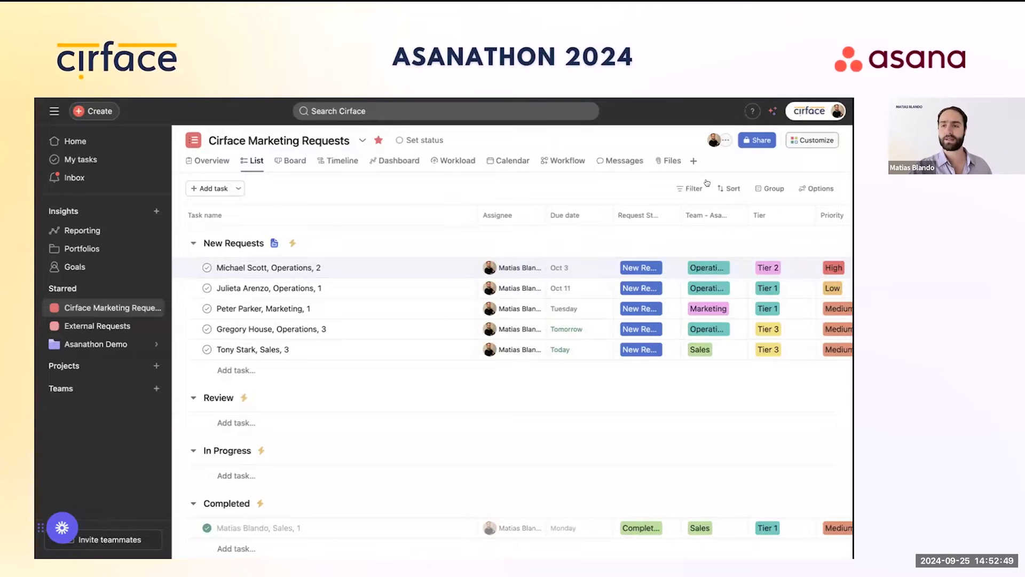
Step: Open the Cirface Operations Requests intake form in the form editor
left_click(817, 141)
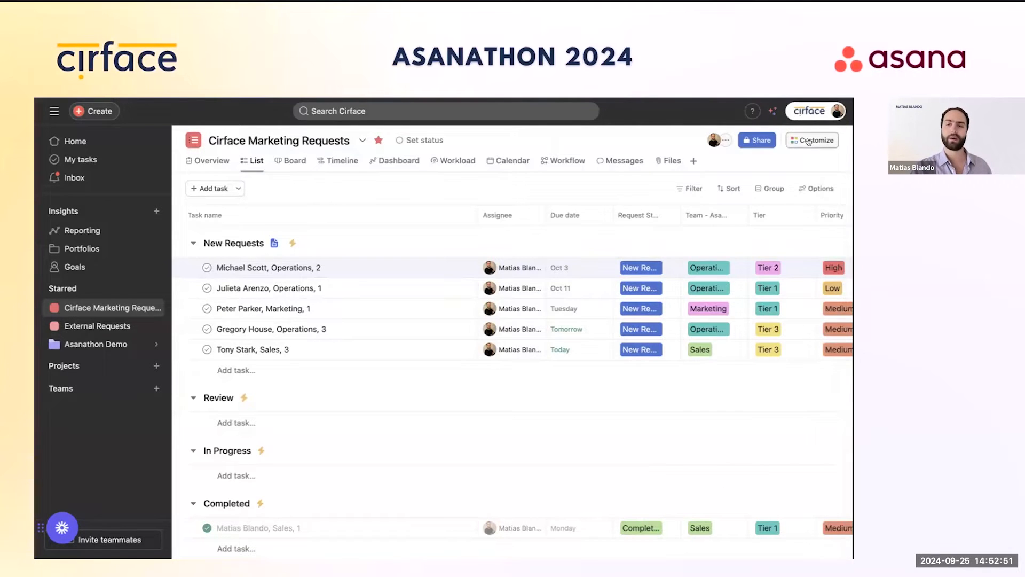
left_click(660, 378)
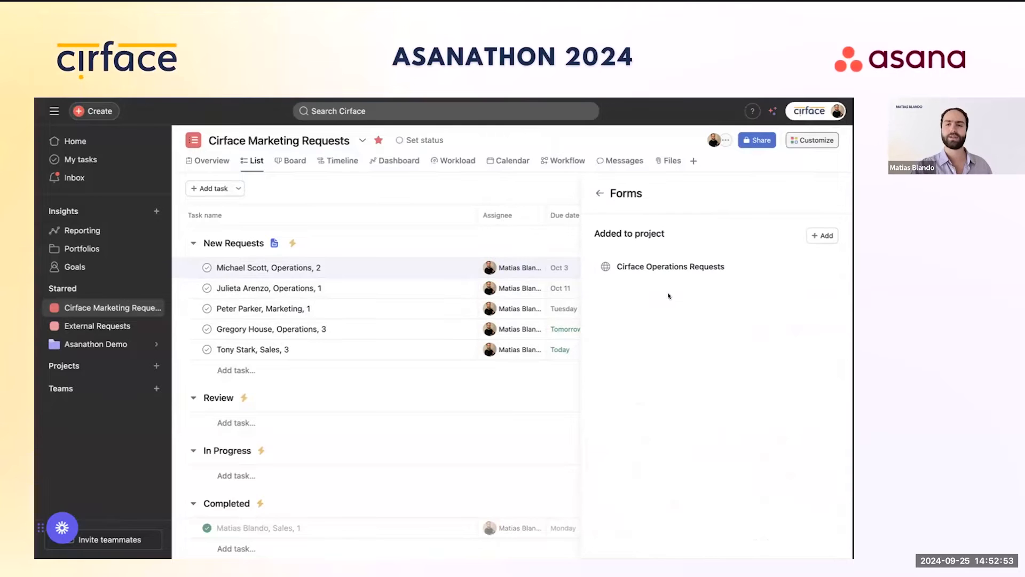
left_click(668, 269)
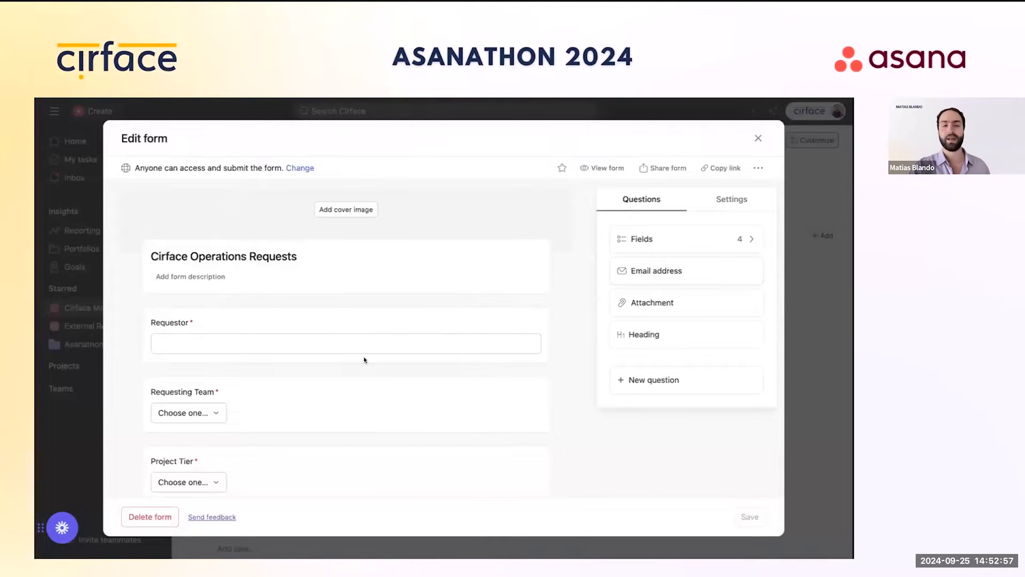
Step: Review the 'What needs to be delivered?' question's follow-up branches, then preview the live form
scroll(352, 360, "down", 2)
scroll(352, 359, "down", 5)
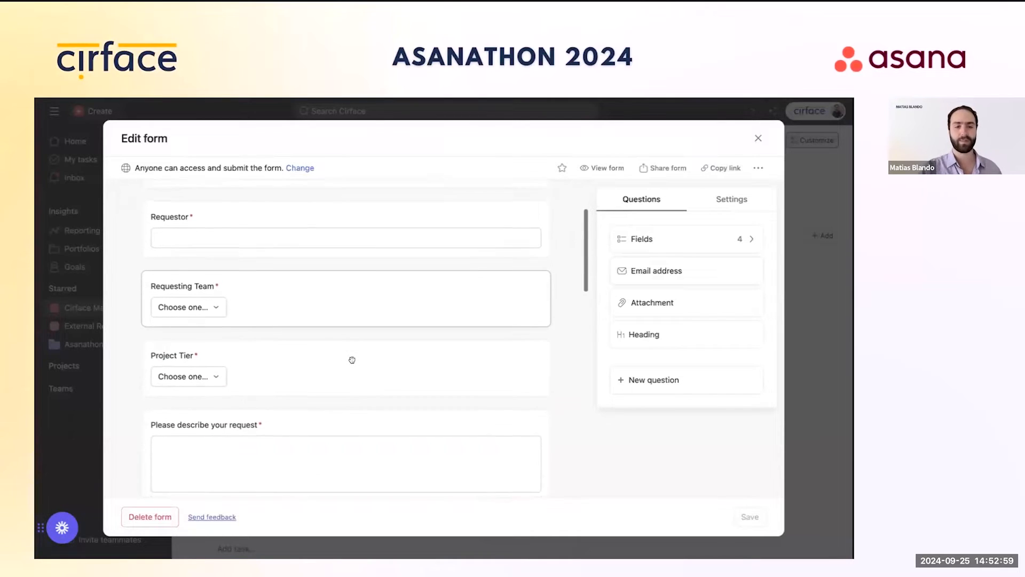
scroll(352, 360, "down", 3)
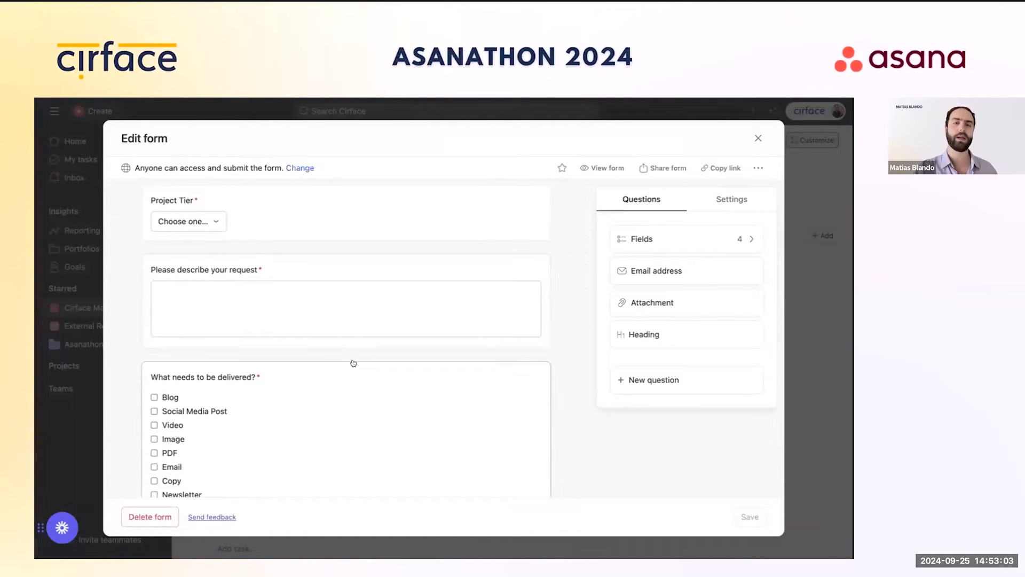
scroll(353, 361, "down", 3)
scroll(353, 363, "down", 1)
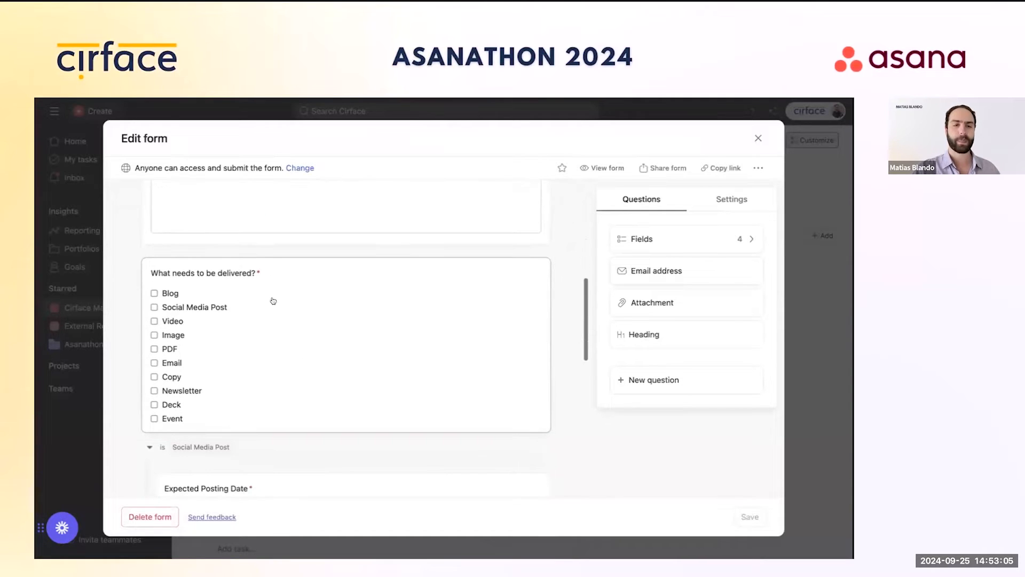
left_click(300, 280)
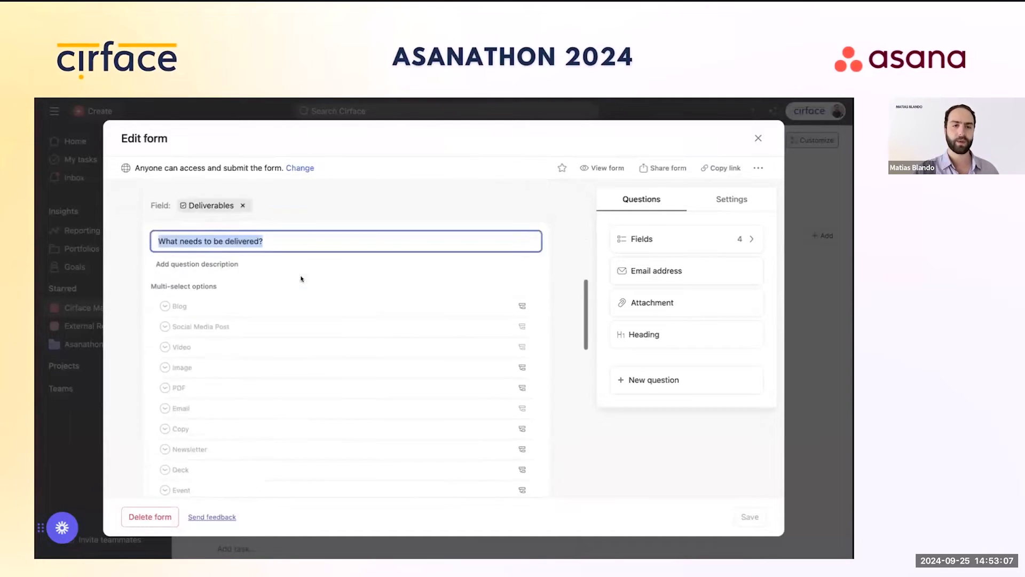
scroll(350, 253, "down", 3)
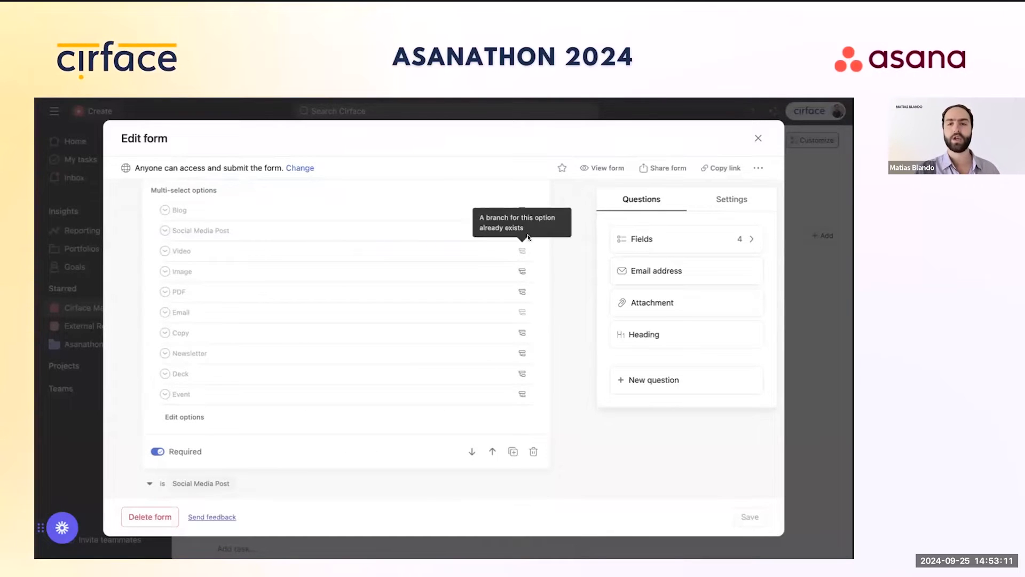
scroll(490, 277, "down", 3)
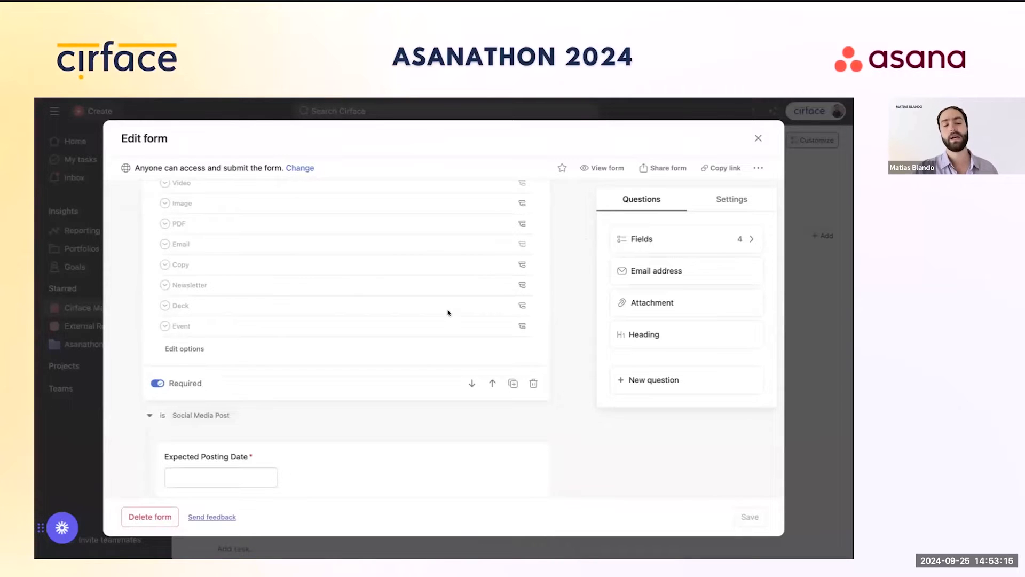
scroll(448, 312, "down", 2)
scroll(273, 422, "down", 2)
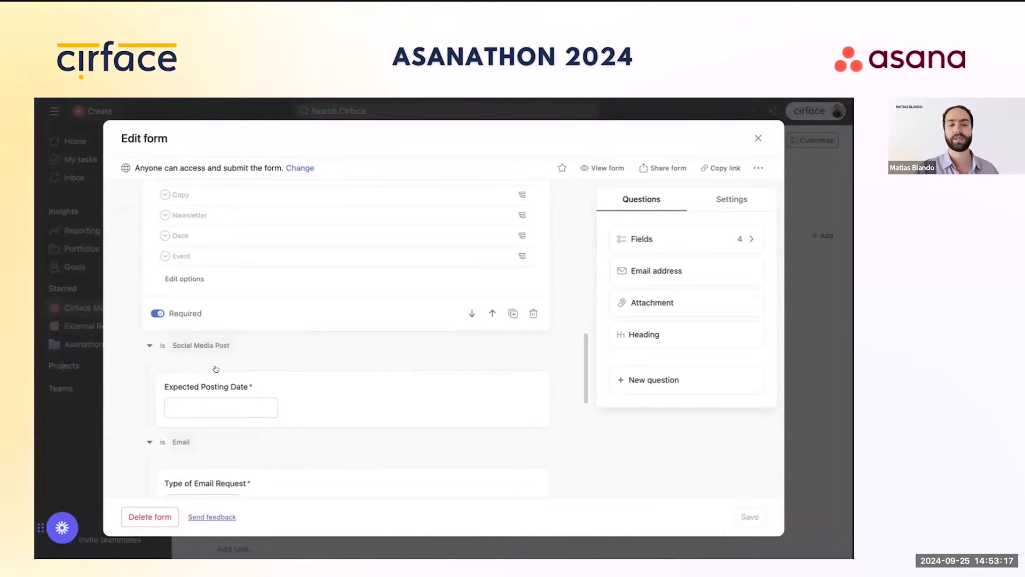
scroll(201, 351, "down", 6)
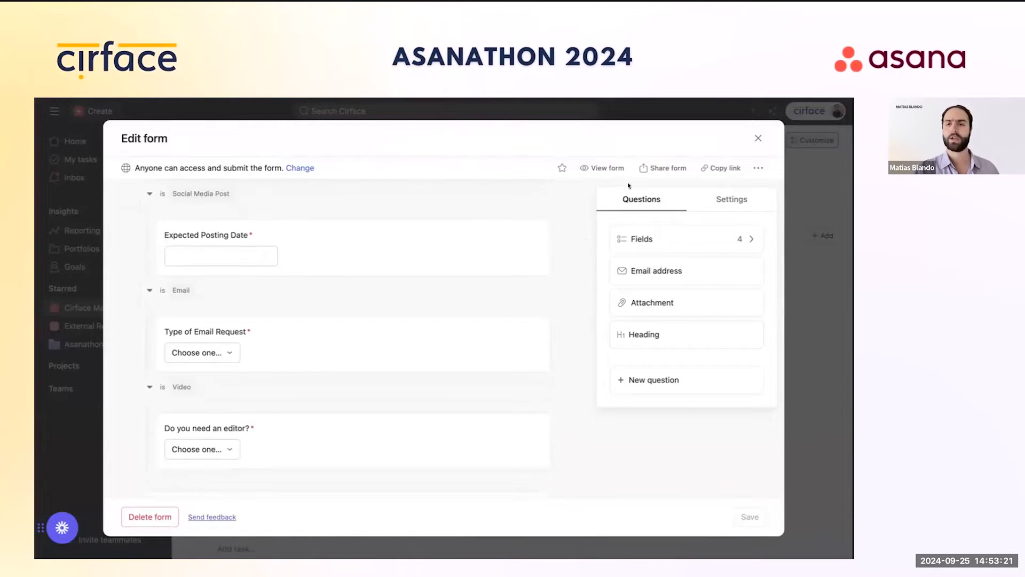
left_click(612, 169)
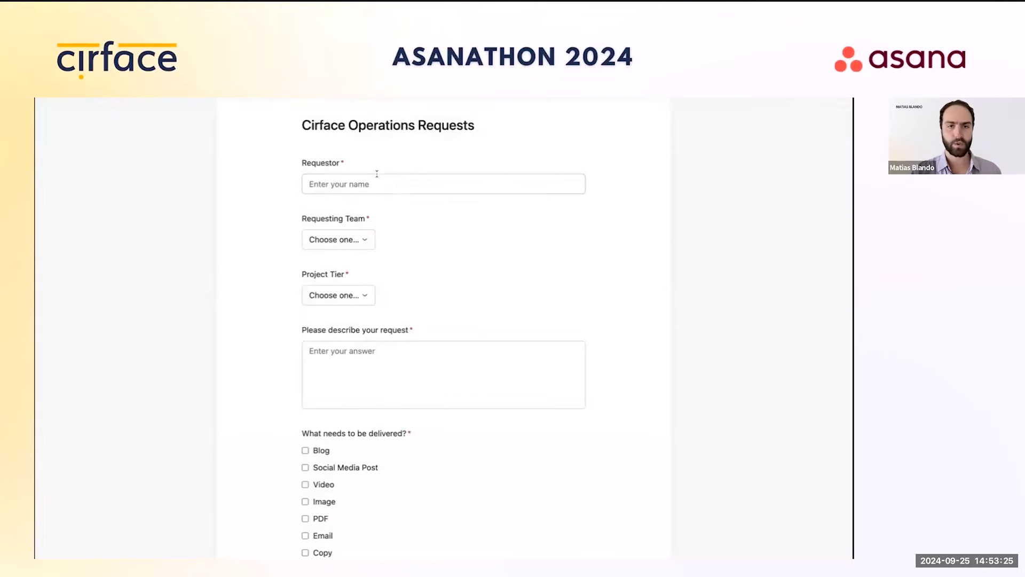
Step: Enter the requestor's name, choose team Marketing and Tier 2, and describe it as 'Test request'
left_click(382, 184)
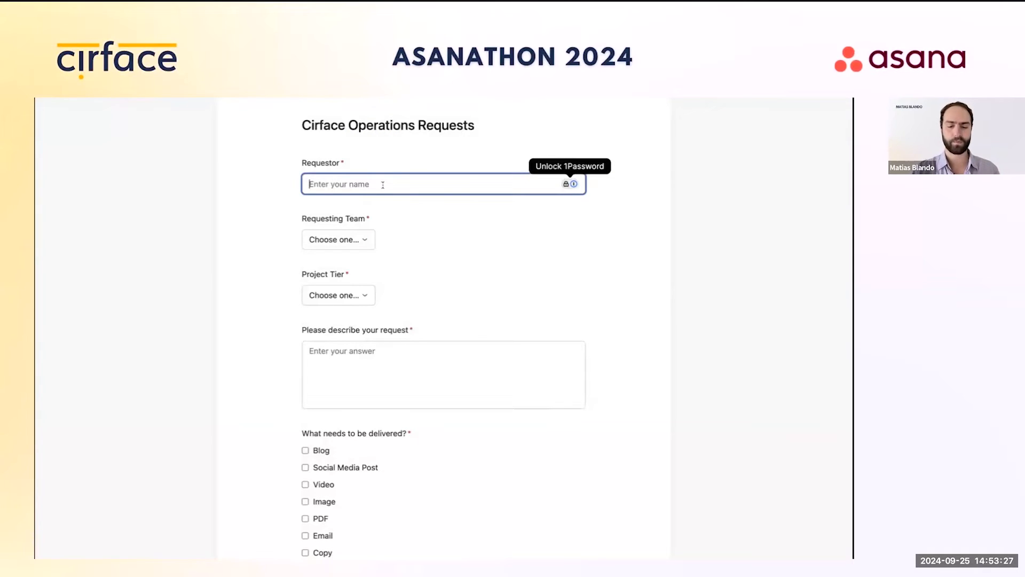
type("T")
key("BackSpace")
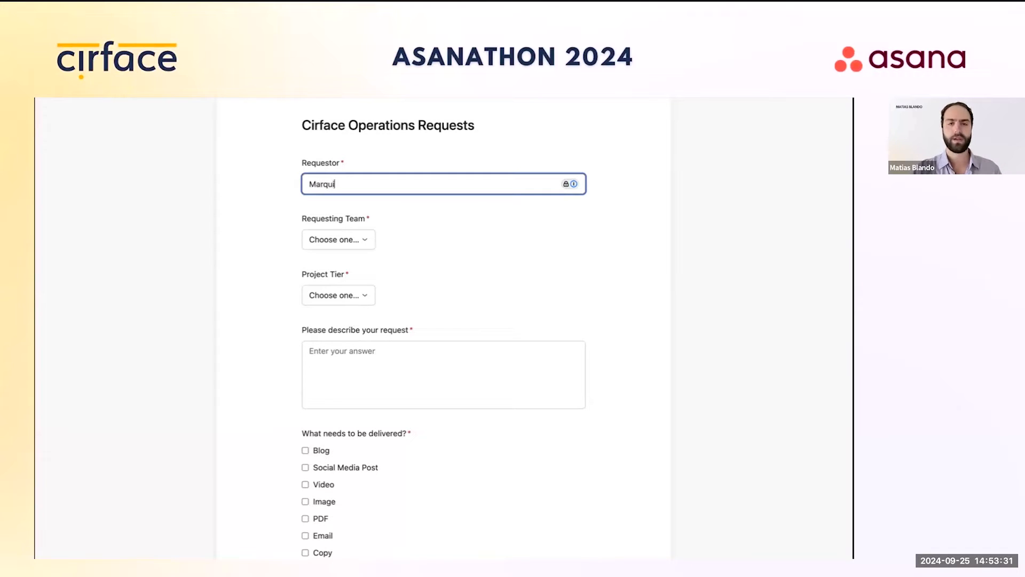
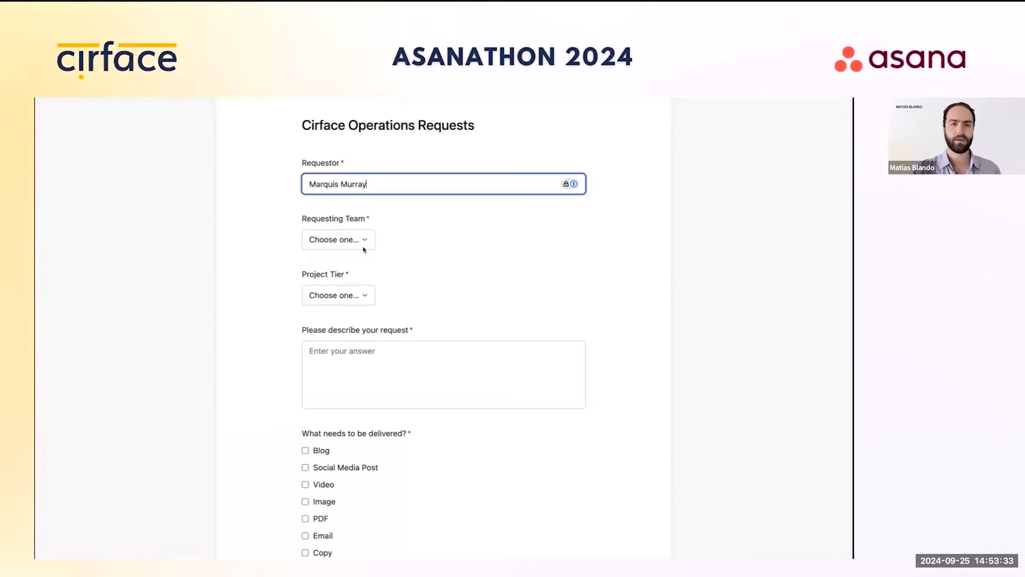
left_click(338, 240)
left_click(360, 282)
left_click(354, 295)
left_click(350, 339)
left_click(374, 355)
type("Test reque")
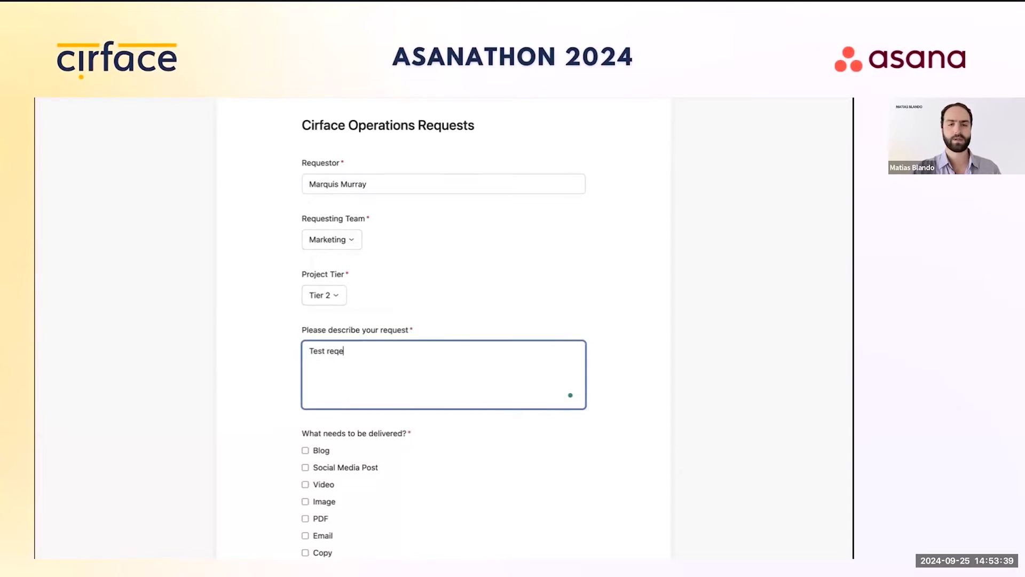
type("st")
Step: Tick Social Media Post, set posting date to tomorrow and priority High, then submit
scroll(392, 420, "down", 2)
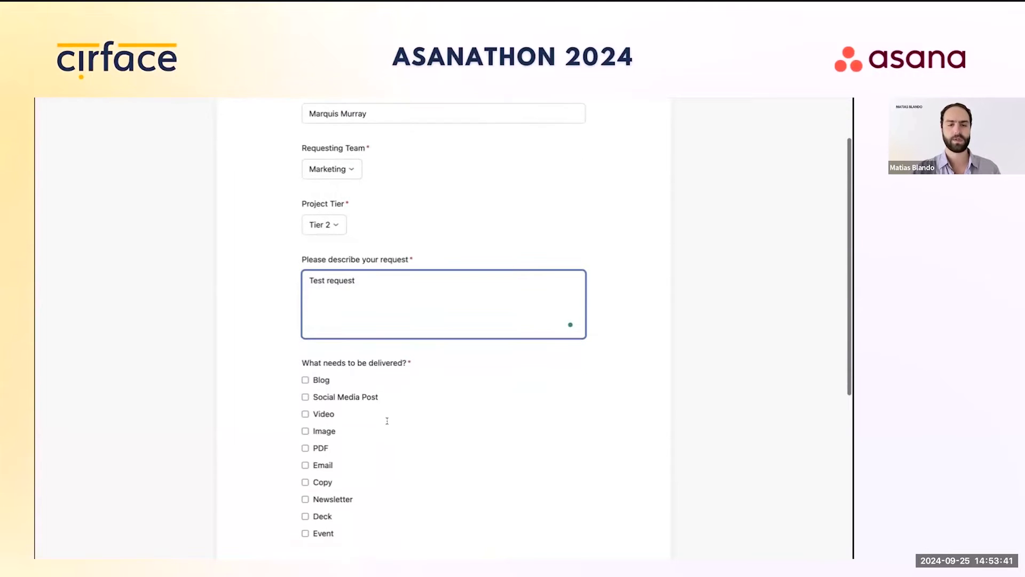
left_click(318, 397)
scroll(402, 416, "down", 3)
left_click(401, 425)
left_click(400, 322)
scroll(492, 338, "down", 1)
left_click(338, 415)
left_click(345, 438)
scroll(347, 439, "down", 2)
scroll(348, 438, "down", 1)
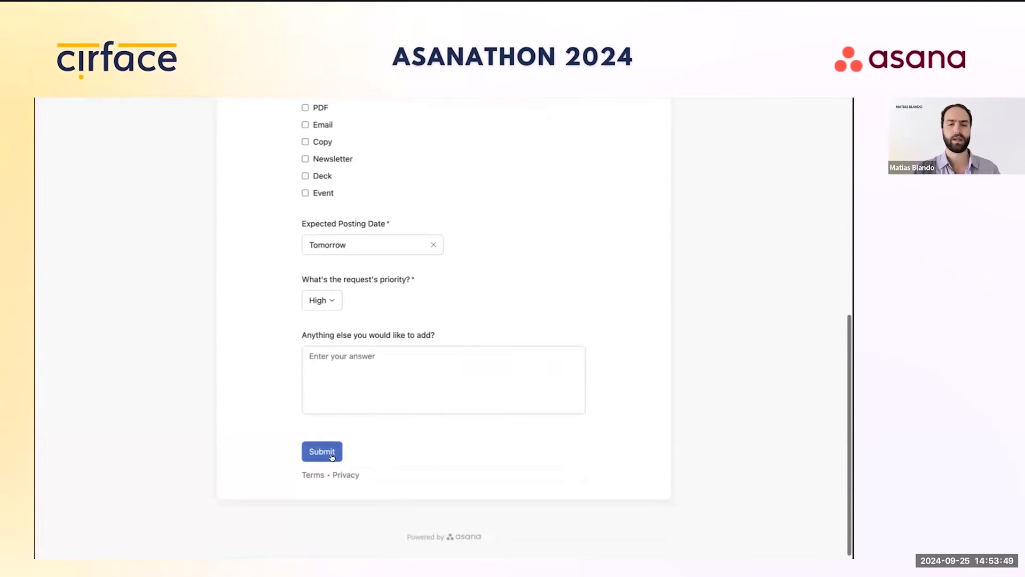
left_click(322, 452)
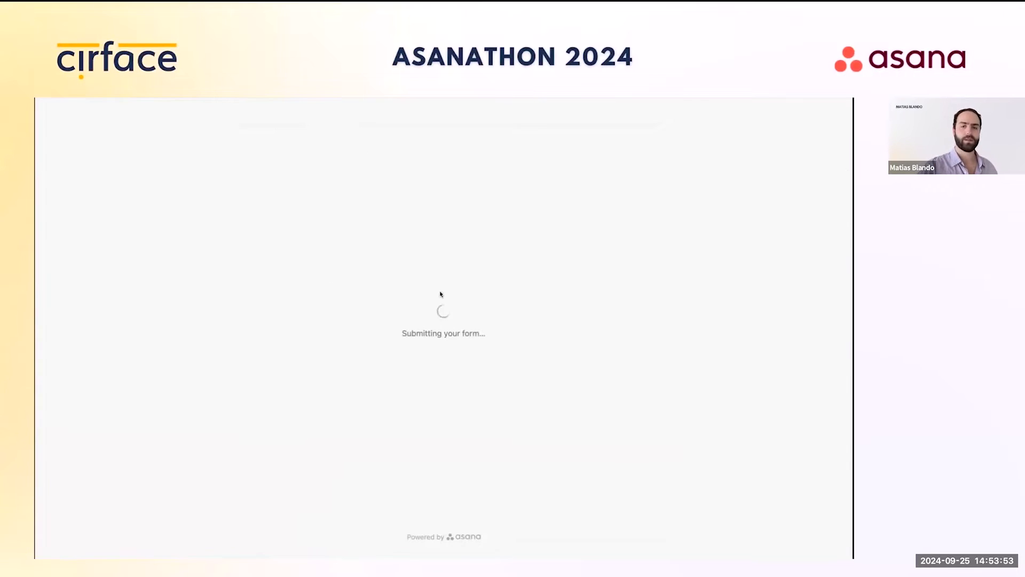
key("super+w")
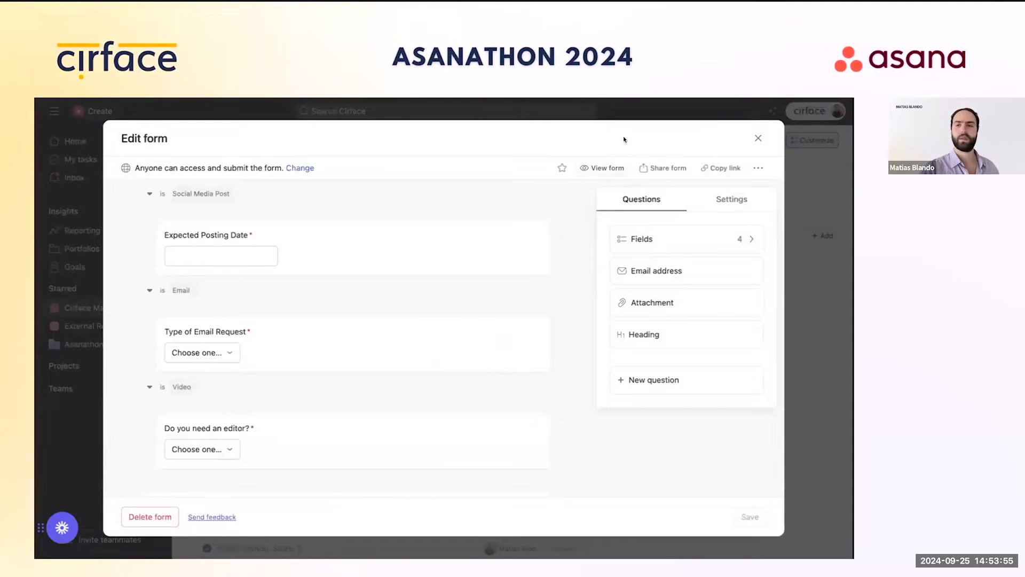
Step: Close the form editor, check the new Marketing Tier 2 task in New Requests, then view the project's rules
left_click(757, 139)
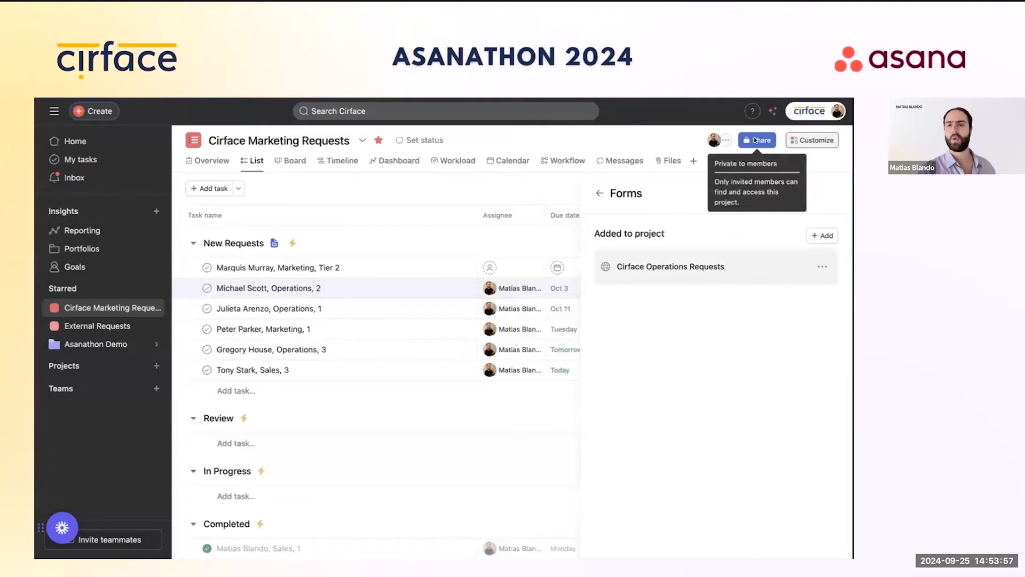
left_click(602, 193)
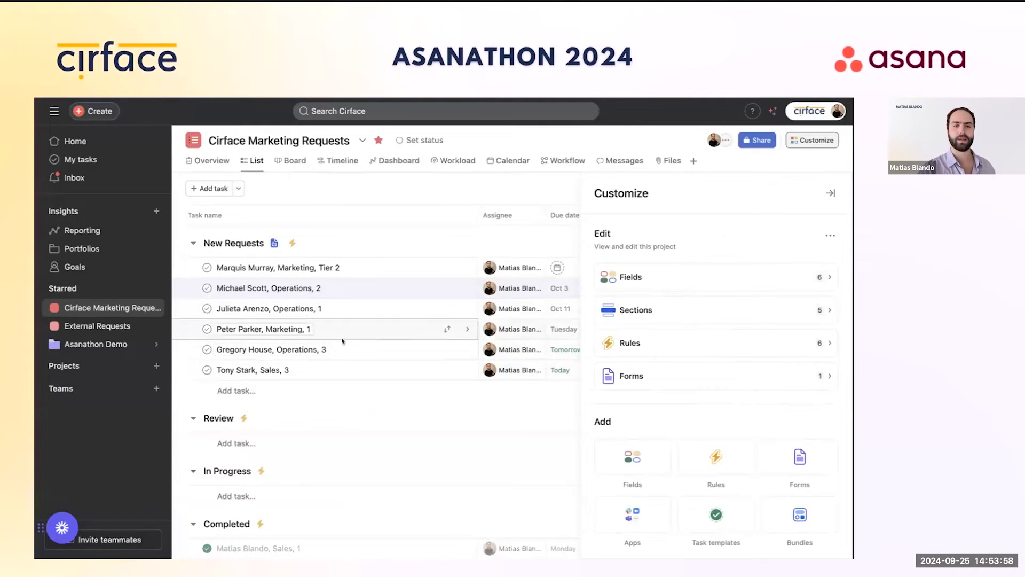
left_click(831, 193)
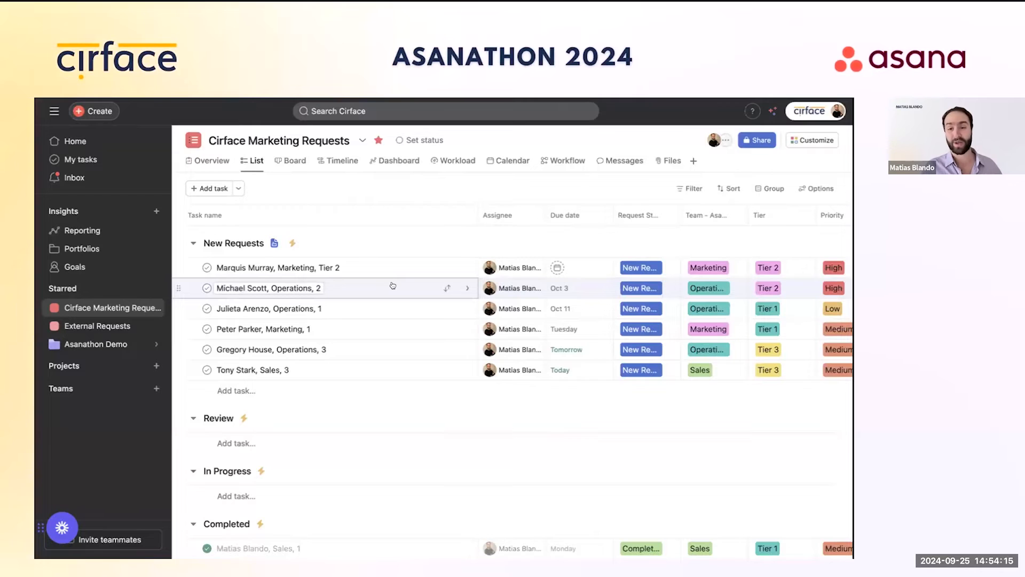
left_click(813, 140)
left_click(687, 343)
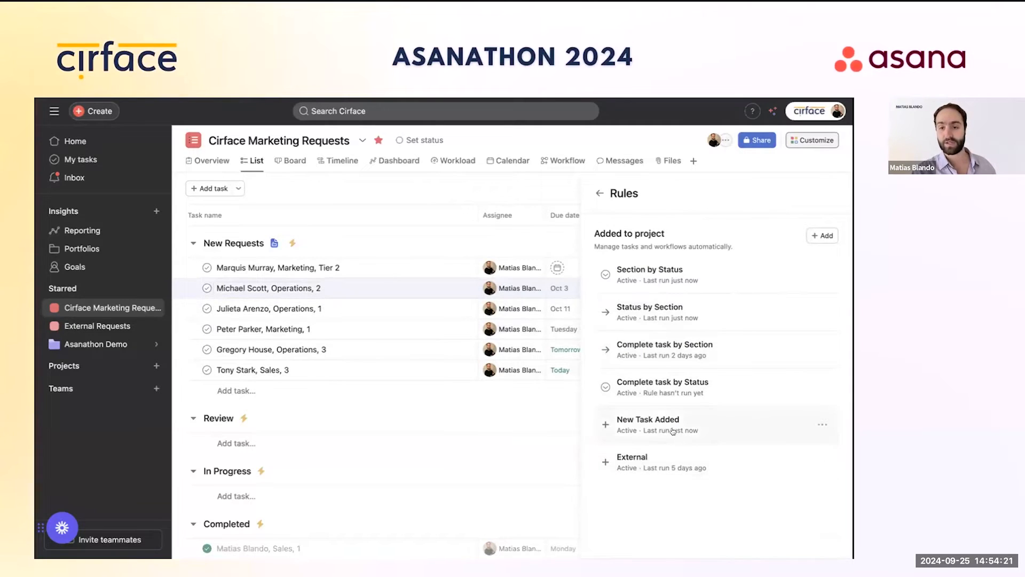
left_click(672, 431)
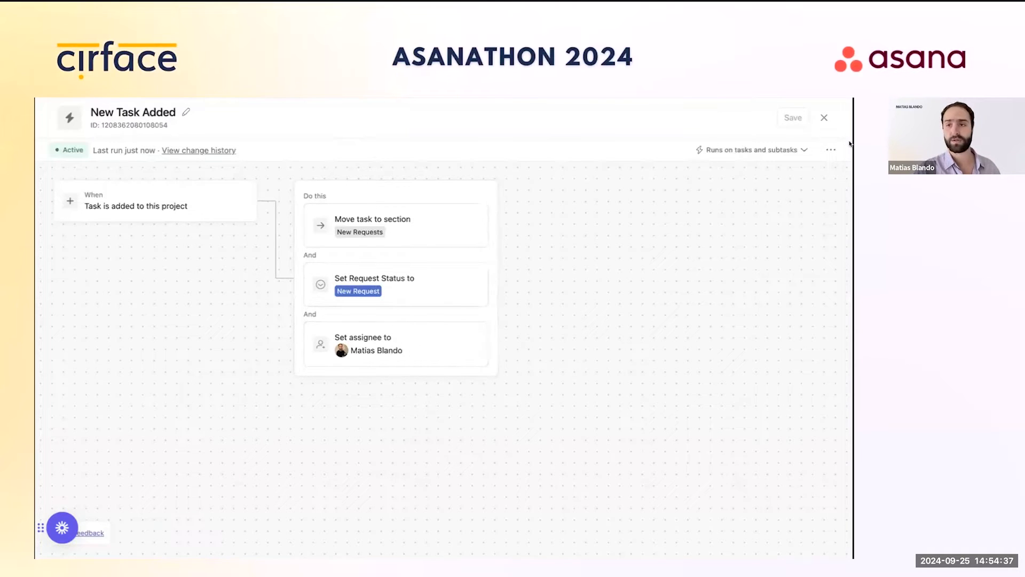
left_click(824, 118)
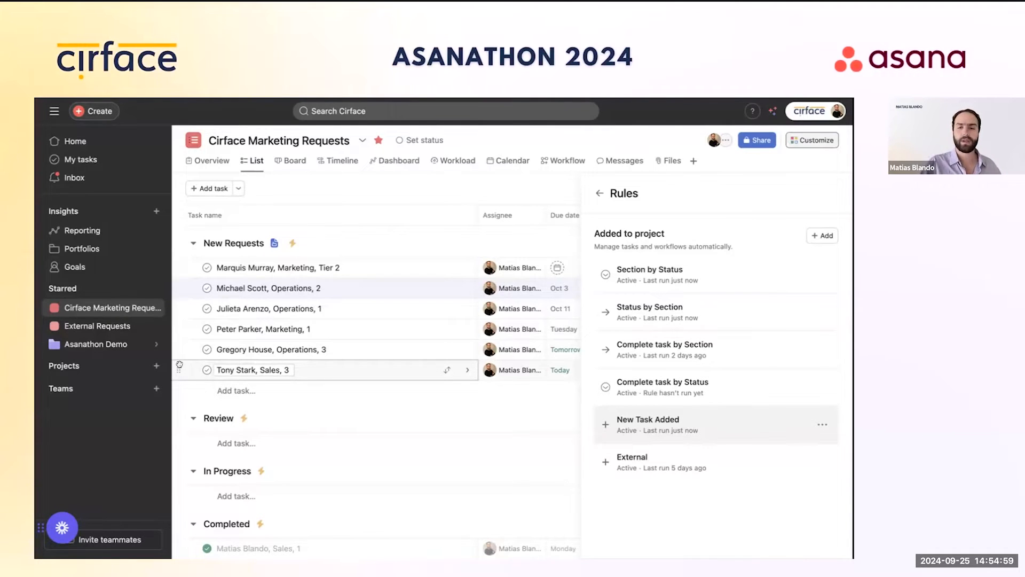
Step: Drag the Sales tier-3 request into the Review section and confirm its status became Review
left_click_drag(179, 364, 211, 414)
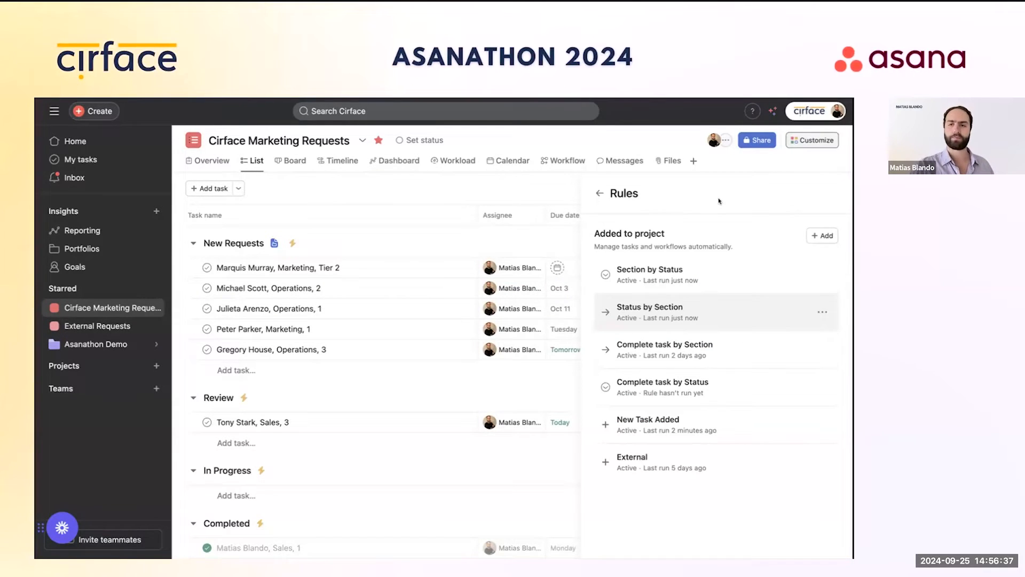
left_click(600, 193)
left_click(822, 194)
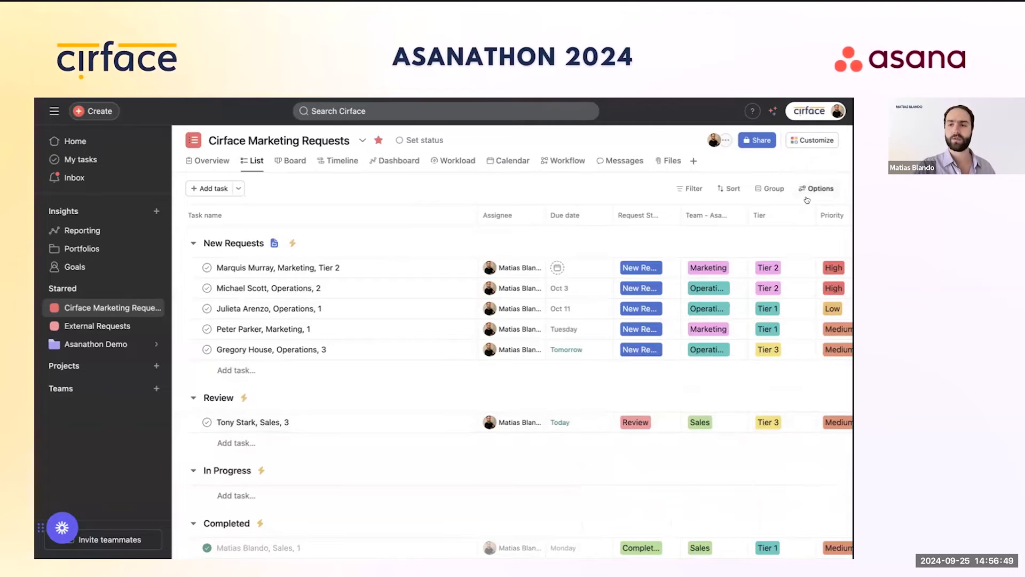
left_click(813, 140)
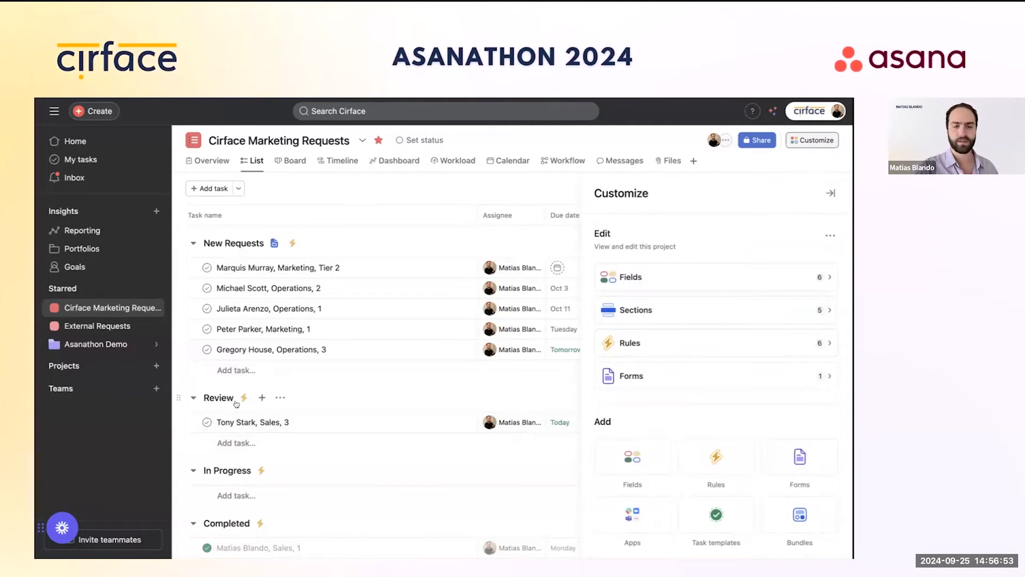
Step: Start a blank custom rule named 'Review Section'
left_click(643, 352)
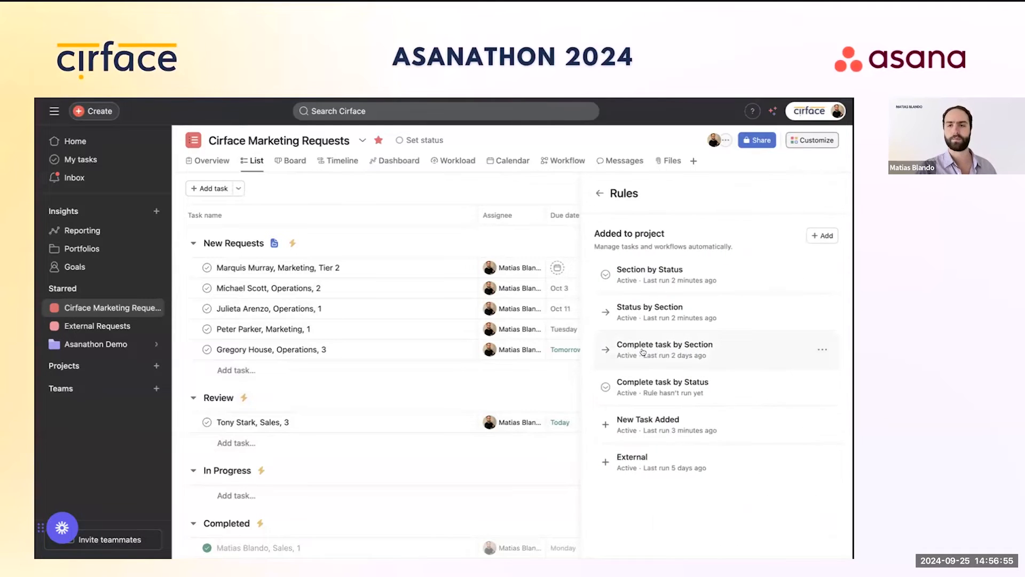
left_click(822, 236)
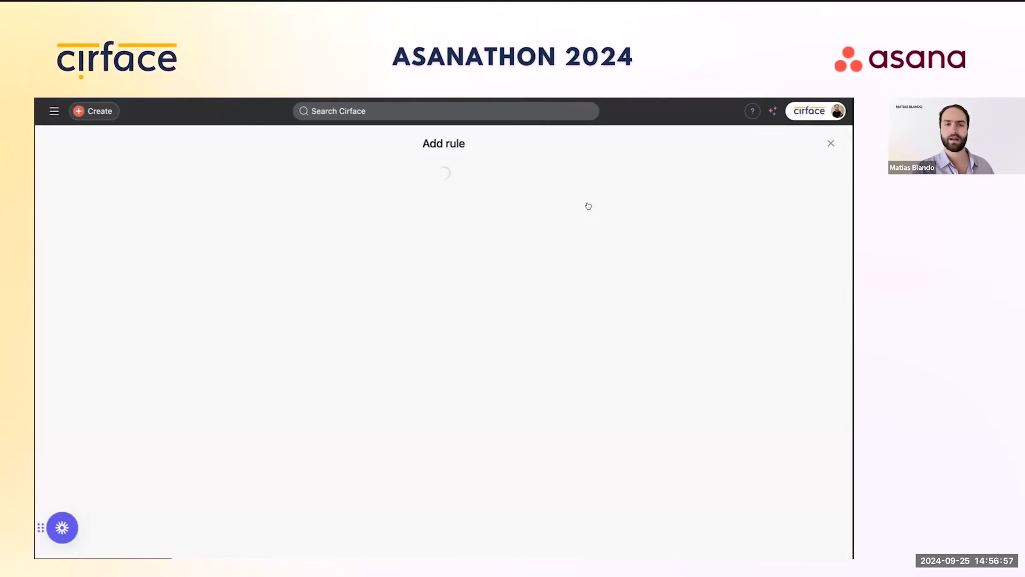
left_click(300, 205)
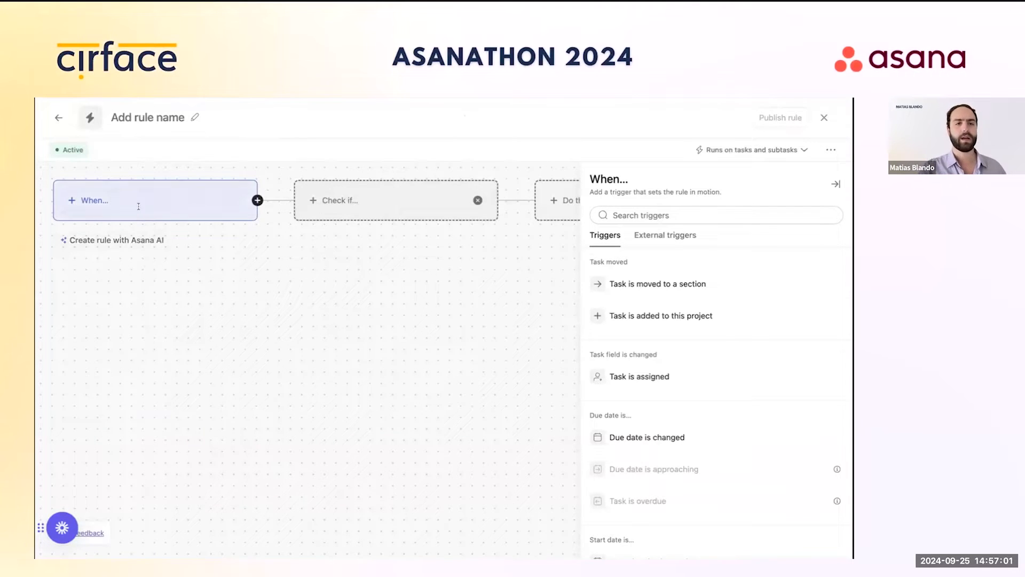
left_click(189, 118)
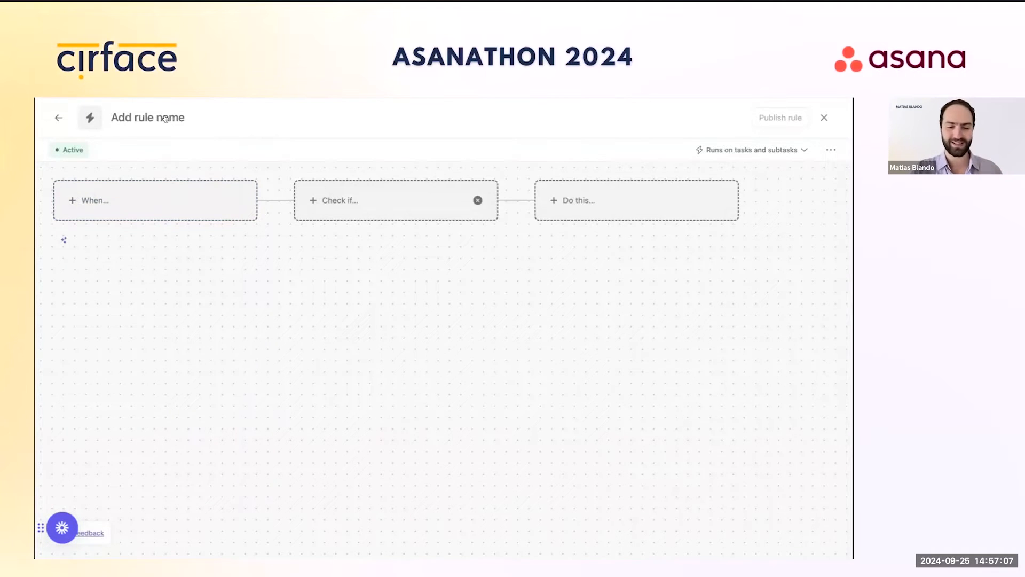
type("Review Secto")
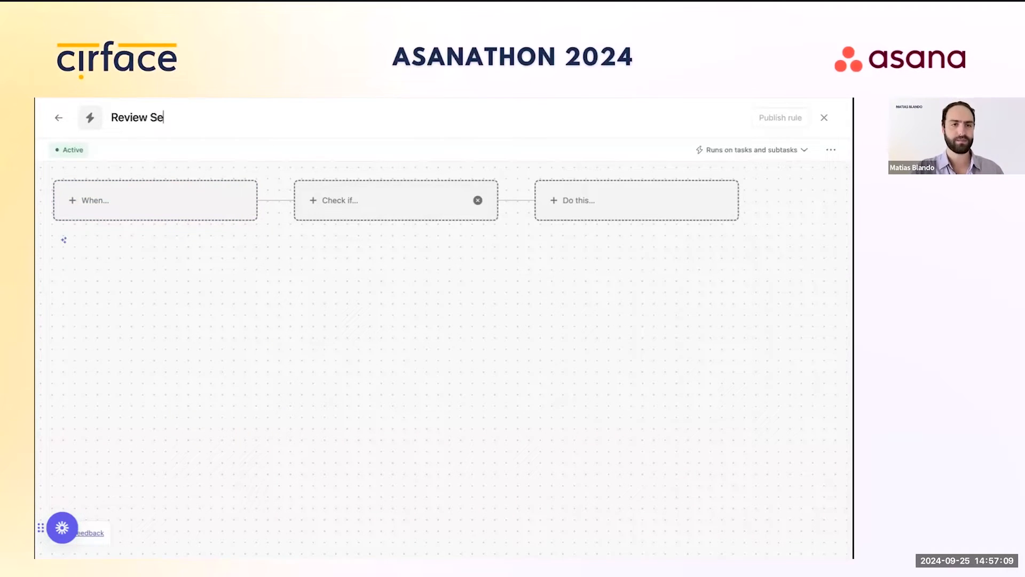
key("BackSpace")
key("BackSpace")
type("tion")
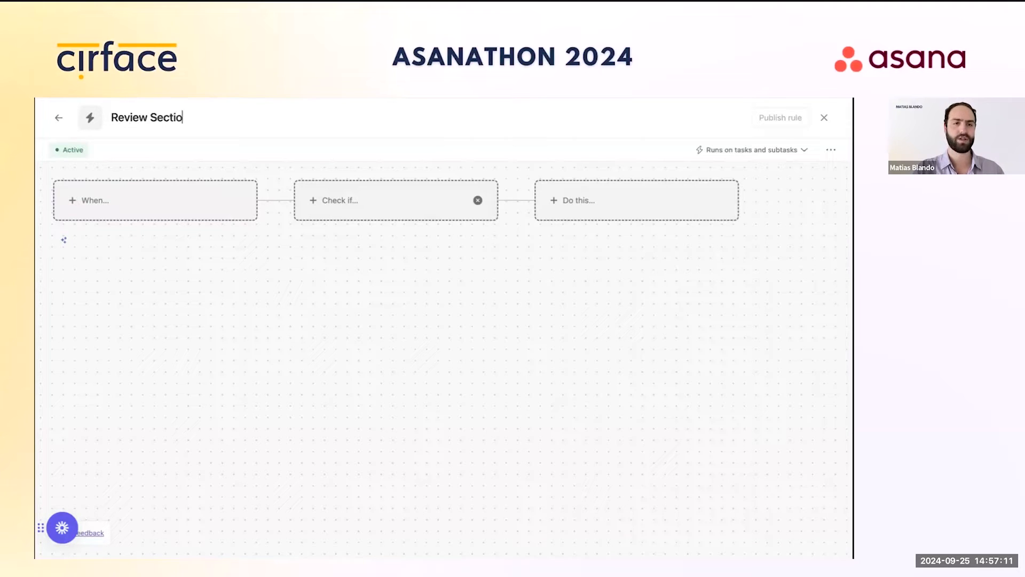
Step: Trigger on task moved to a section, checking Section is Review and Team - Asanathon is Sales
left_click(128, 202)
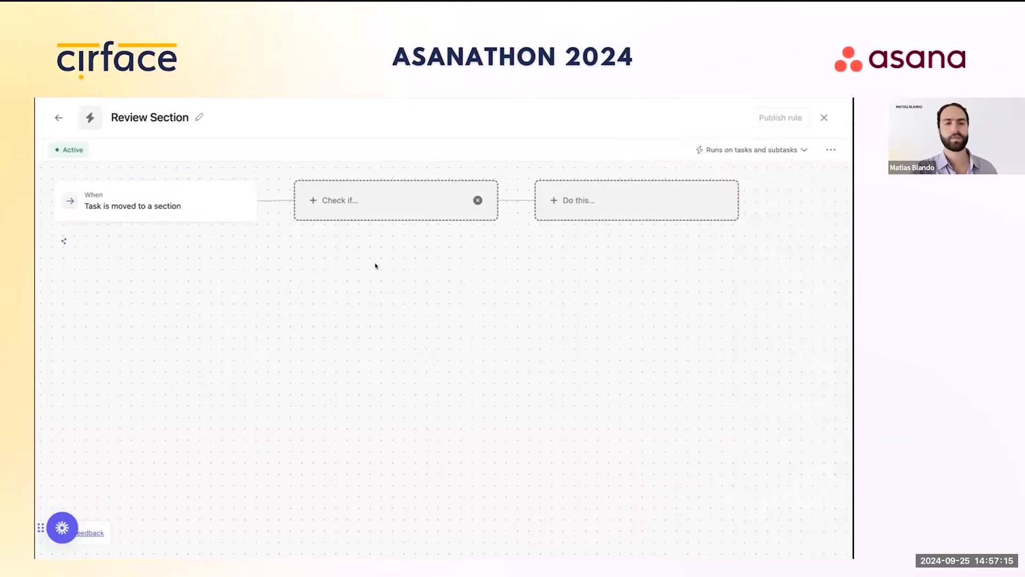
left_click(351, 203)
left_click(636, 327)
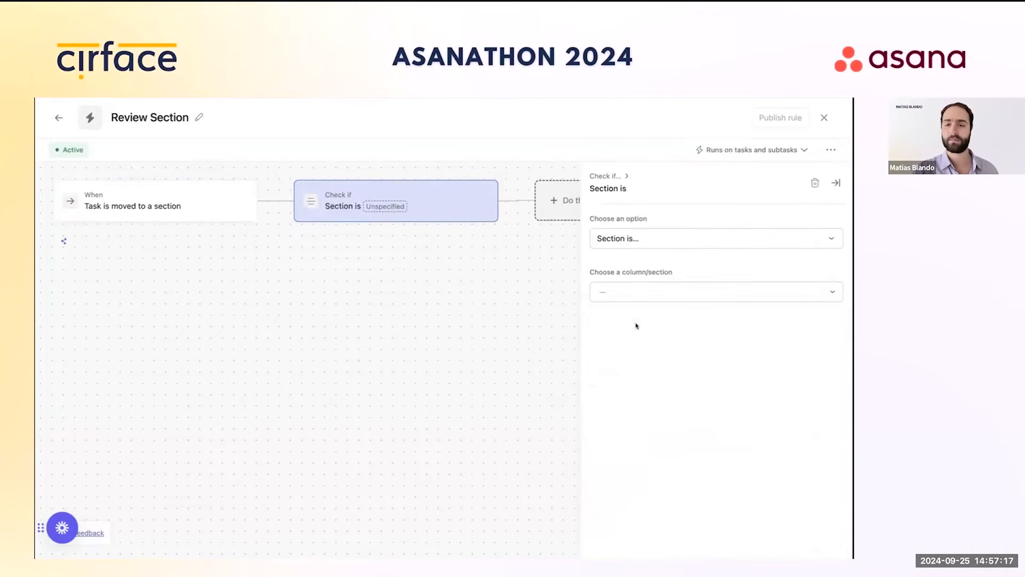
left_click(636, 291)
left_click(641, 336)
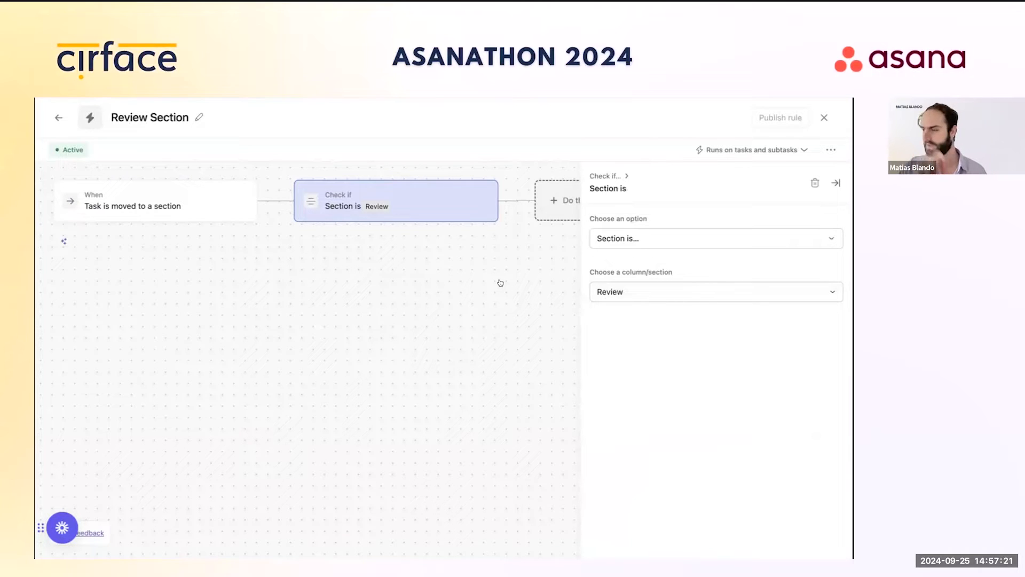
left_click(498, 201)
scroll(665, 385, "down", 5)
left_click(659, 431)
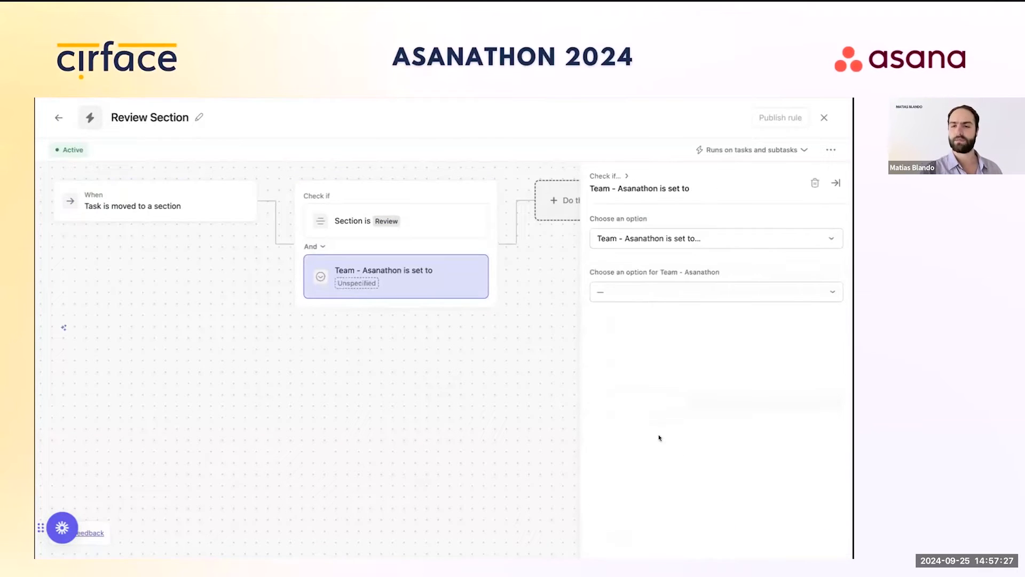
left_click(649, 293)
left_click(622, 313)
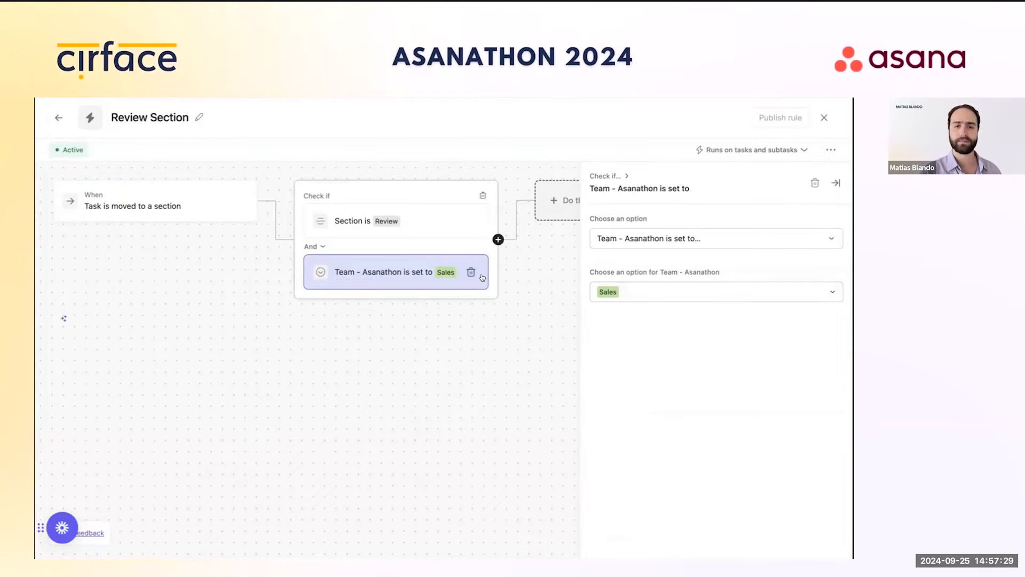
Step: Make the Sales branch set the task's assignee to a chosen teammate
left_click(512, 200)
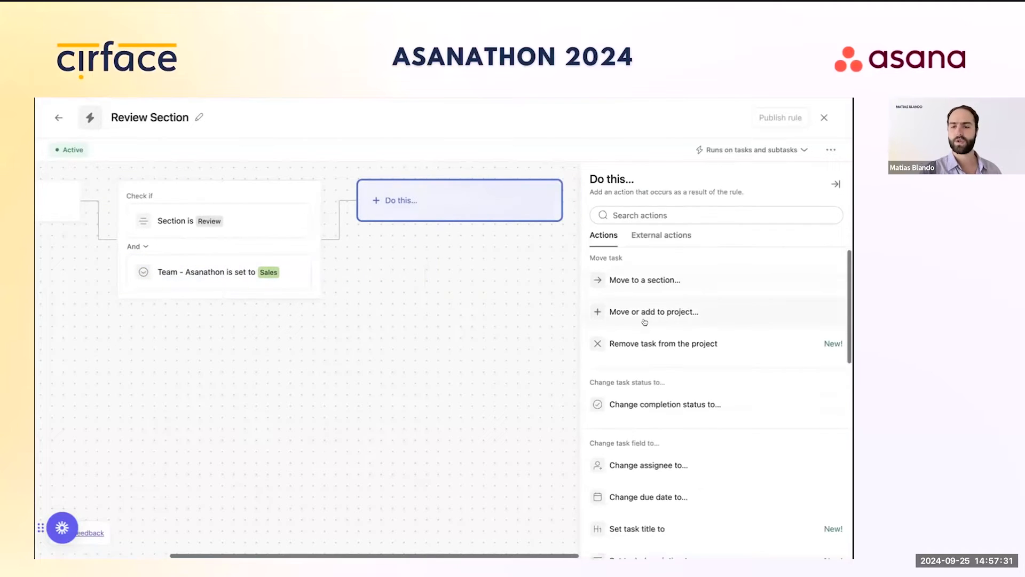
scroll(658, 347, "down", 2)
scroll(658, 347, "down", 2)
left_click(655, 345)
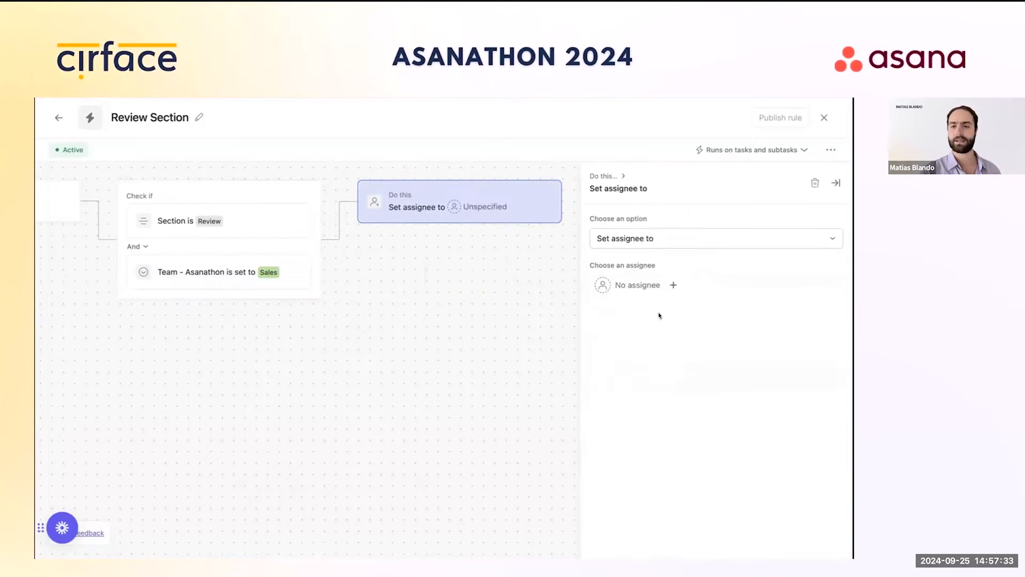
left_click(636, 285)
scroll(643, 376, "down", 1)
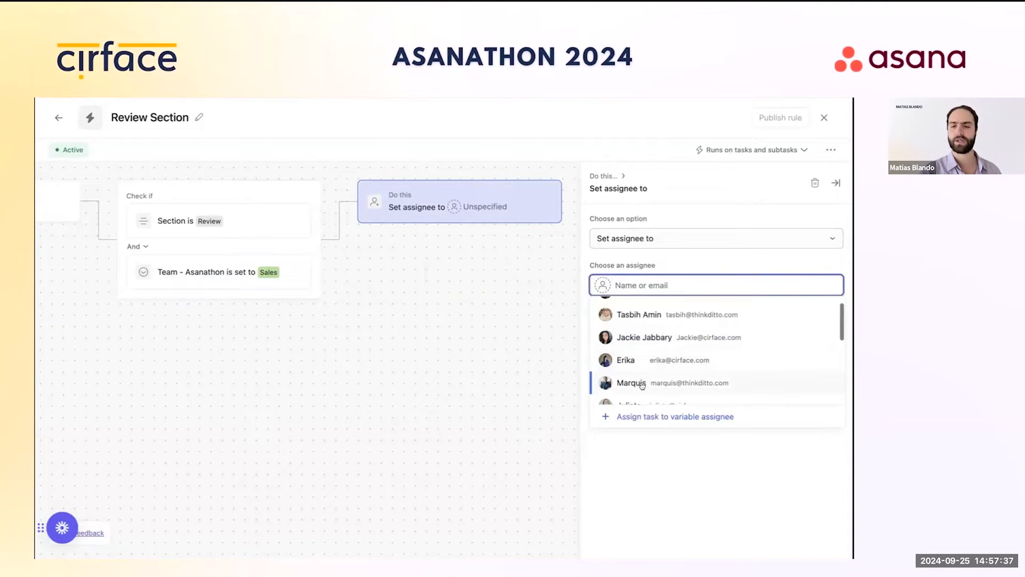
left_click(631, 383)
scroll(468, 303, "left", 5)
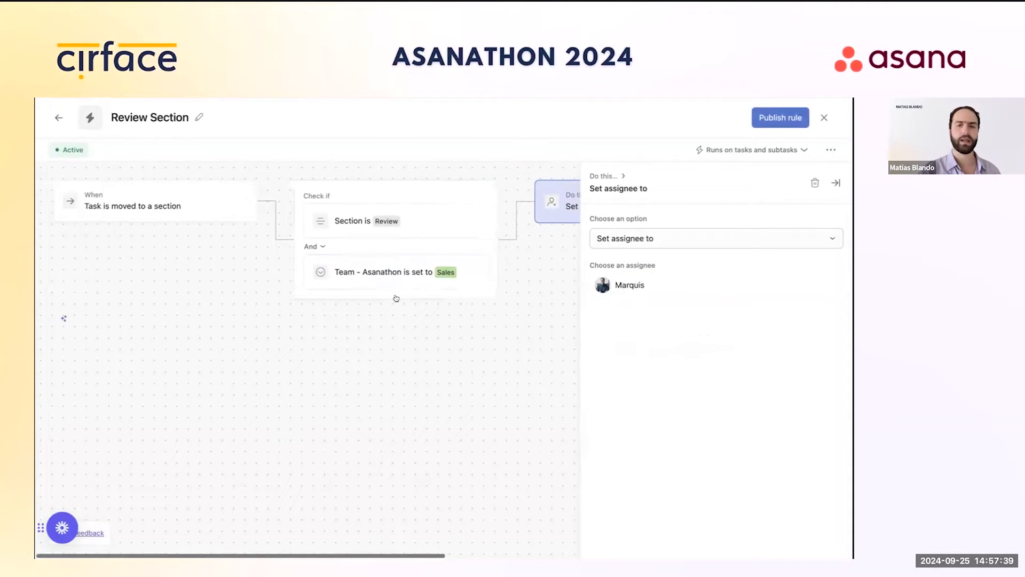
Step: Add an otherwise-if branch checking Section is Review and Team - Asanathon is Marketing
left_click(257, 200)
left_click(311, 241)
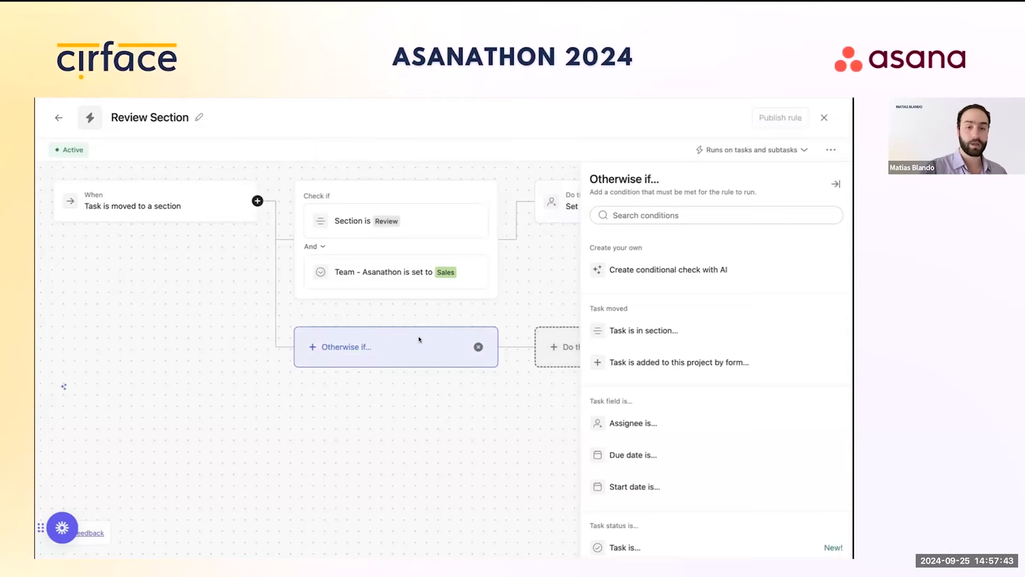
left_click(639, 329)
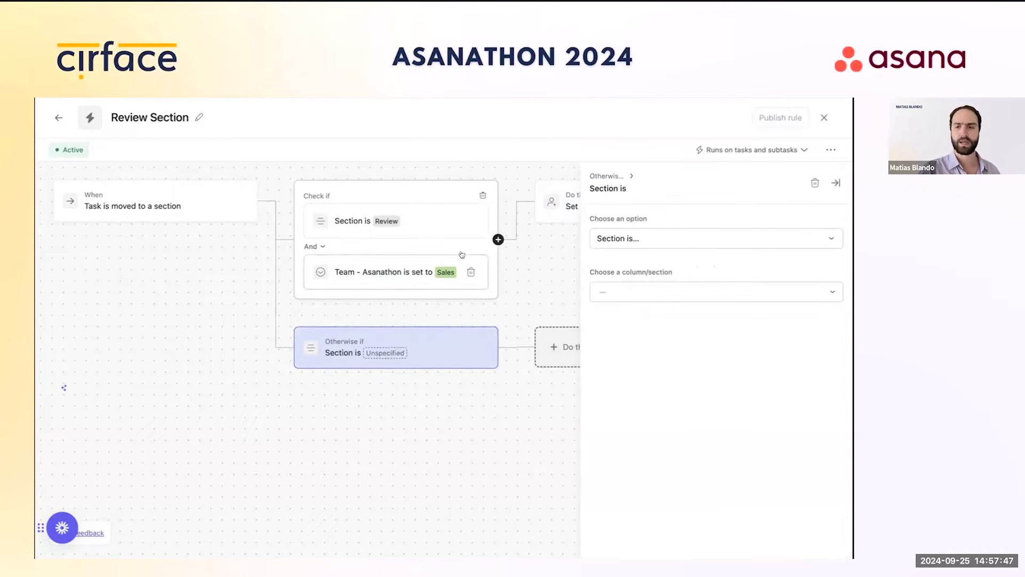
left_click(659, 293)
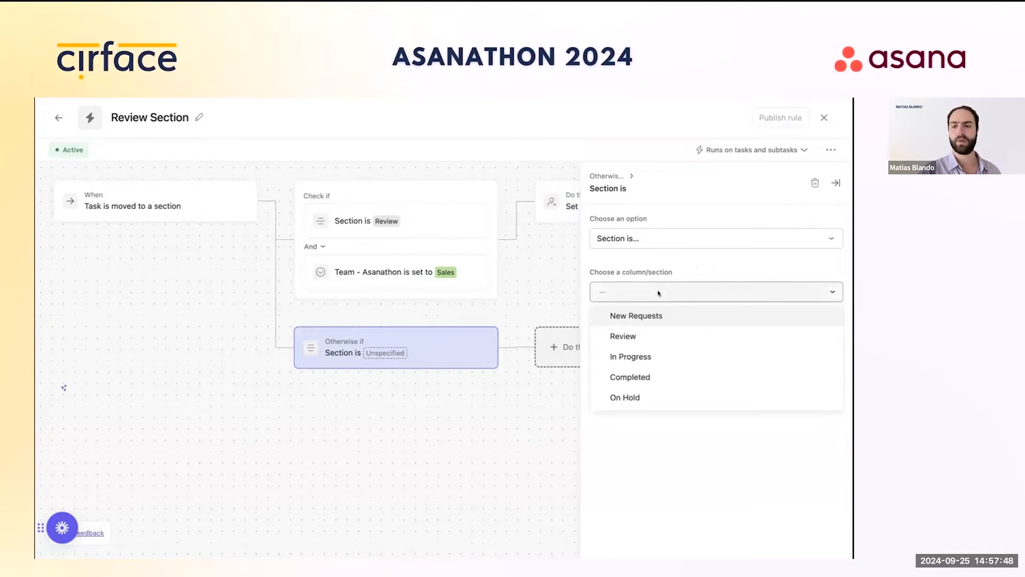
left_click(647, 335)
left_click(498, 348)
left_click(518, 364)
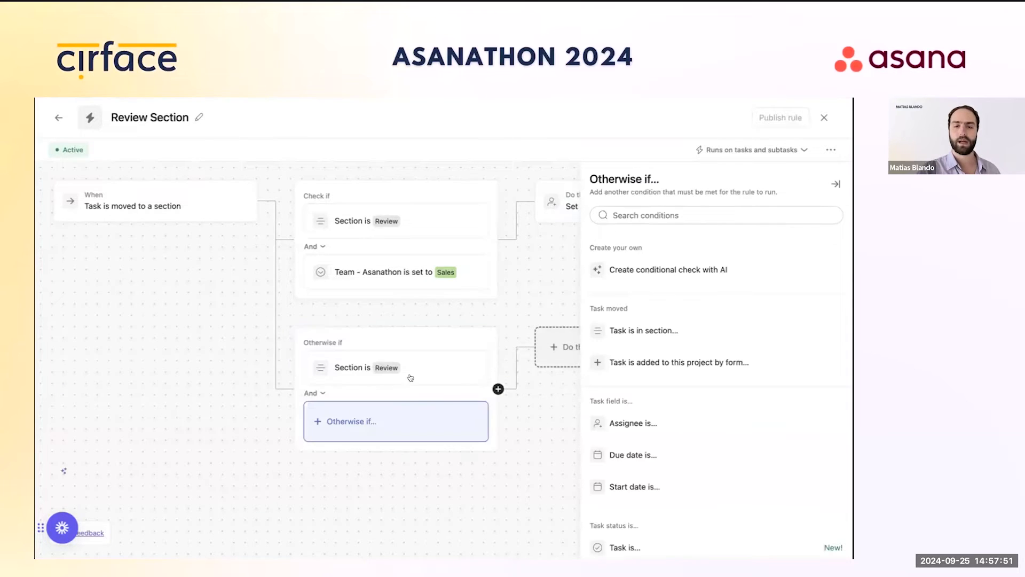
scroll(628, 458, "down", 5)
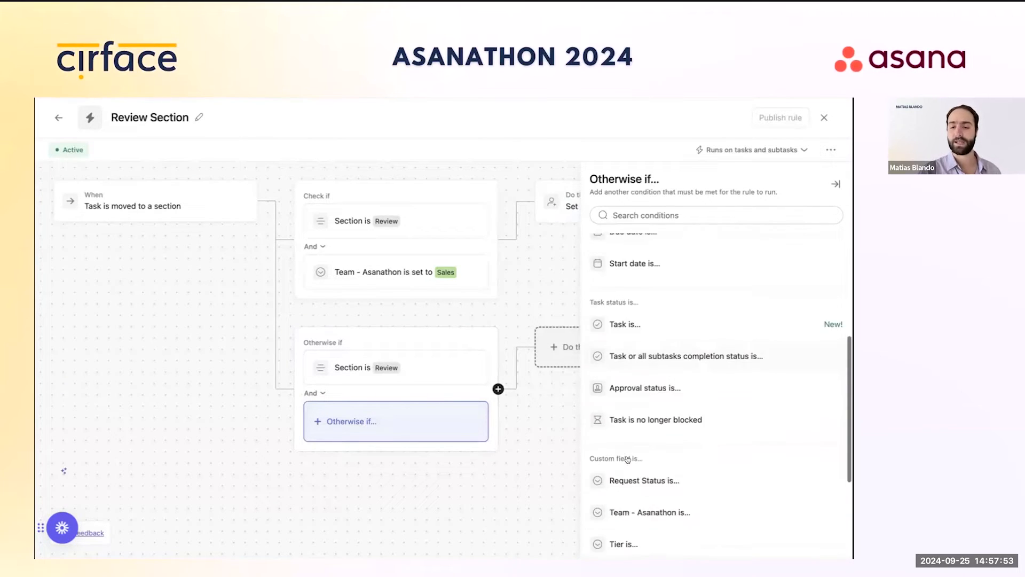
left_click(650, 475)
left_click(649, 291)
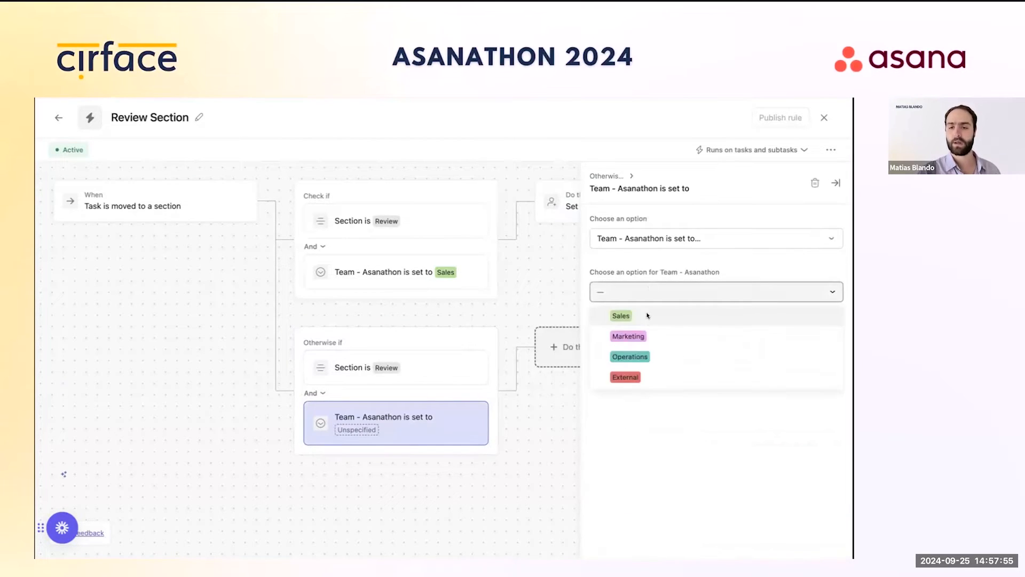
left_click(645, 335)
scroll(463, 352, "right", 3)
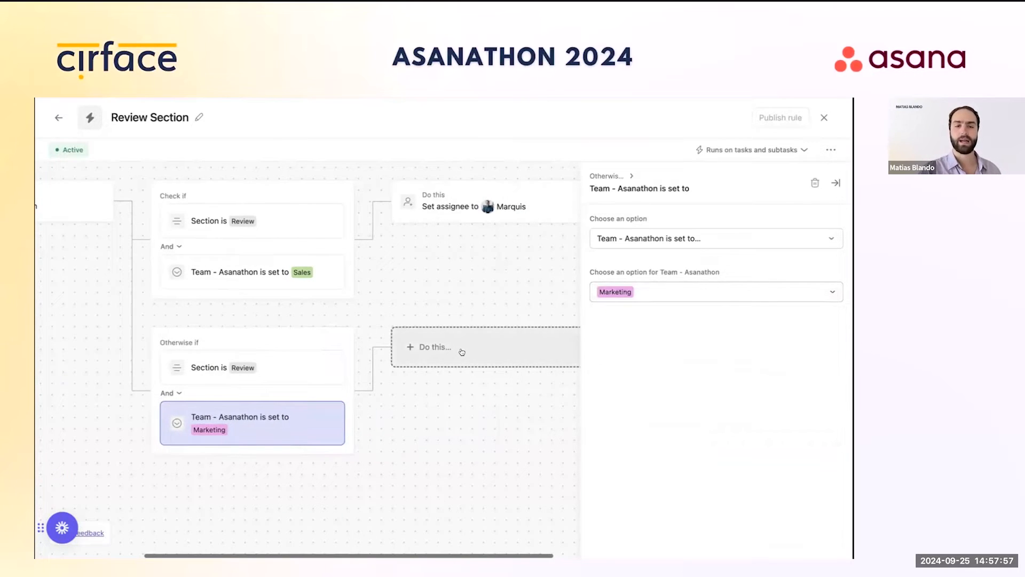
left_click(462, 352)
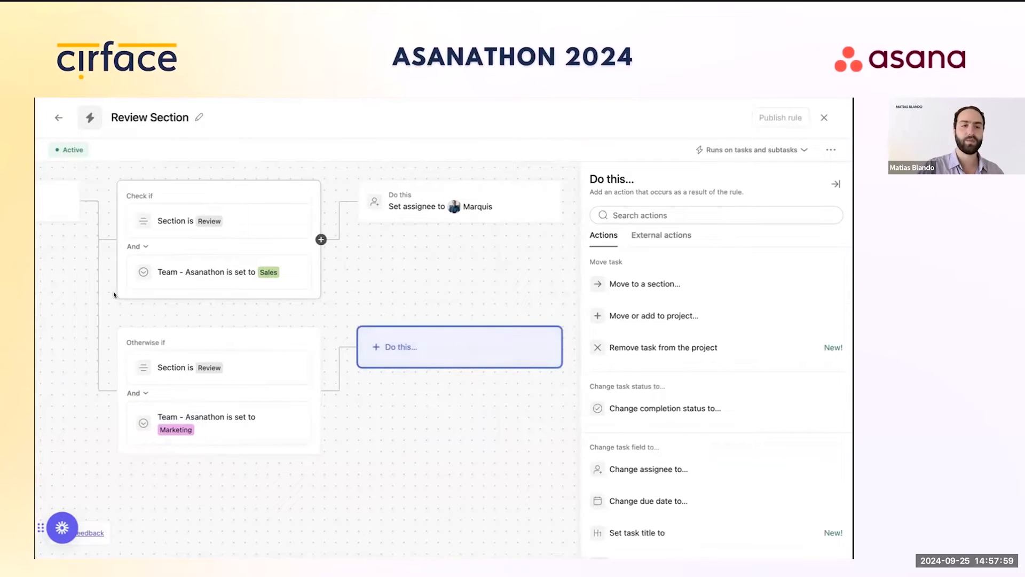
Step: Have the Marketing branch create a 'Review Deliverable' subtask assigned to a teammate
scroll(723, 485, "down", 10)
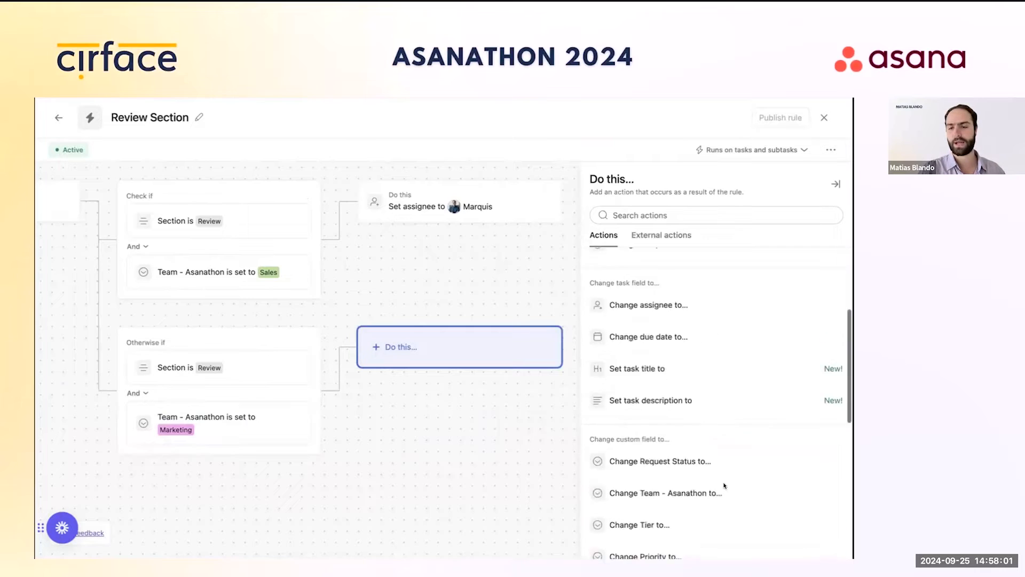
left_click(651, 319)
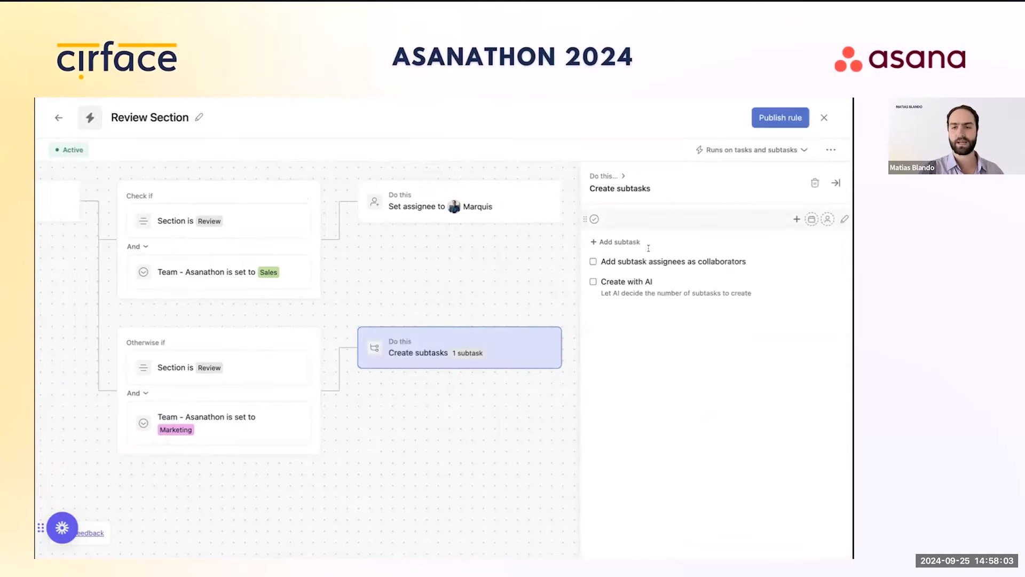
type("Revi")
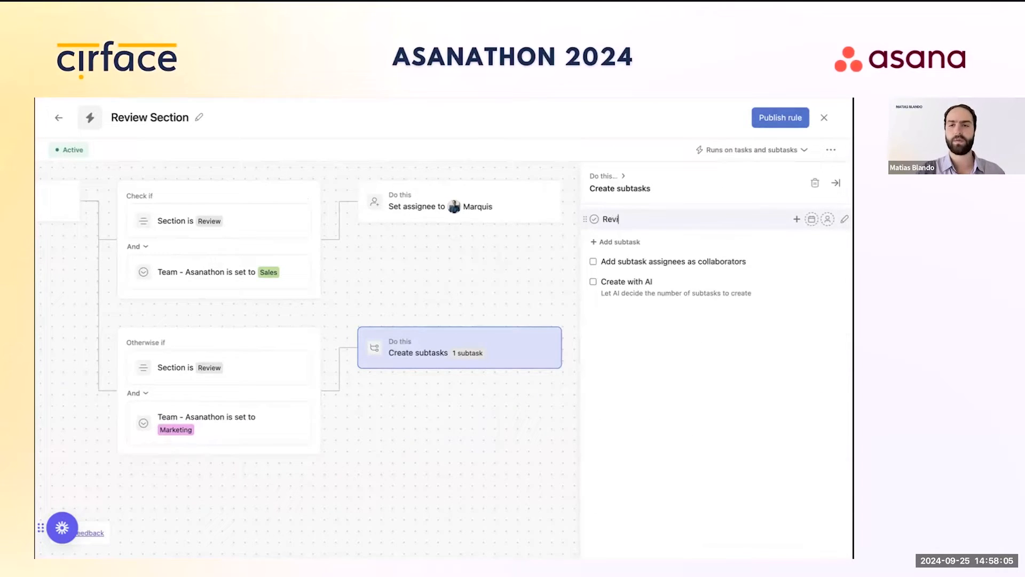
type("ew Deliverable")
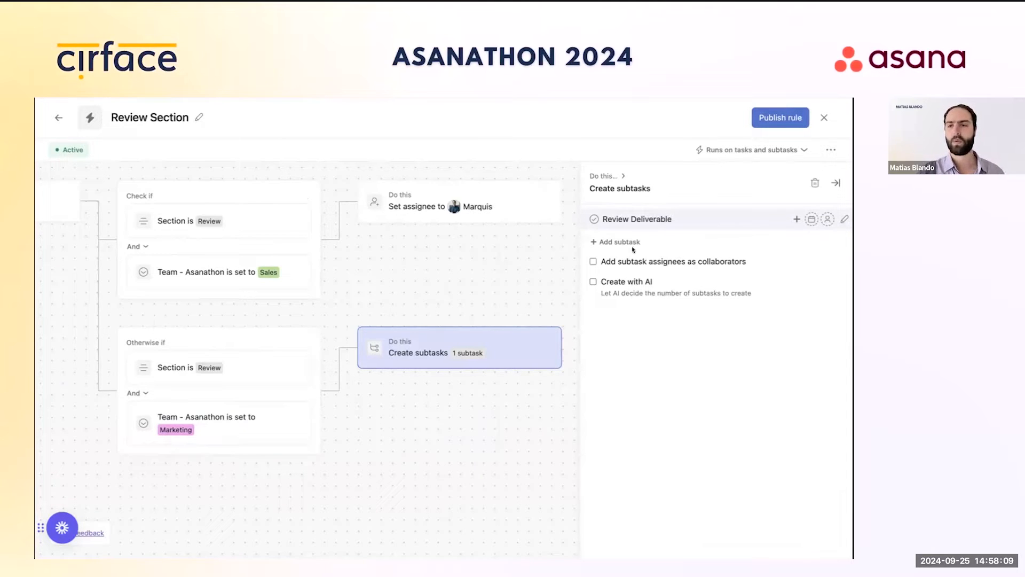
left_click(828, 219)
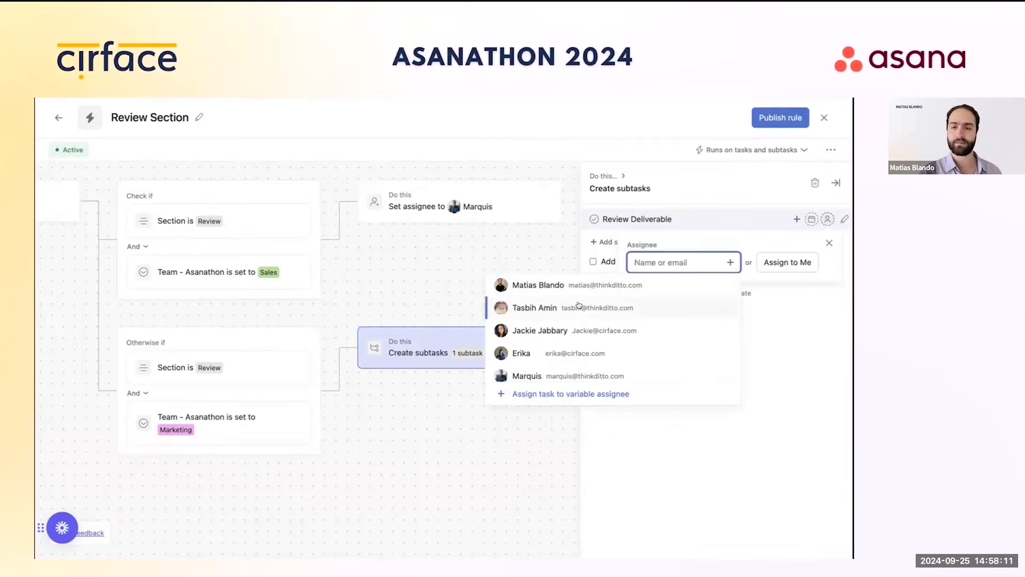
left_click(579, 307)
Step: Set the subtask due 2 days later and publish the Review Section rule
left_click(811, 219)
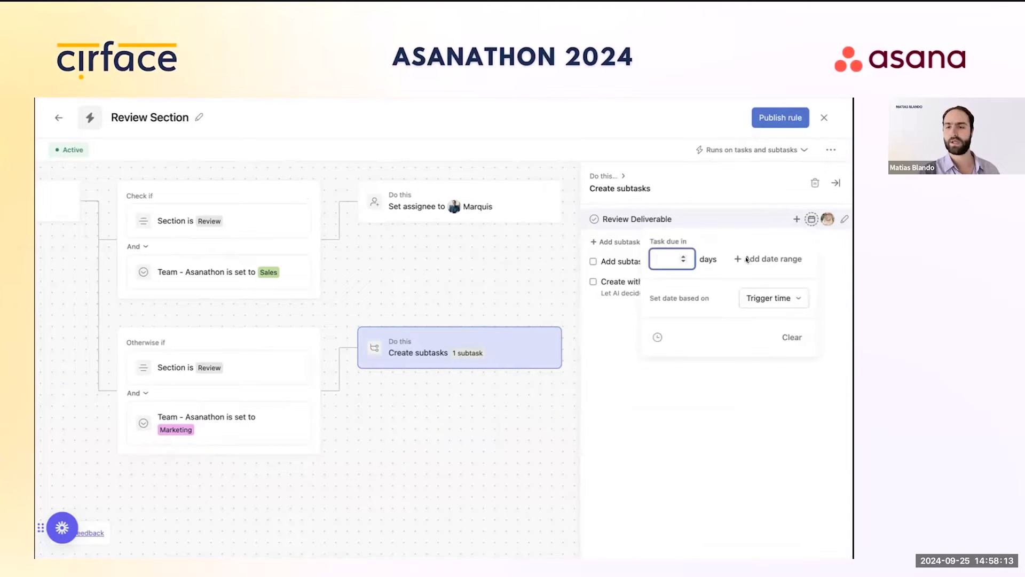
left_click(683, 261)
left_click(683, 257)
left_click(683, 257)
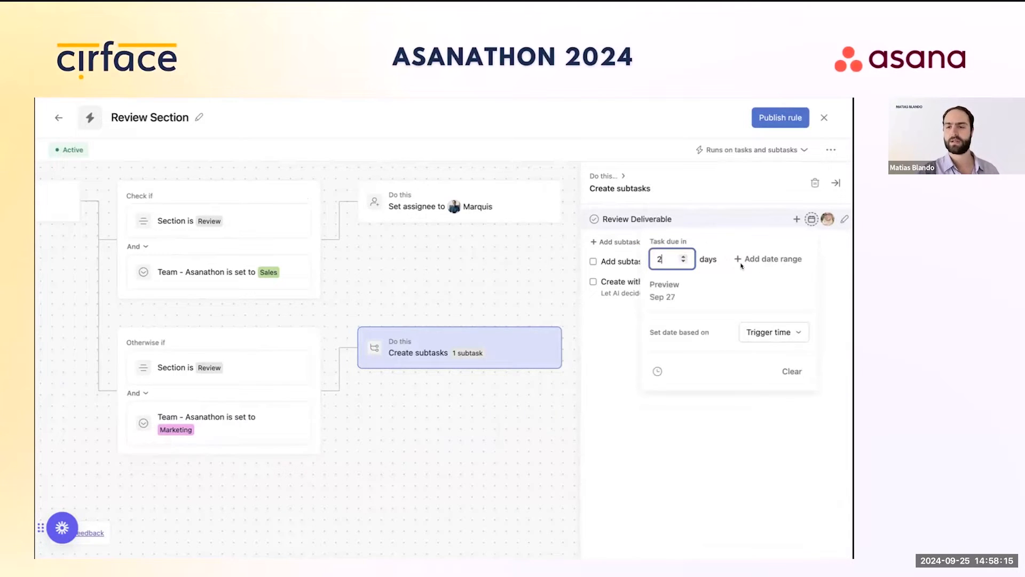
left_click(786, 422)
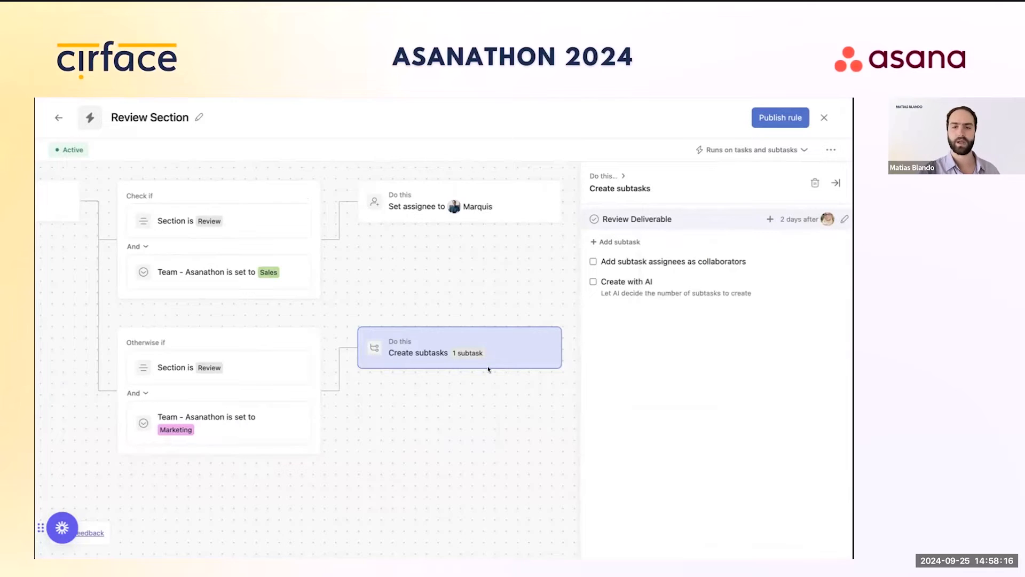
left_click(784, 119)
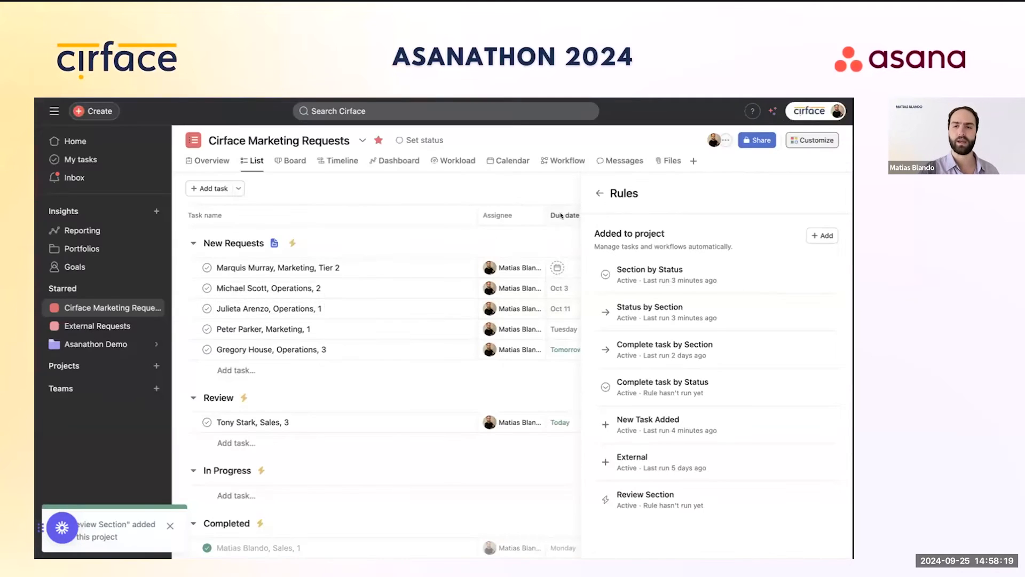
Step: Drag the Marketing Tier 2 request from New Requests into the Review section
left_click(830, 193)
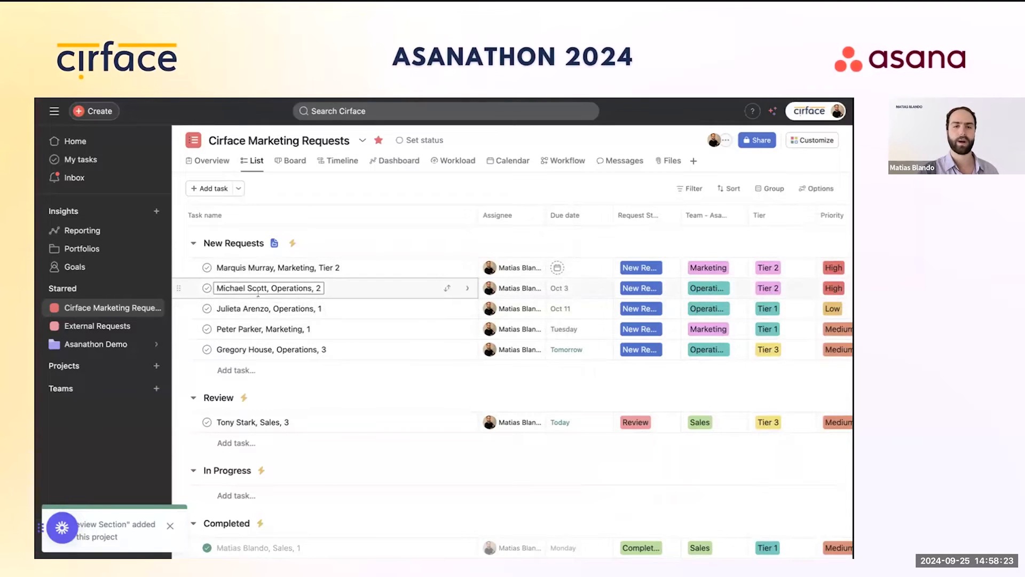
left_click_drag(199, 265, 226, 389)
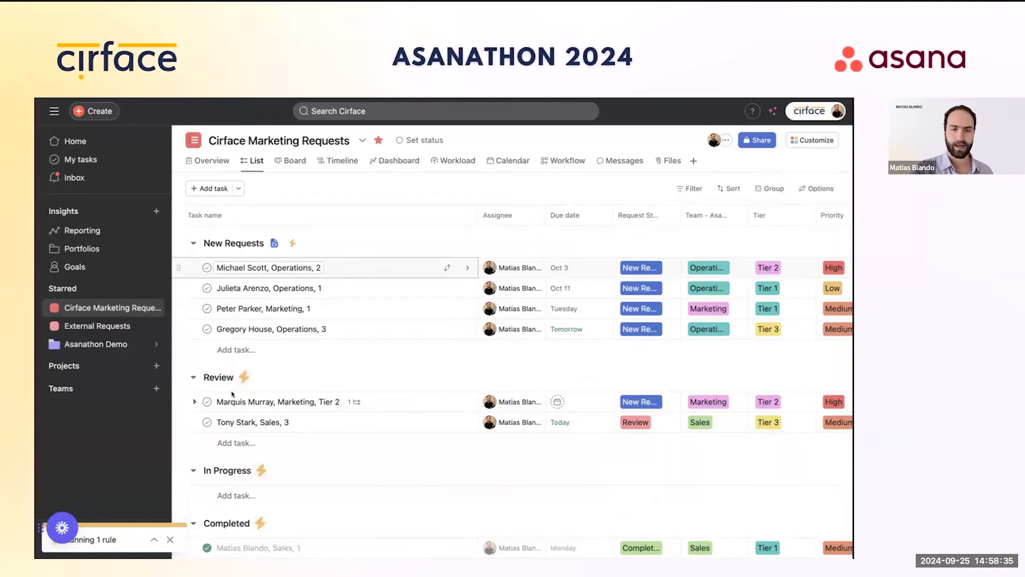
left_click(408, 398)
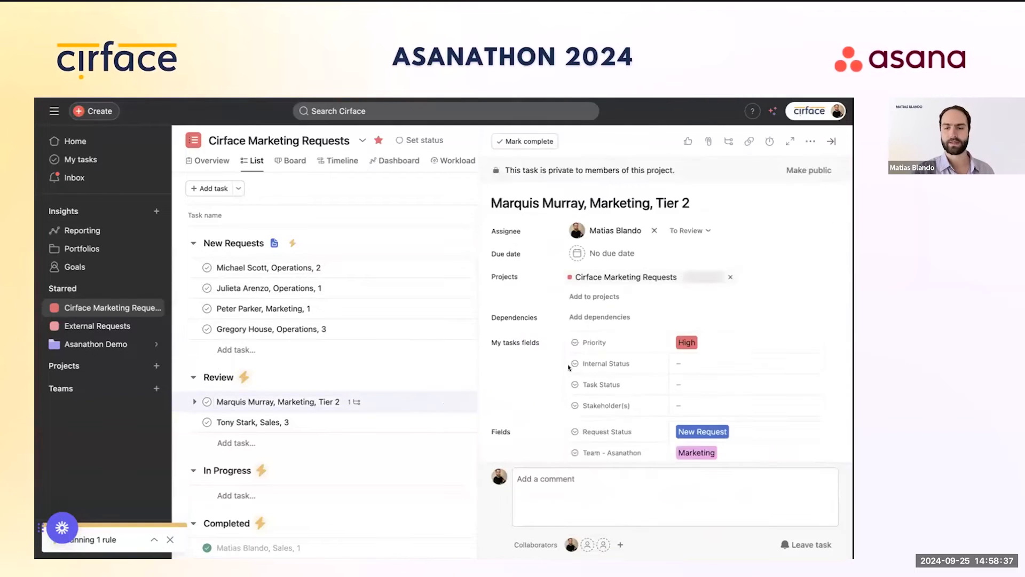
scroll(641, 370, "down", 10)
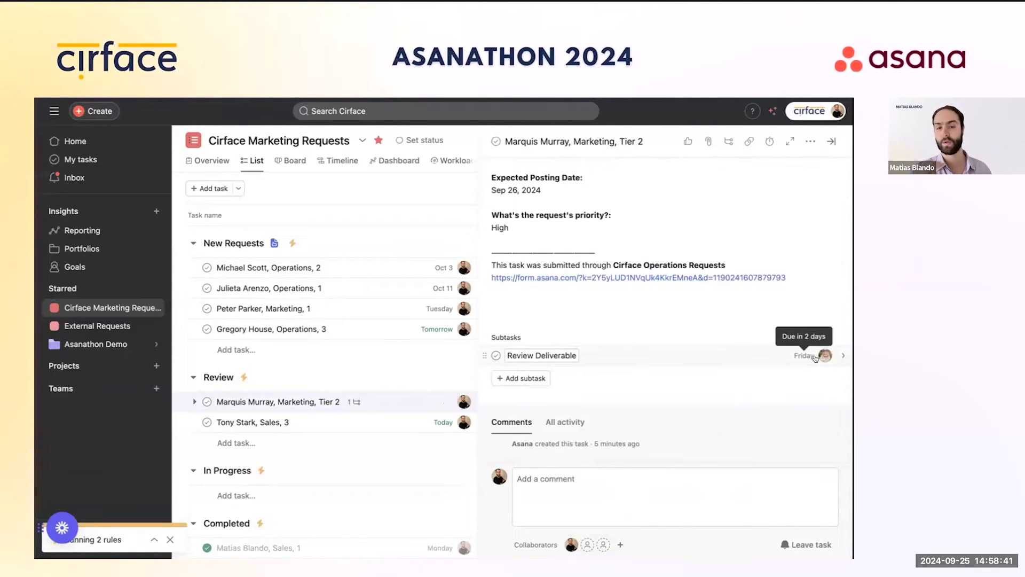
left_click(832, 142)
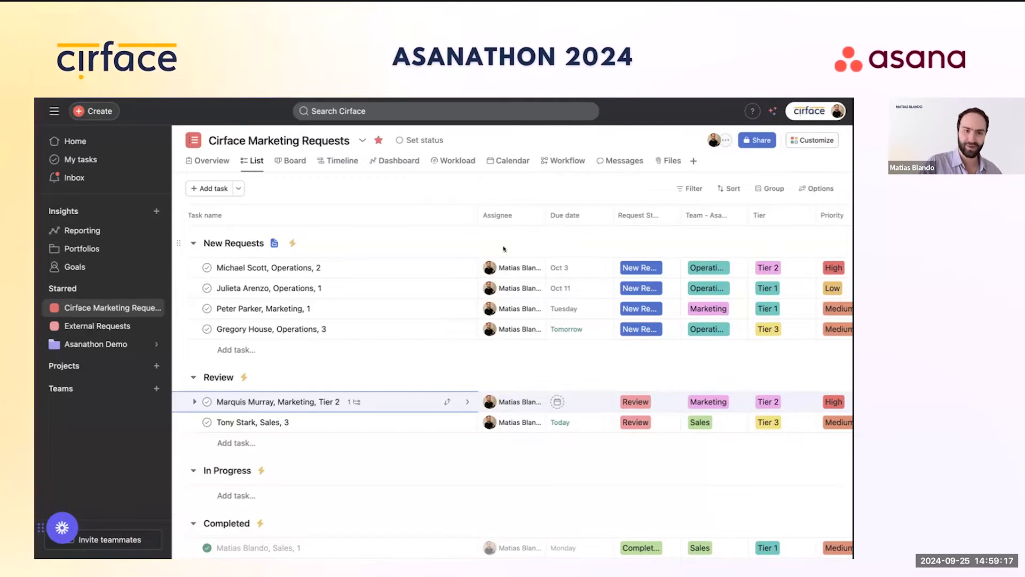
Step: Visit the Asanathon Demo portfolio, then return to Cirface Marketing Requests and open its Customize panel
left_click(116, 350)
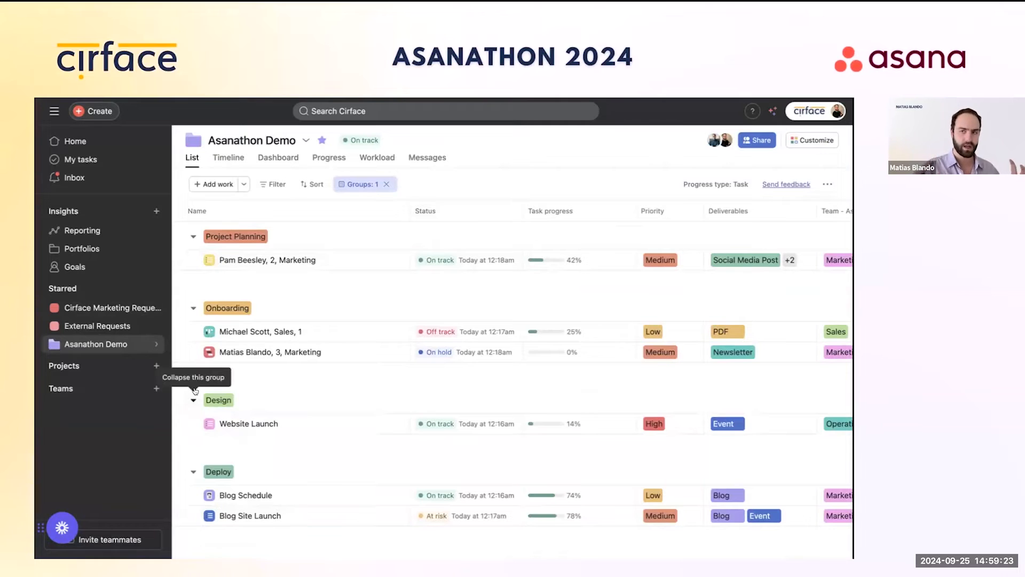
left_click(120, 311)
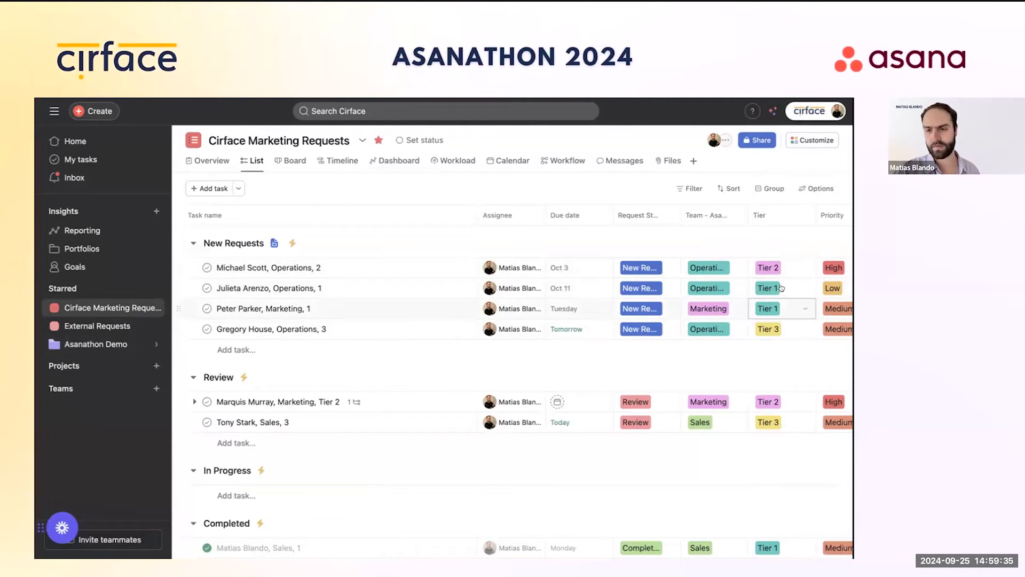
left_click(809, 140)
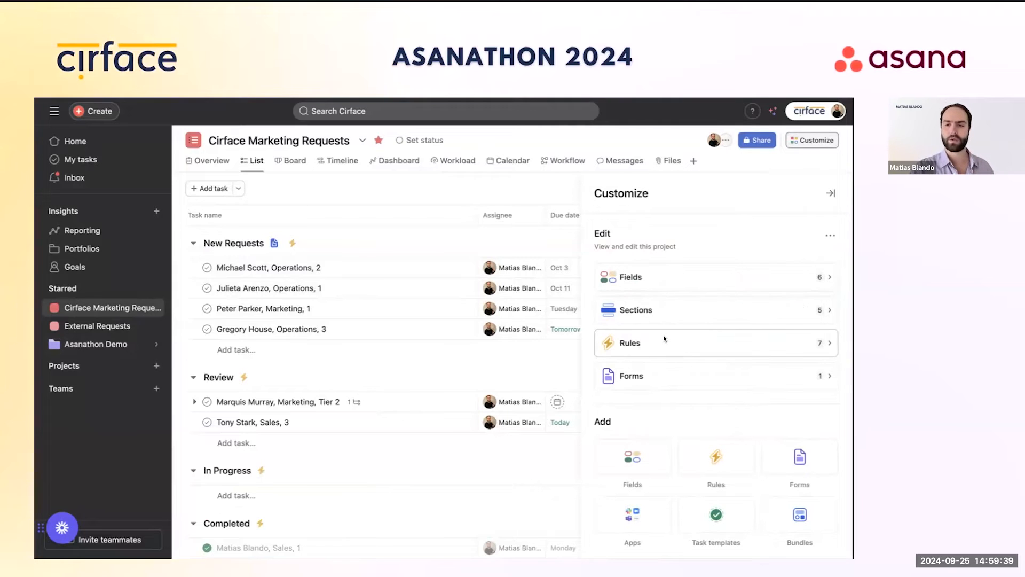
Step: Add a blank custom rule named 'Convert task to project'
left_click(665, 339)
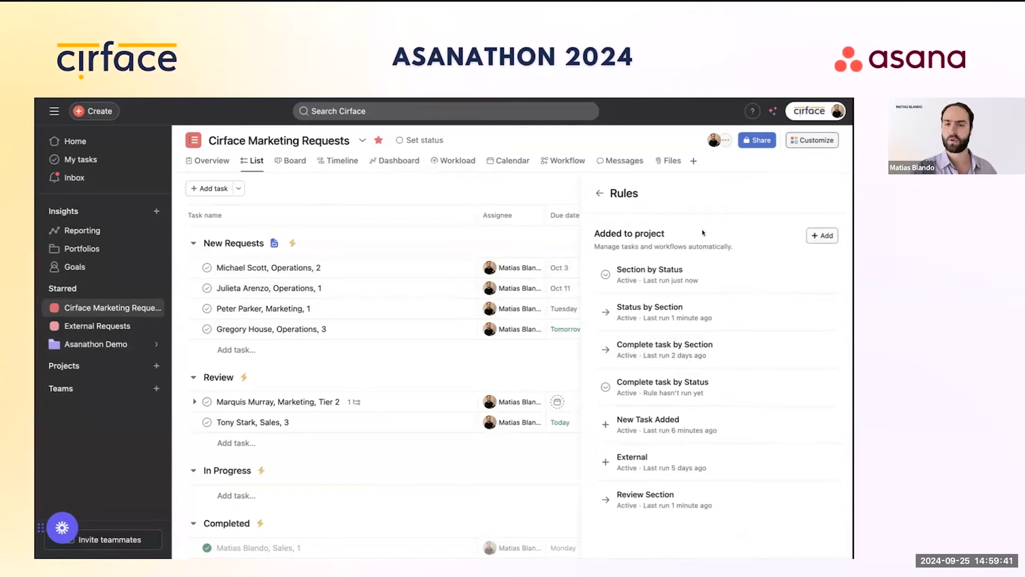
left_click(822, 235)
left_click(335, 209)
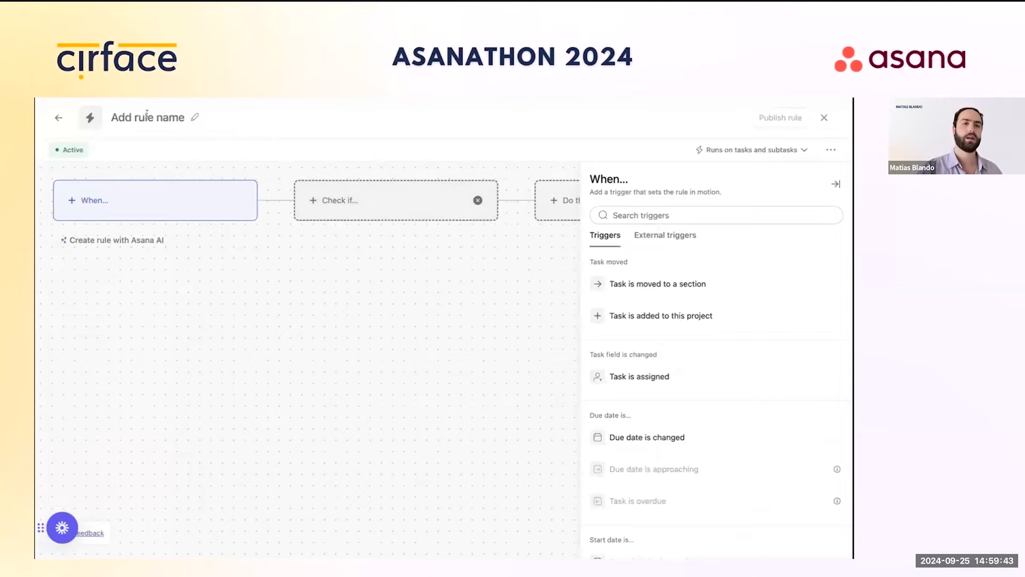
left_click(194, 116)
type("Conve")
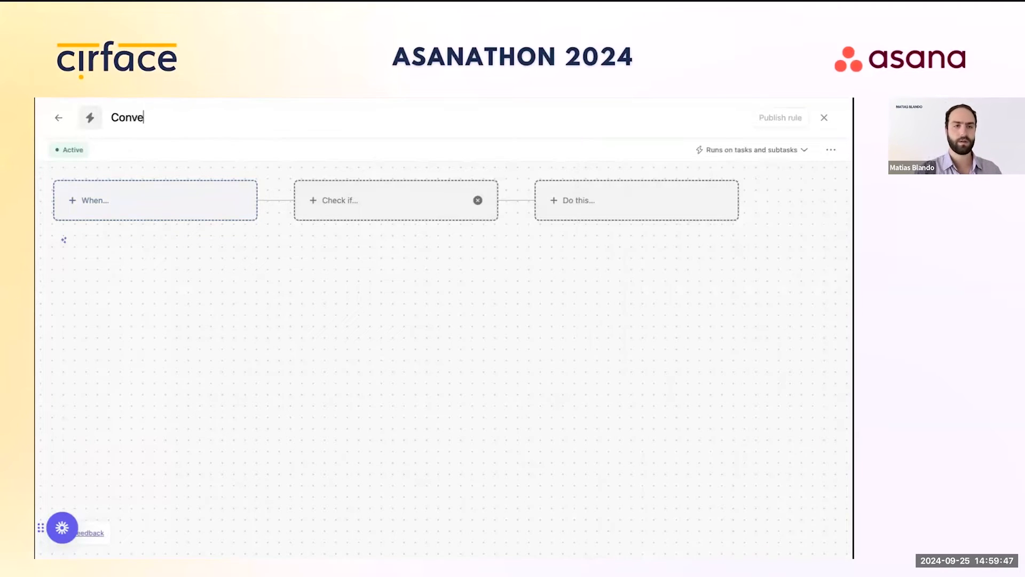
type("rt task to")
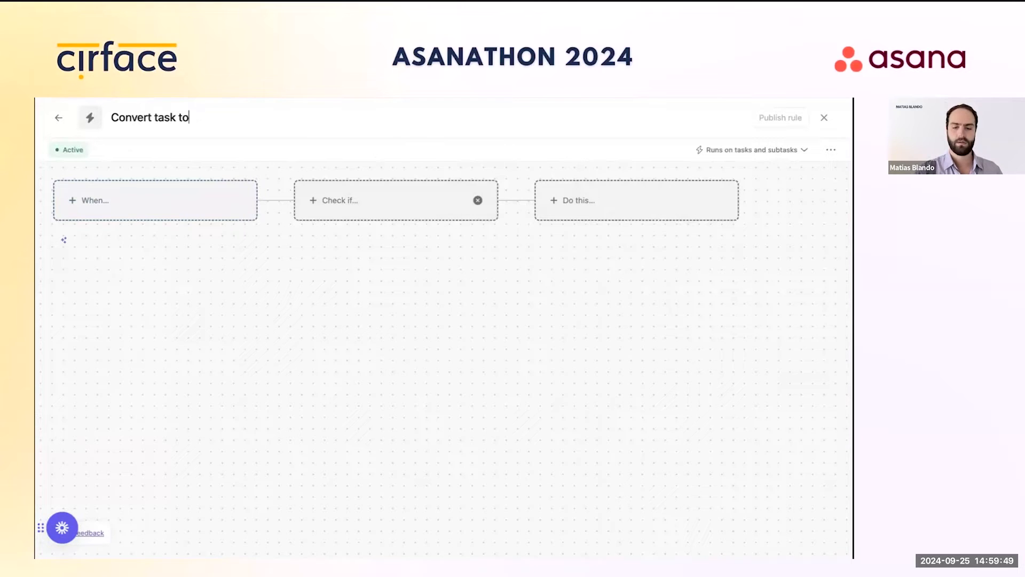
type(" project")
key("Return")
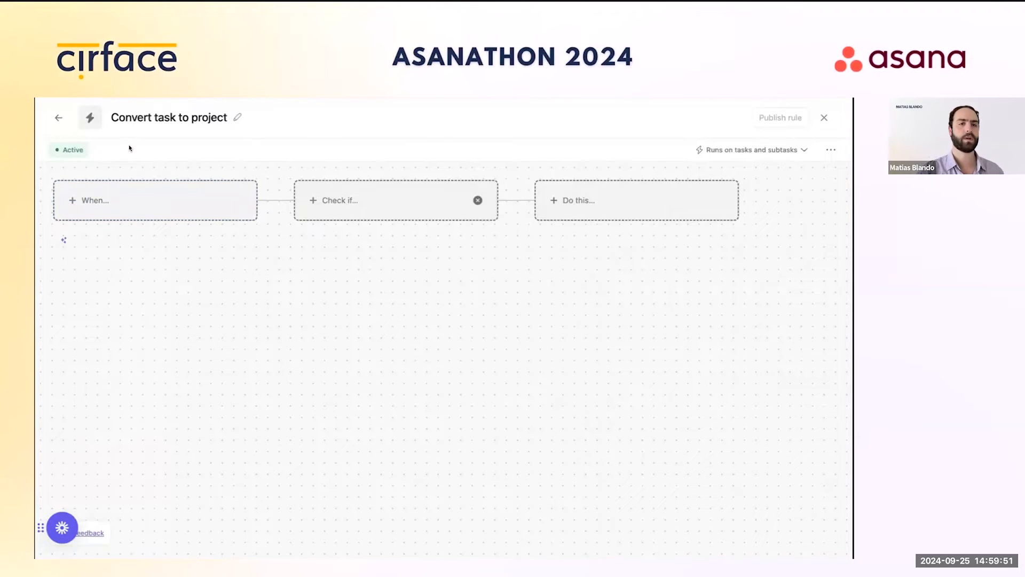
Step: Trigger it when a task moves to a section, checking Section is In Progress, plus another condition
left_click(197, 204)
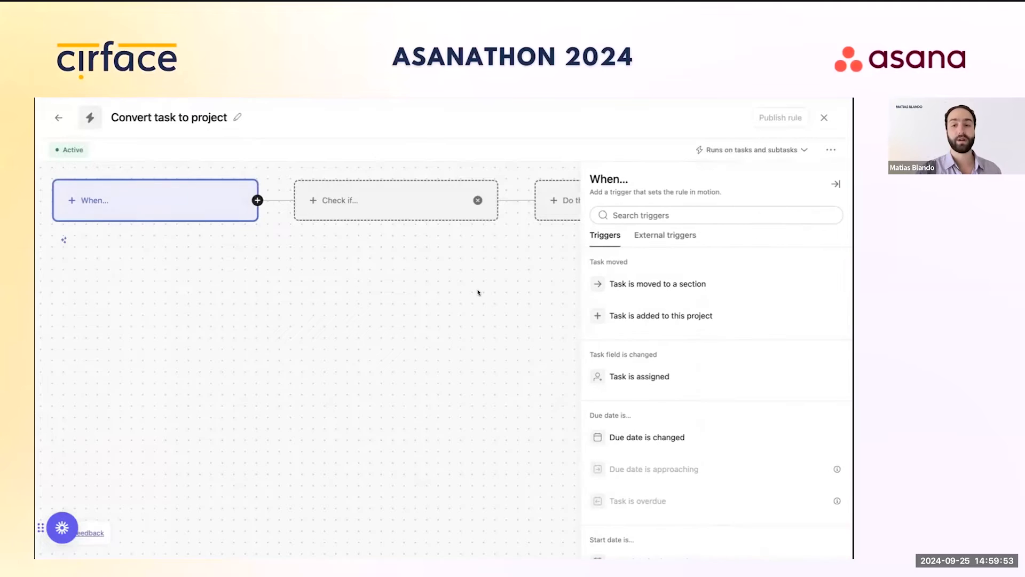
left_click(624, 286)
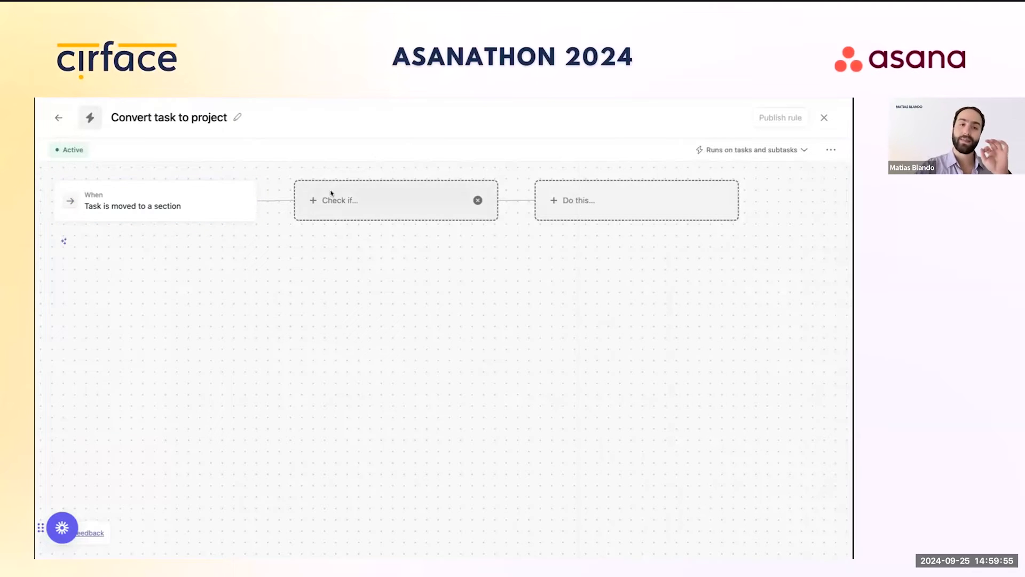
left_click(382, 207)
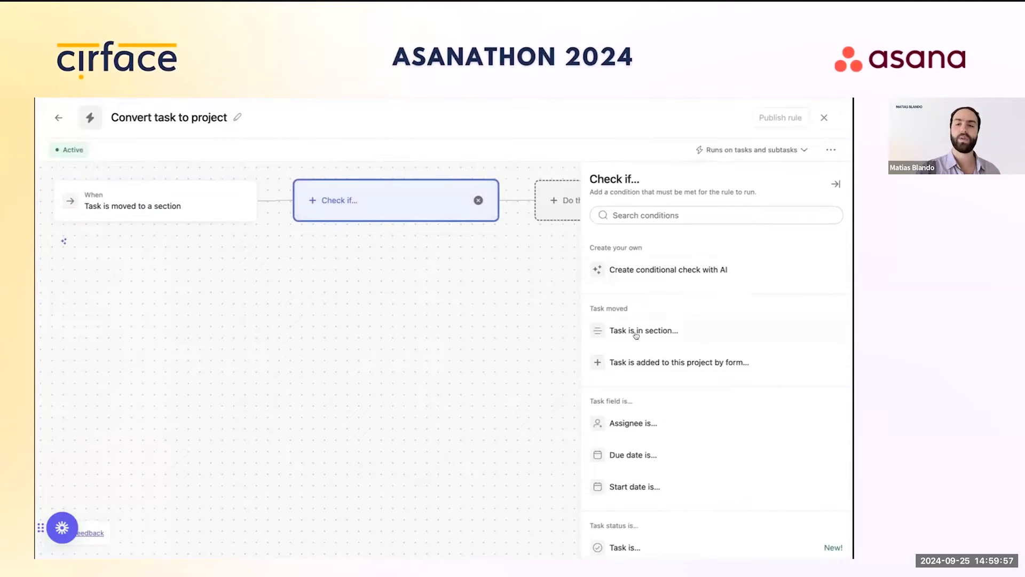
left_click(636, 331)
left_click(632, 291)
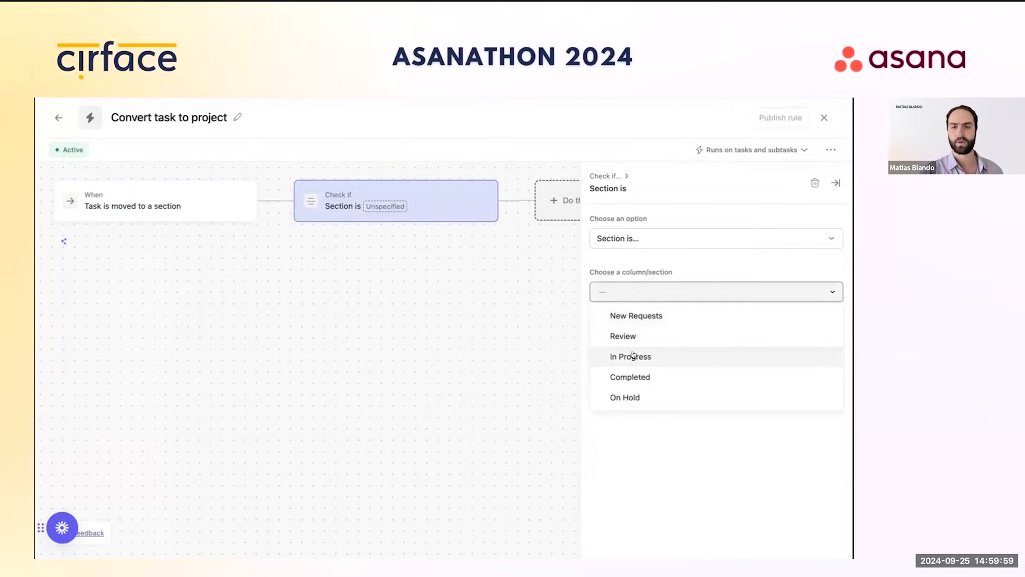
left_click(632, 355)
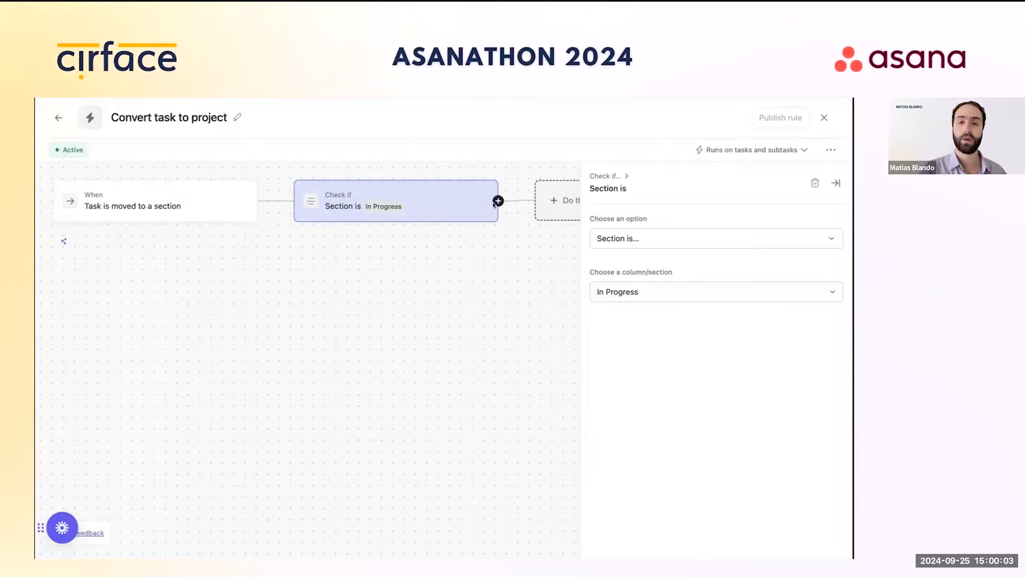
left_click(498, 201)
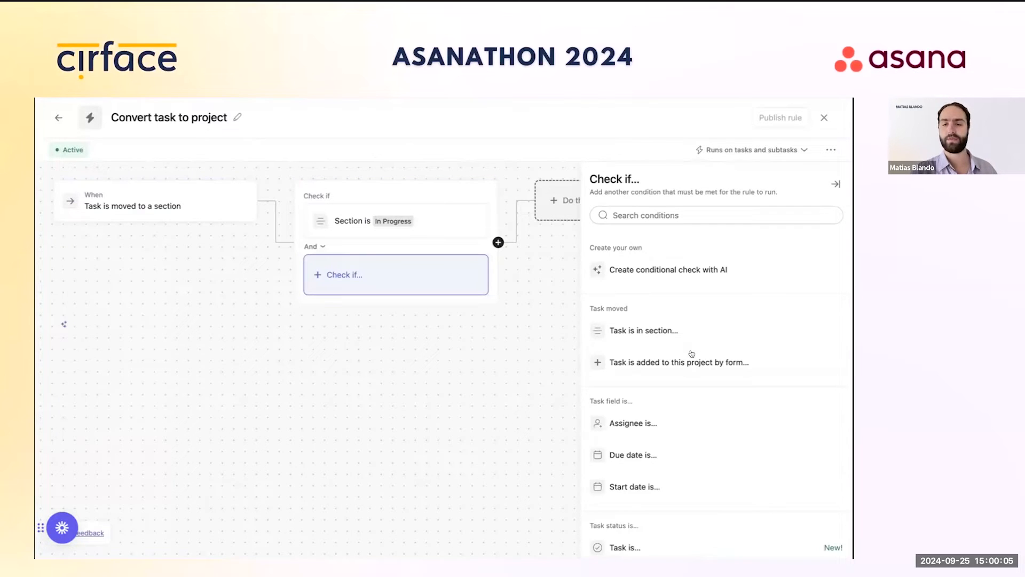
Step: Add an And condition requiring Tier is Tier 1 to the first branch
scroll(688, 355, "down", 10)
left_click(678, 377)
left_click(667, 293)
left_click(654, 320)
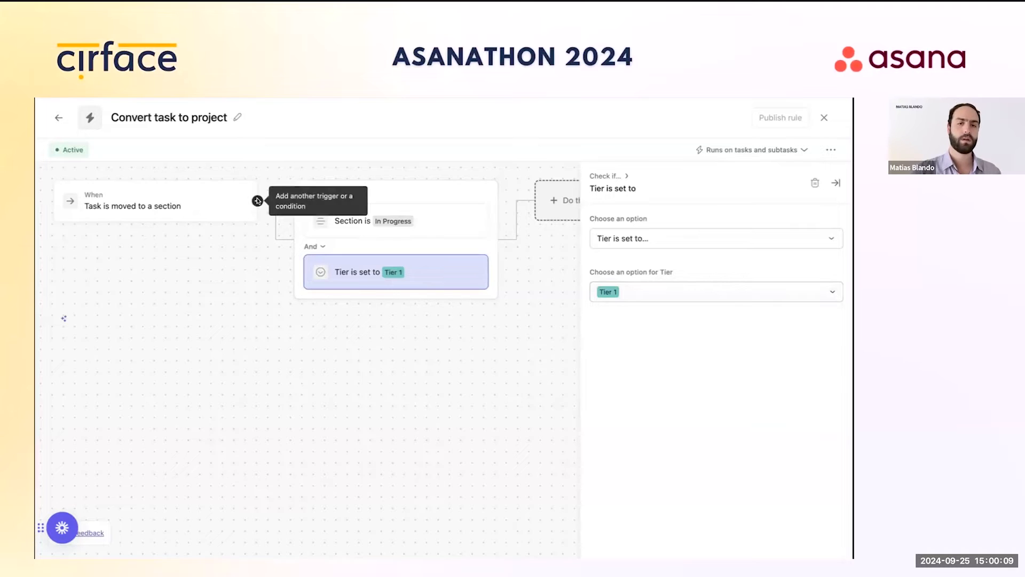
Step: Add an Otherwise if branch for In Progress tasks with Tier is Tier 2
left_click(258, 201)
left_click(299, 216)
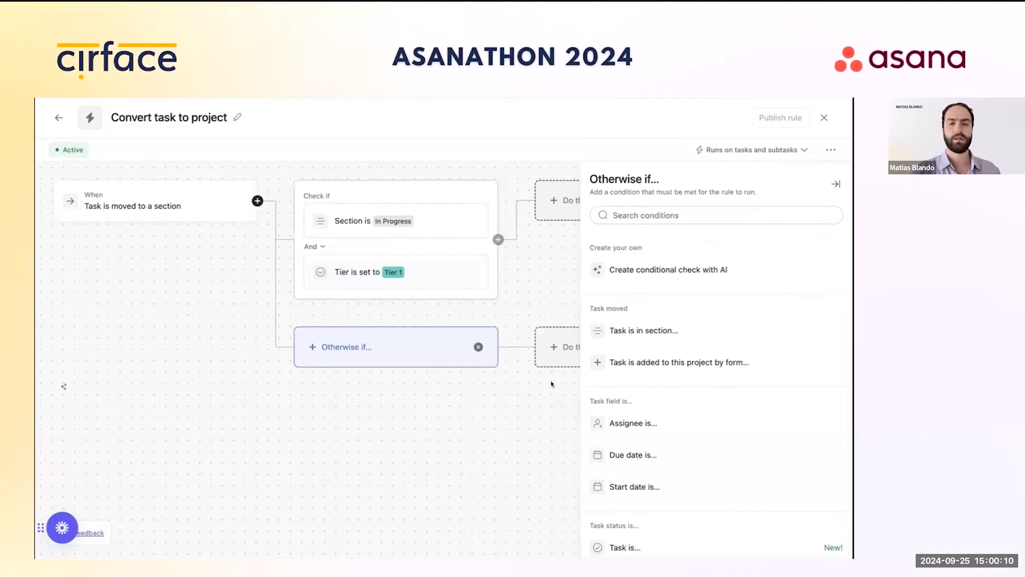
left_click(652, 329)
left_click(664, 288)
left_click(656, 356)
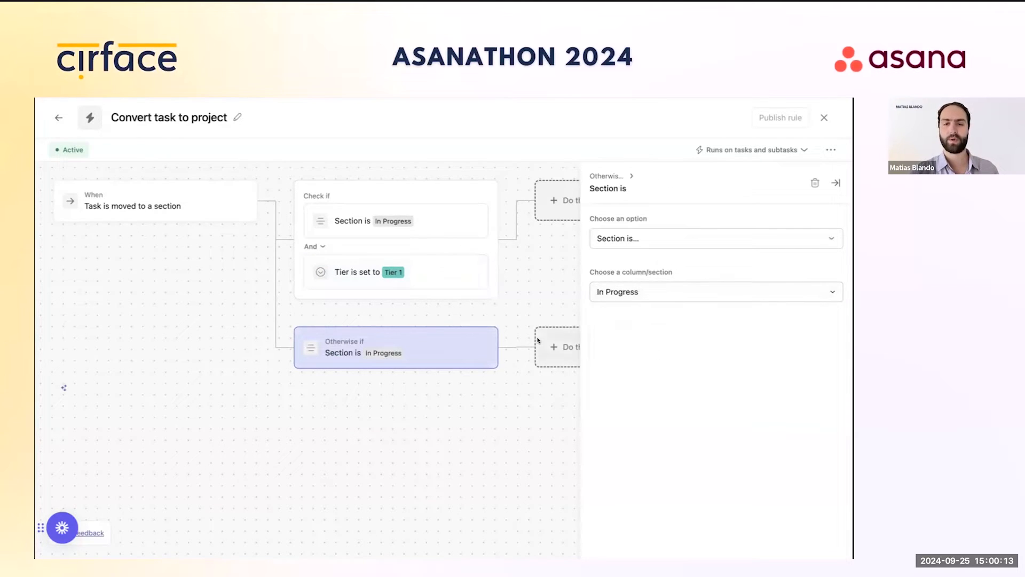
left_click(498, 347)
left_click(536, 365)
scroll(644, 390, "down", 3)
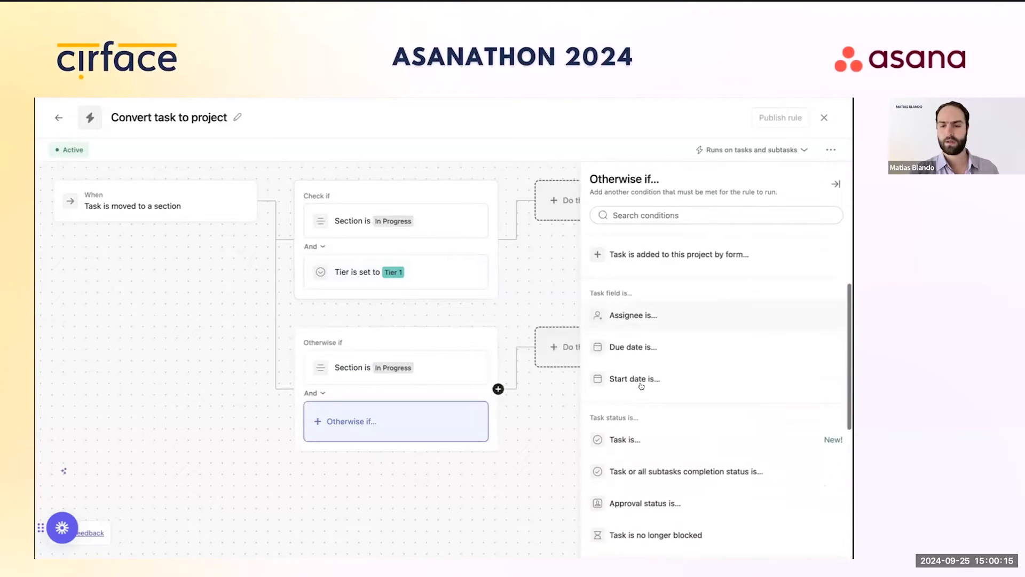
scroll(660, 476, "down", 3)
left_click(652, 447)
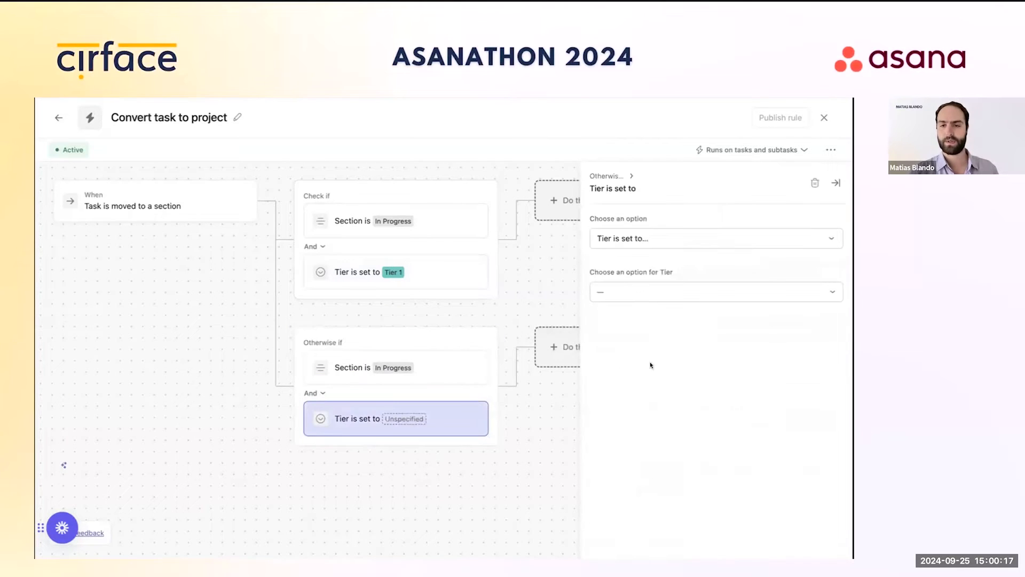
left_click(652, 288)
left_click(641, 336)
Step: Add a third Otherwise if branch for In Progress tasks with Tier is Tier 3
left_click(257, 200)
left_click(296, 219)
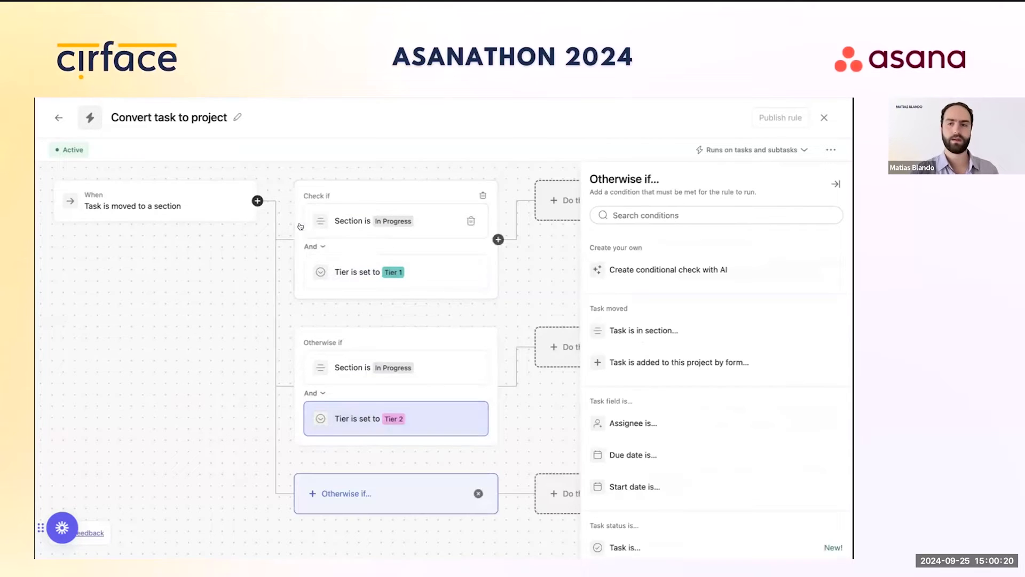
left_click(641, 335)
left_click(648, 298)
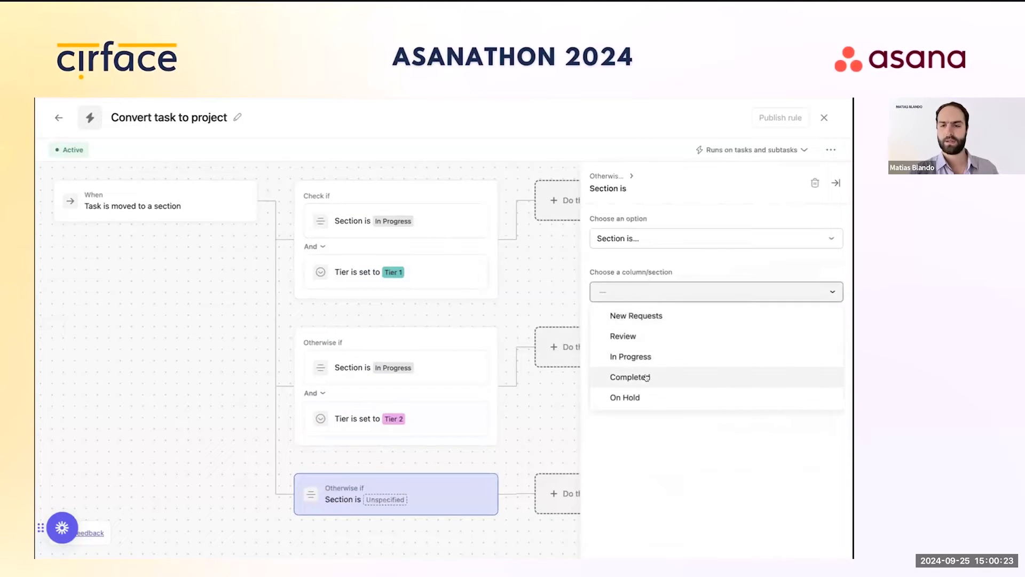
left_click(645, 356)
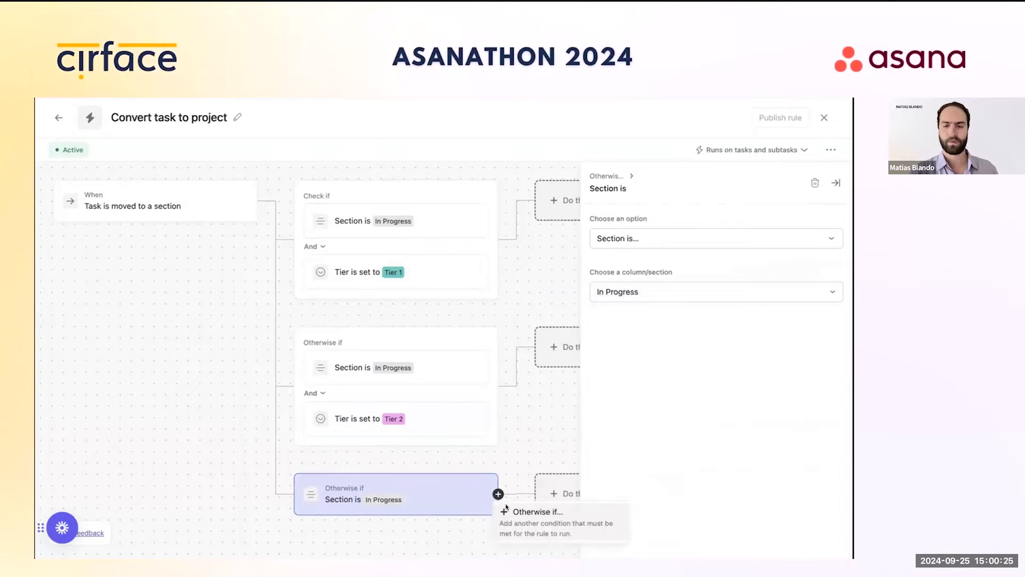
left_click(498, 494)
scroll(659, 419, "down", 10)
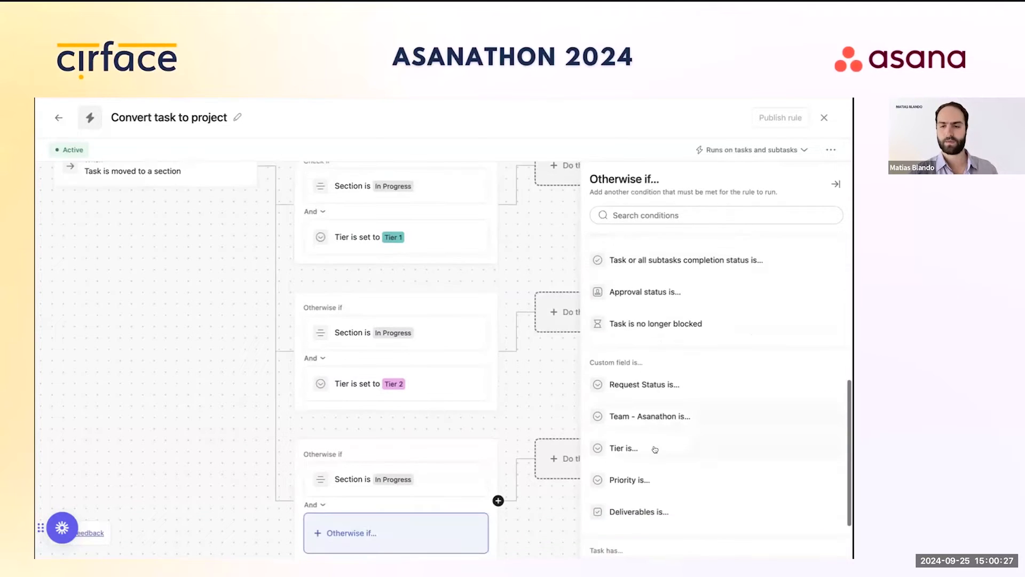
left_click(652, 449)
left_click(649, 294)
left_click(646, 356)
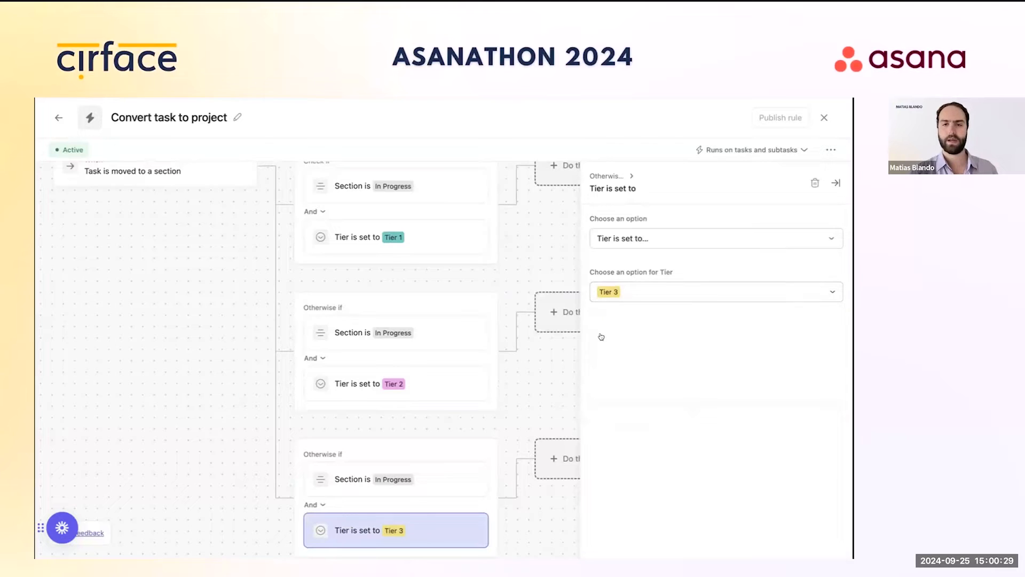
left_click(836, 182)
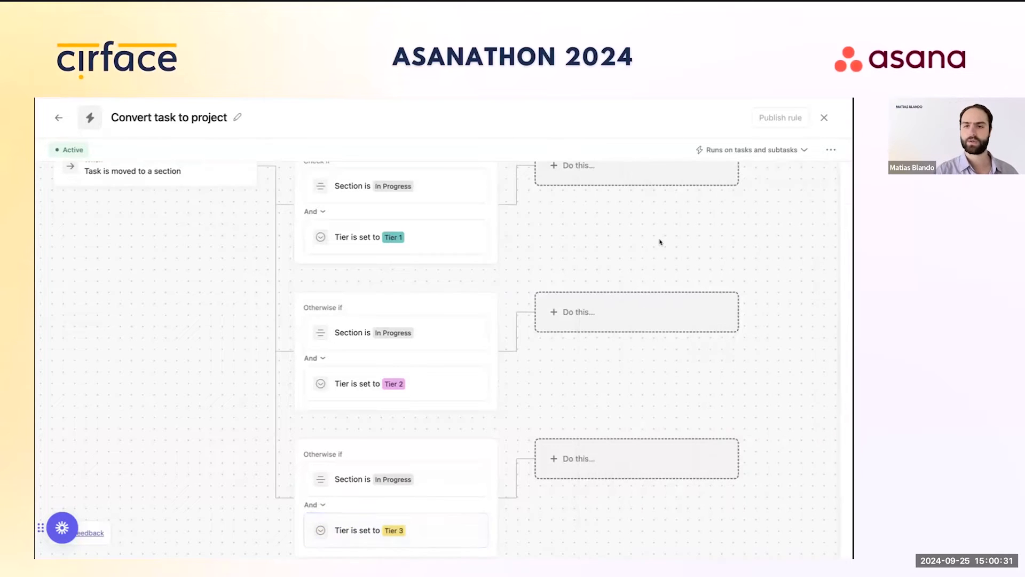
left_click(615, 194)
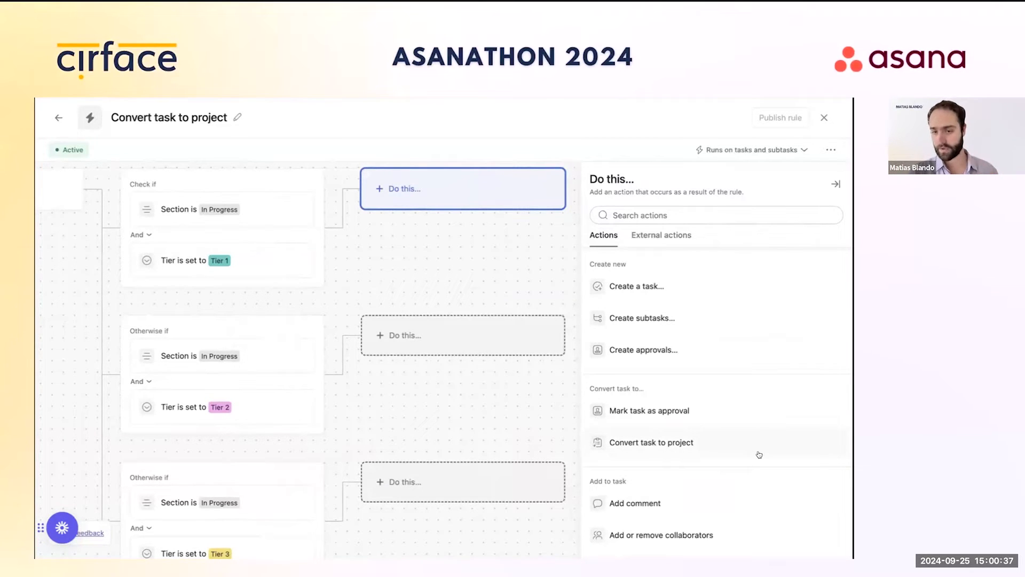
Step: Make the Tier 1 action Convert task to project using the Tier 1 Project template
left_click(708, 442)
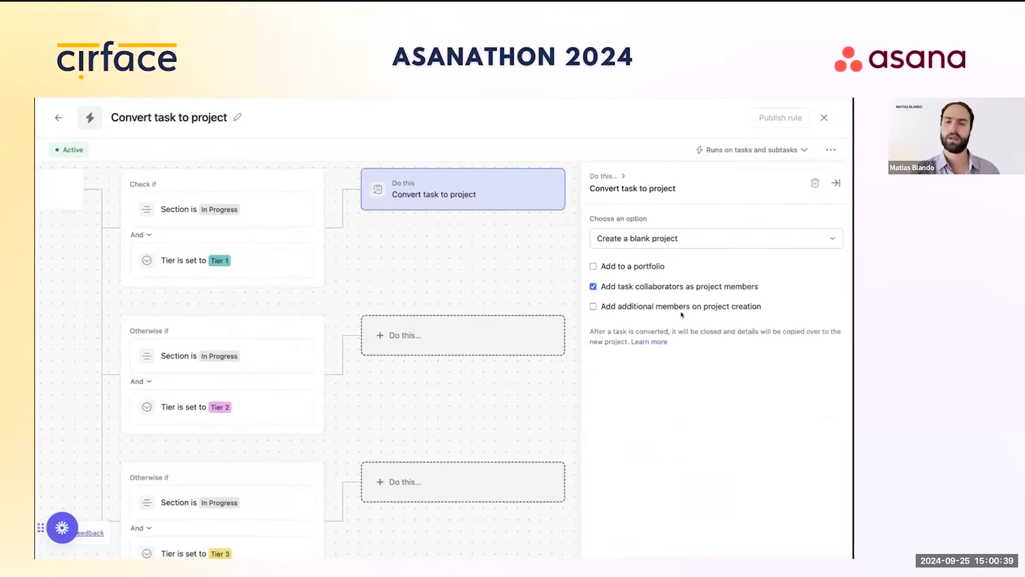
left_click(668, 241)
left_click(656, 277)
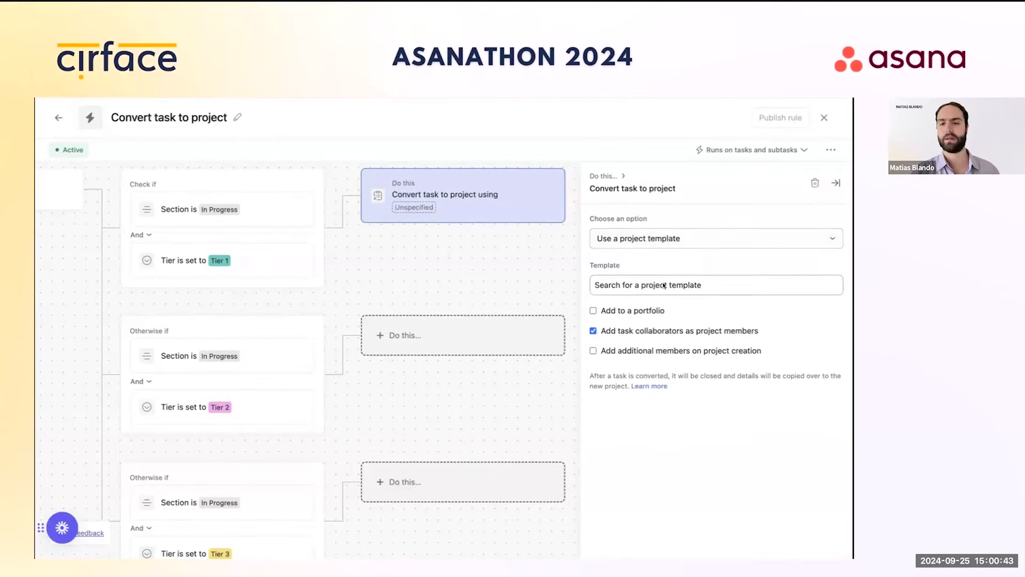
left_click(662, 282)
type("Tier")
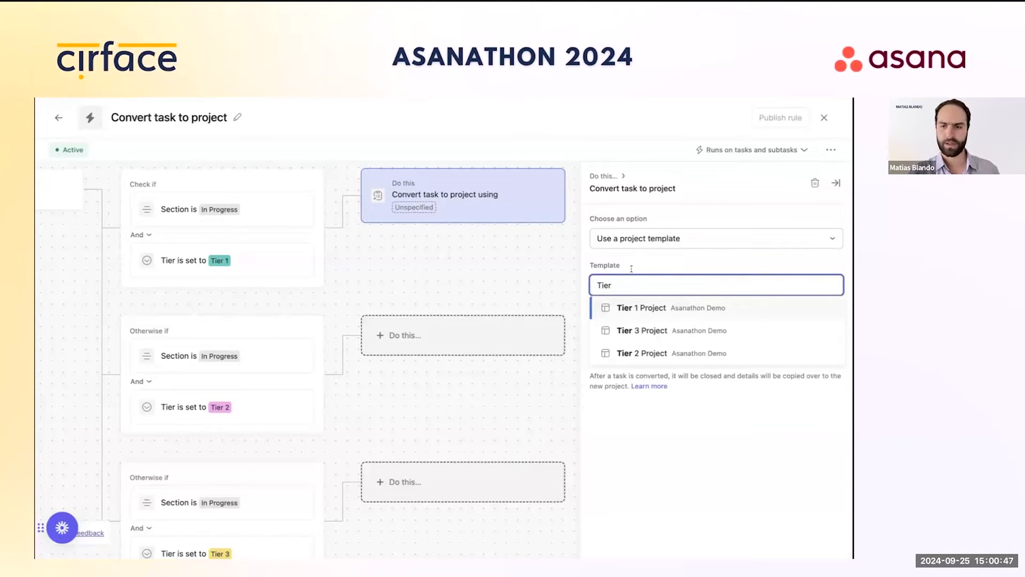
left_click(674, 308)
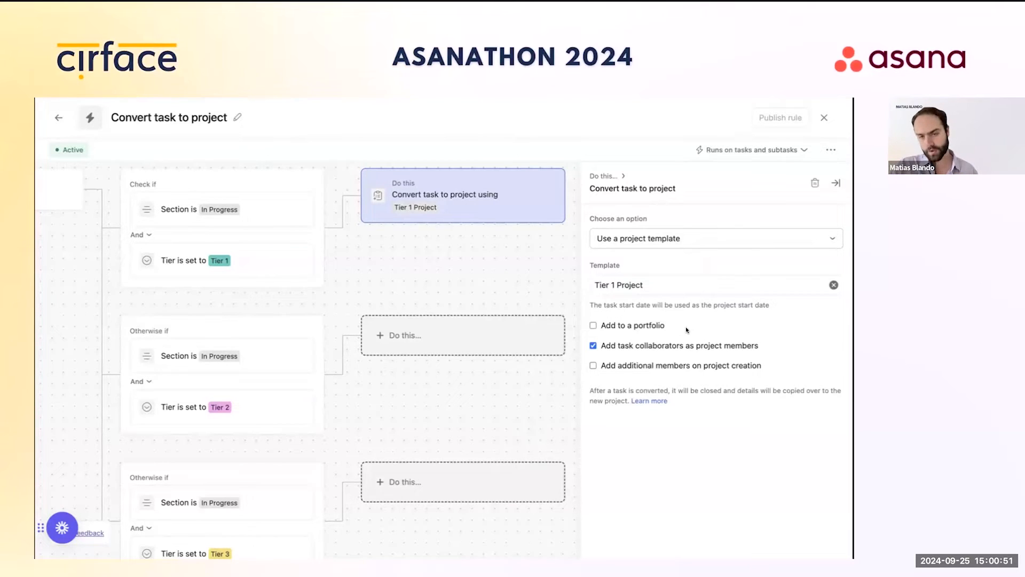
Step: Try searching for a portfolio, then leave Add to a portfolio unchecked
left_click(625, 327)
left_click(630, 346)
type("anat")
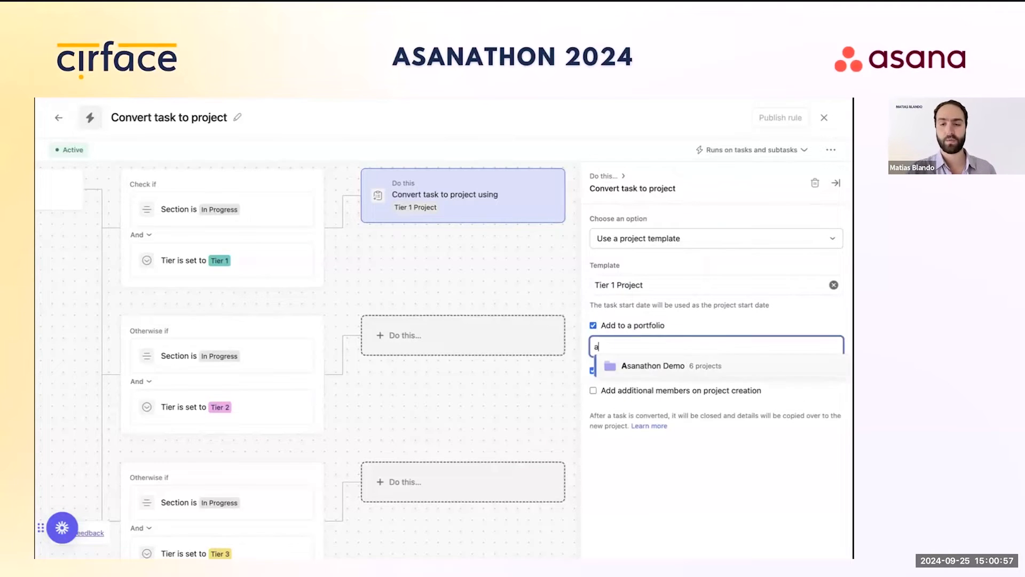
key("BackSpace")
key("BackSpace")
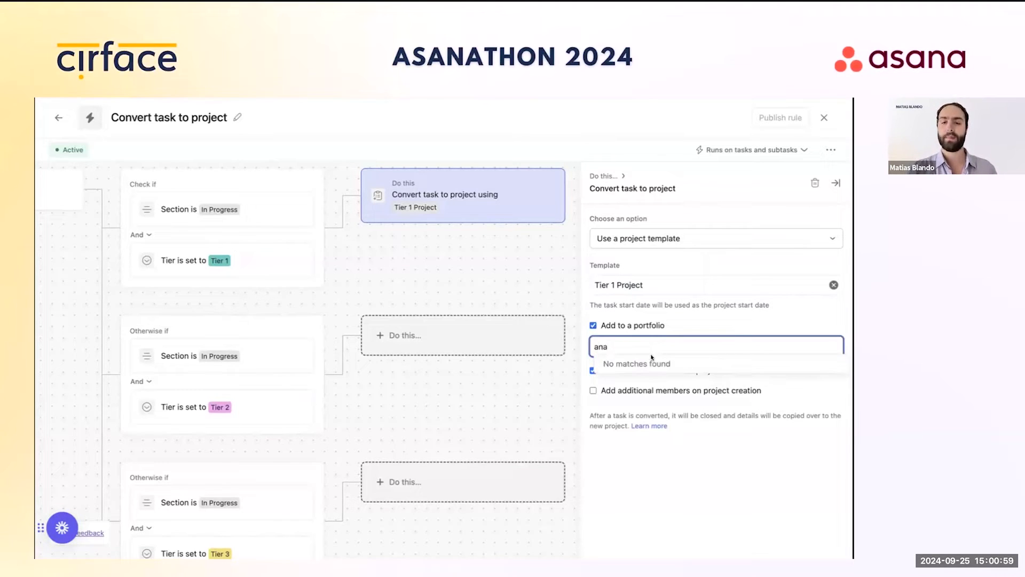
type("s")
key("BackSpace")
key("BackSpace")
type("san")
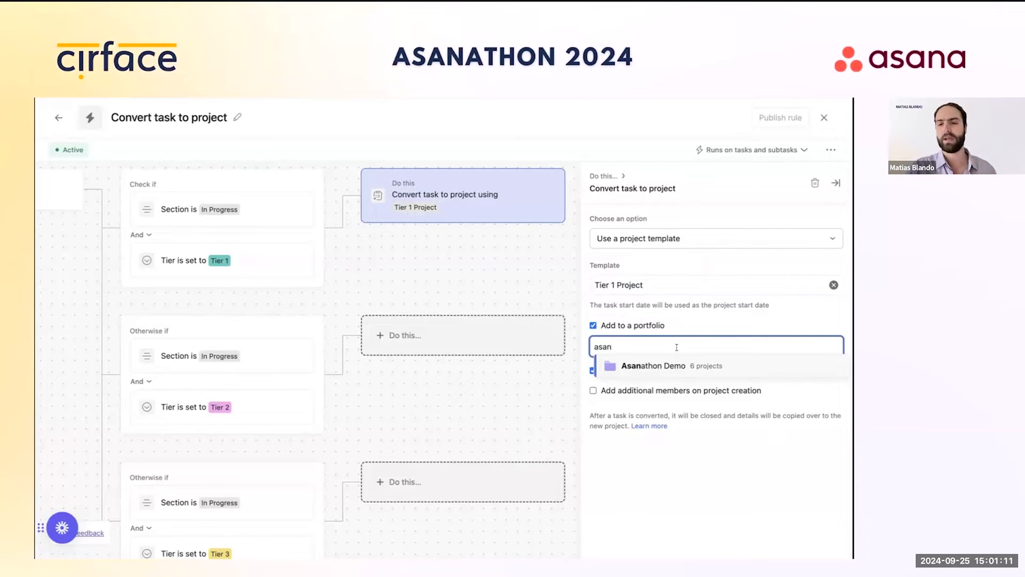
key("BackSpace")
key("BackSpace")
key("BackSpace")
key("BackSpace")
left_click(619, 325)
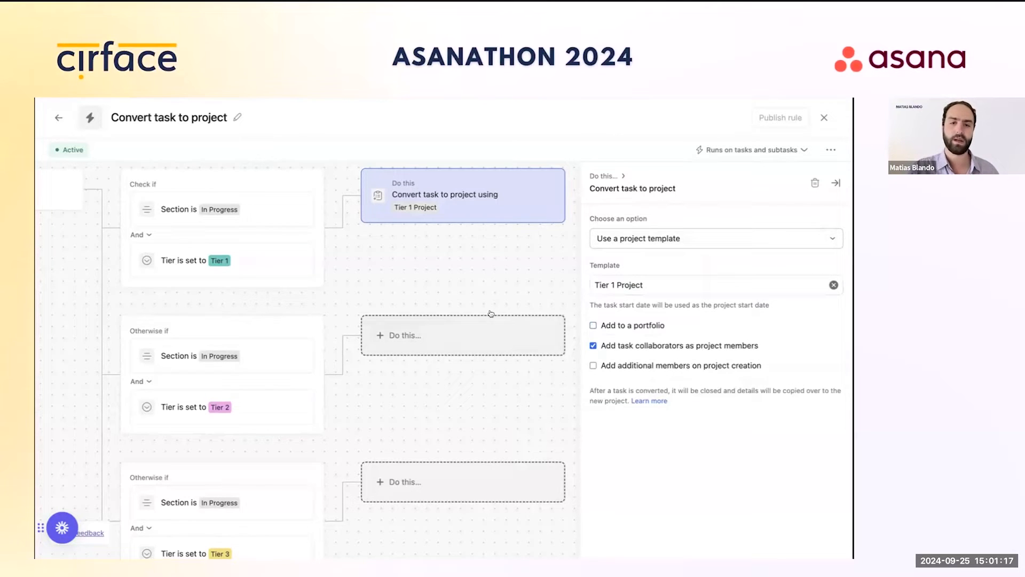
Step: Make the Tier 2 action Convert task to project using the Tier 2 Project template
left_click(446, 346)
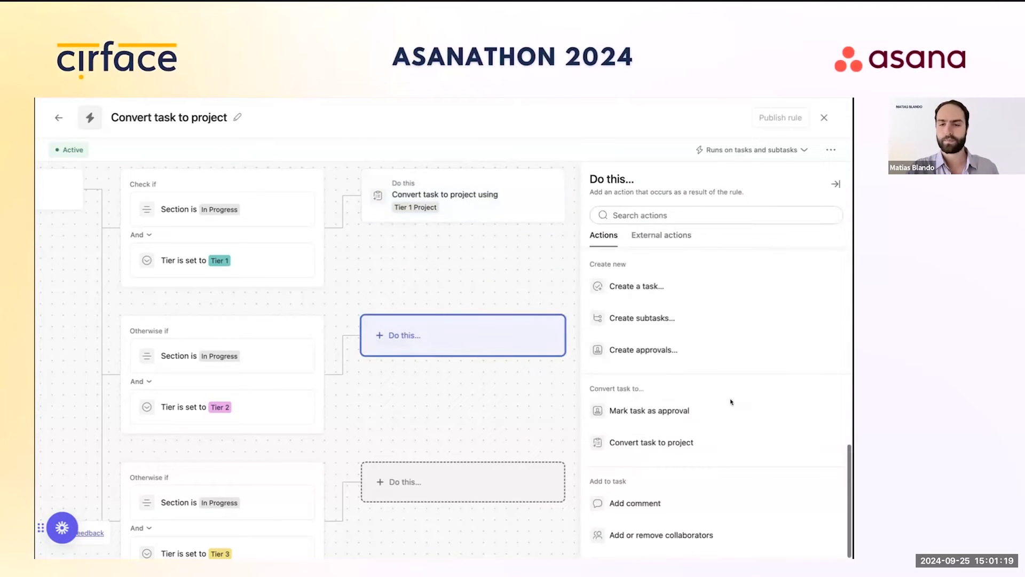
left_click(691, 431)
left_click(661, 244)
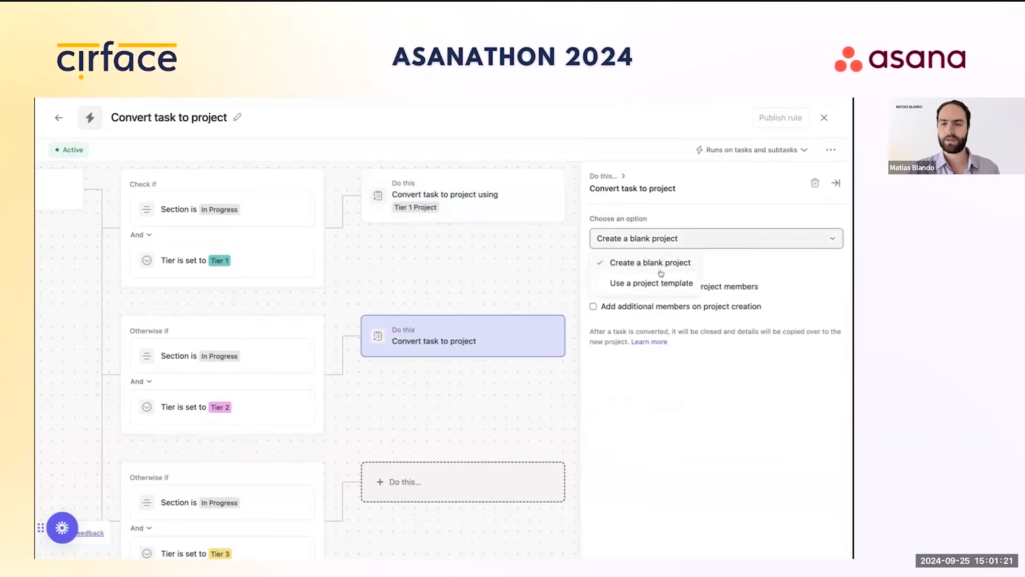
left_click(664, 282)
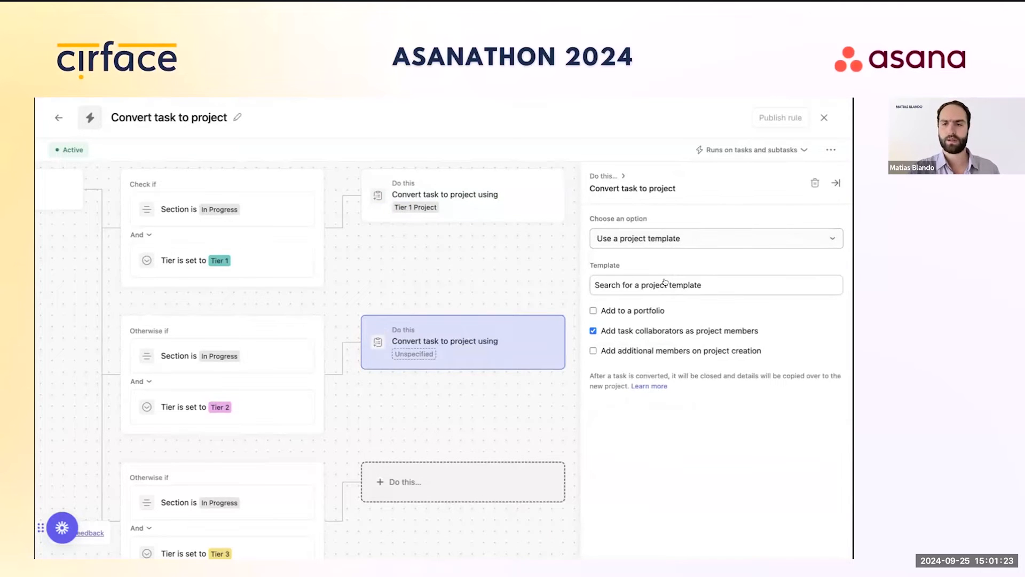
left_click(665, 282)
type("Tier")
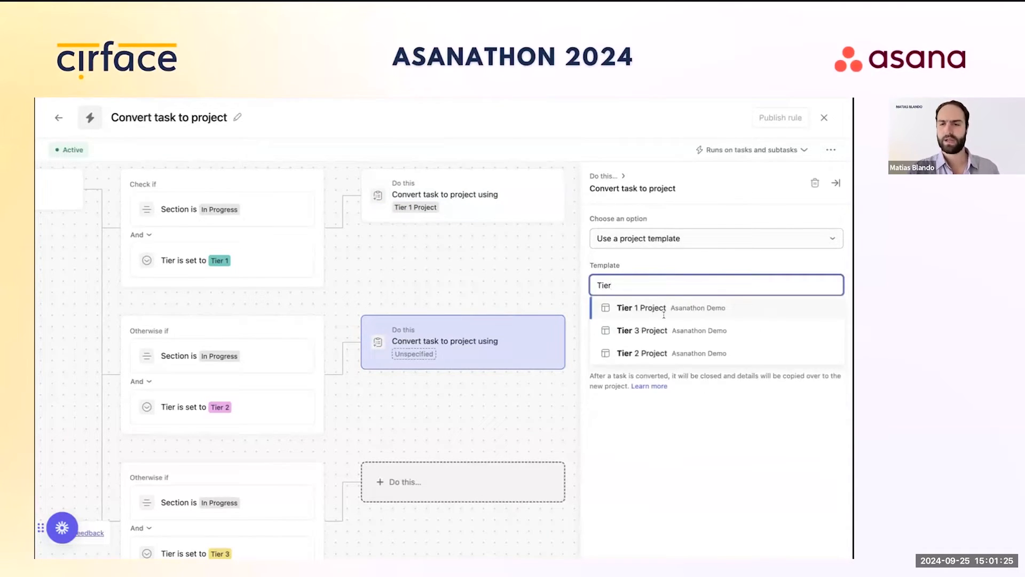
left_click(655, 350)
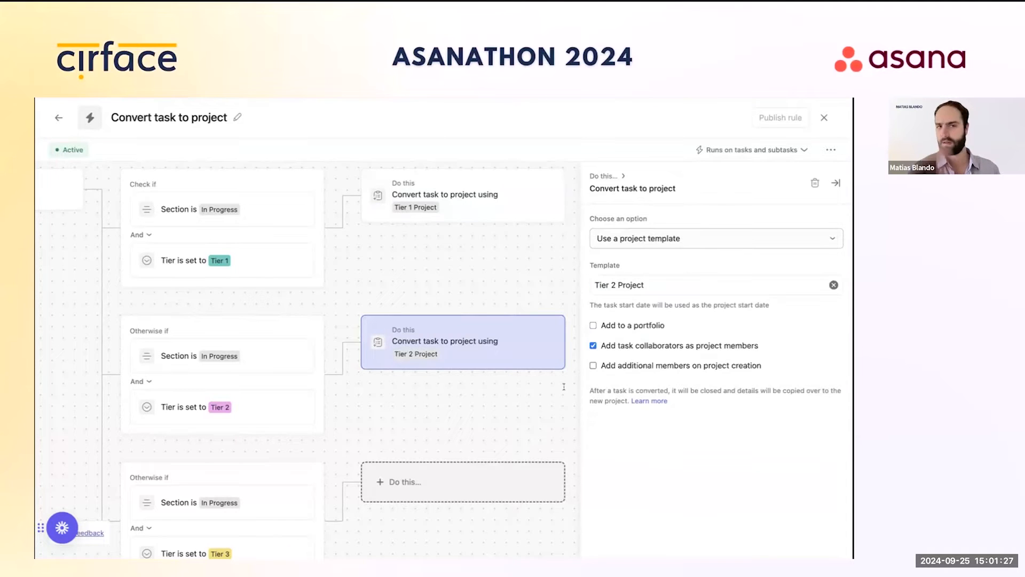
Step: Make the Tier 3 action use the Tier 3 Project template, then publish the rule
left_click(483, 476)
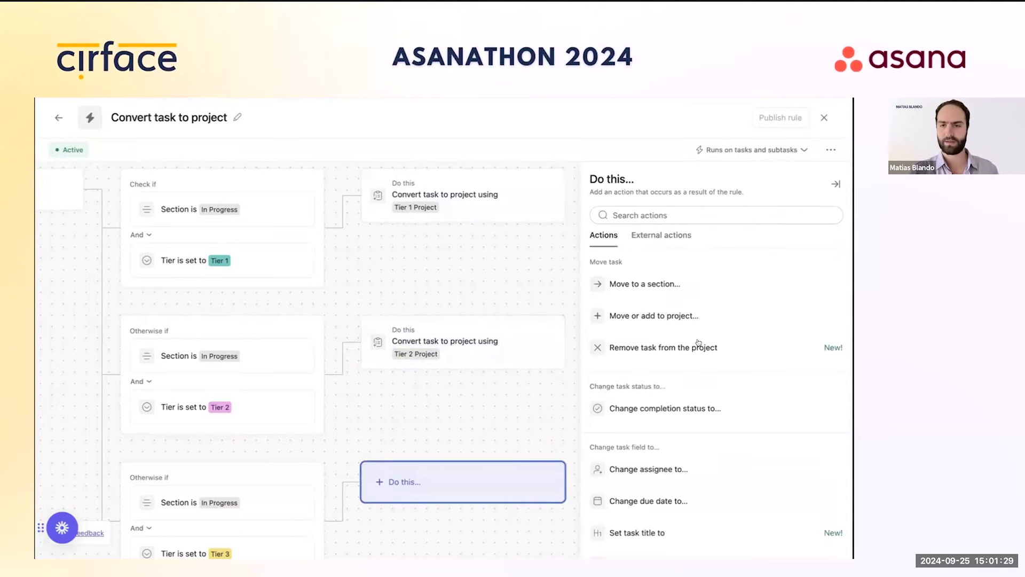
left_click(497, 344)
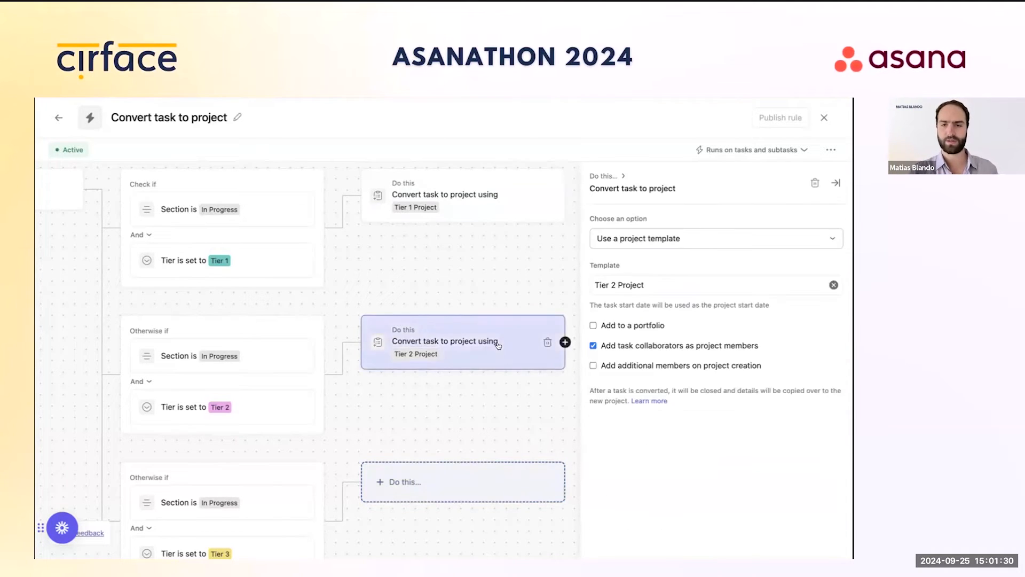
left_click(473, 483)
scroll(687, 333, "down", 5)
left_click(674, 442)
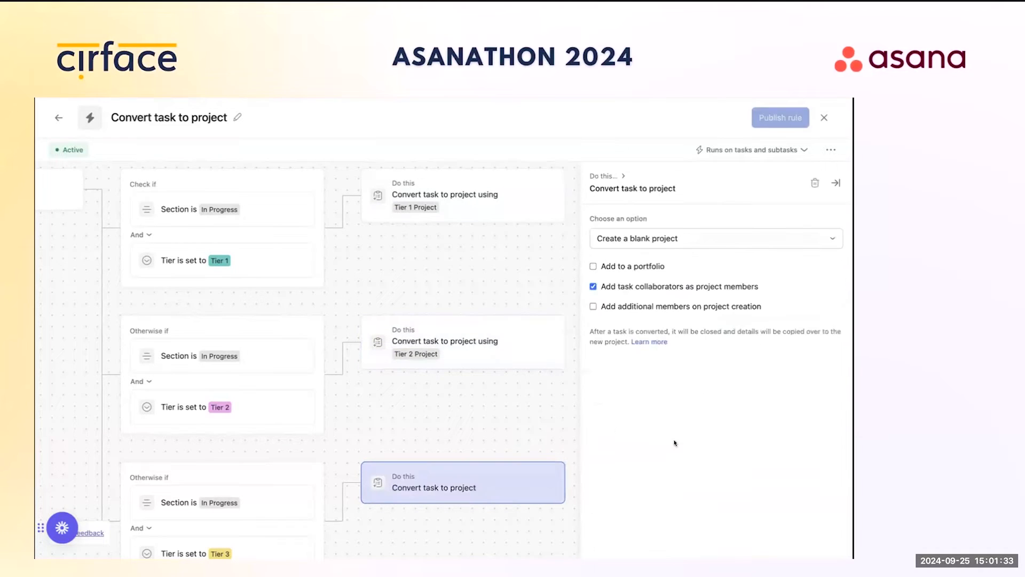
left_click(647, 243)
left_click(651, 282)
left_click(651, 285)
type("tier")
left_click(662, 330)
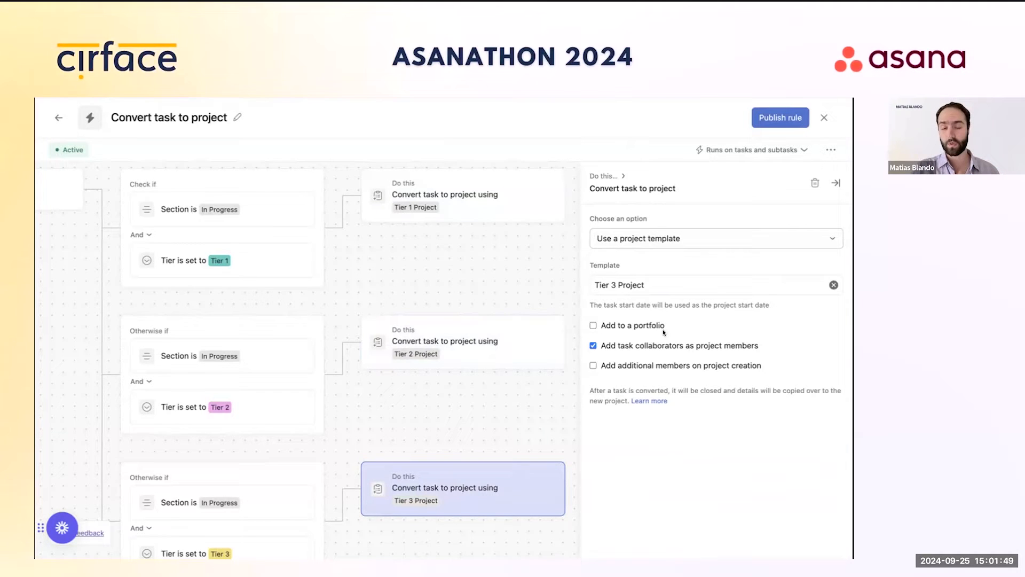
left_click(770, 120)
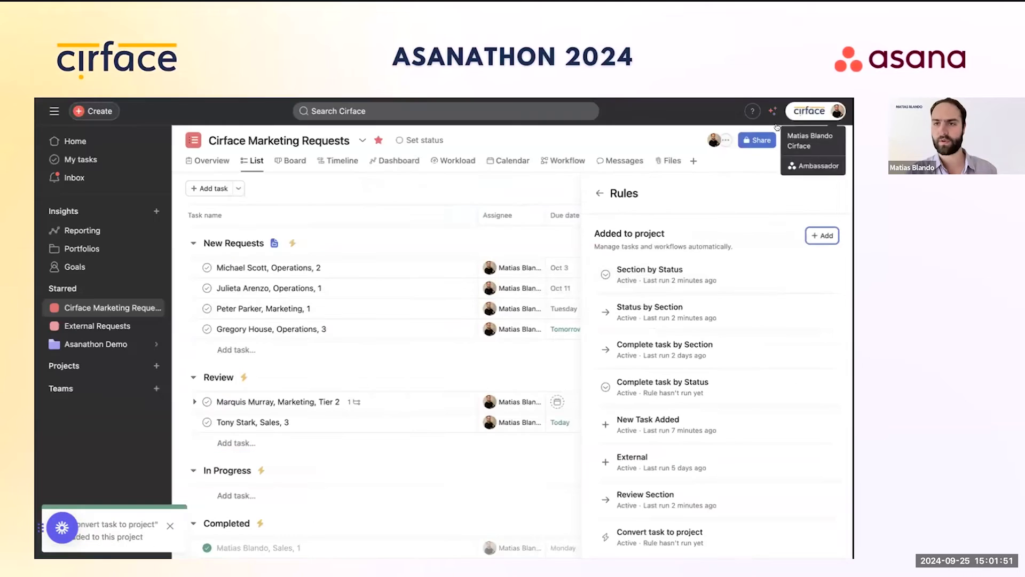
Step: Close the Customize panel and scroll across the task columns to Deliverables
left_click(600, 193)
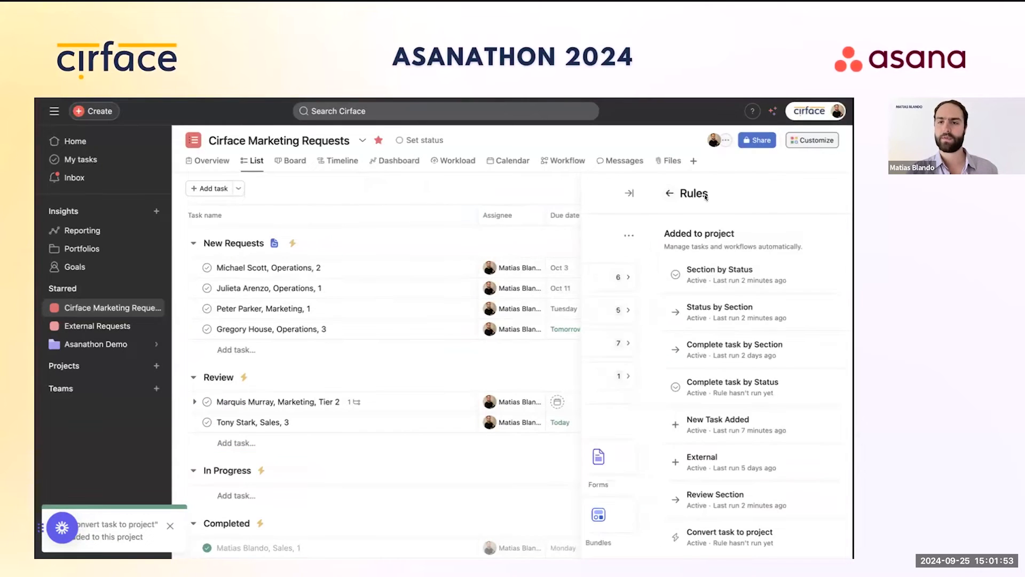
left_click(834, 194)
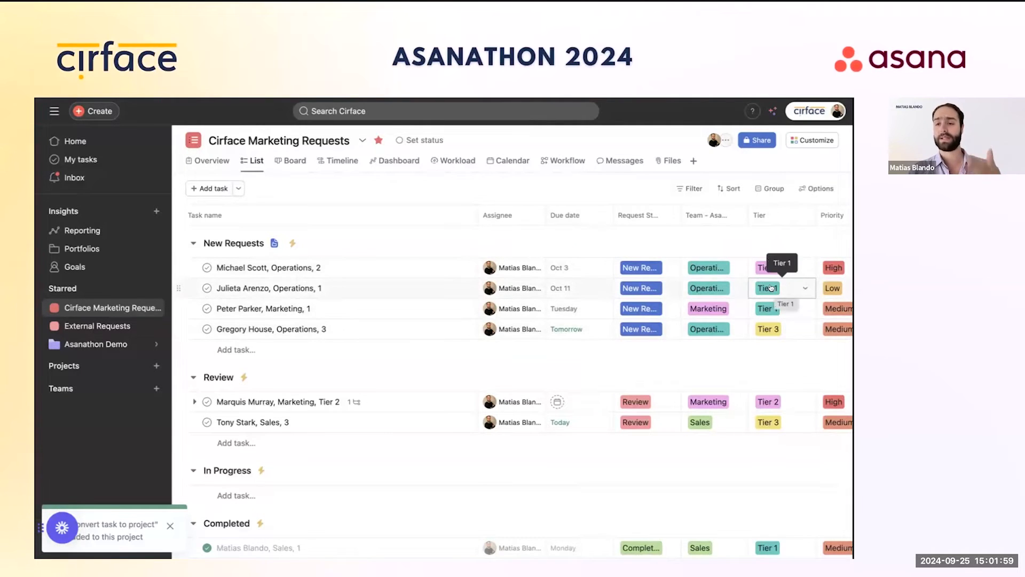
scroll(790, 288, "right", 3)
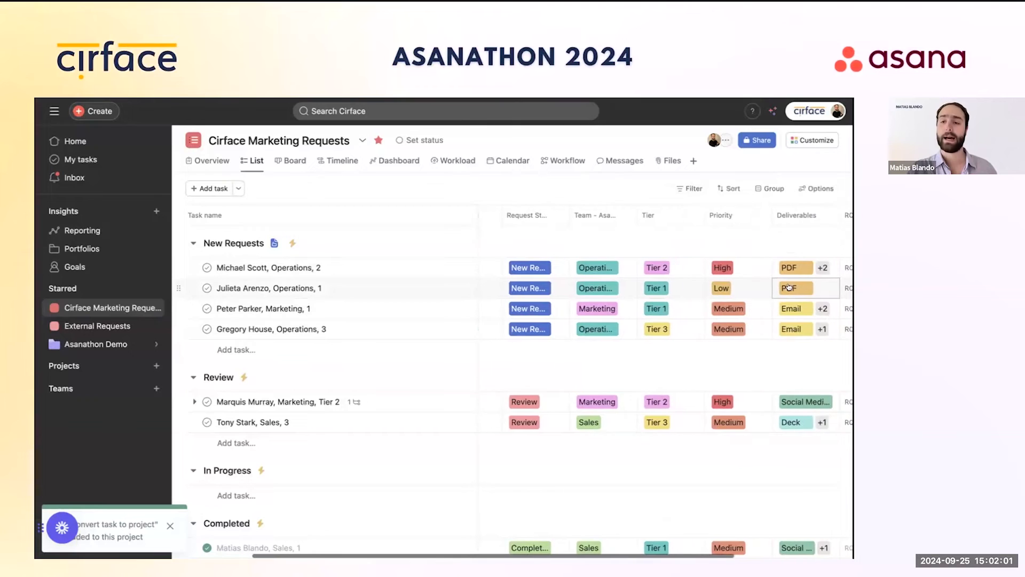
scroll(789, 288, "right", 1)
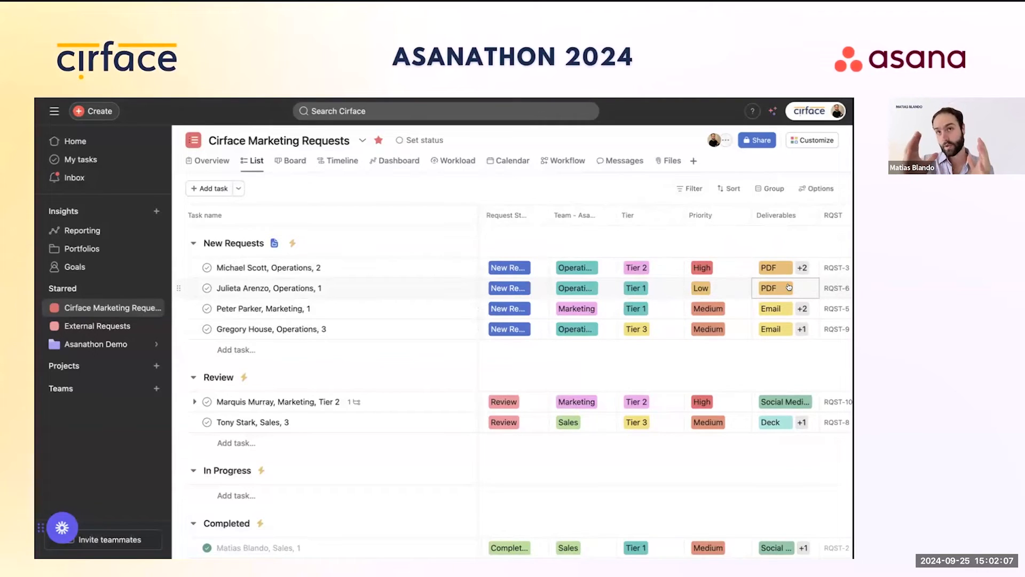
Step: Review the Cirface Operations Requests form's questions, including Type of Email Request, then close the editor
left_click(814, 141)
left_click(668, 382)
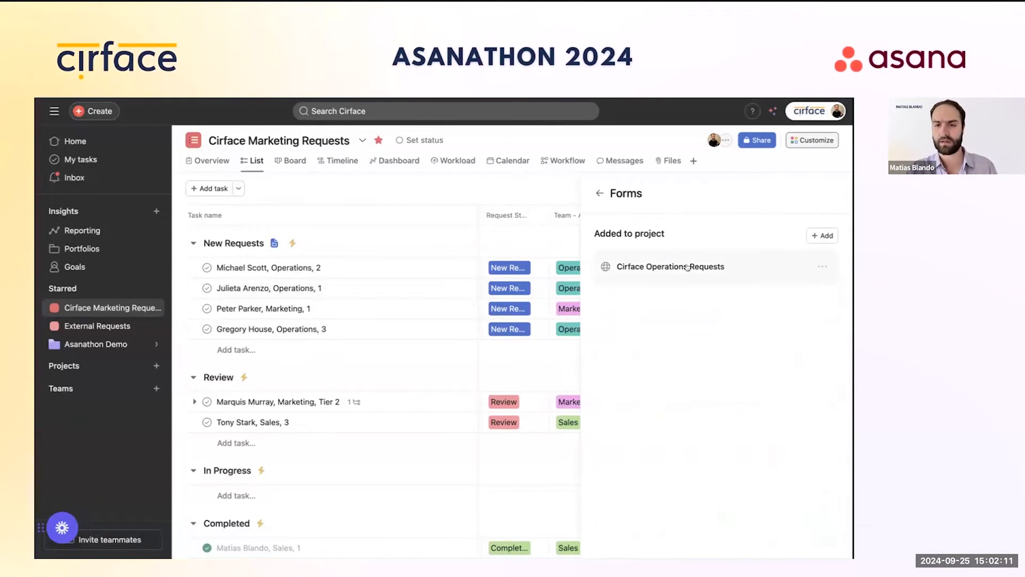
left_click(681, 265)
scroll(536, 327, "down", 10)
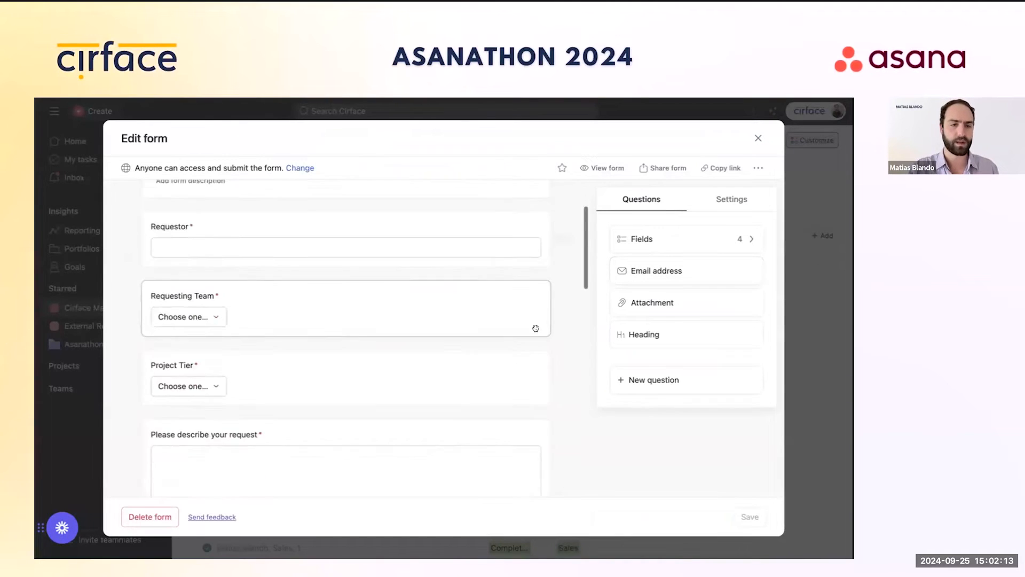
scroll(227, 395, "down", 2)
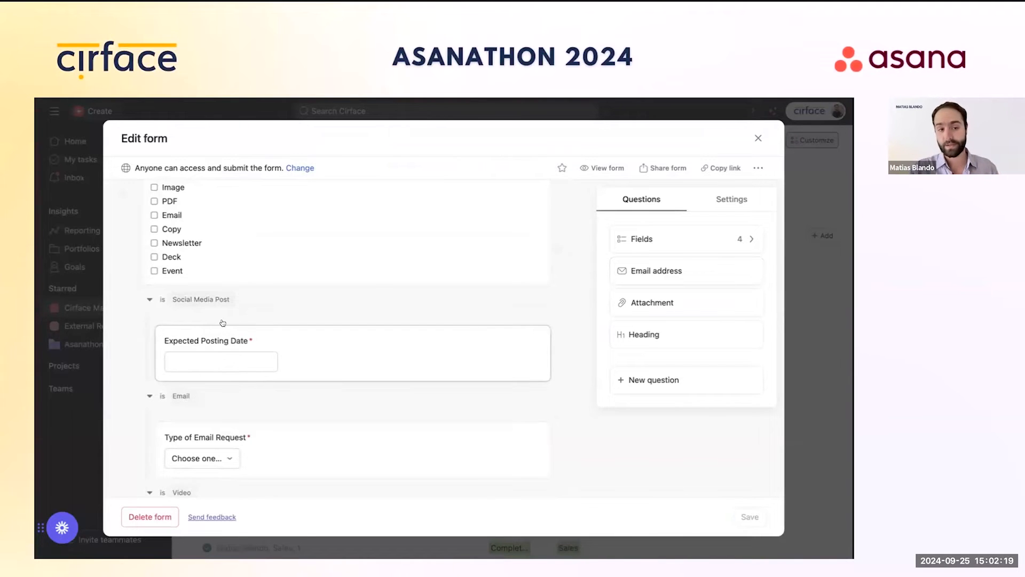
scroll(289, 340, "down", 4)
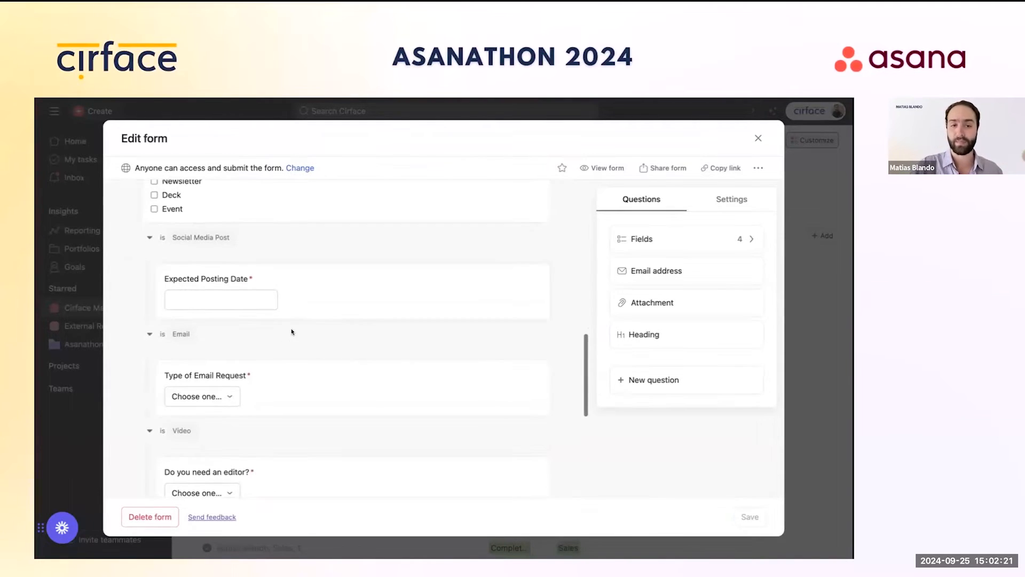
left_click(277, 336)
scroll(269, 374, "down", 2)
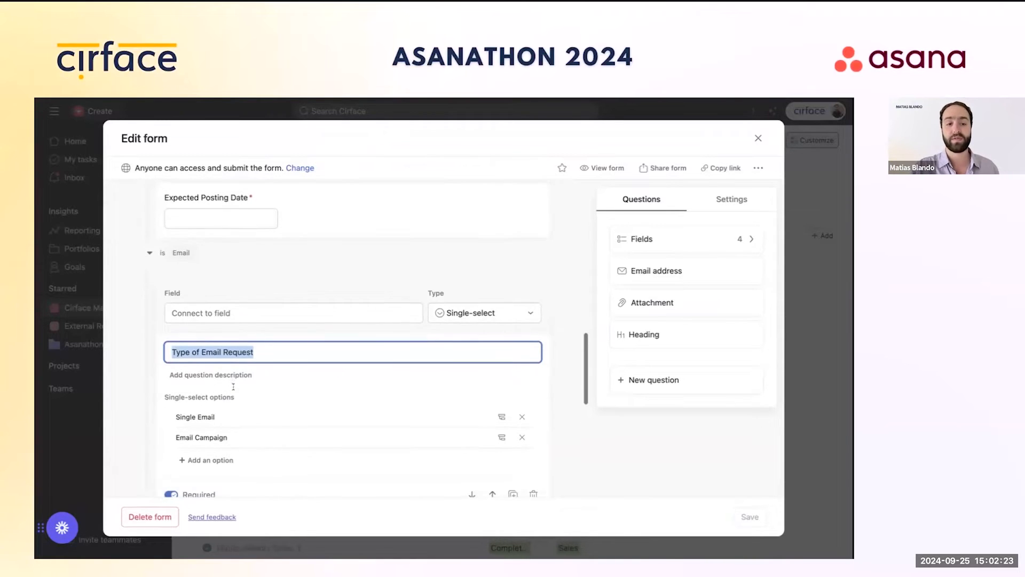
scroll(269, 383, "down", 1)
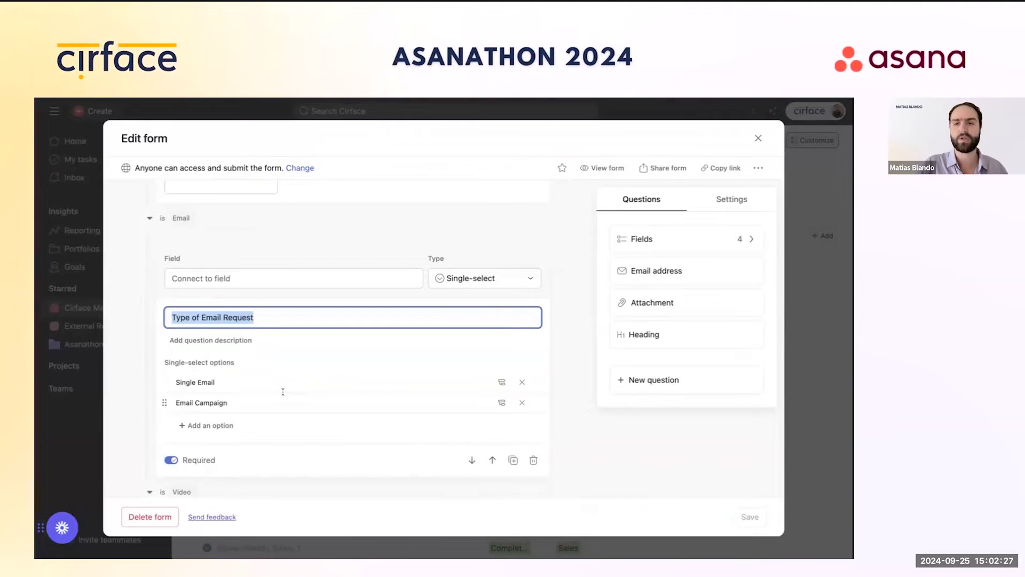
scroll(283, 391, "down", 2)
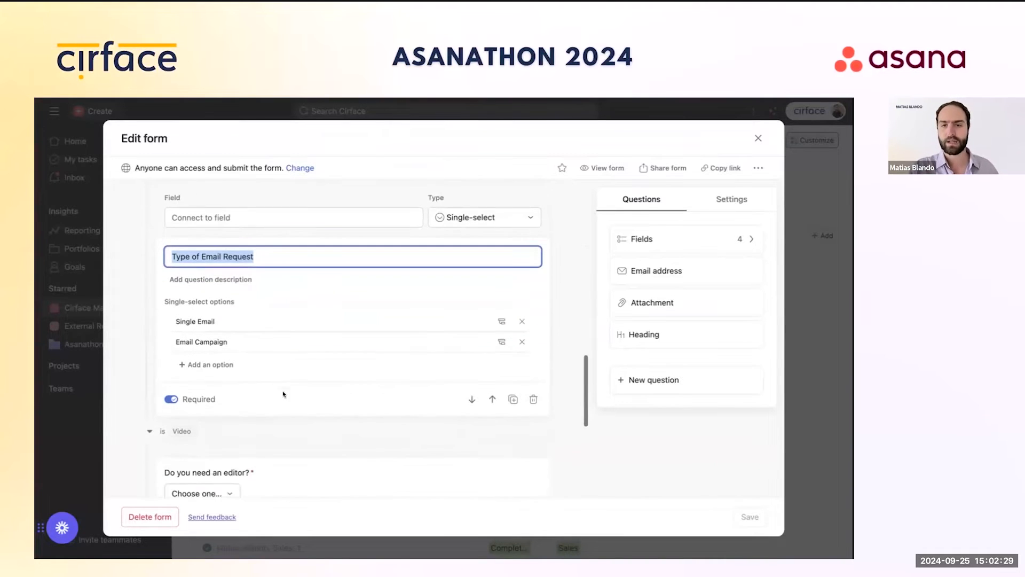
left_click(638, 485)
left_click(758, 138)
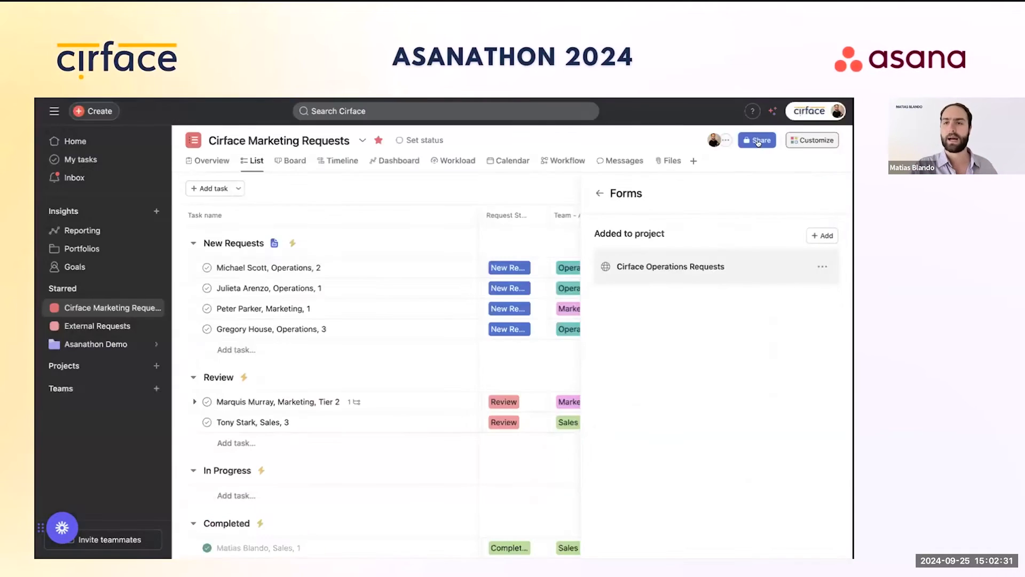
left_click(598, 193)
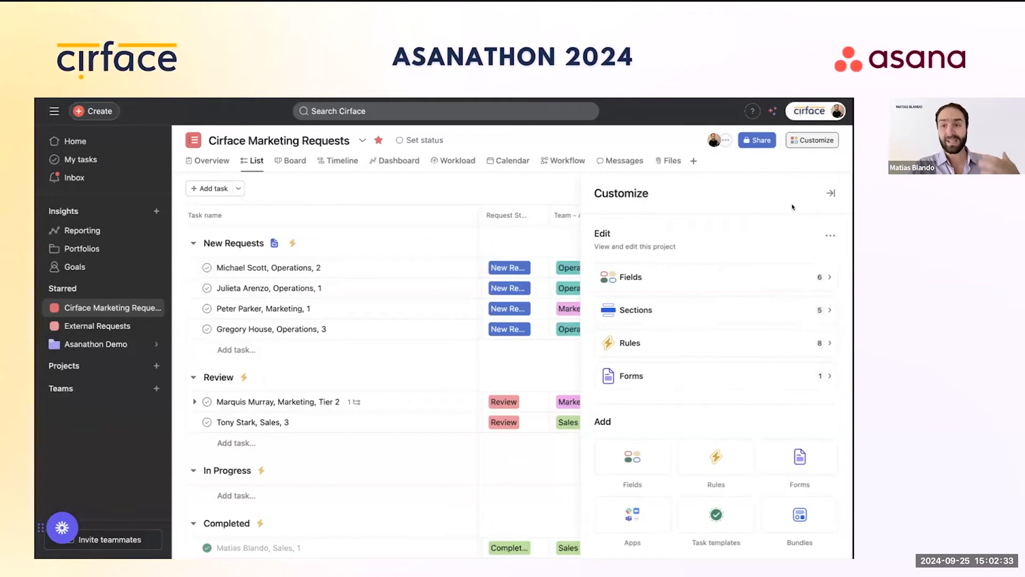
left_click(825, 192)
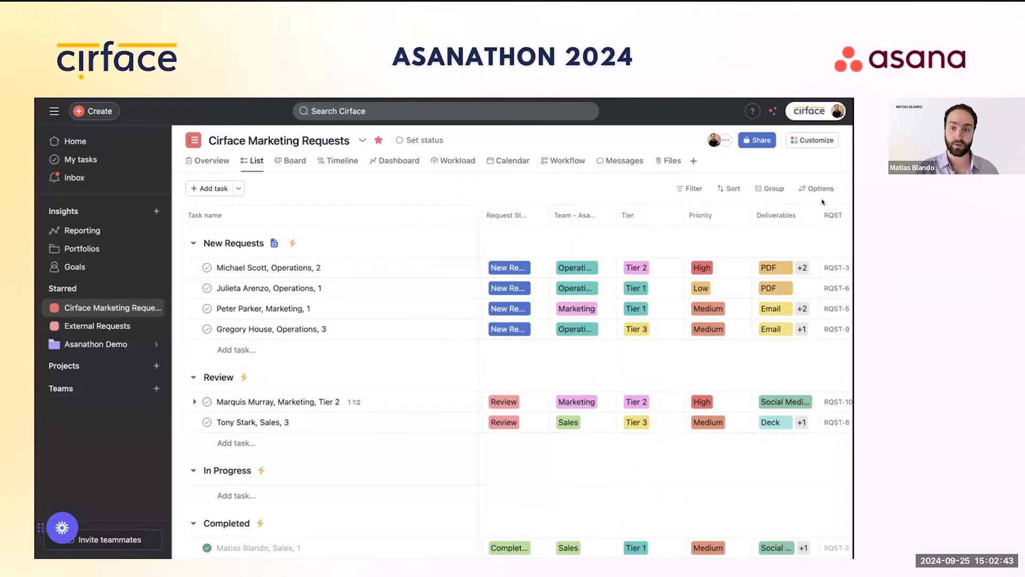
scroll(667, 305, "right", 1)
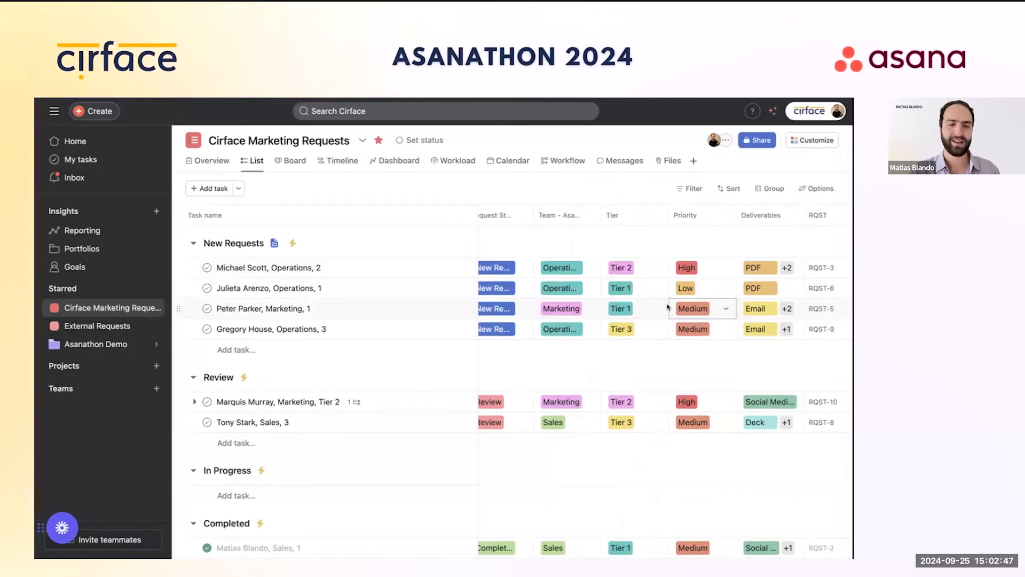
left_click(815, 140)
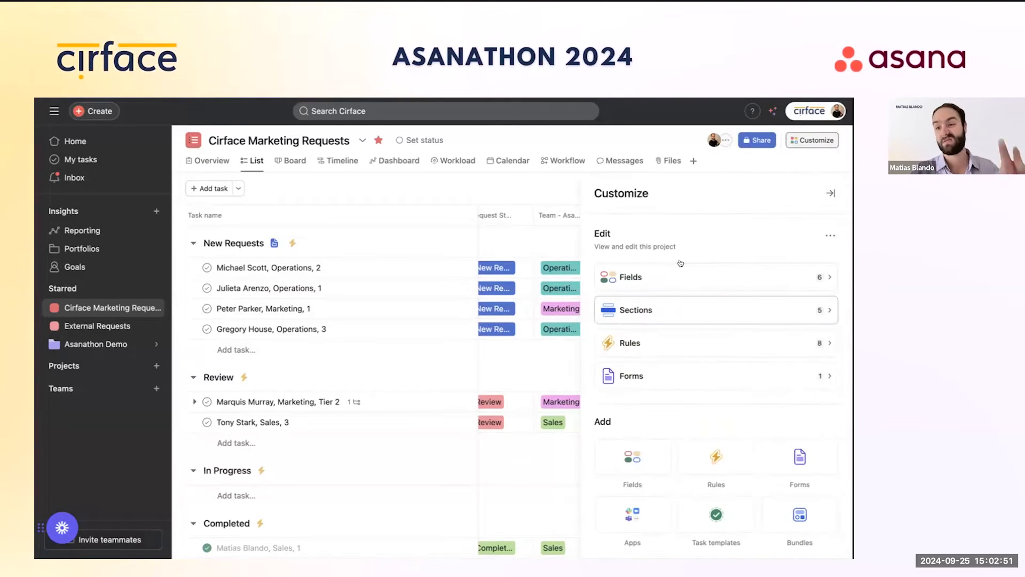
left_click(750, 332)
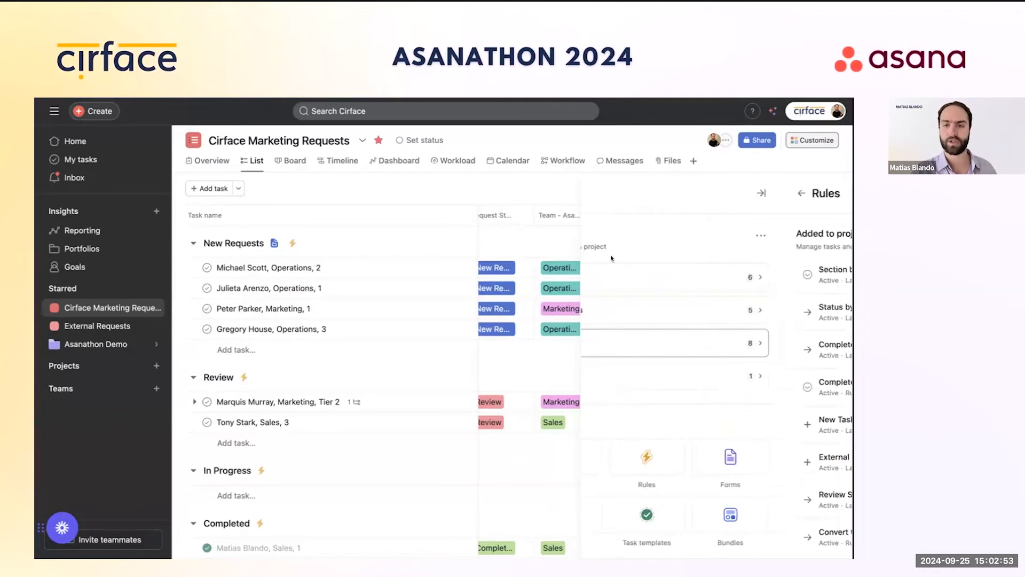
scroll(696, 287, "down", 1)
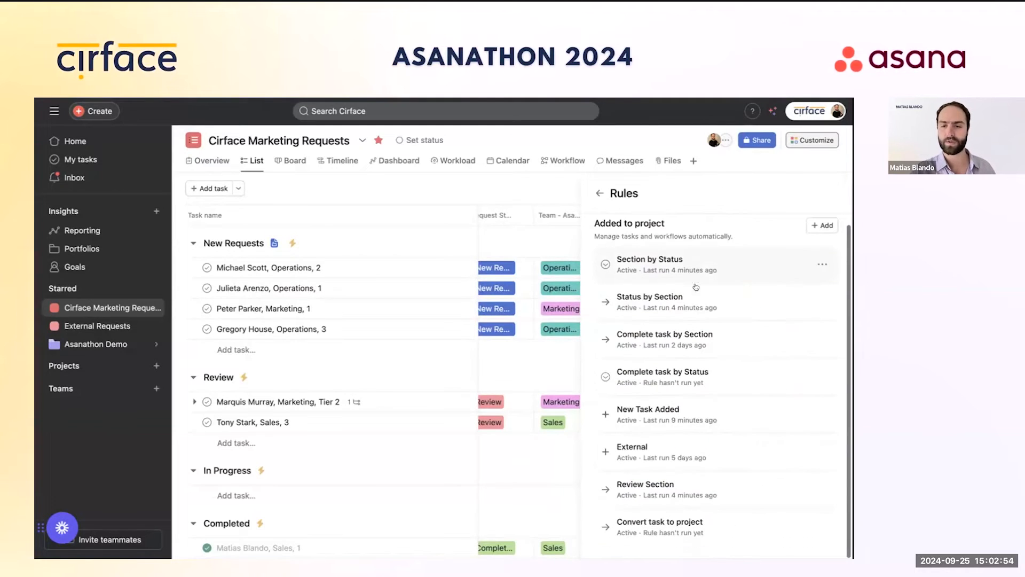
left_click(659, 530)
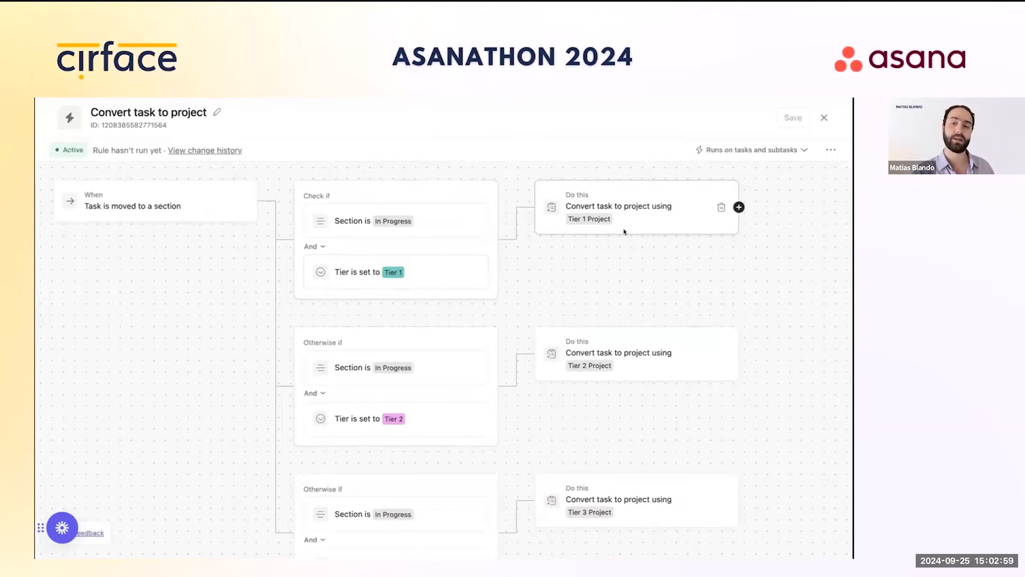
left_click(825, 118)
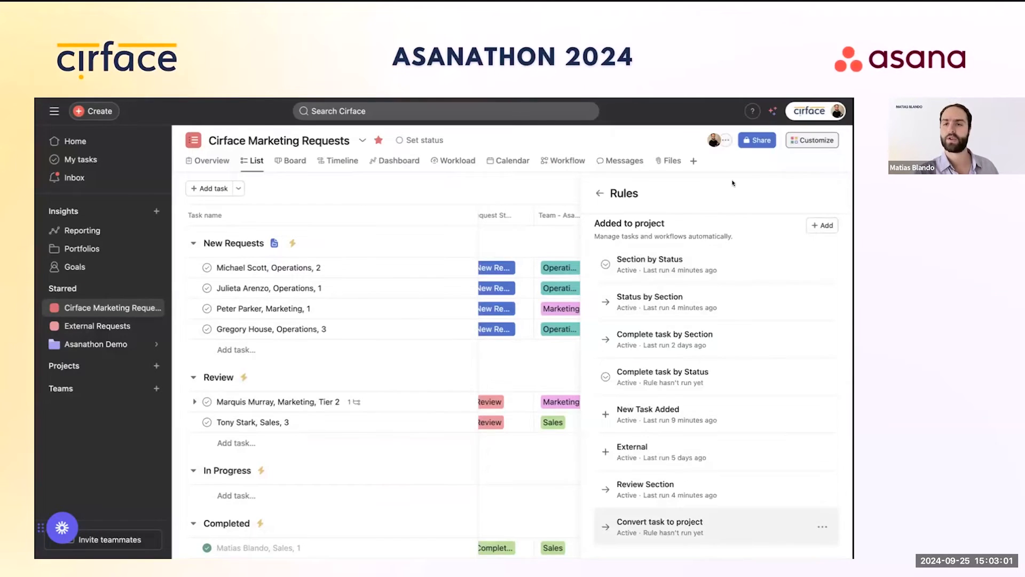
left_click(832, 195)
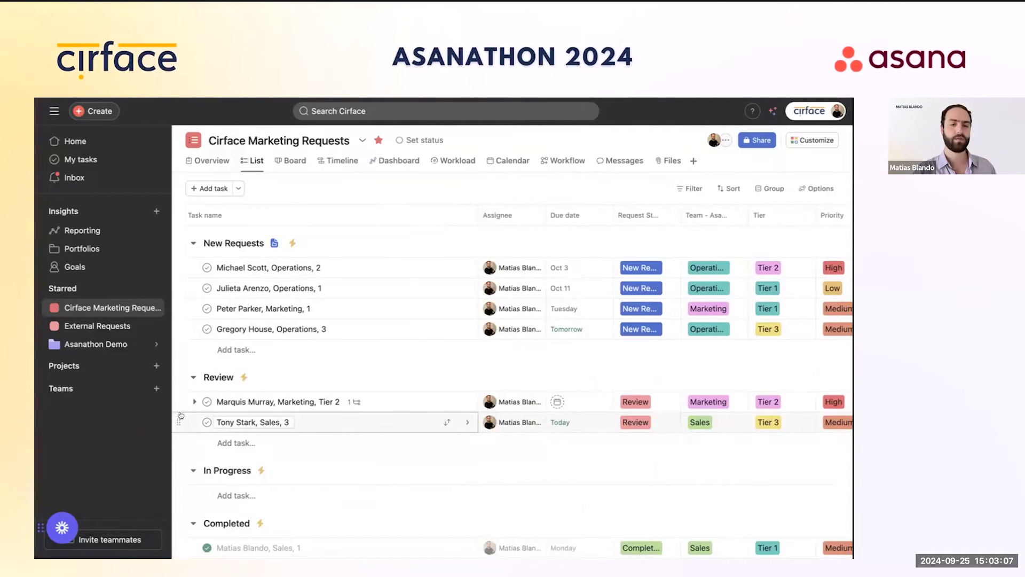
Step: Drag both Review requests into In Progress, then open the converted Sales Tier 3 request's project
left_click(240, 403)
left_click(240, 419, "shift")
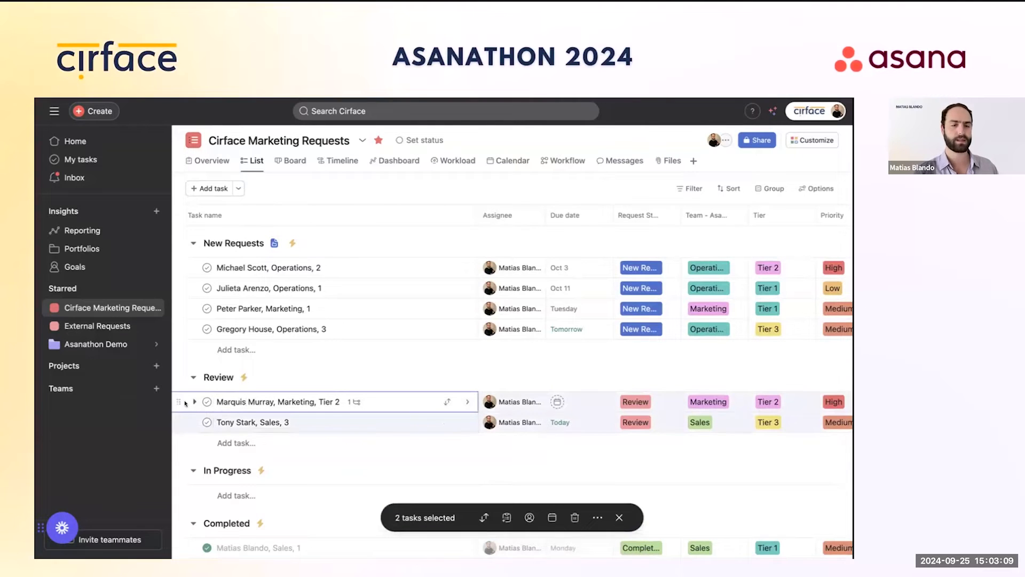
left_click_drag(241, 402, 233, 467)
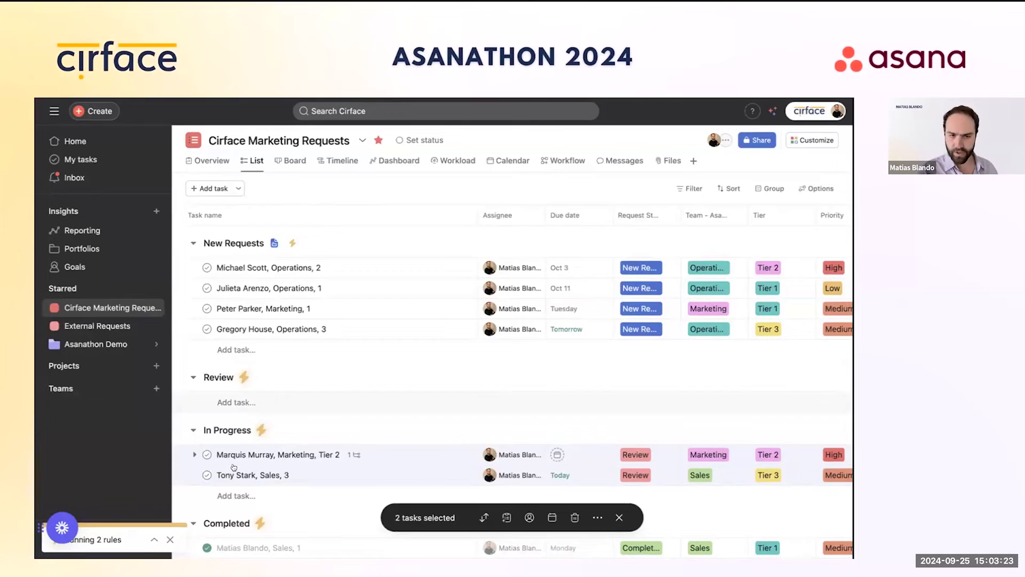
mouse_move(78, 347)
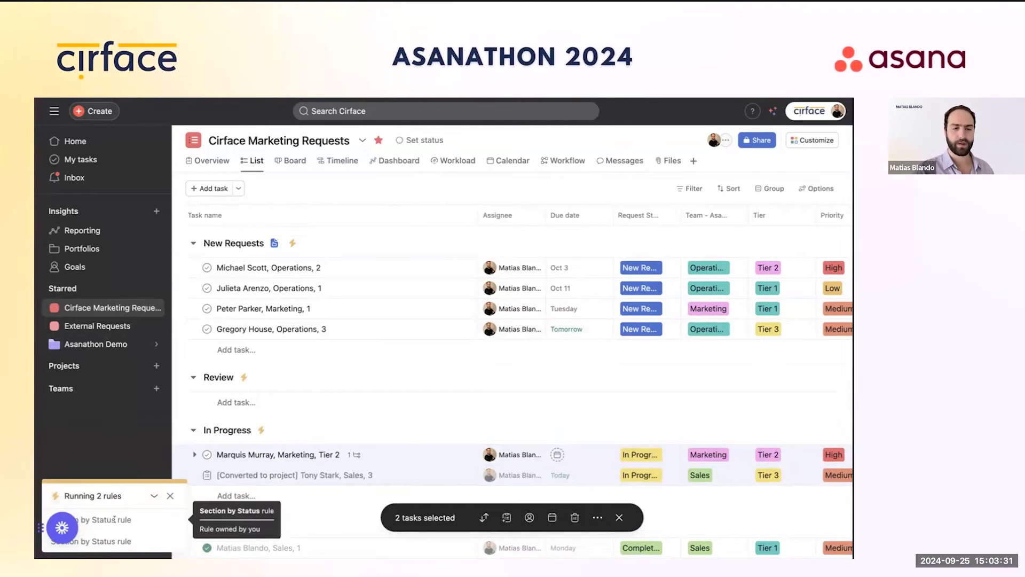
left_click(618, 509)
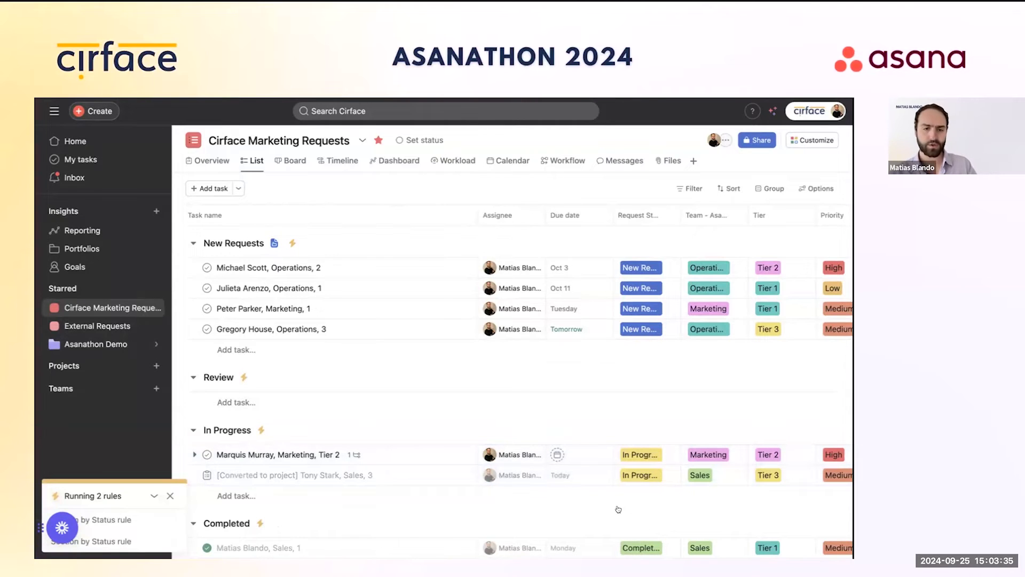
left_click(395, 475)
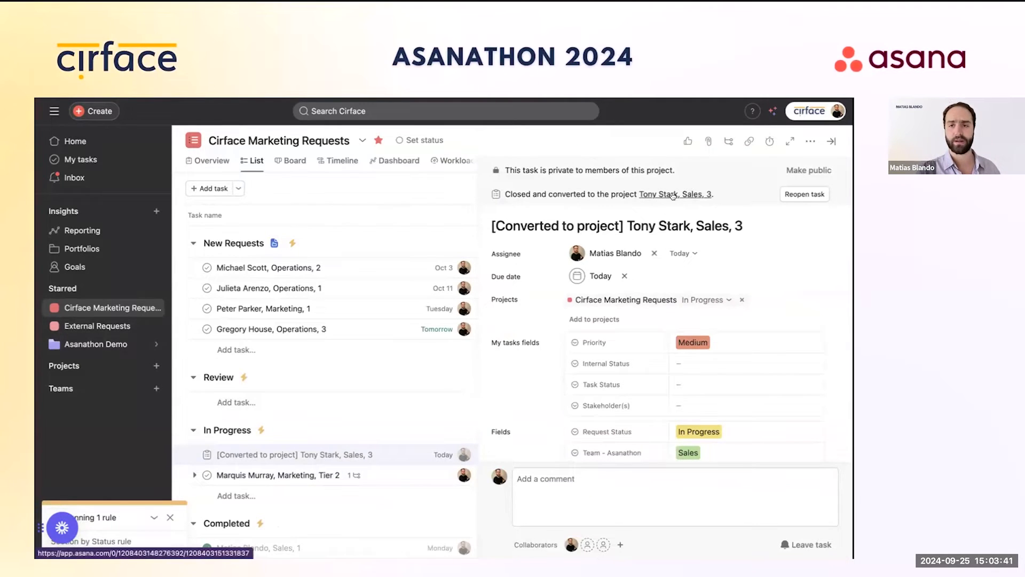
left_click(671, 194)
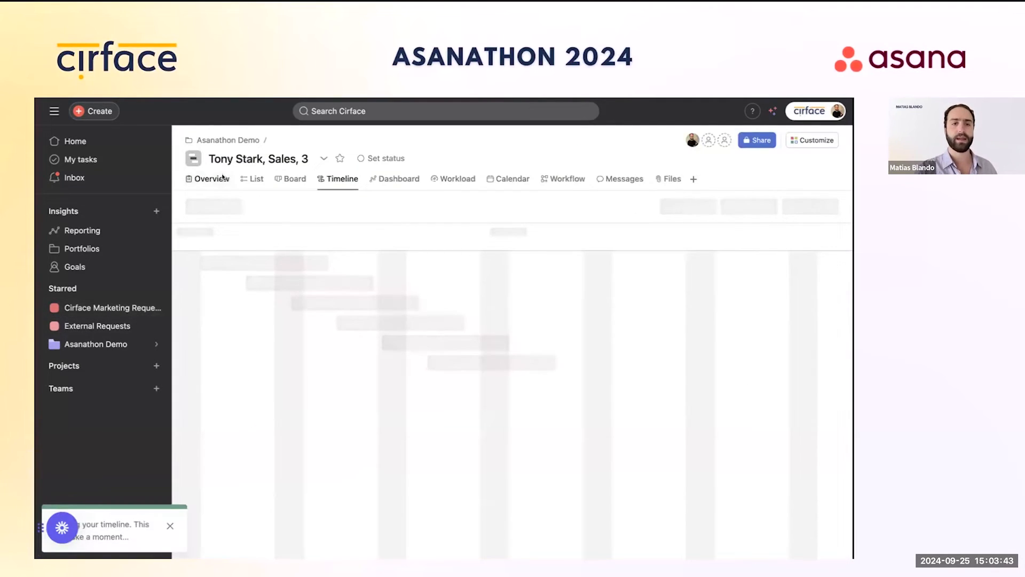
Step: In Asanathon Demo, open the Sales Tier 3 project's Overview and expand its full description
left_click(228, 140)
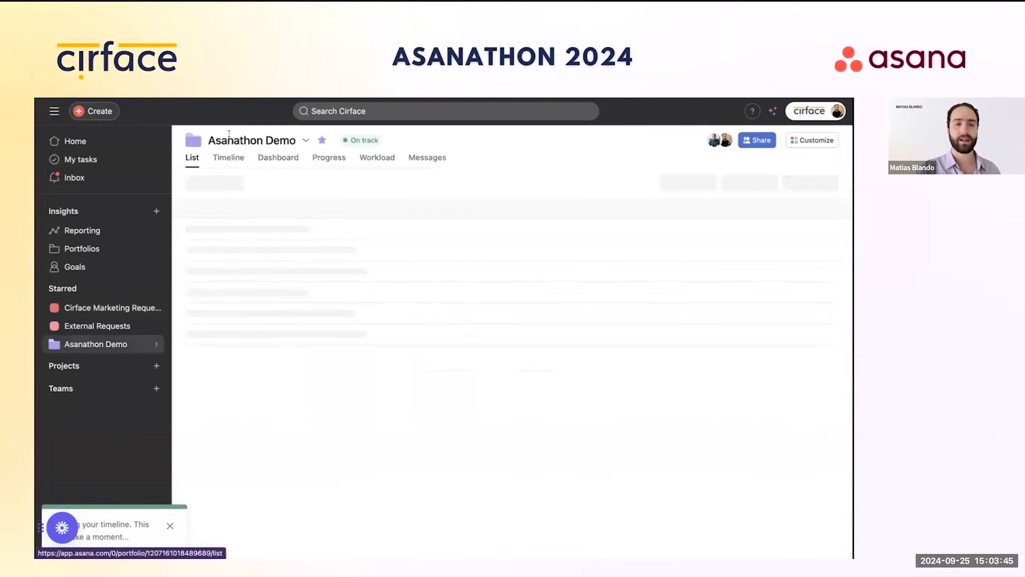
scroll(287, 356, "down", 2)
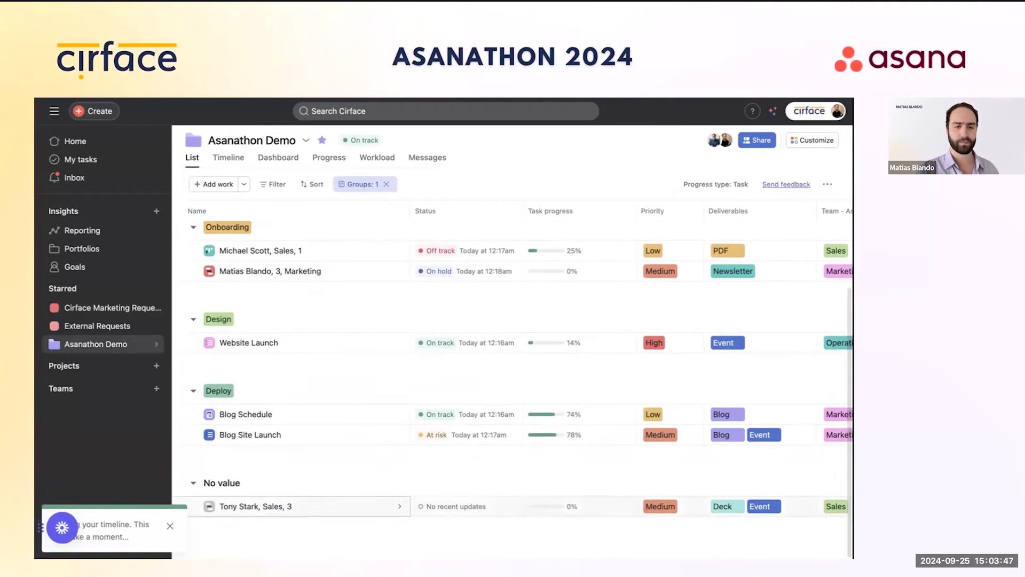
left_click(261, 507)
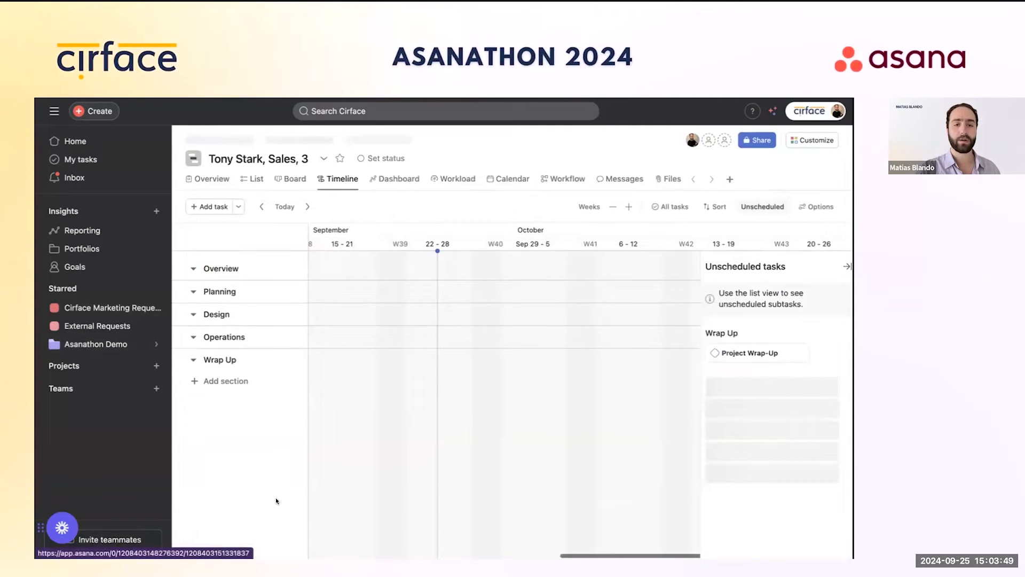
left_click(210, 180)
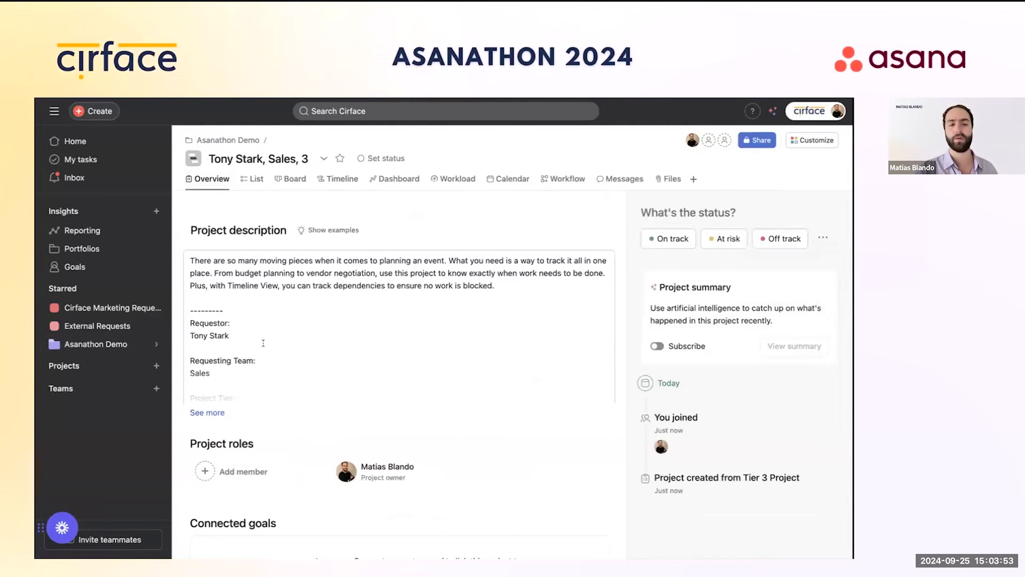
scroll(263, 343, "down", 1)
left_click(257, 314)
scroll(257, 314, "up", 3)
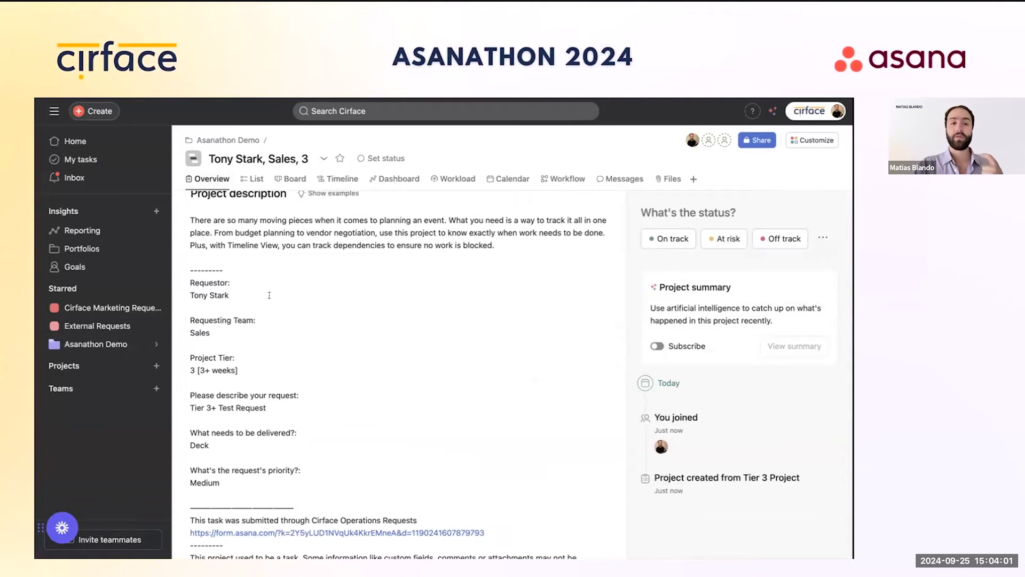
mouse_move(108, 345)
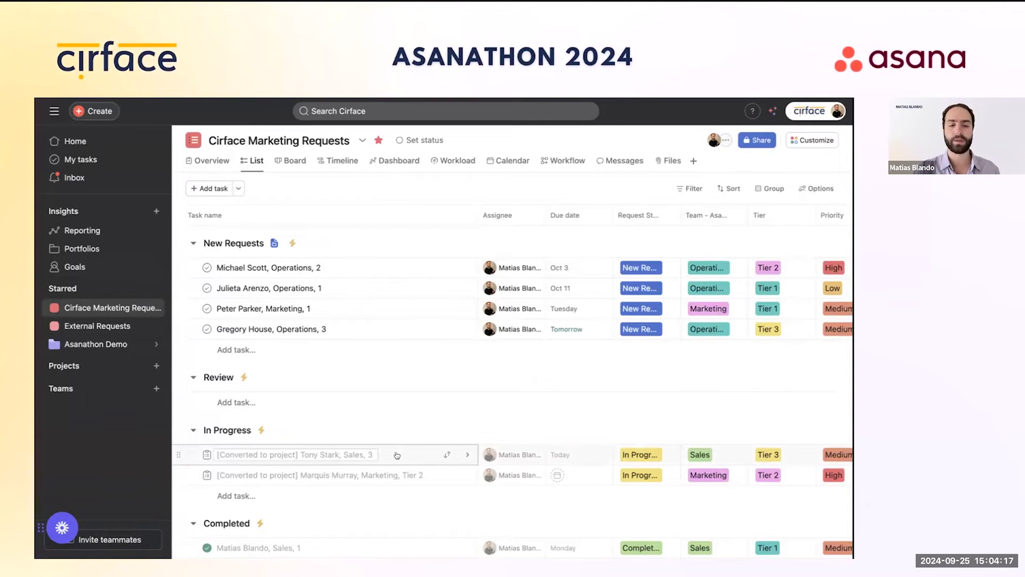
Step: Open the converted Sales Tier 3 request's linked project and copy the project's link
left_click(467, 454)
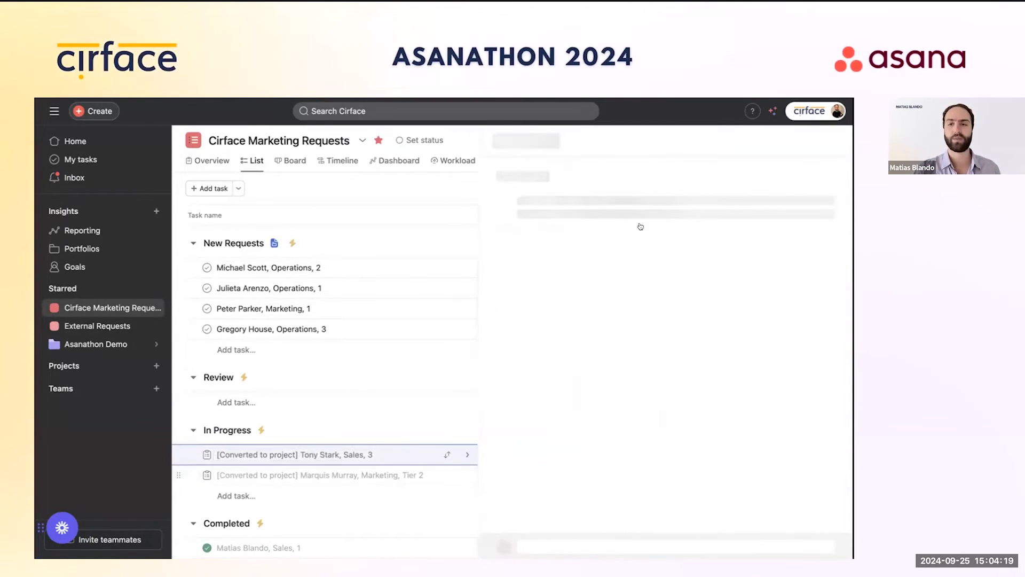
right_click(672, 192)
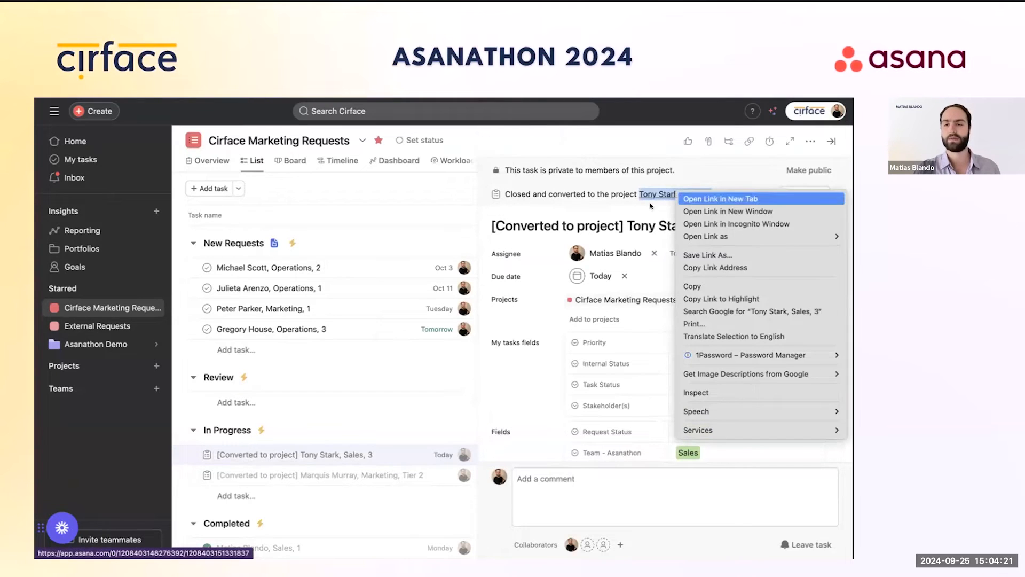
key("Escape")
left_click(664, 193)
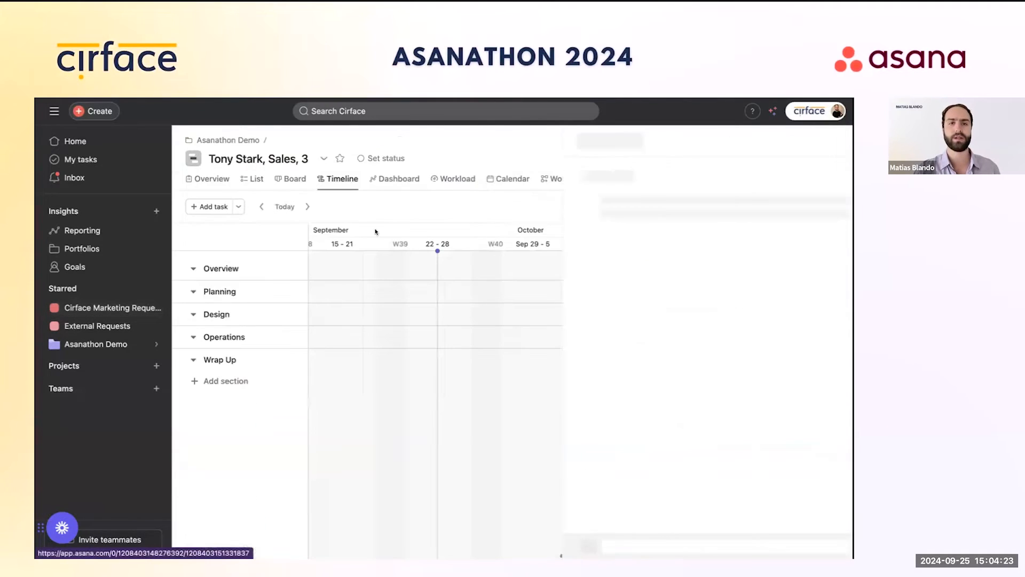
left_click(323, 158)
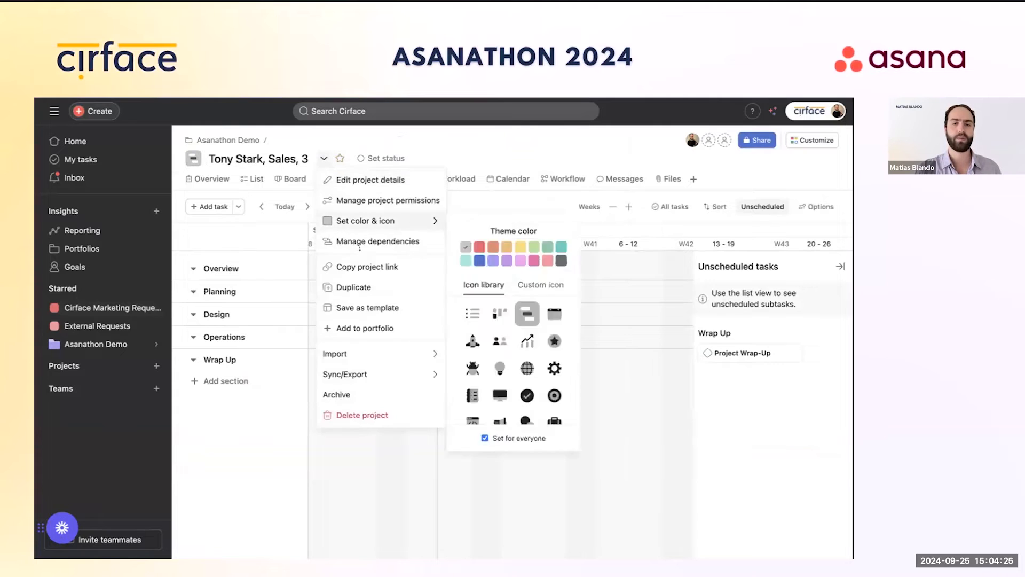
left_click(366, 267)
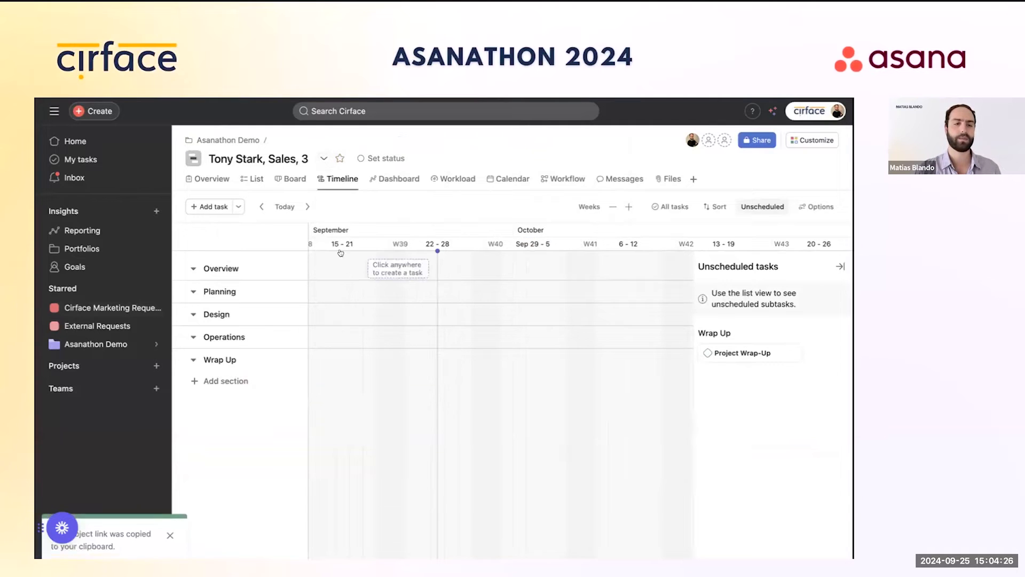
Step: Add the converted Sales Tier 3 task to the new project by pasting its link
left_click(96, 306)
scroll(363, 341, "down", 2)
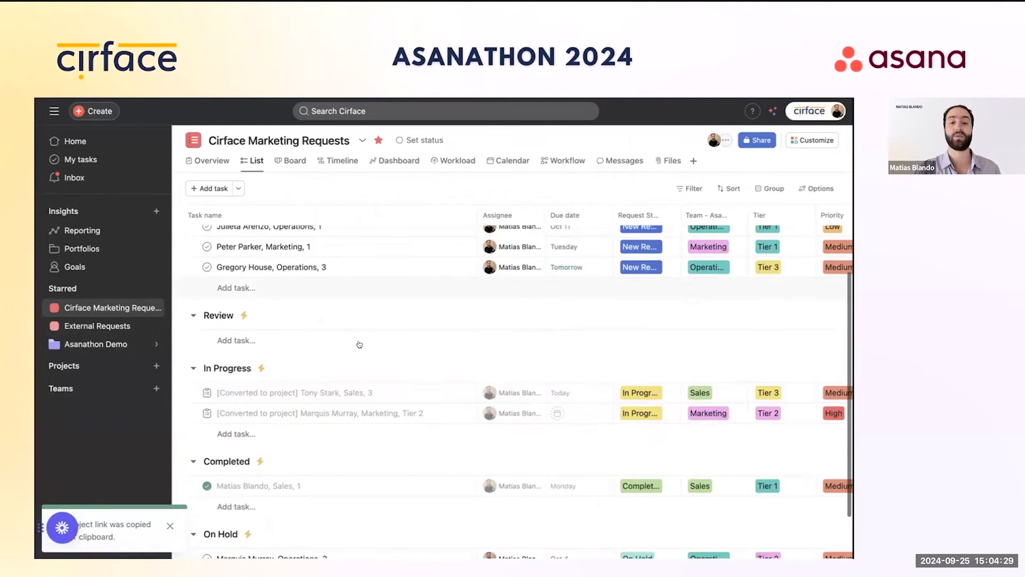
left_click(400, 400)
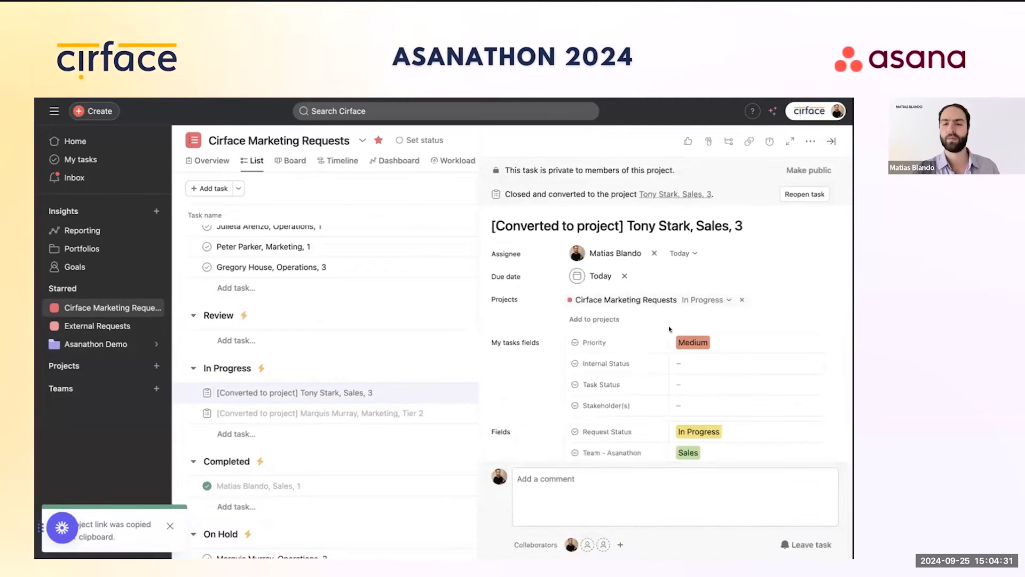
left_click(611, 319)
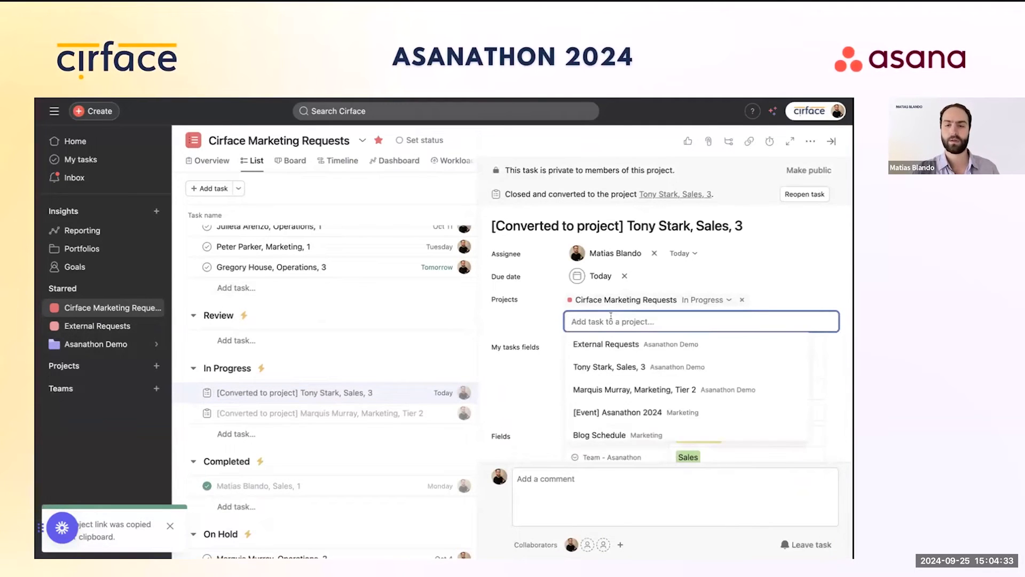
key("ctrl+v")
left_click(635, 343)
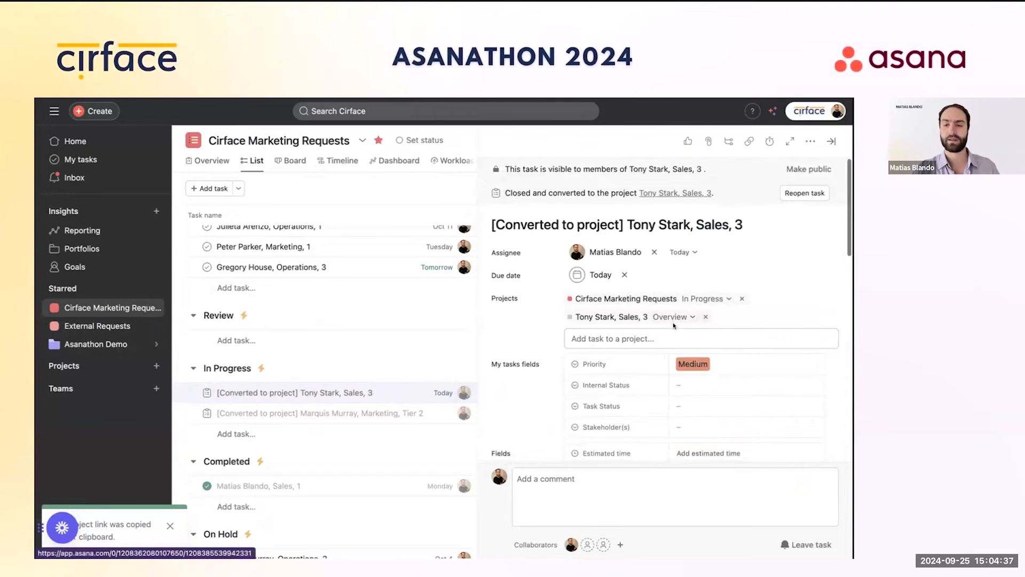
Step: View the new project's List tab and the converted task, then return to Cirface Marketing Requests
scroll(673, 322, "down", 3)
scroll(672, 322, "down", 6)
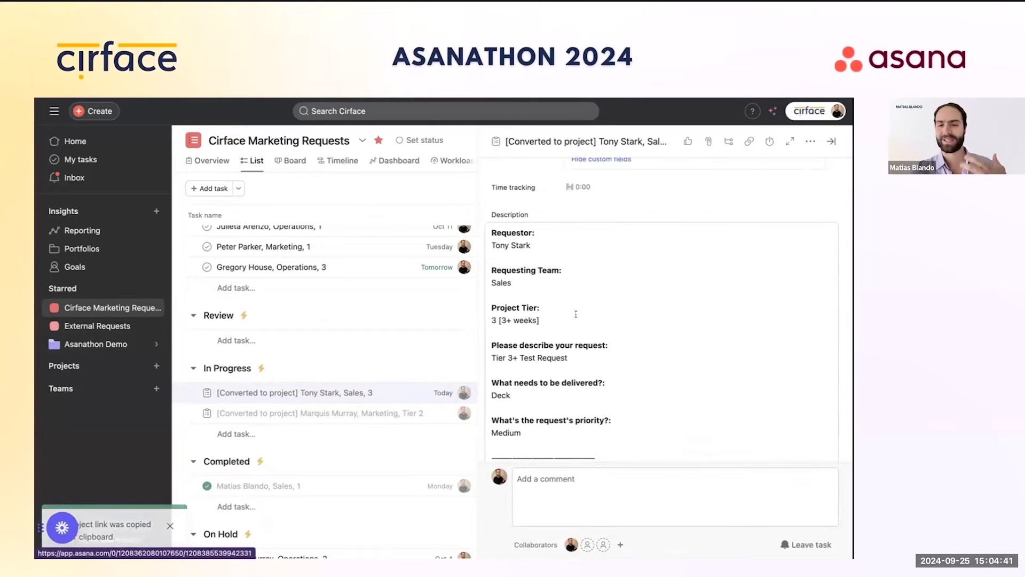
scroll(637, 359, "down", 2)
scroll(637, 360, "up", 8)
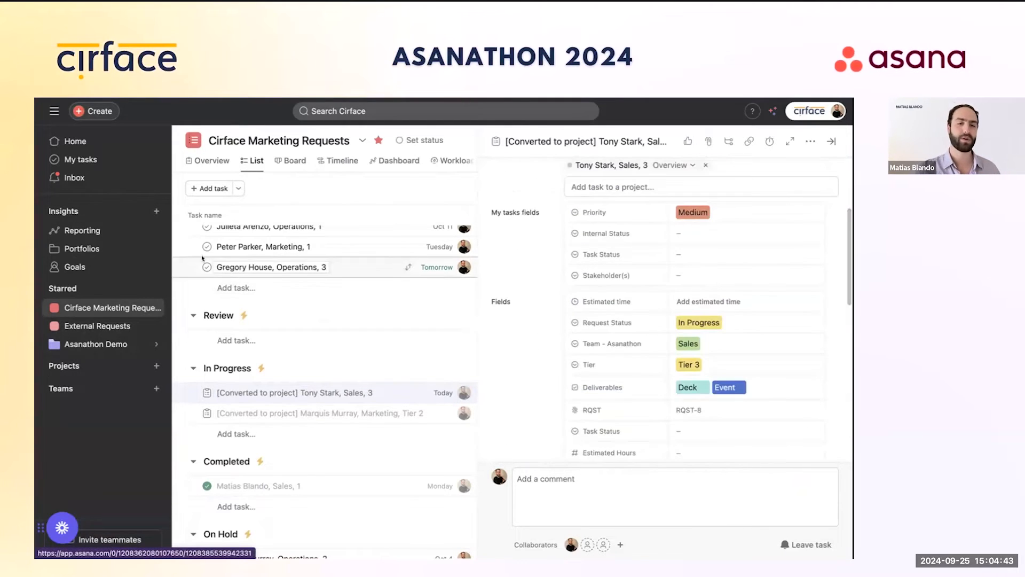
scroll(591, 316, "up", 1)
scroll(592, 316, "up", 2)
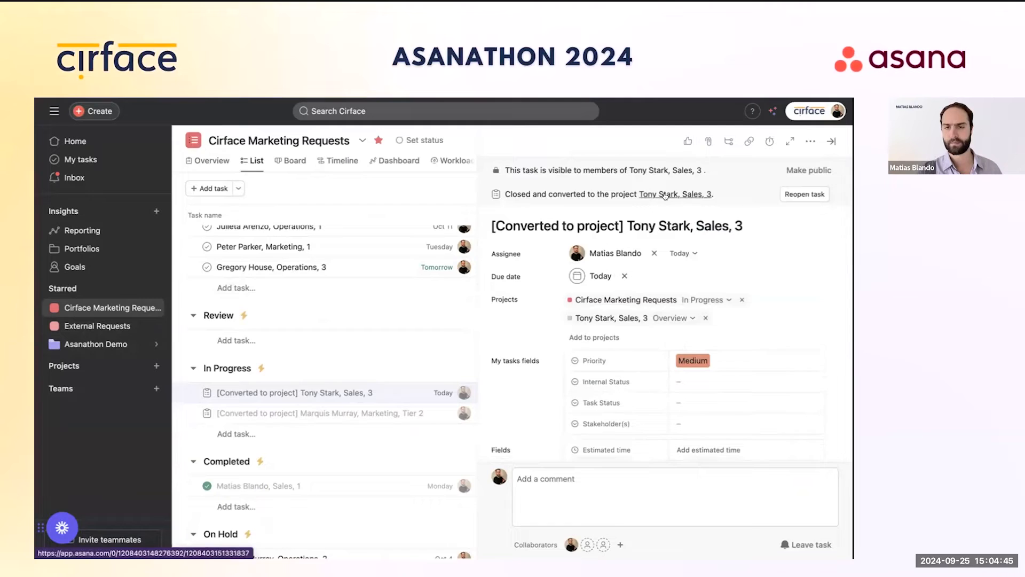
left_click(598, 313)
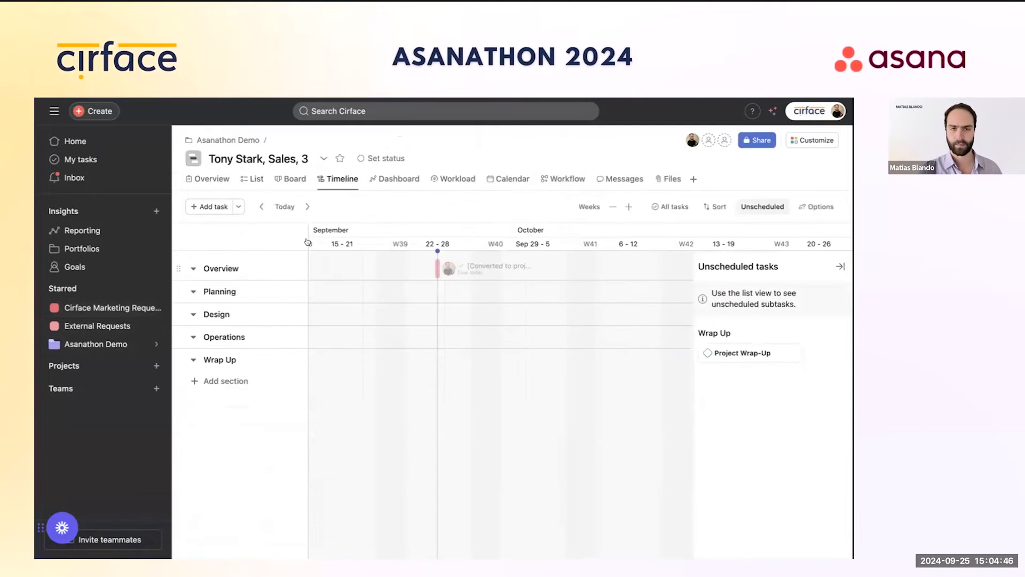
left_click(253, 179)
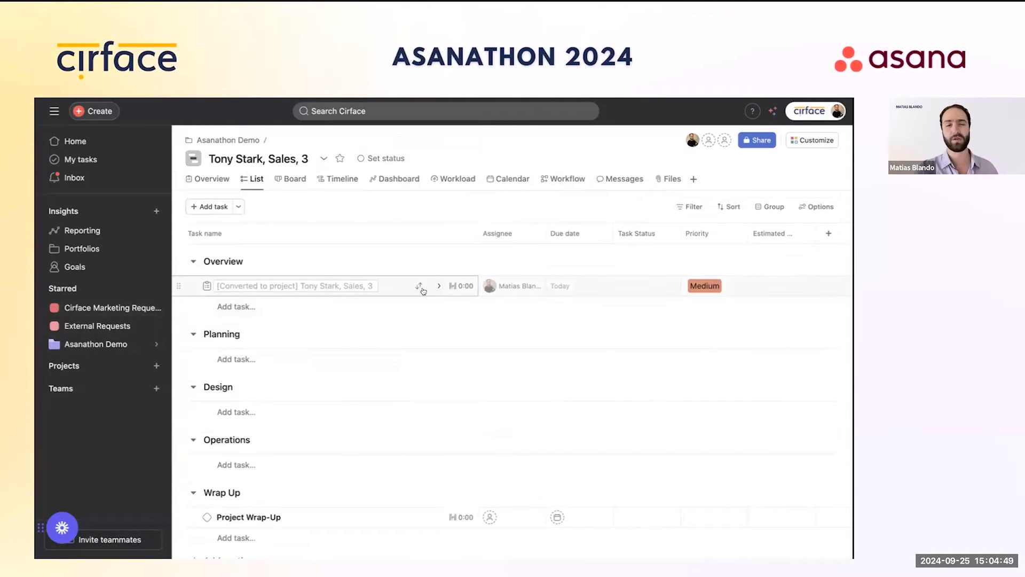
left_click(438, 285)
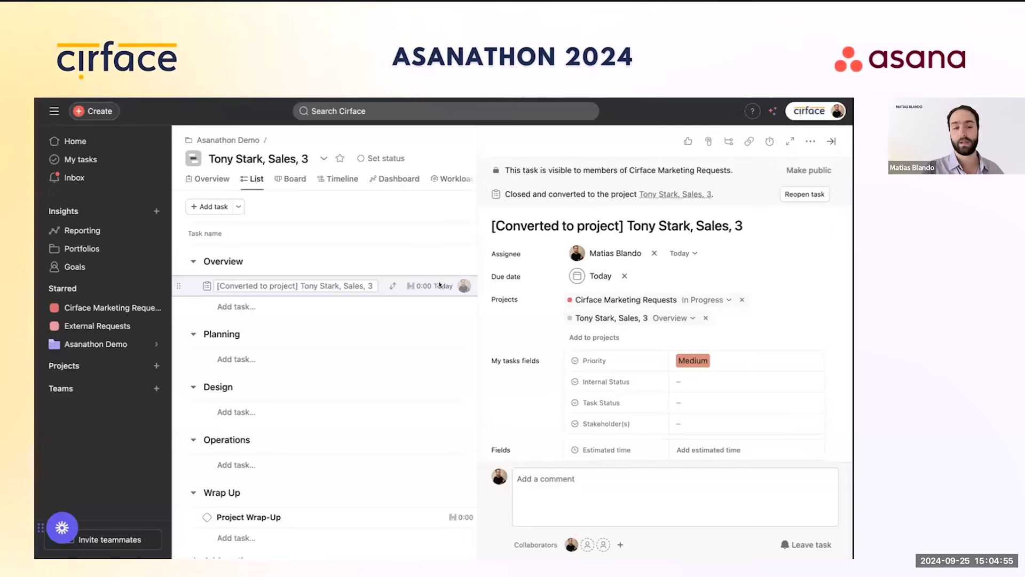
left_click(830, 142)
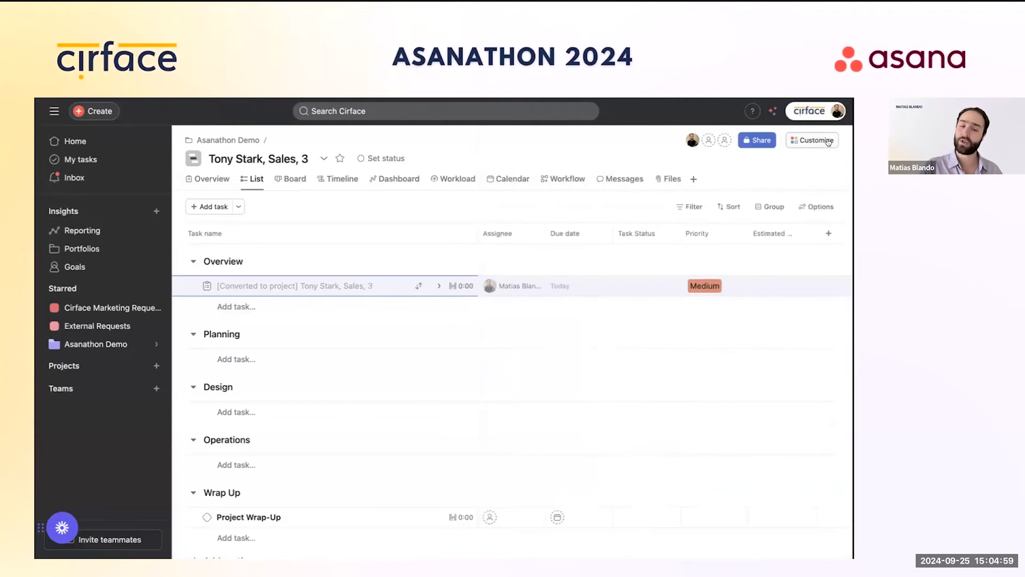
left_click(92, 307)
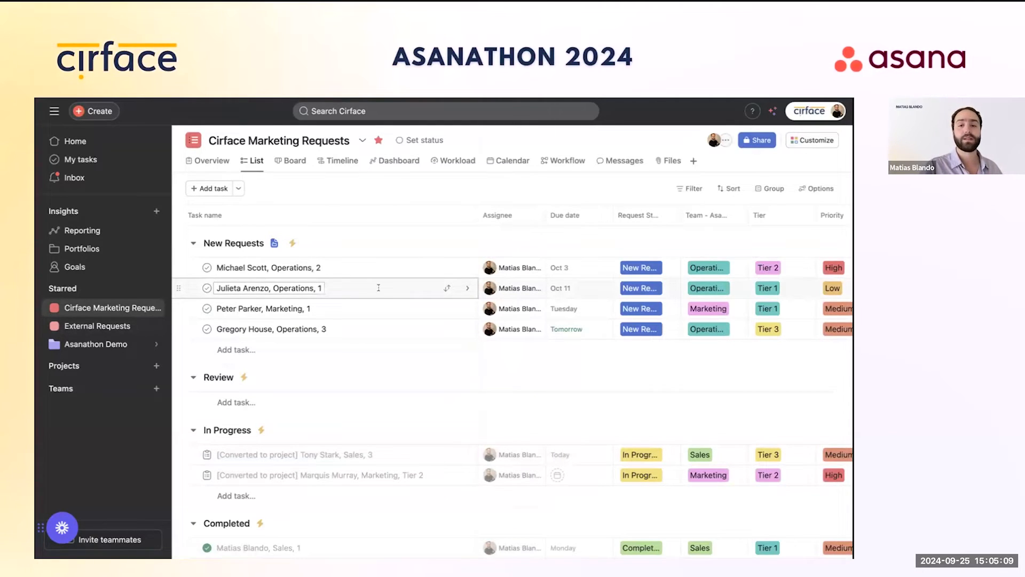
Step: Change the last New Requests row's Team from Operations to External and open Customize
scroll(534, 285, "right", 1)
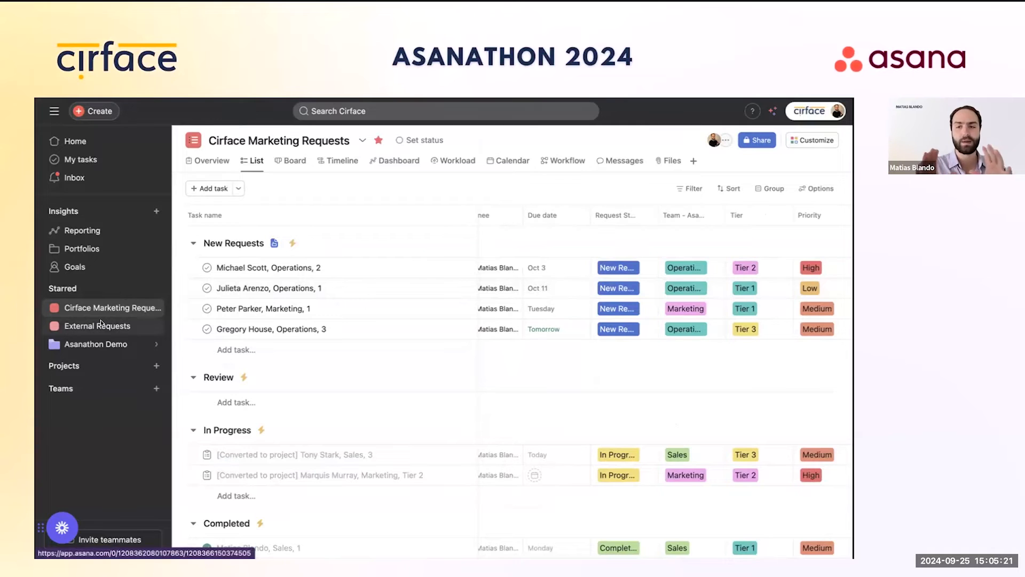
scroll(579, 308, "right", 5)
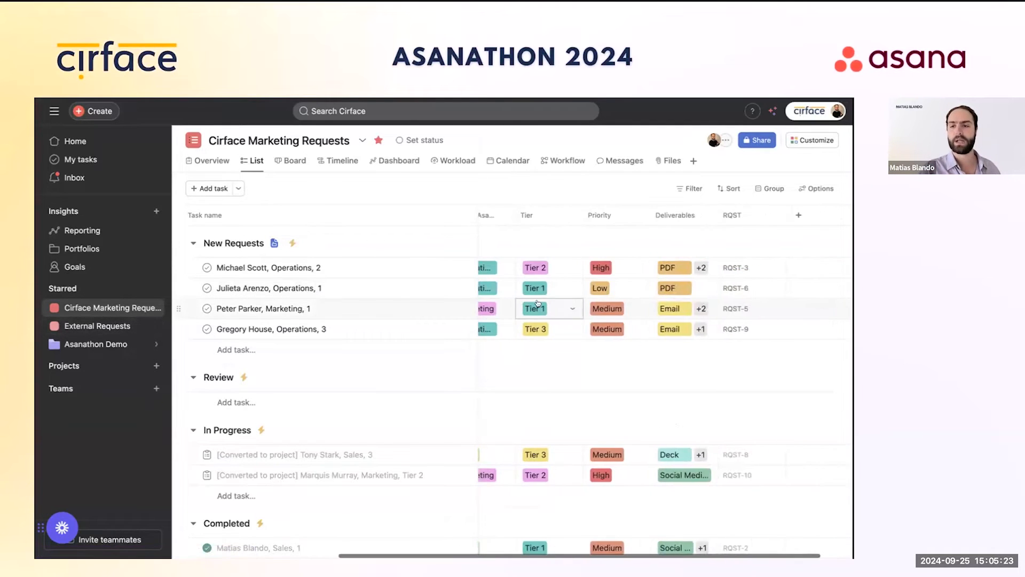
scroll(581, 306, "left", 6)
scroll(587, 320, "down", 5)
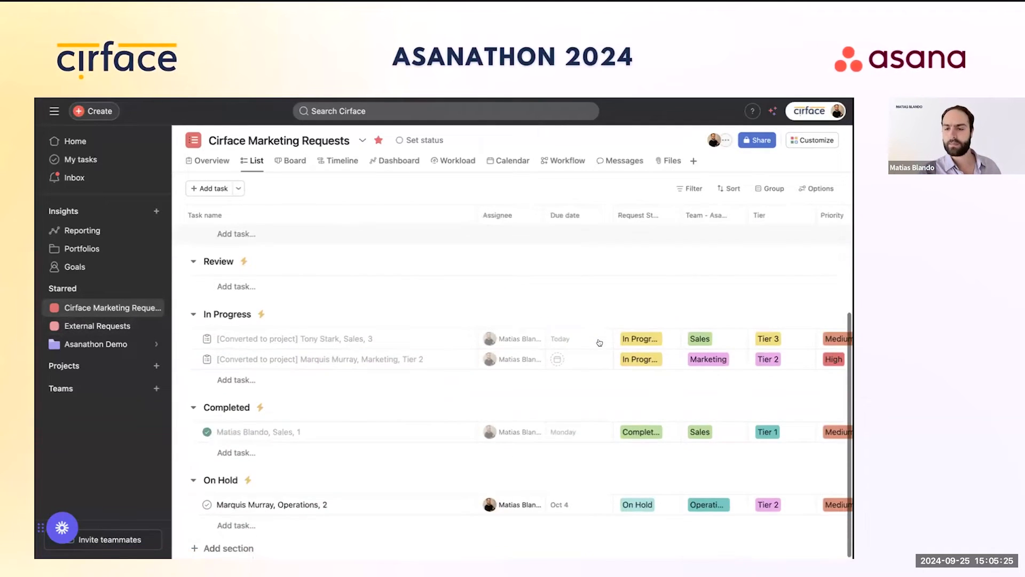
scroll(682, 343, "up", 5)
left_click(714, 330)
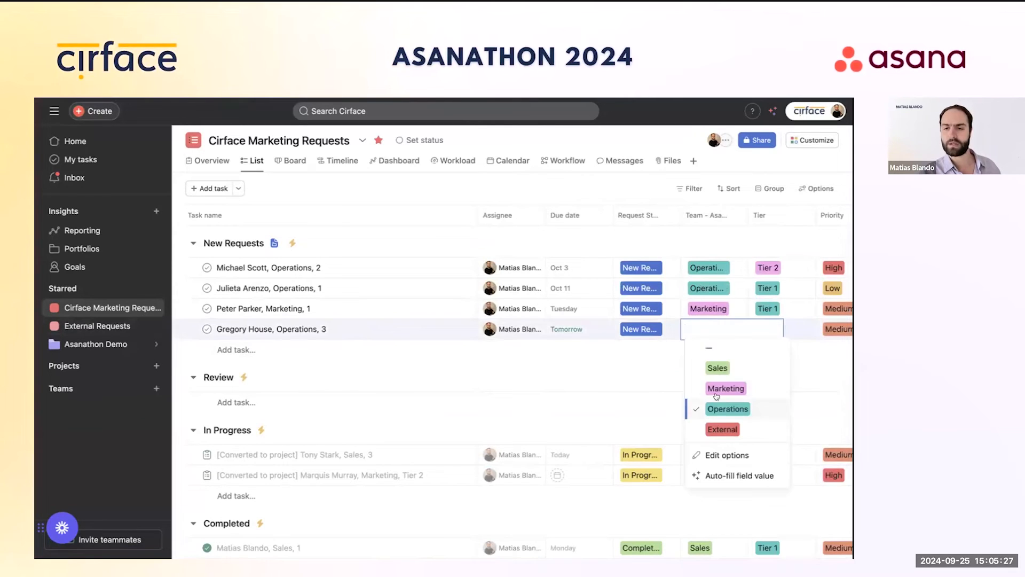
left_click(723, 430)
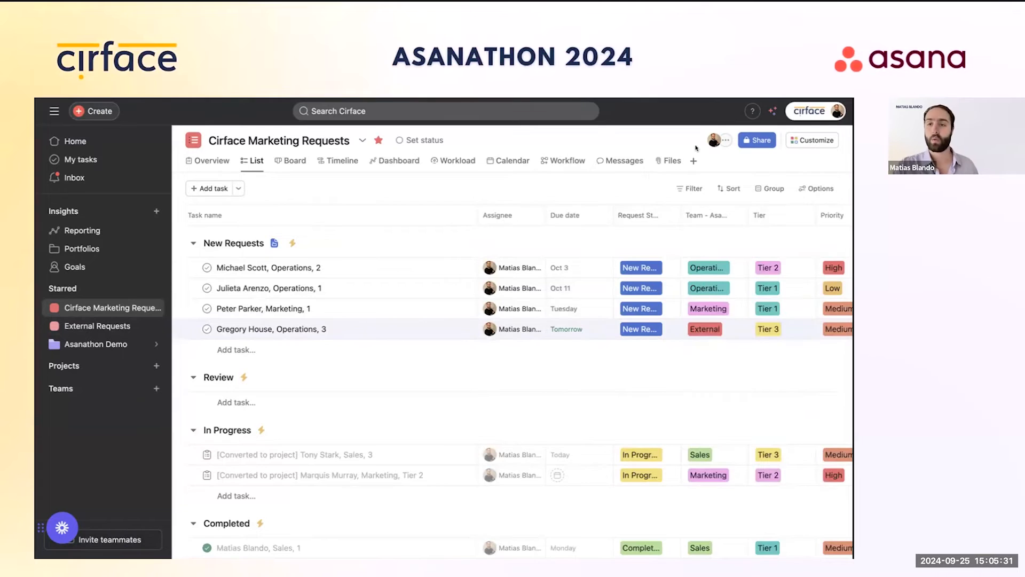
left_click(809, 136)
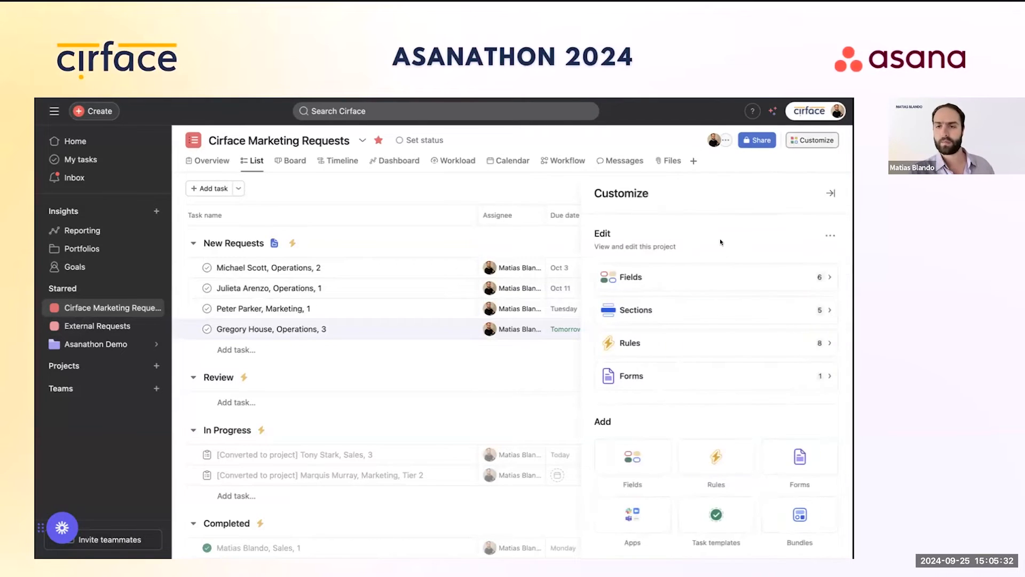
left_click(683, 336)
left_click(652, 449)
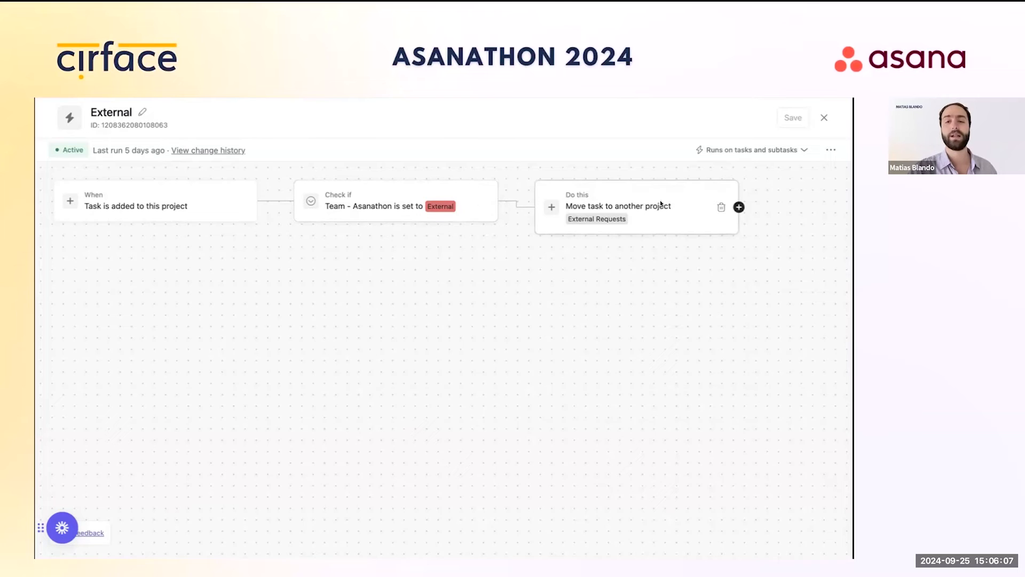
left_click(823, 119)
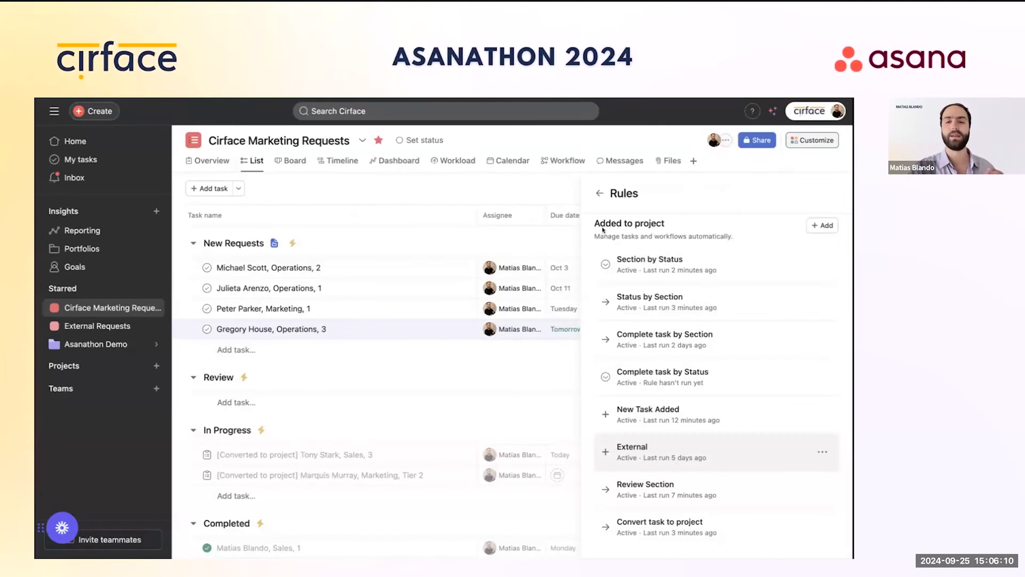
left_click(601, 195)
left_click(830, 193)
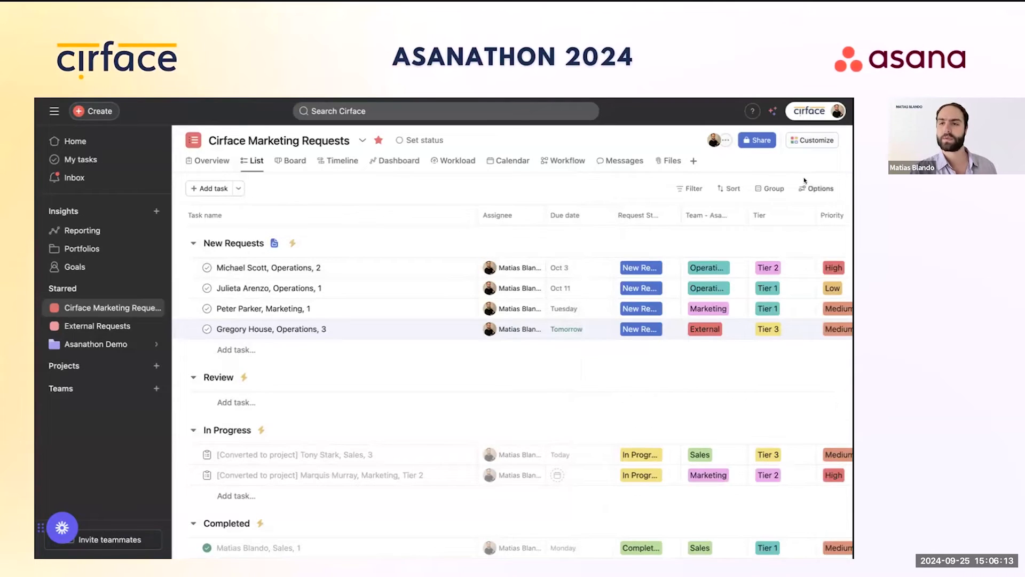
left_click(803, 141)
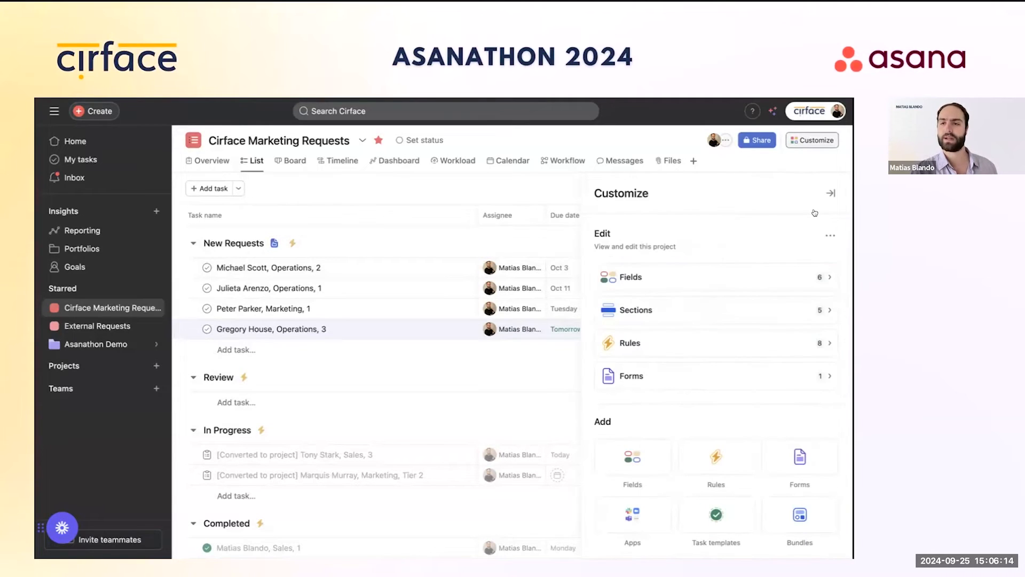
Step: Open the live preview of the Cirface Operations Requests intake form
left_click(664, 374)
left_click(689, 266)
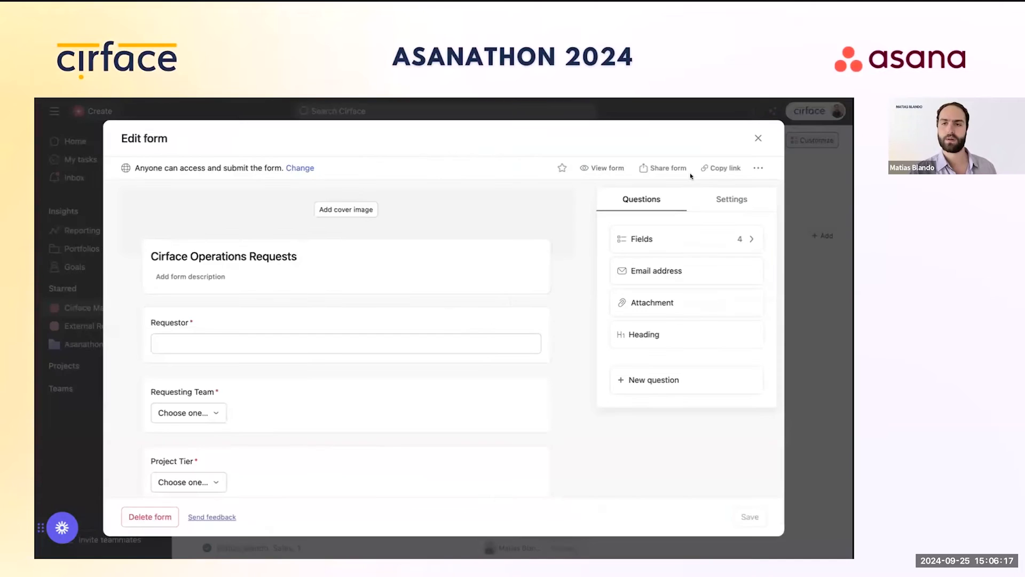
left_click(604, 168)
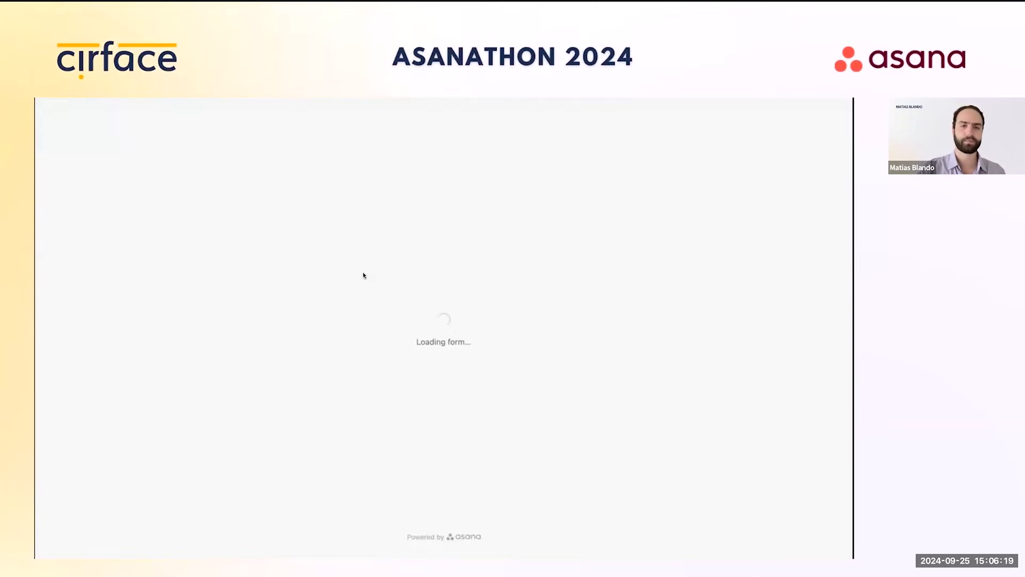
Step: Enter a test requestor name, choose team External and Tier 2, and describe it as 'Test'
left_click(384, 184)
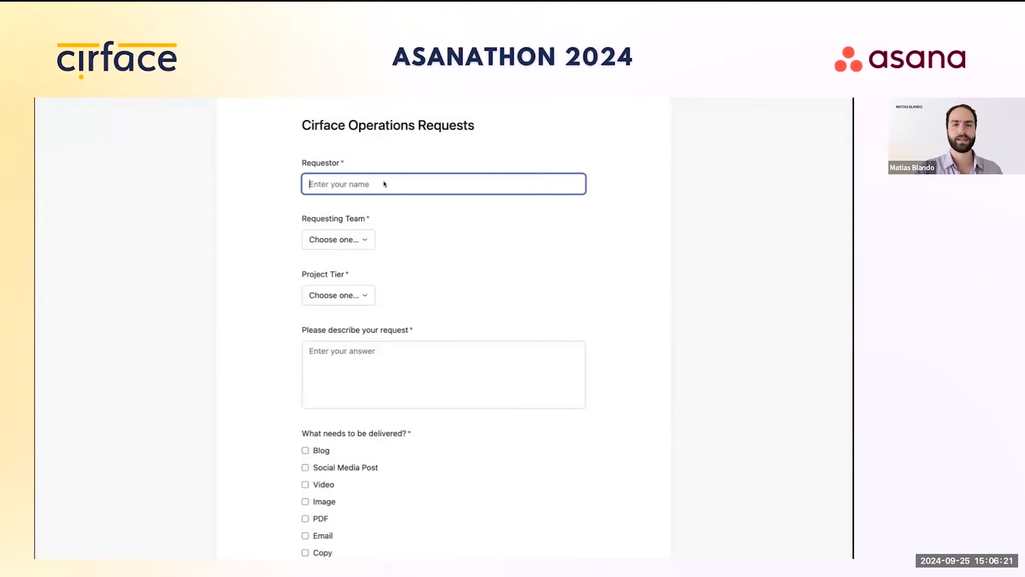
type("Matias ")
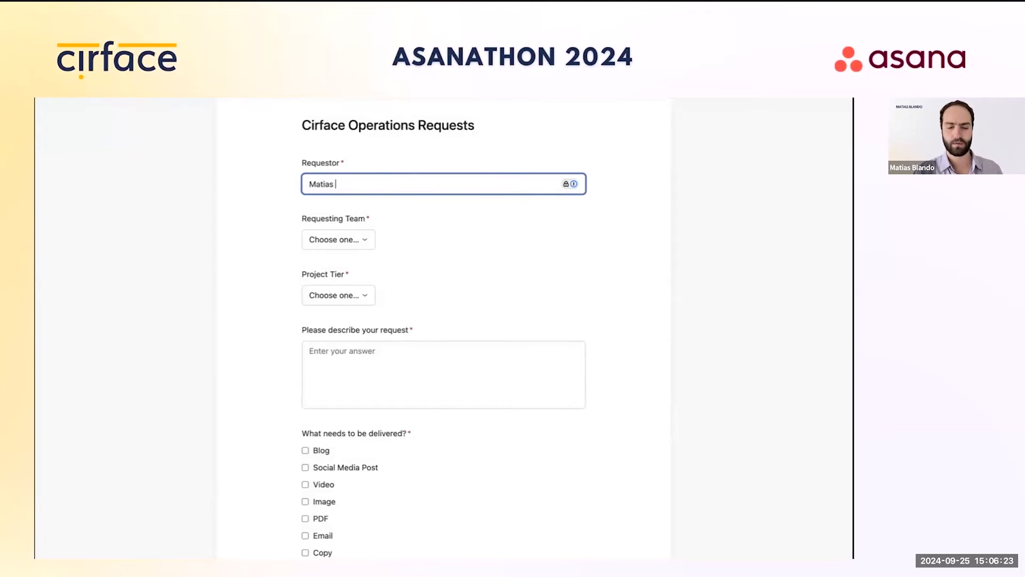
type("Test")
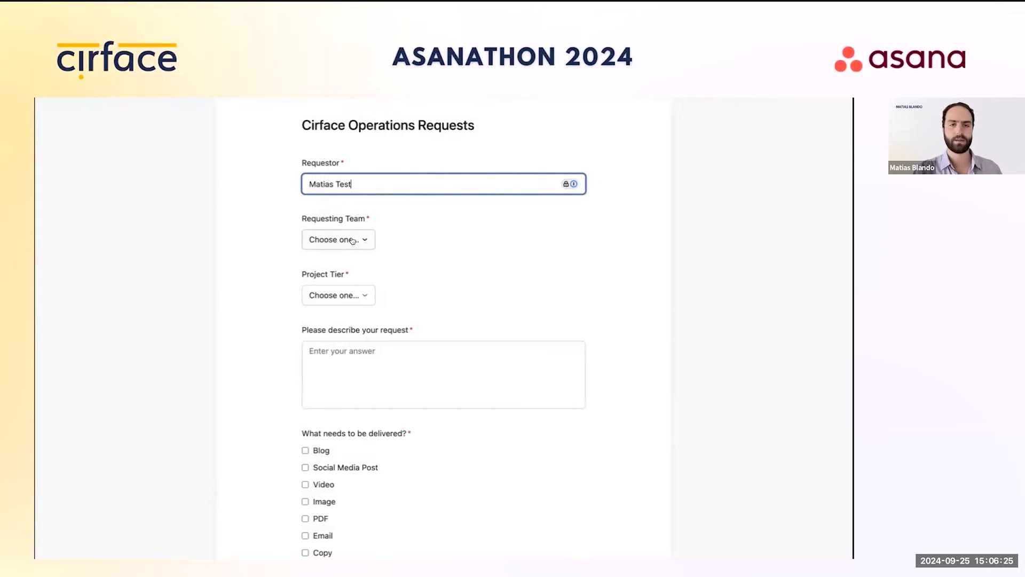
left_click(356, 239)
left_click(364, 324)
left_click(363, 294)
left_click(367, 336)
left_click(428, 356)
type("Test")
Step: Check the Image and PDF deliverables, set Medium priority, submit, and close the form editor
scroll(345, 451, "down", 2)
left_click(316, 387)
left_click(315, 403)
scroll(320, 406, "down", 2)
left_click(356, 443)
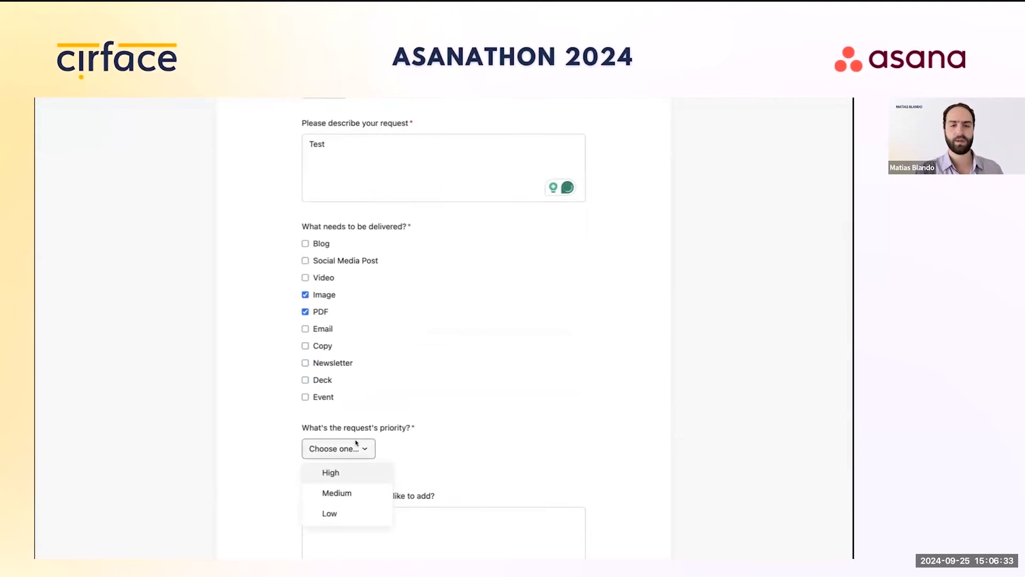
left_click(333, 492)
scroll(342, 444, "down", 3)
left_click(326, 438)
key("super+w")
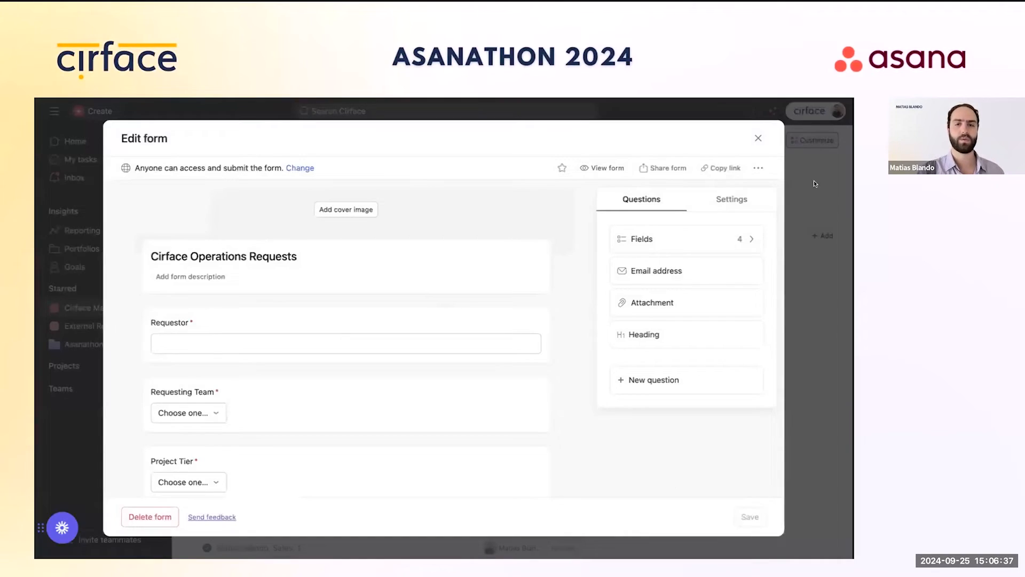
left_click(758, 138)
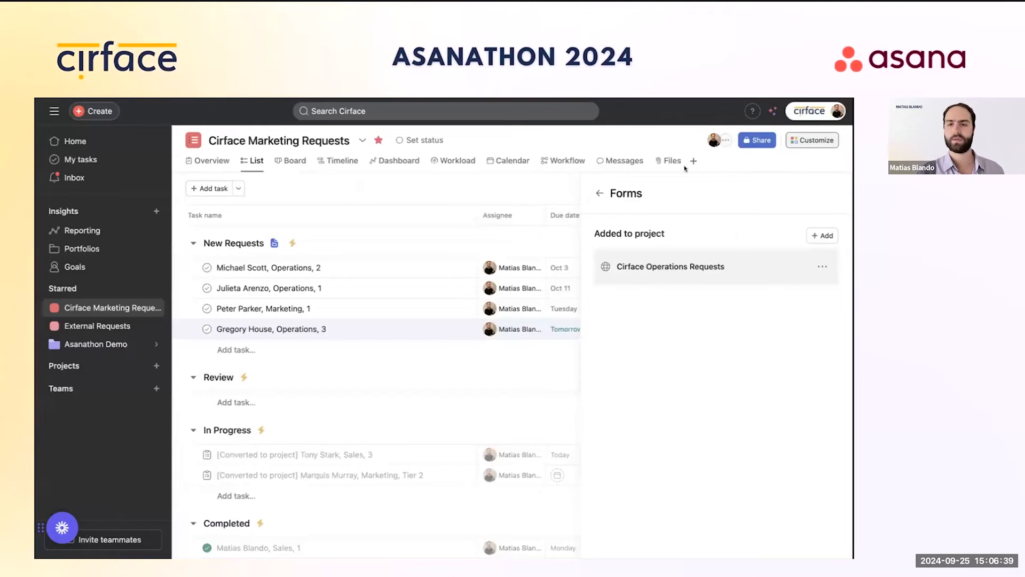
Step: Close the customization panel and open the External Requests project
left_click(599, 195)
left_click(831, 194)
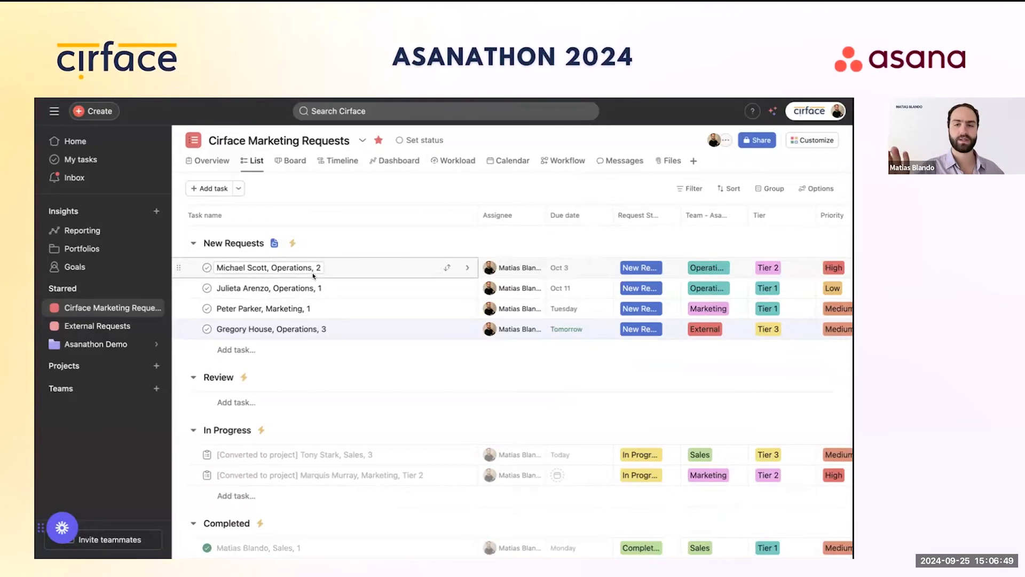
left_click(78, 327)
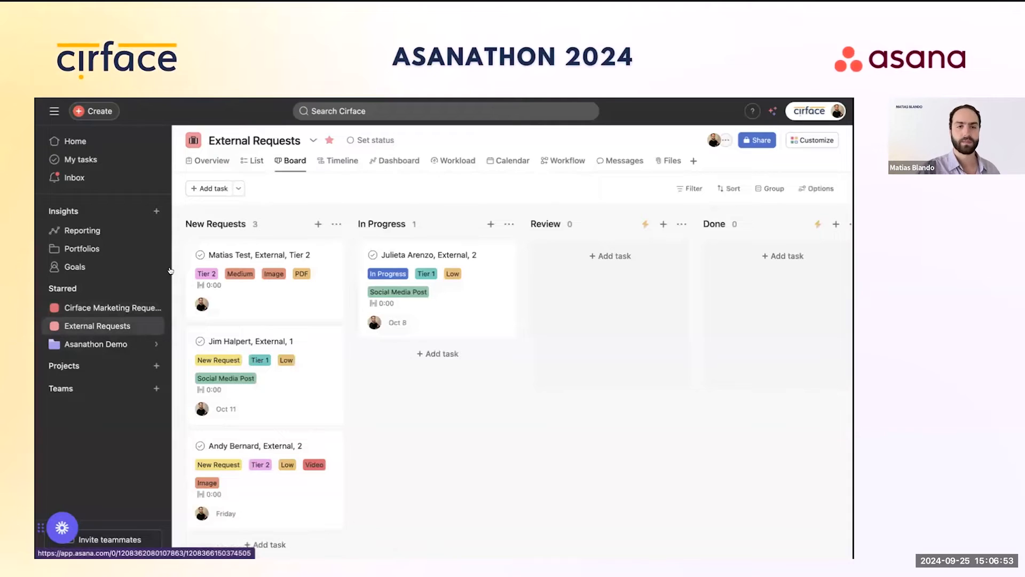
Step: Inspect the submitted test request, then move its card into the Review column
left_click(244, 257)
scroll(586, 352, "down", 2)
scroll(585, 352, "down", 5)
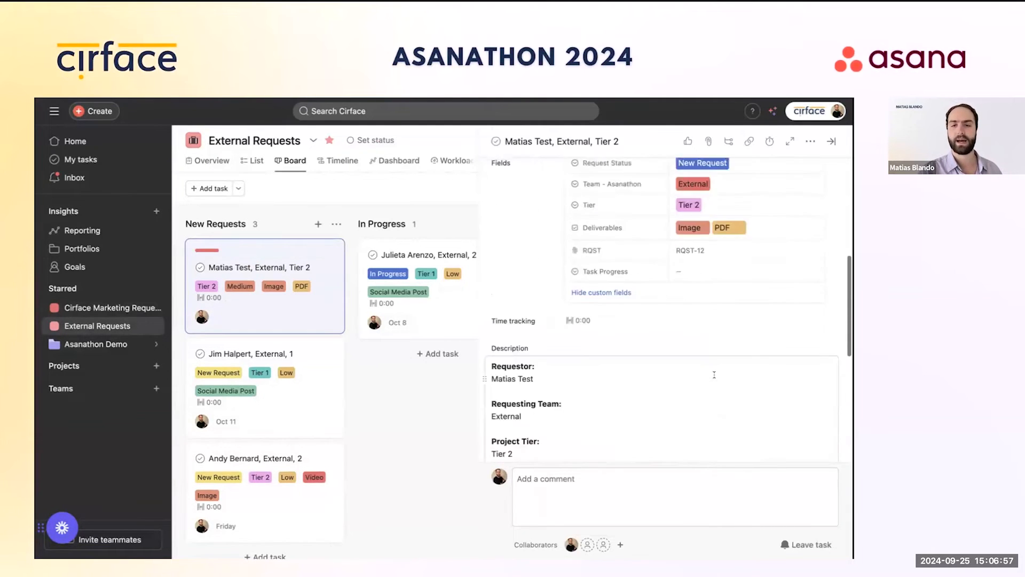
scroll(576, 288, "up", 3)
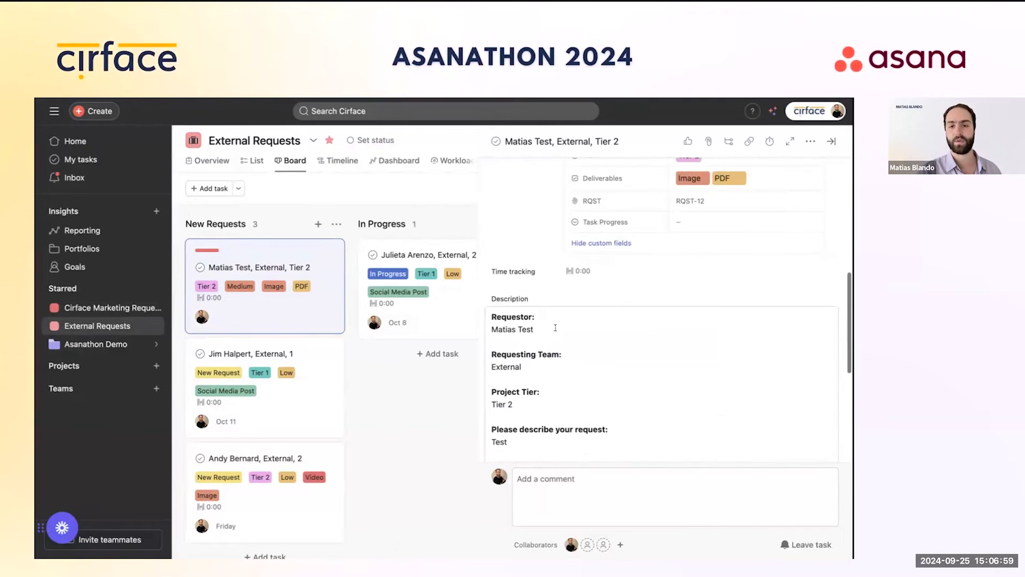
left_click(831, 141)
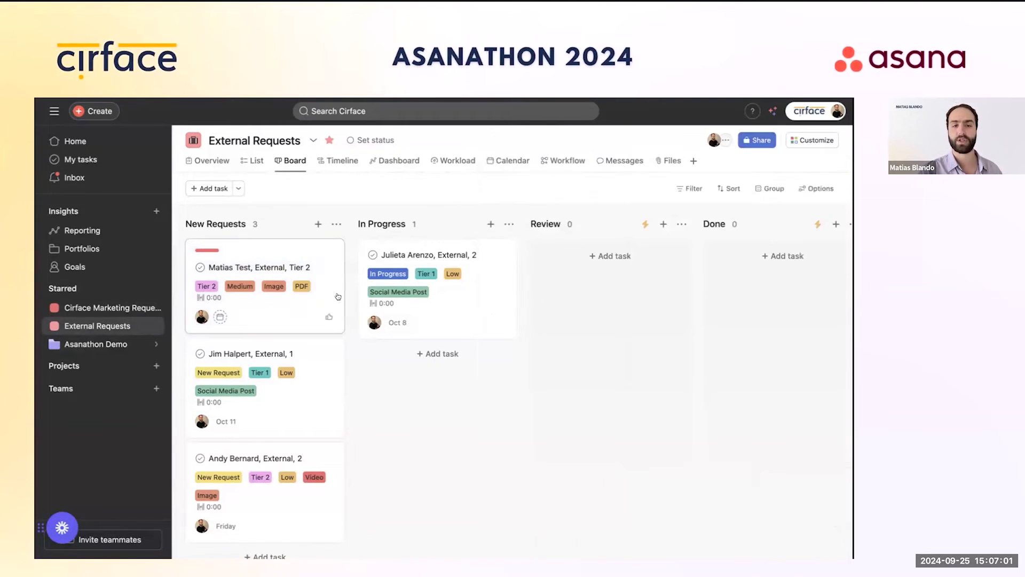
left_click_drag(286, 261, 555, 263)
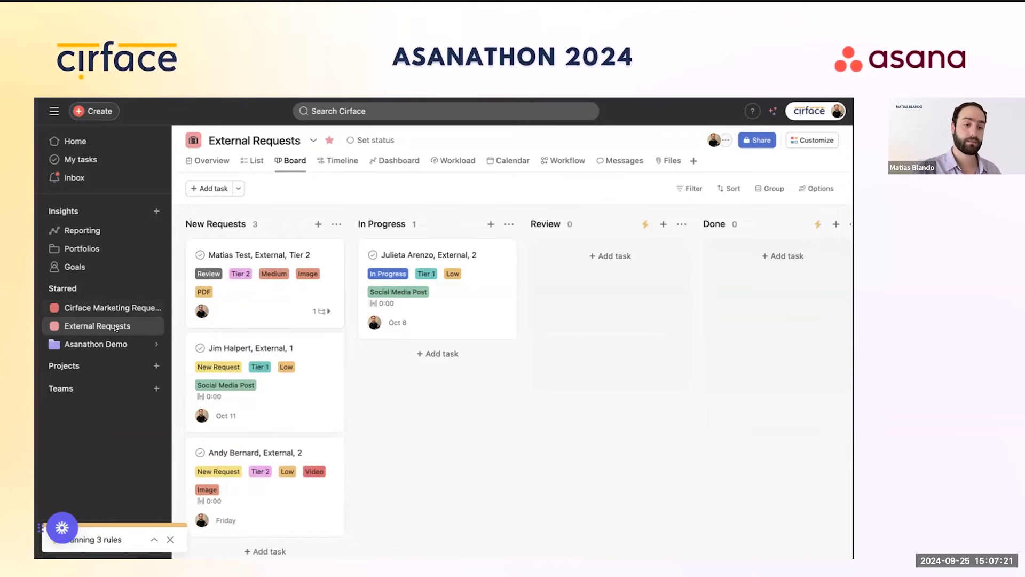
Step: Open the Asanathon Demo portfolio and switch from its Dashboard to the stage-grouped List view
left_click(109, 343)
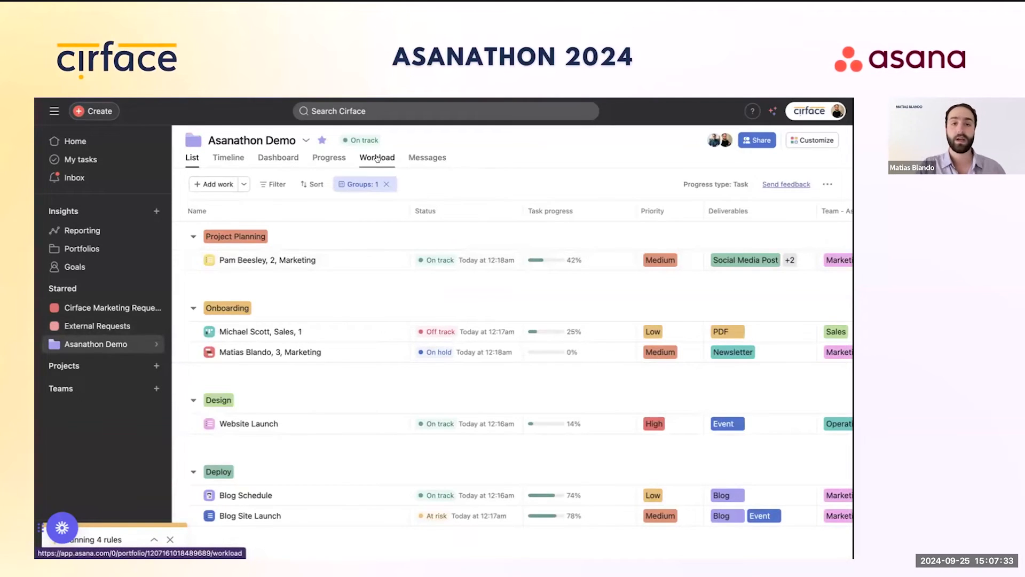
left_click(279, 157)
scroll(501, 278, "down", 1)
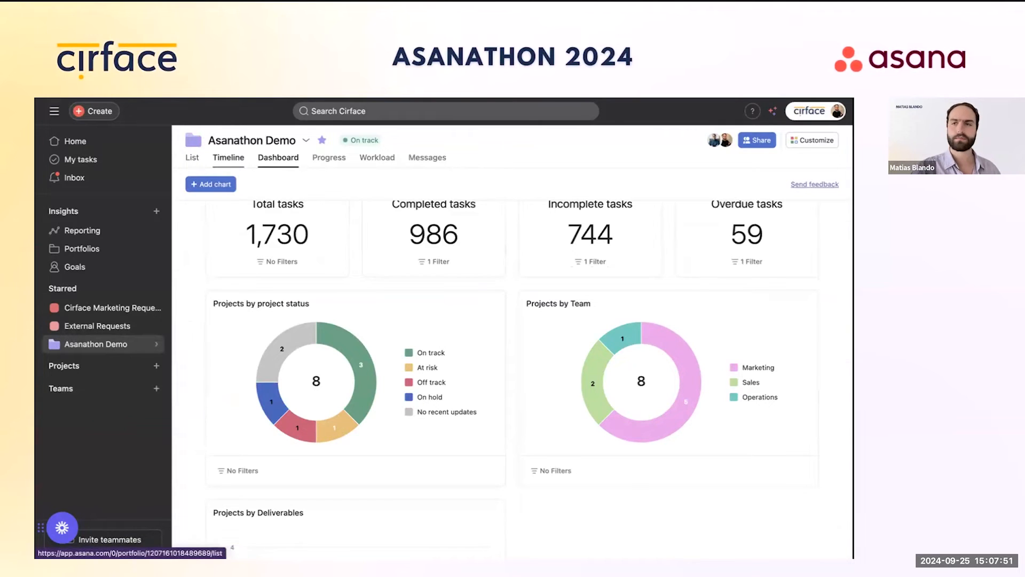
left_click(192, 157)
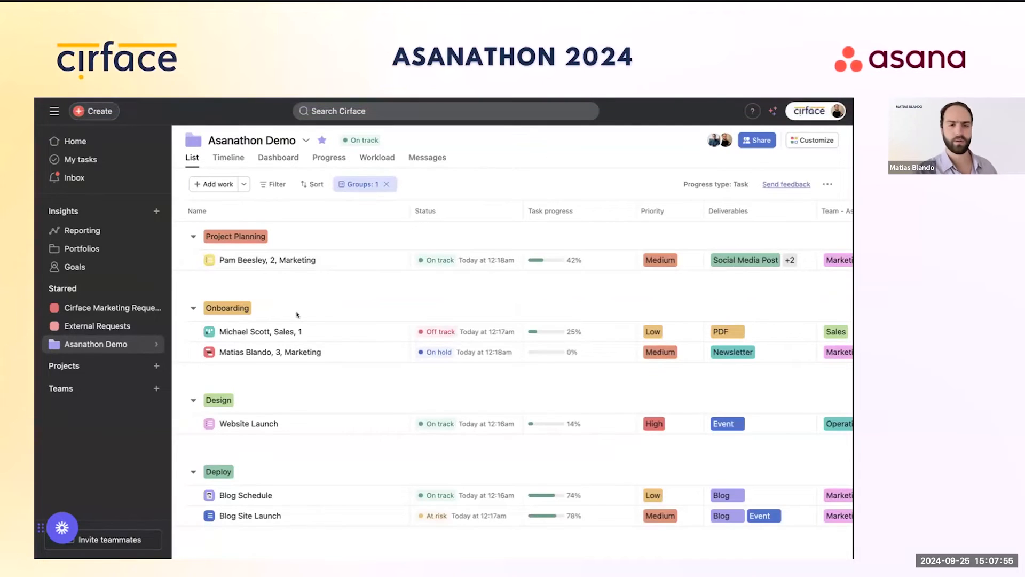
scroll(297, 315, "down", 2)
scroll(298, 315, "up", 2)
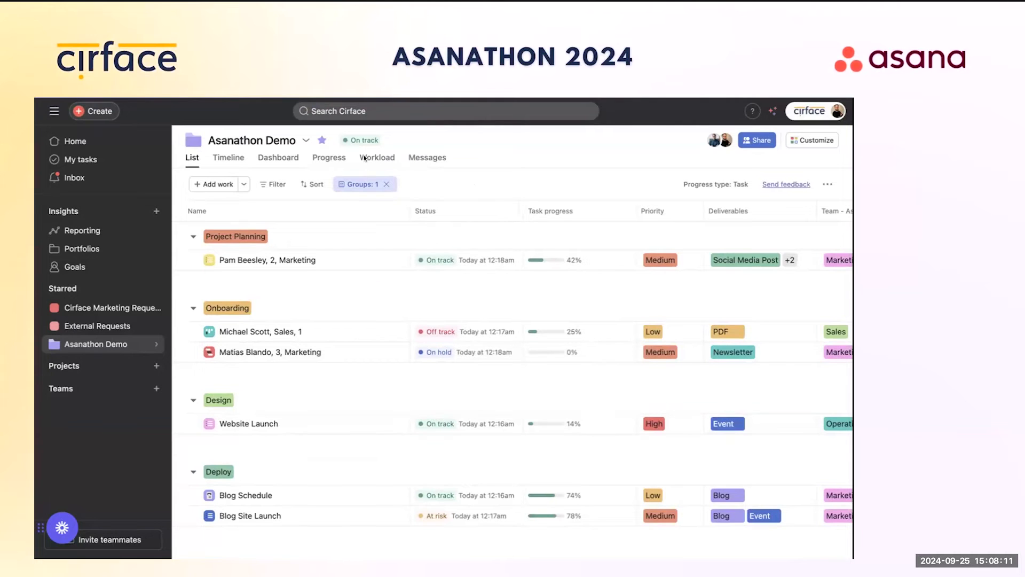
Step: Open Cirface Marketing Requests from Starred and expand the Teams list in the sidebar
left_click(90, 307)
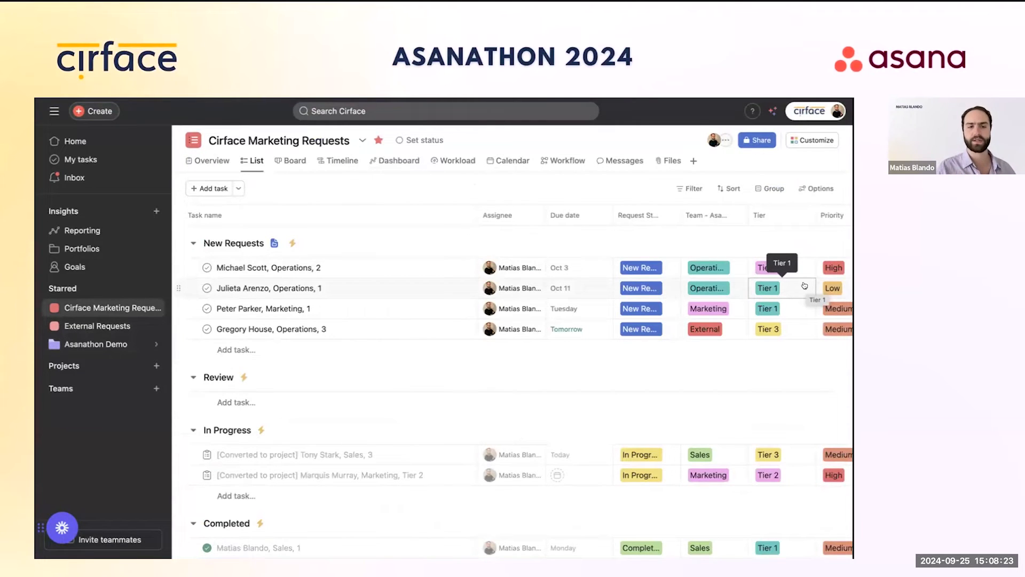
scroll(688, 299, "right", 2)
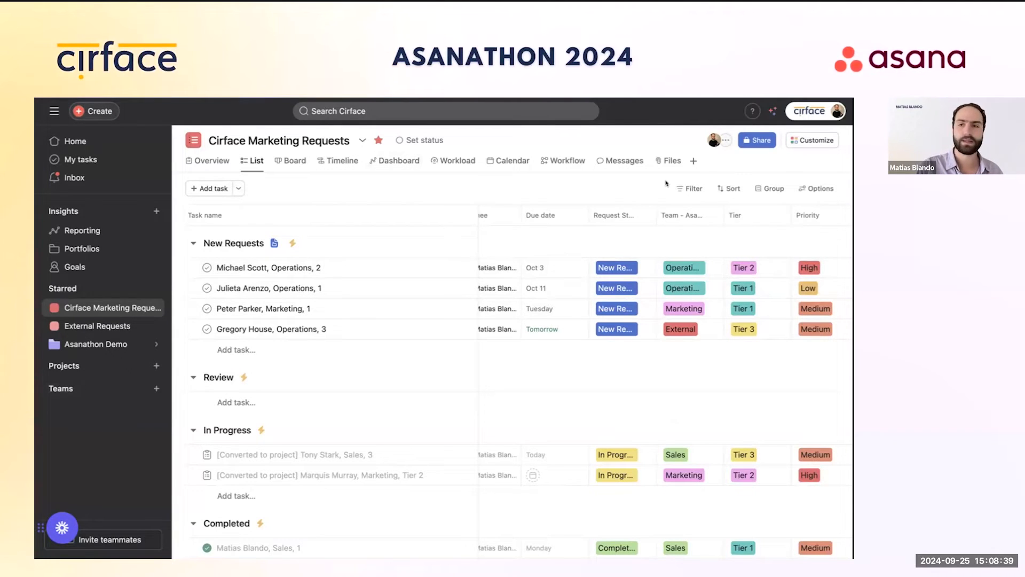
left_click(42, 389)
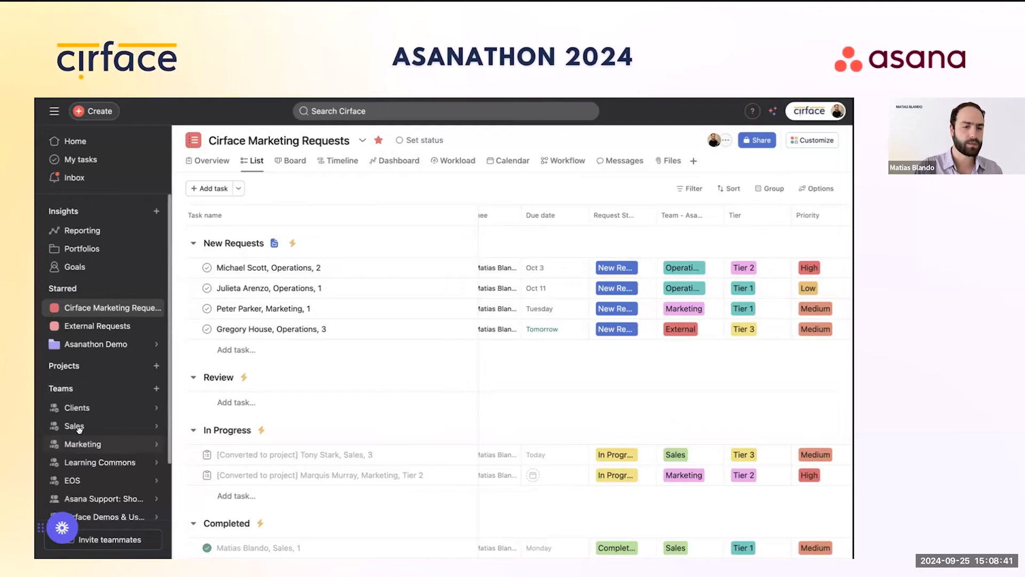
scroll(107, 417, "down", 2)
Step: Star the Asanathon Demo team from its overview, then reopen Cirface Marketing Requests
left_click(107, 485)
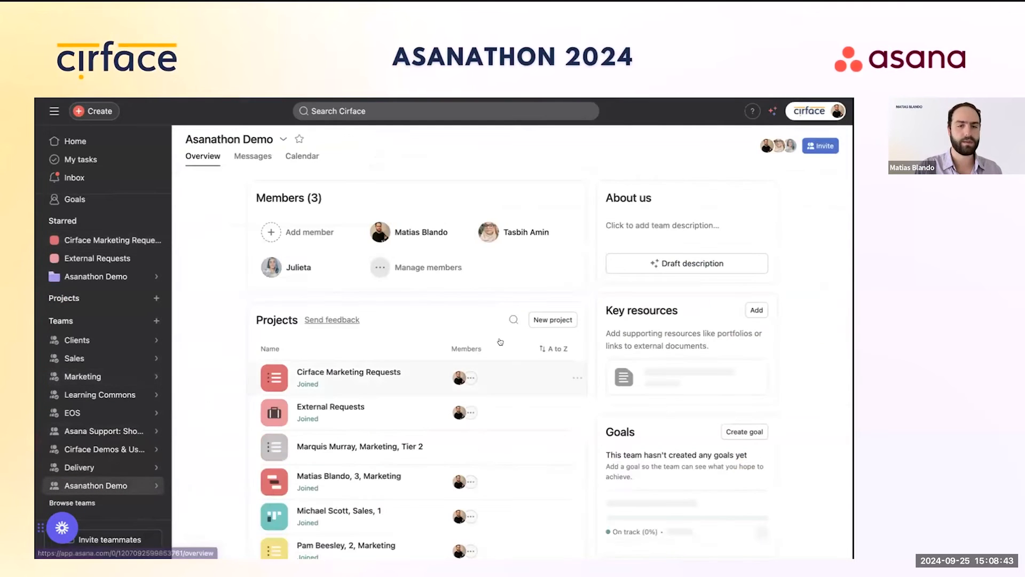
left_click(299, 138)
scroll(346, 480, "down", 5)
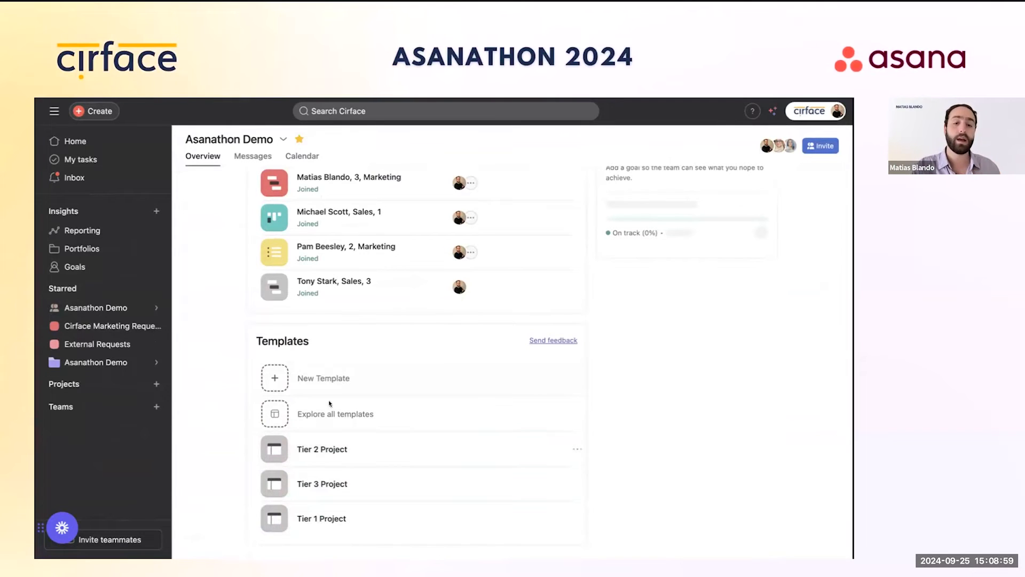
left_click(106, 325)
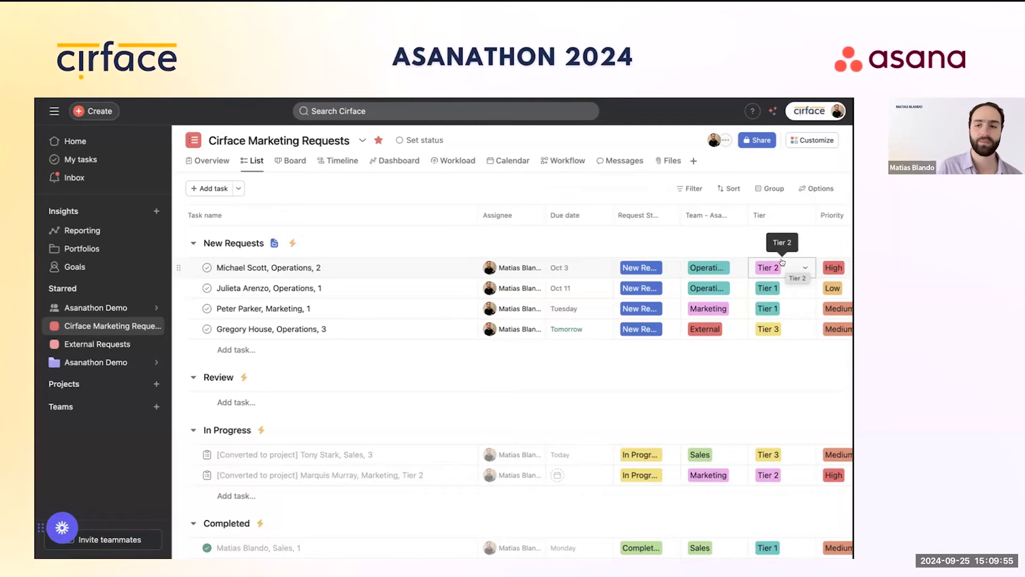
Step: View the Asanathon Demo portfolio list, scrolling across to its Priority, Deliverables and Project Stage columns
left_click(101, 362)
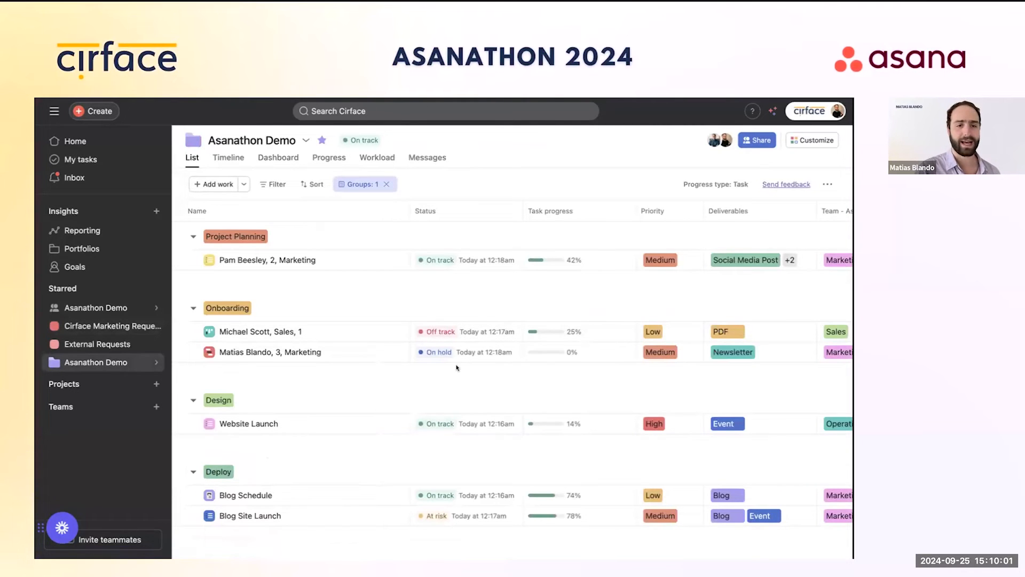
scroll(694, 329, "right", 2)
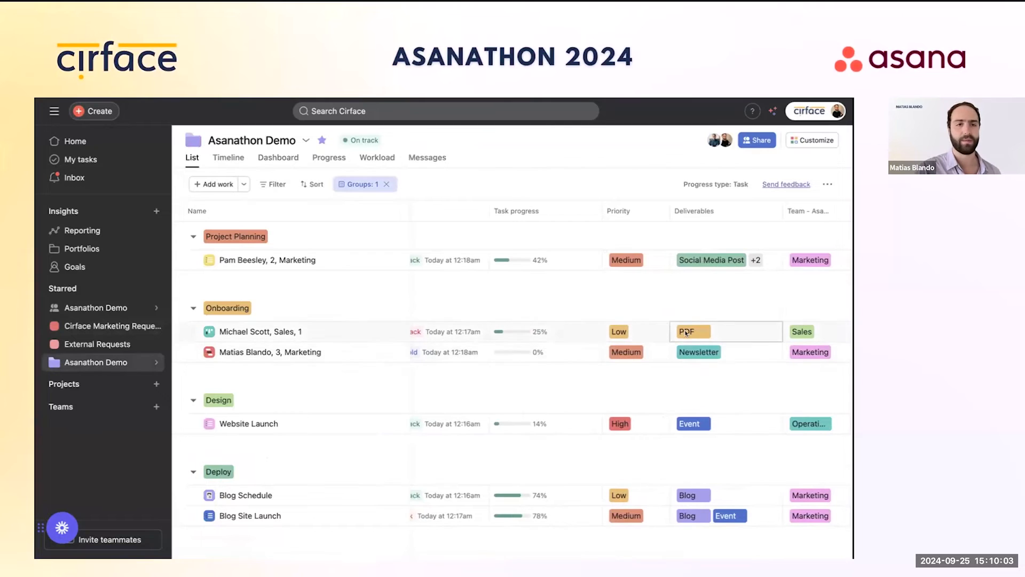
scroll(690, 345, "right", 5)
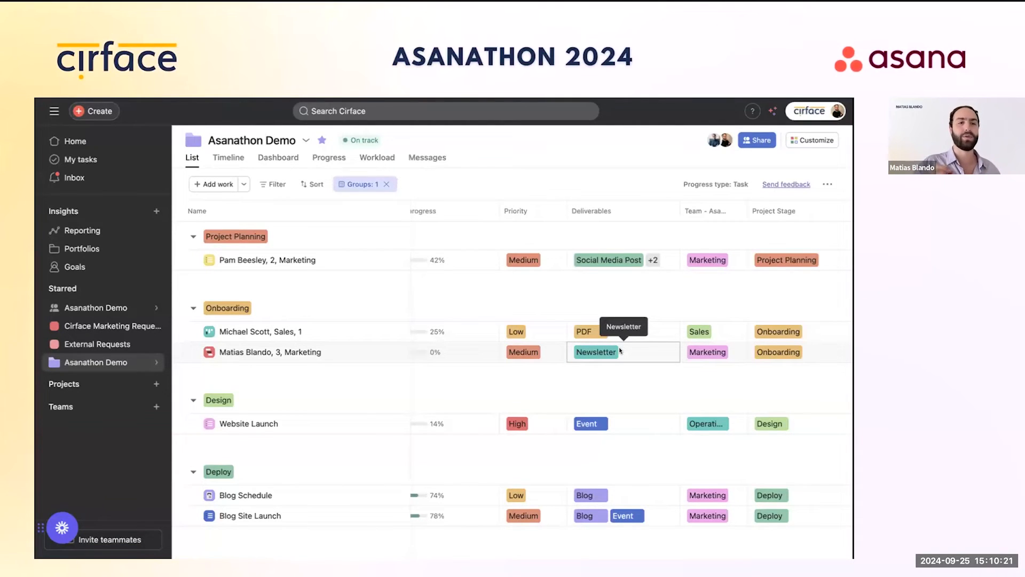
left_click(143, 325)
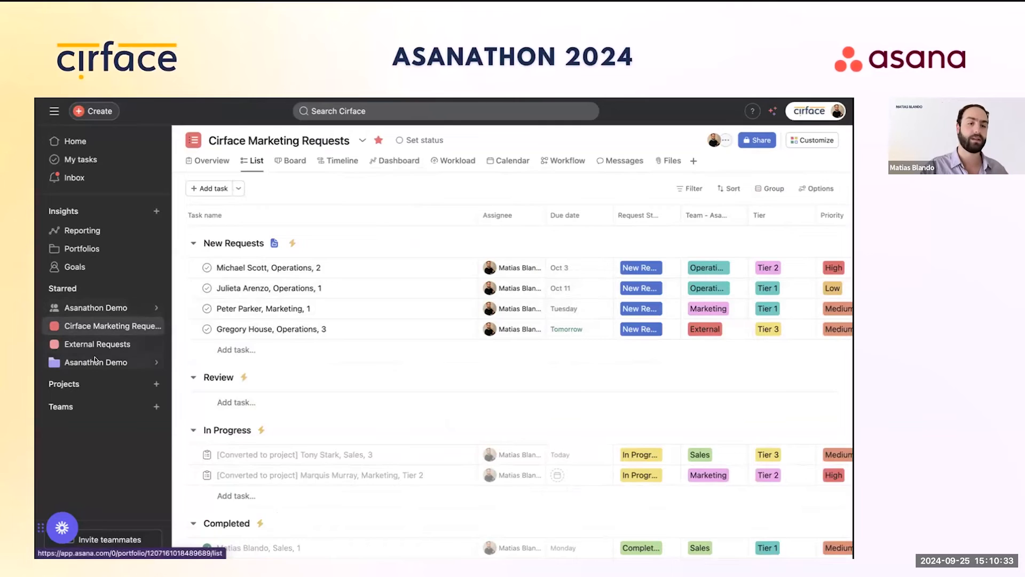
mouse_move(95, 359)
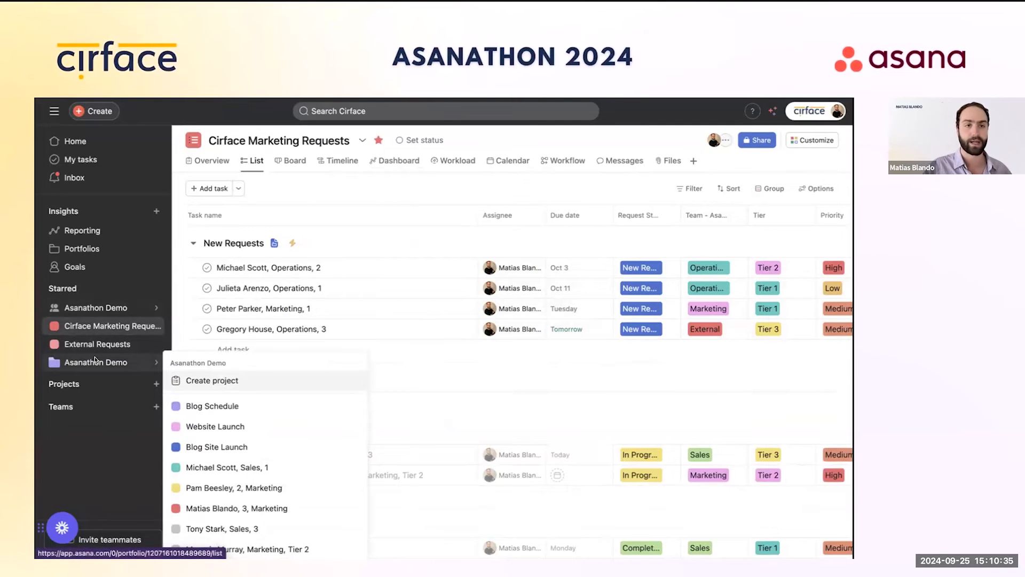
left_click(95, 361)
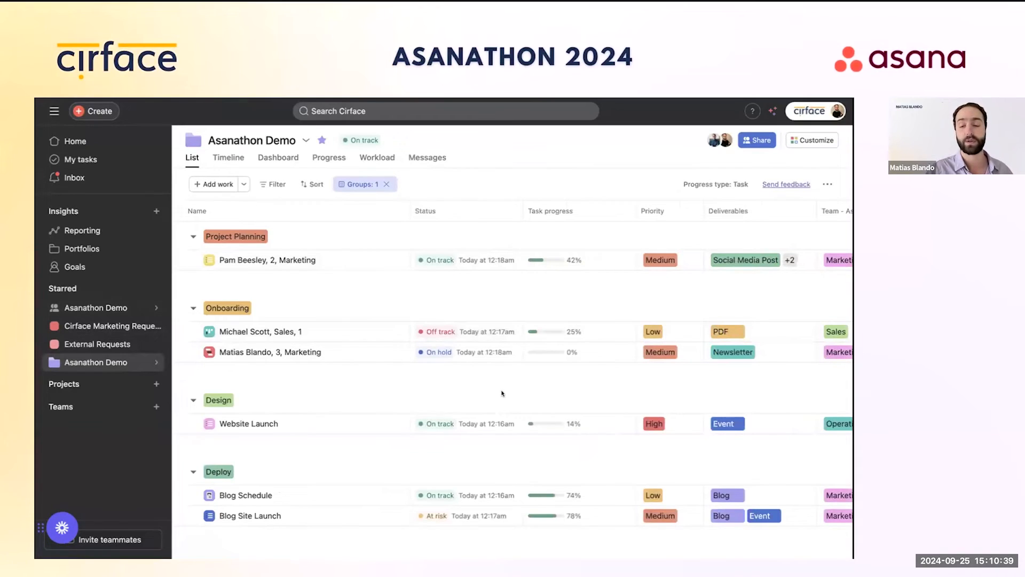
scroll(503, 393, "right", 2)
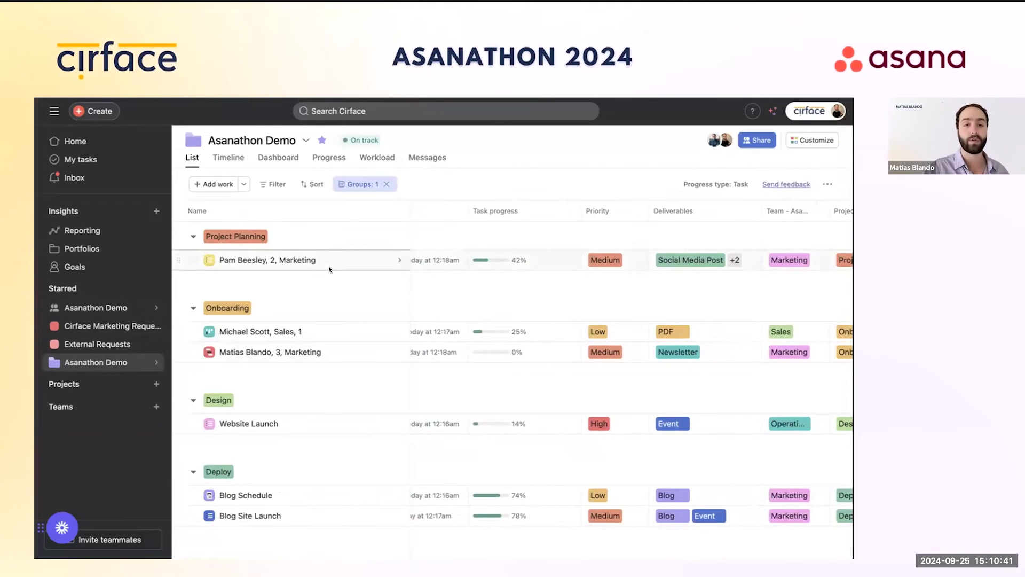
scroll(607, 326, "right", 2)
scroll(608, 326, "right", 2)
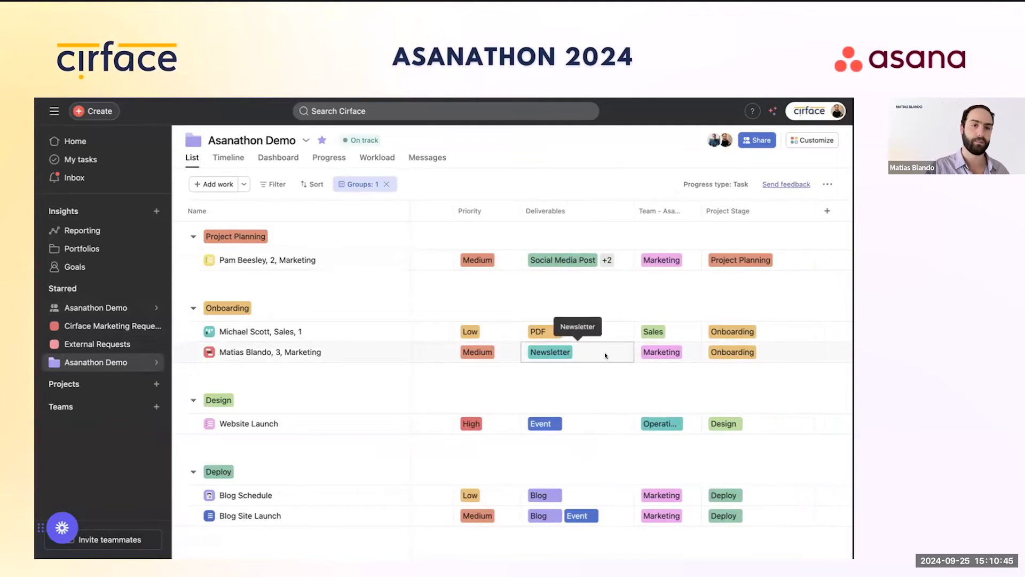
scroll(605, 351, "left", 6)
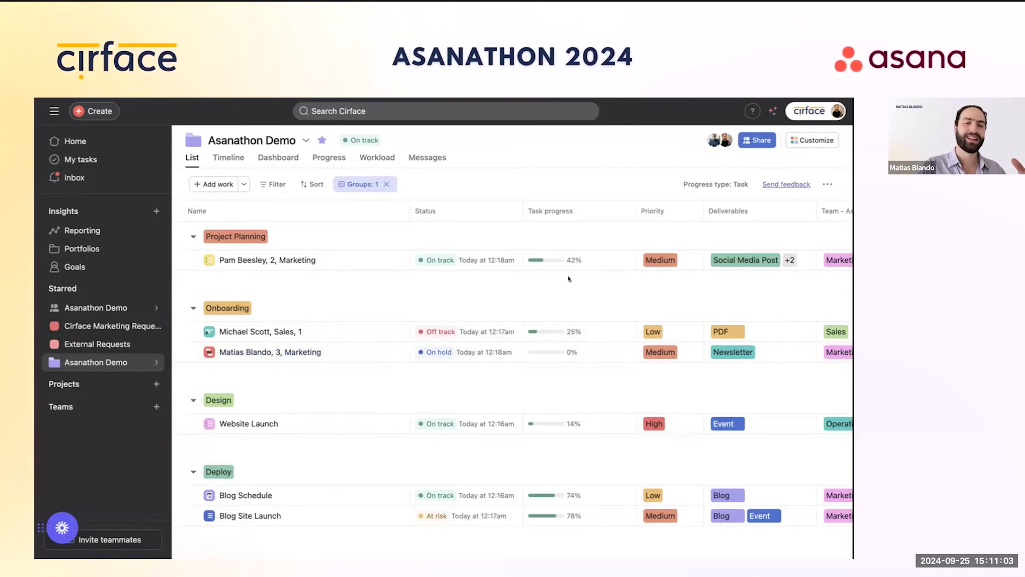
scroll(765, 308, "right", 2)
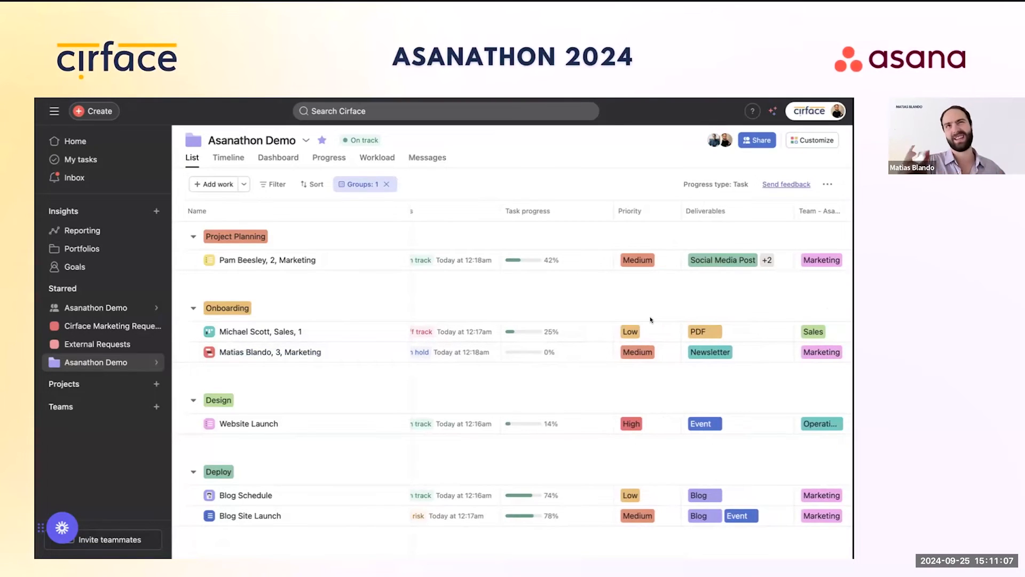
Step: Check the Michael Scott, Sales, 1 project, then open Tony Stark, Sales, 3 through its converted request
left_click(246, 332)
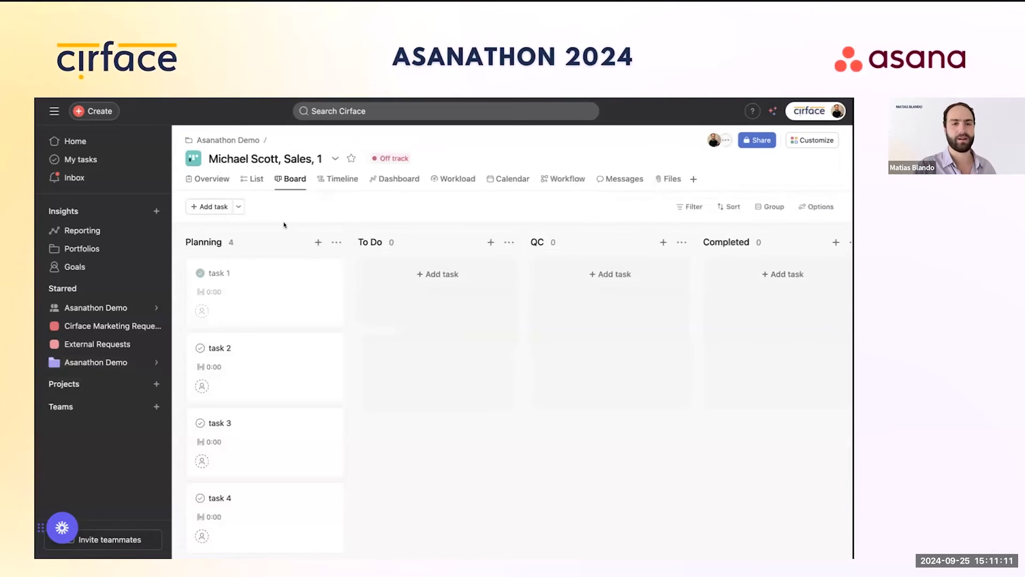
left_click(253, 179)
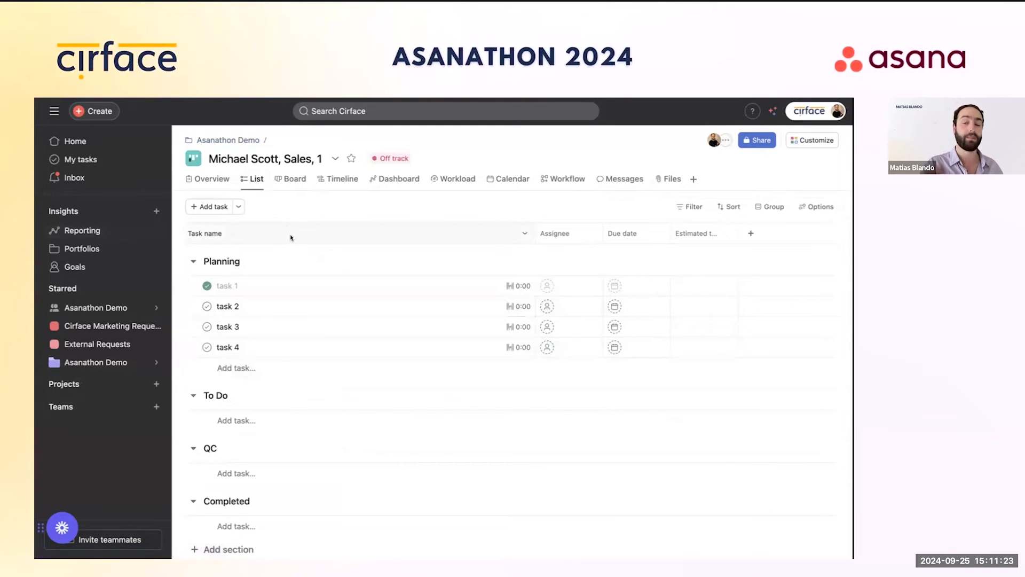
left_click(109, 330)
scroll(366, 407, "down", 1)
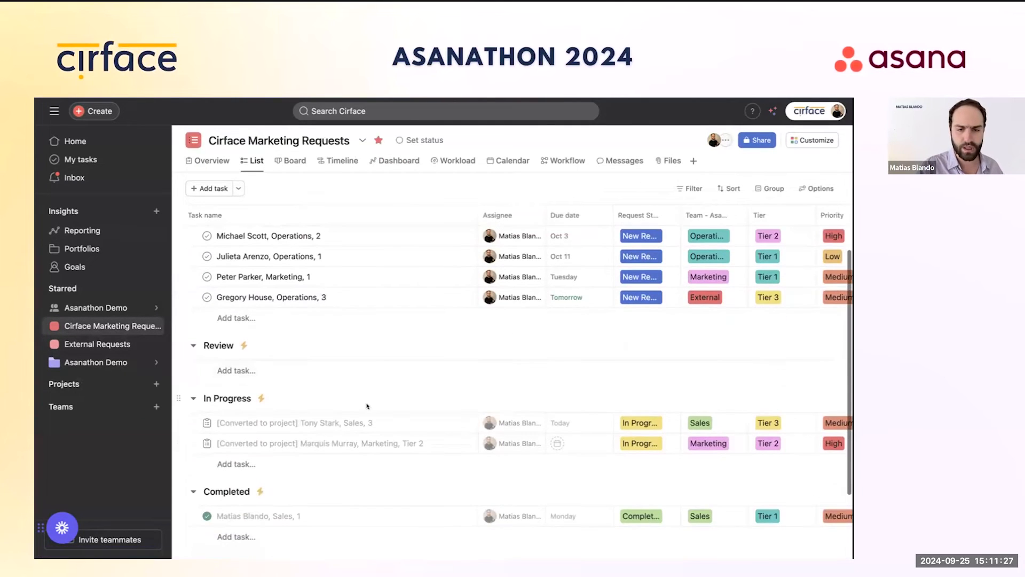
left_click(333, 422)
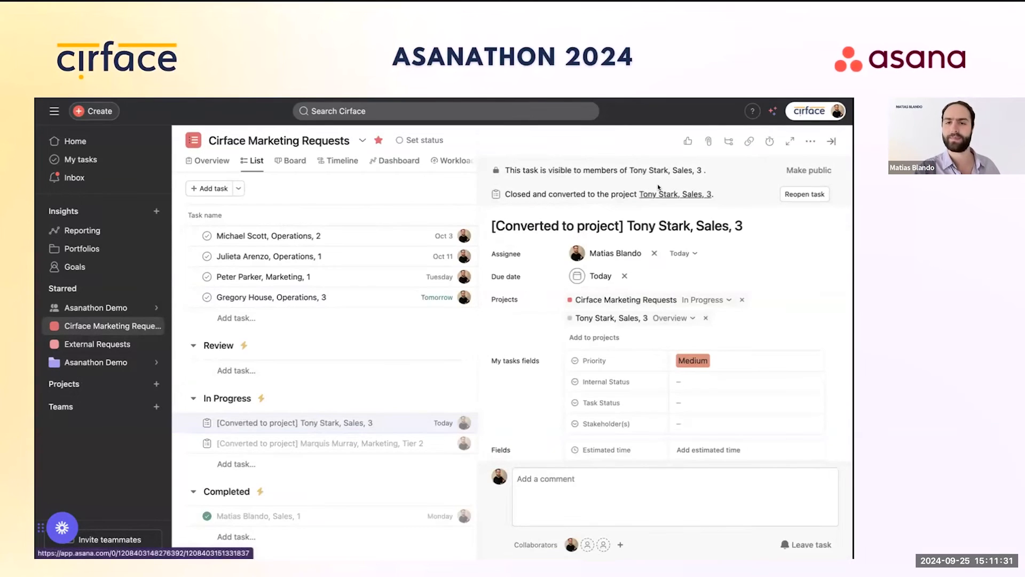
left_click(661, 194)
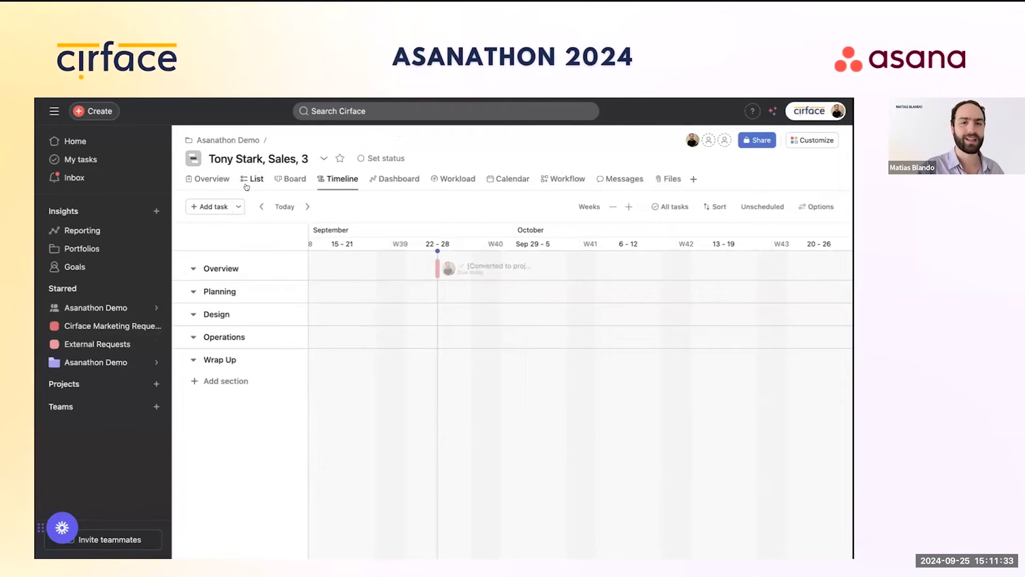
left_click(252, 178)
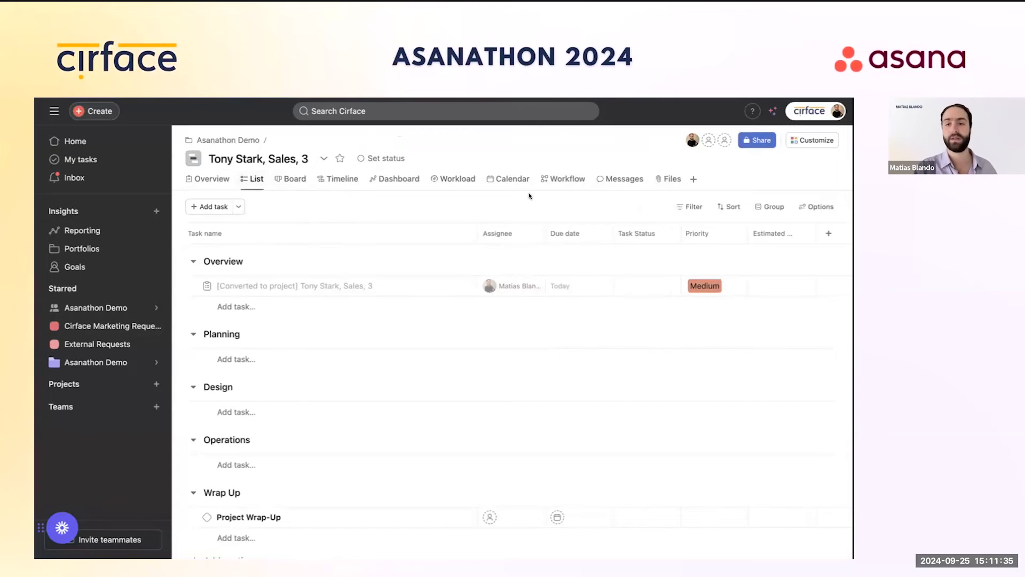
Step: Add the Deliverables library field to Tony Stark, Sales, 3, then return to Cirface Marketing Requests
left_click(825, 234)
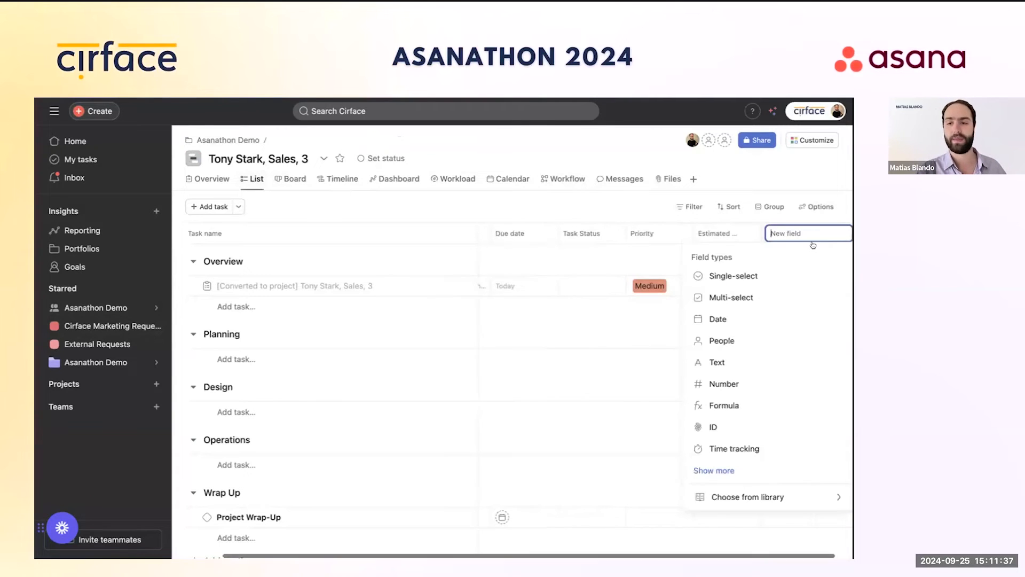
left_click(771, 497)
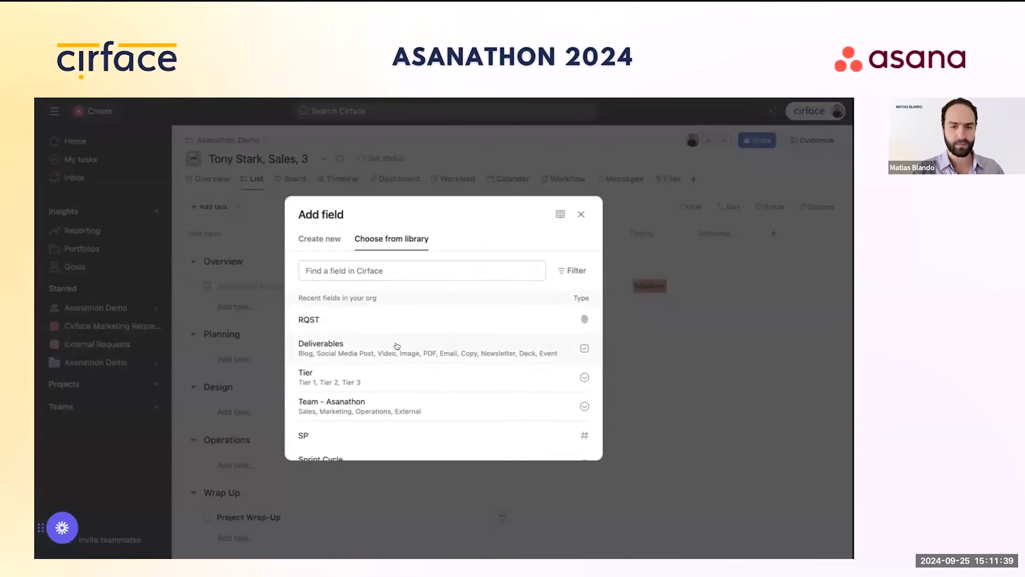
left_click(396, 345)
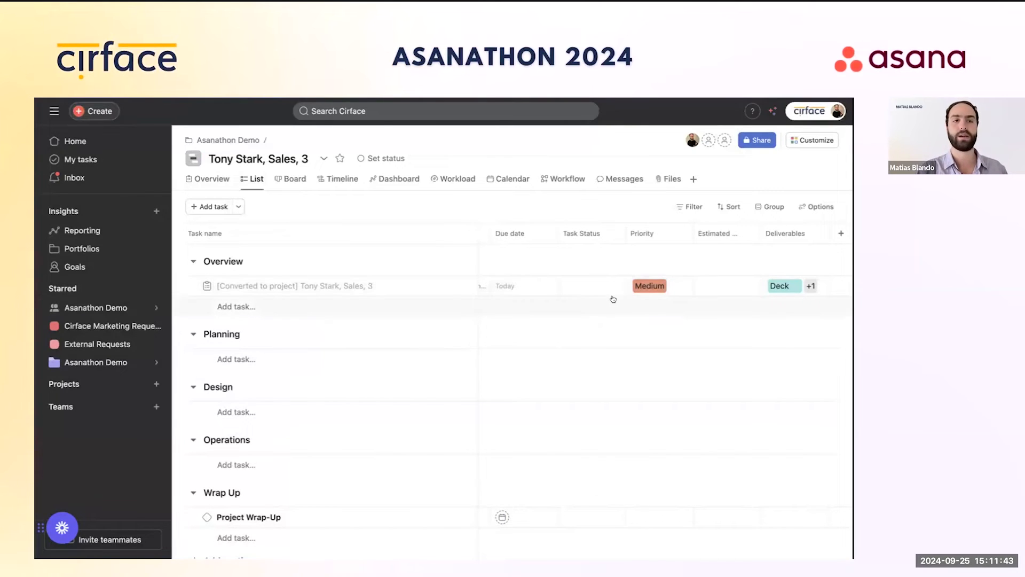
scroll(709, 239, "left", 3)
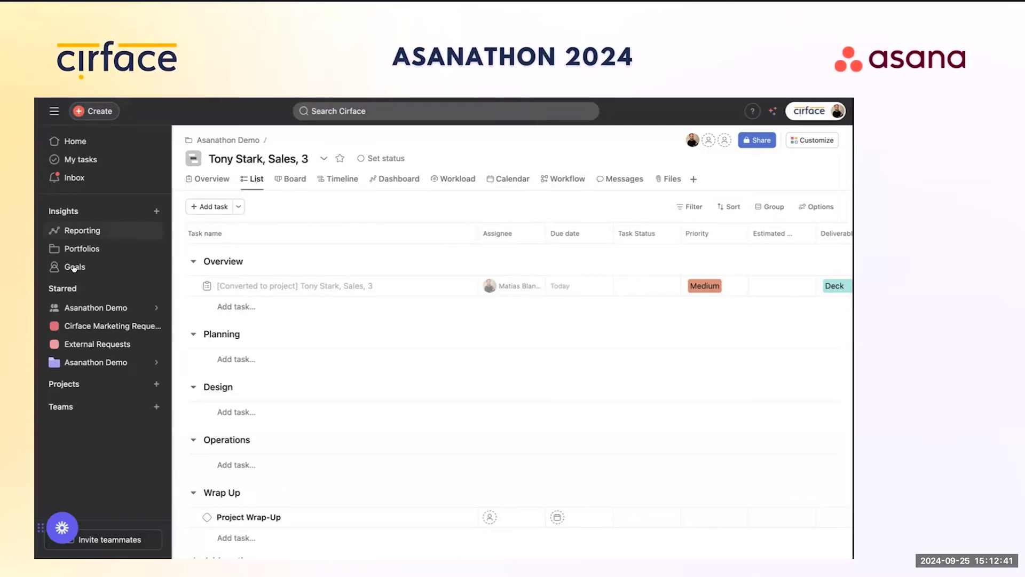
left_click(109, 326)
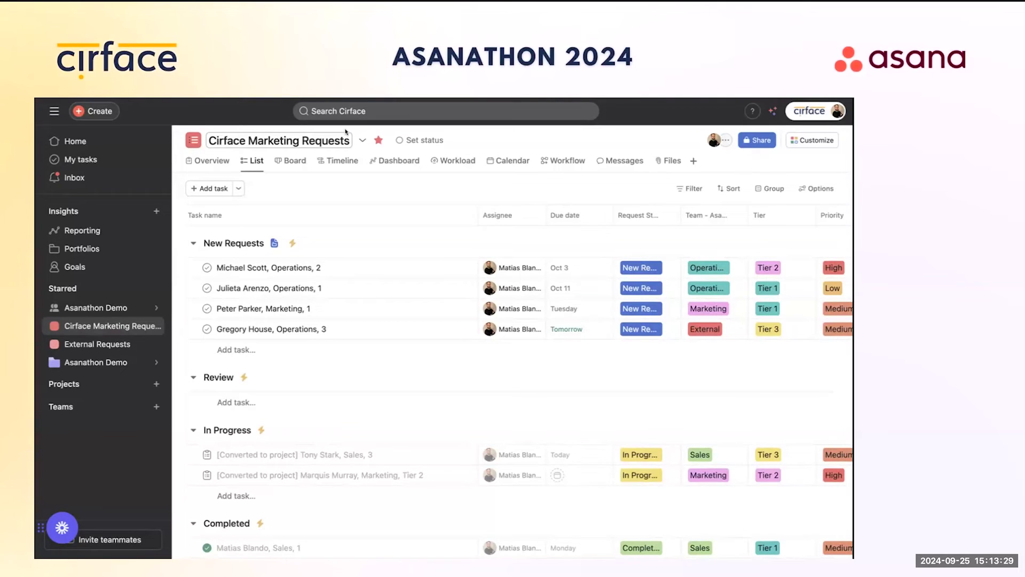
Step: Review the project's rules, close Customize, and scroll right to the Deliverables and RQST columns
left_click(800, 140)
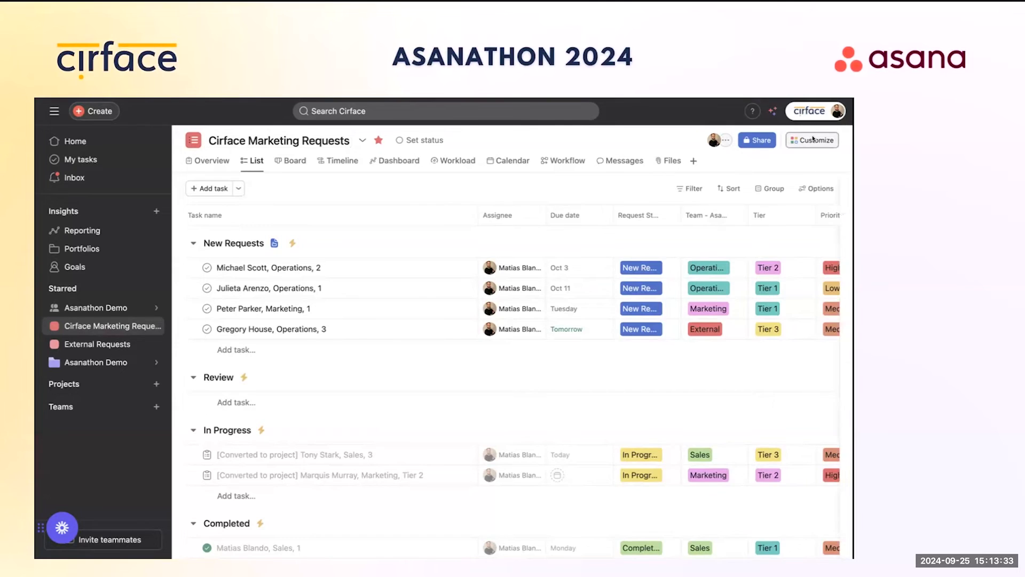
left_click(745, 341)
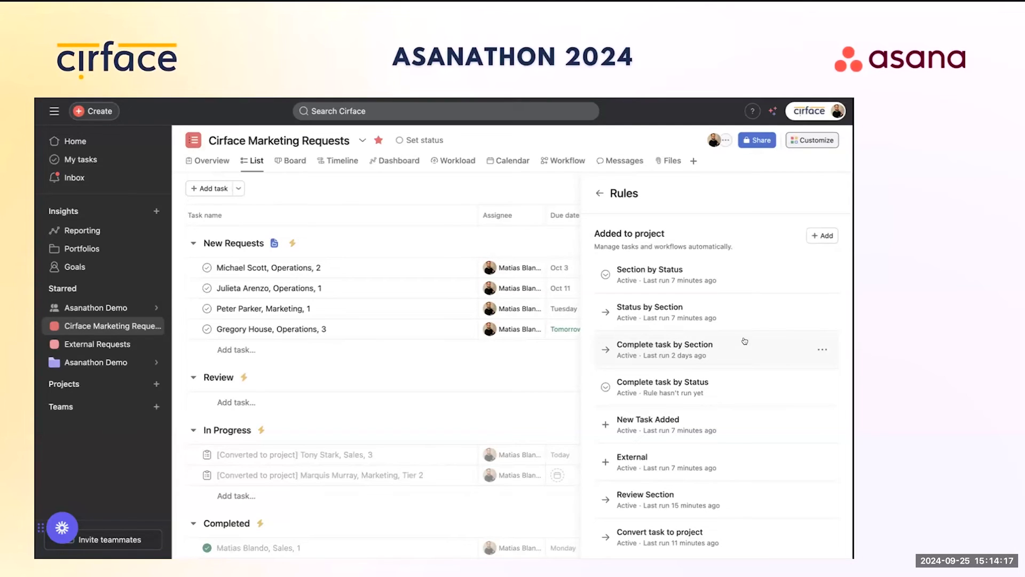
left_click(600, 193)
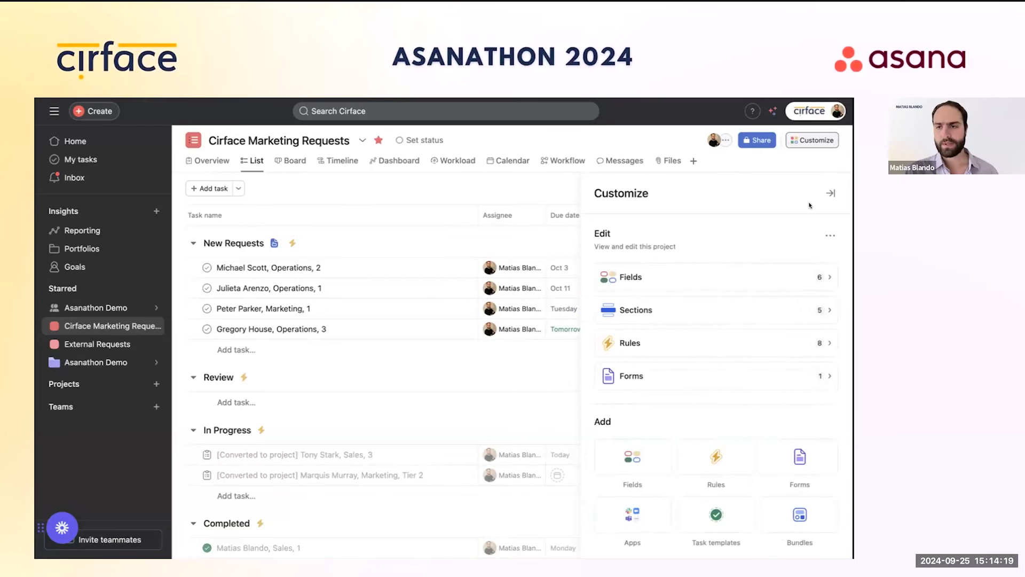
left_click(830, 192)
scroll(694, 294, "right", 5)
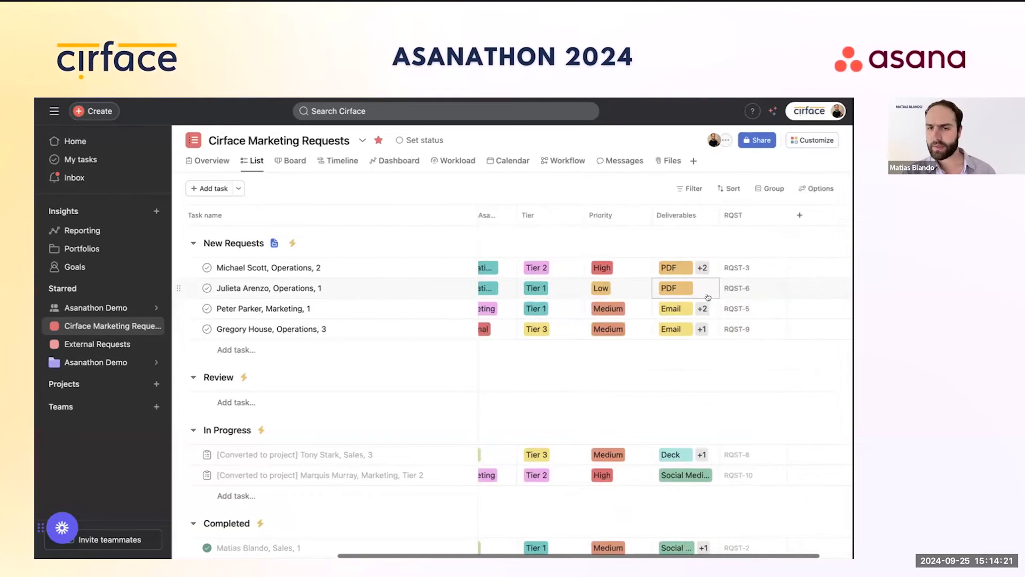
scroll(707, 297, "right", 1)
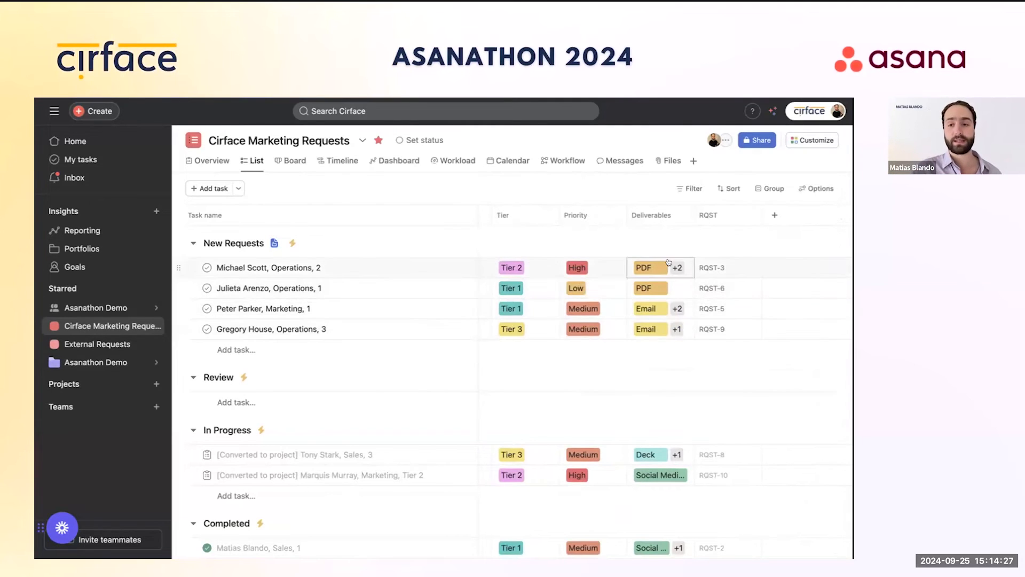
left_click(810, 141)
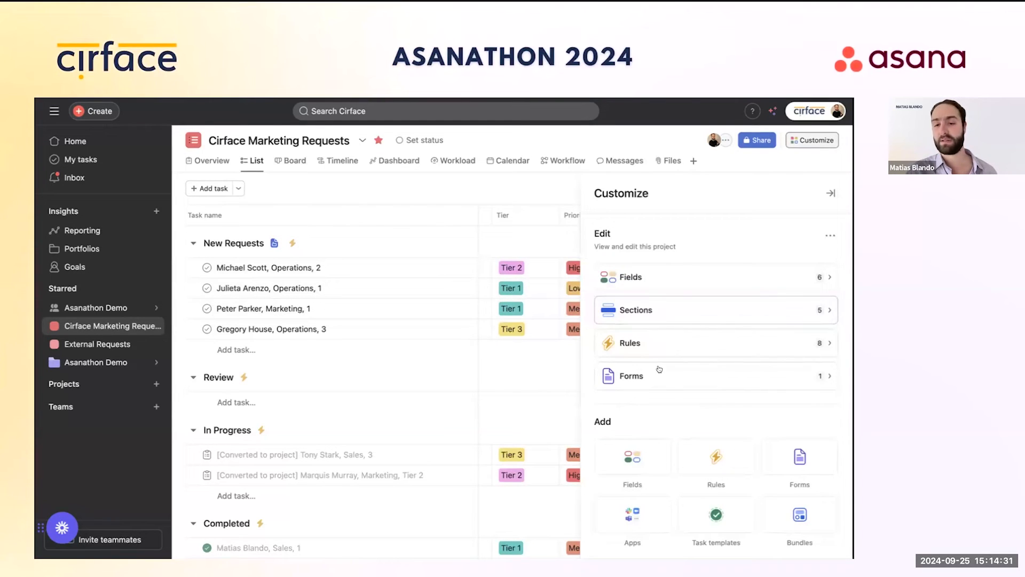
left_click(660, 371)
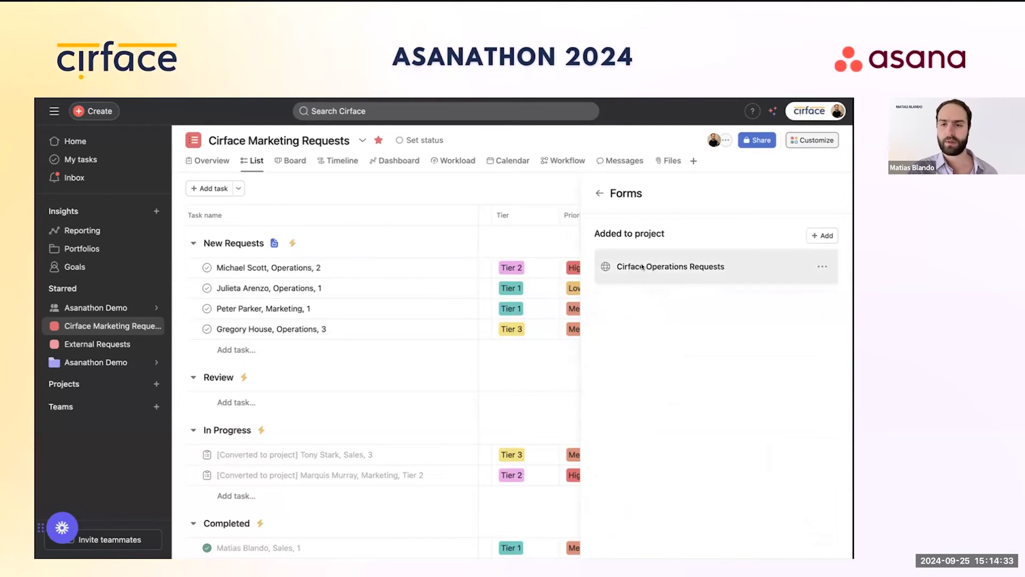
left_click(643, 267)
scroll(374, 355, "down", 5)
scroll(377, 359, "down", 5)
left_click(367, 337)
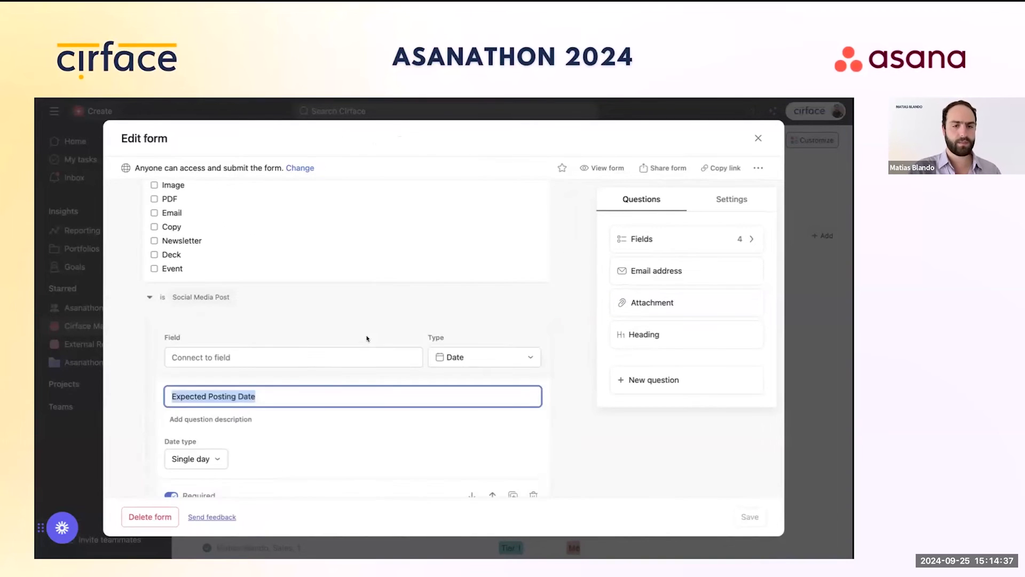
left_click(302, 352)
type("xpec")
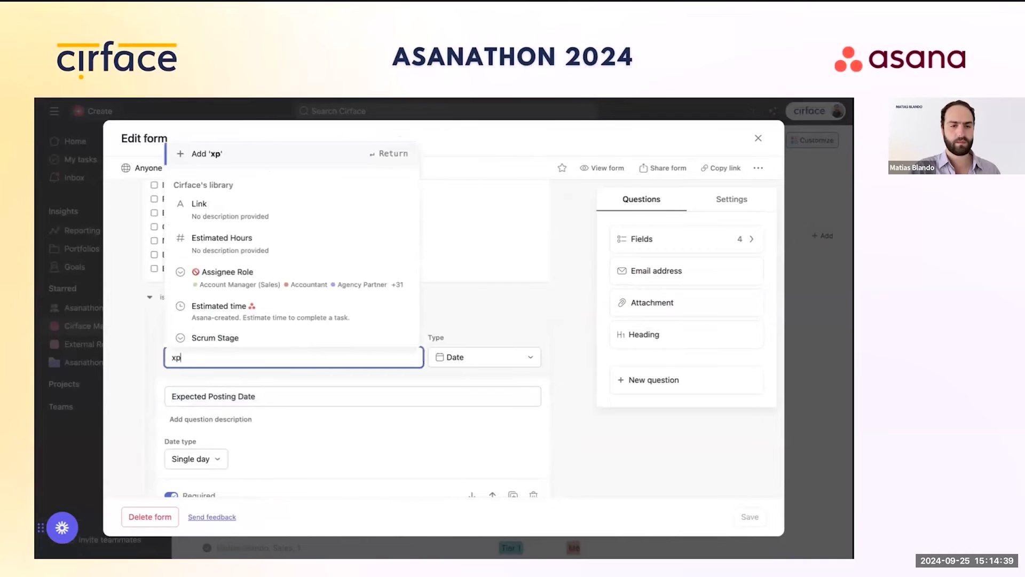
key("BackSpace")
key("BackSpace")
key("BackSpace")
key("BackSpace")
type("Expected")
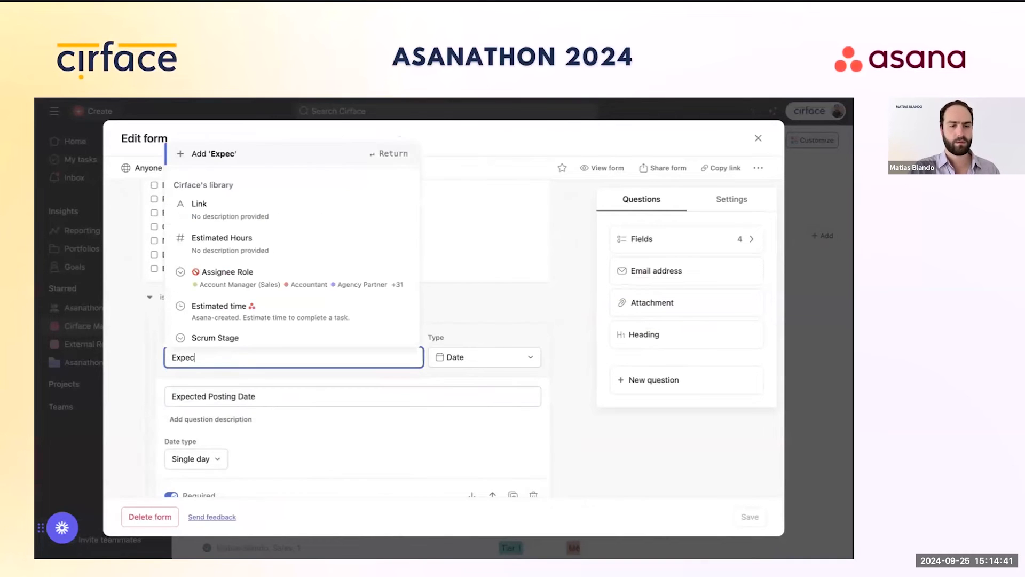
key("BackSpace")
key("BackSpace")
key("BackSpace")
key("BackSpace")
key("BackSpace")
key("BackSpace")
key("BackSpace")
key("BackSpace")
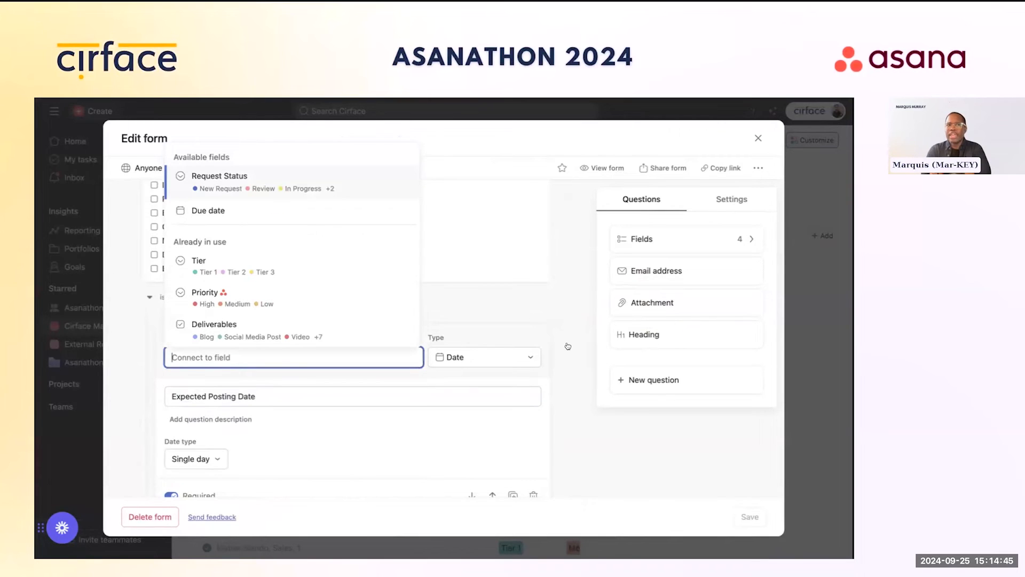
left_click(567, 346)
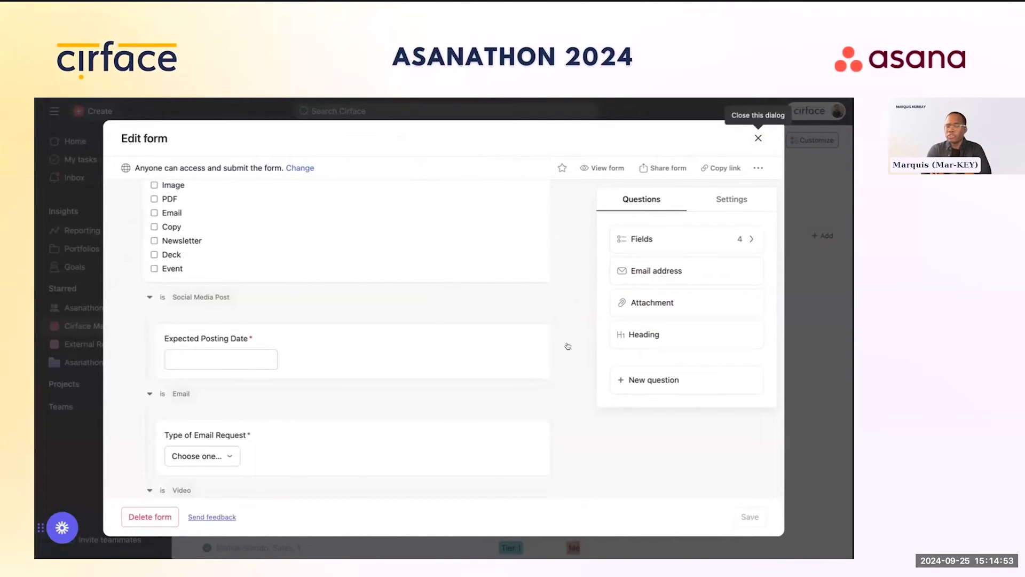
left_click(758, 137)
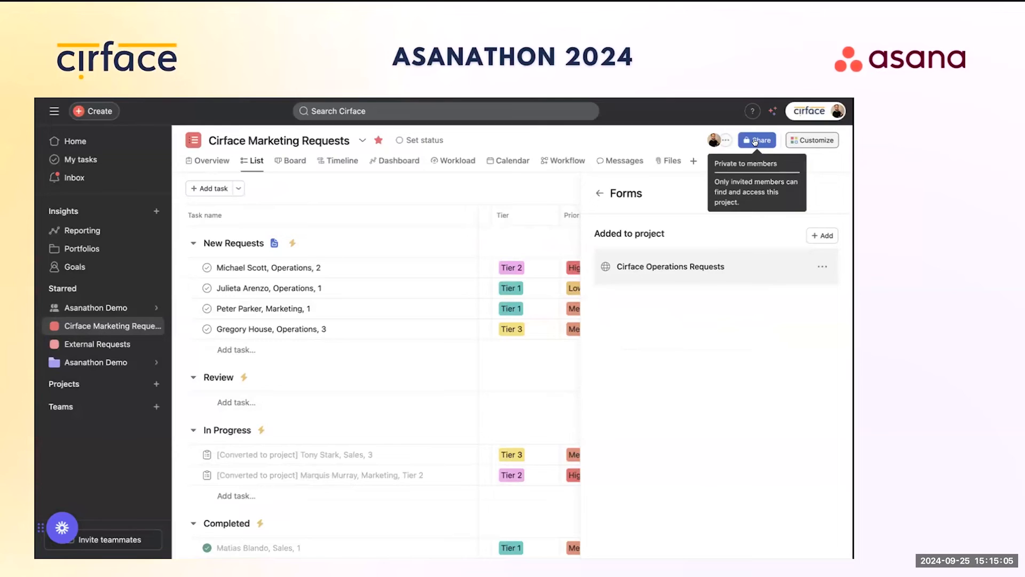
left_click(599, 193)
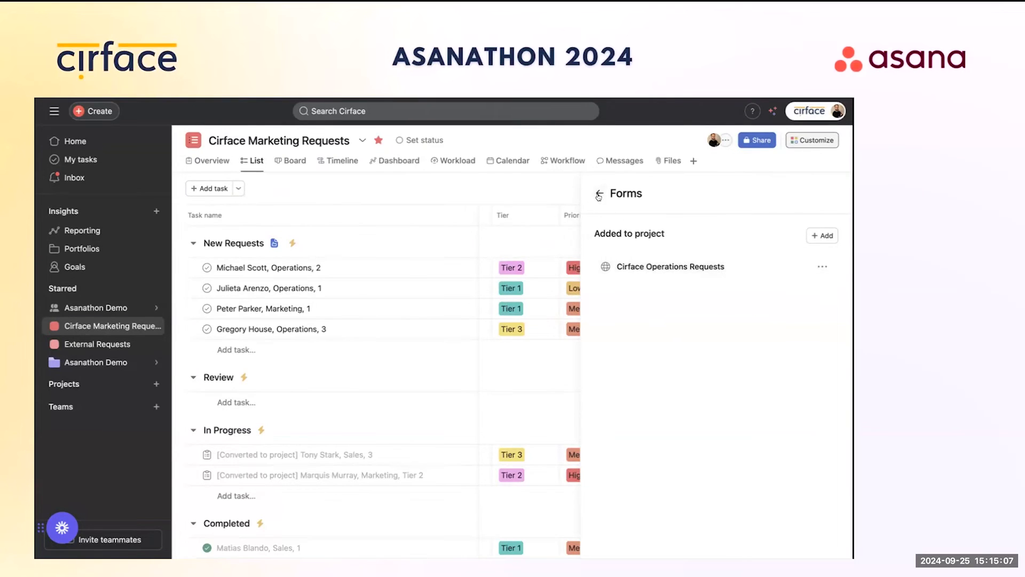
left_click(825, 195)
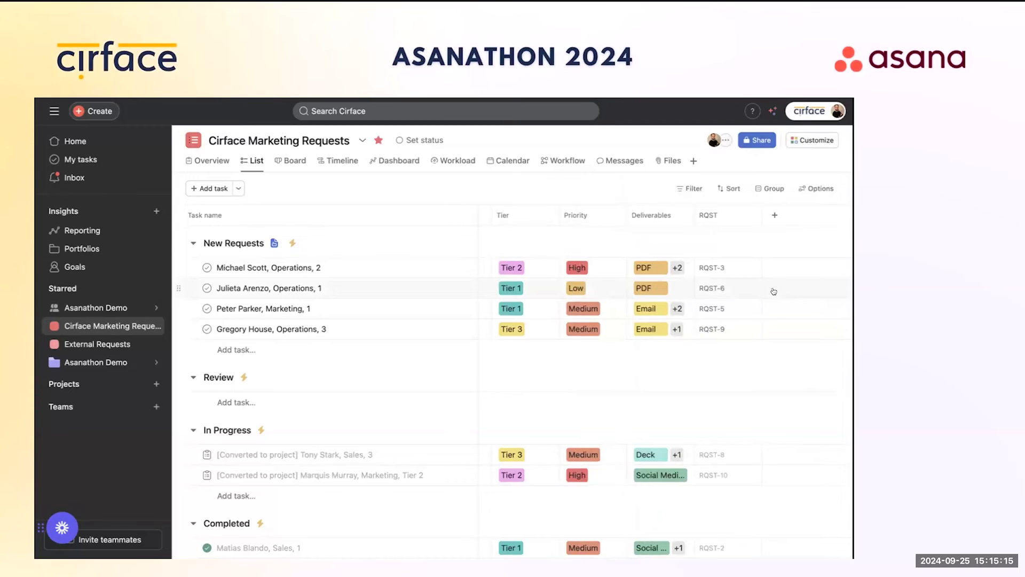
Step: Select the RQST-6 cell and scroll left to the Assignee, Due date and Request Status columns
left_click(713, 289)
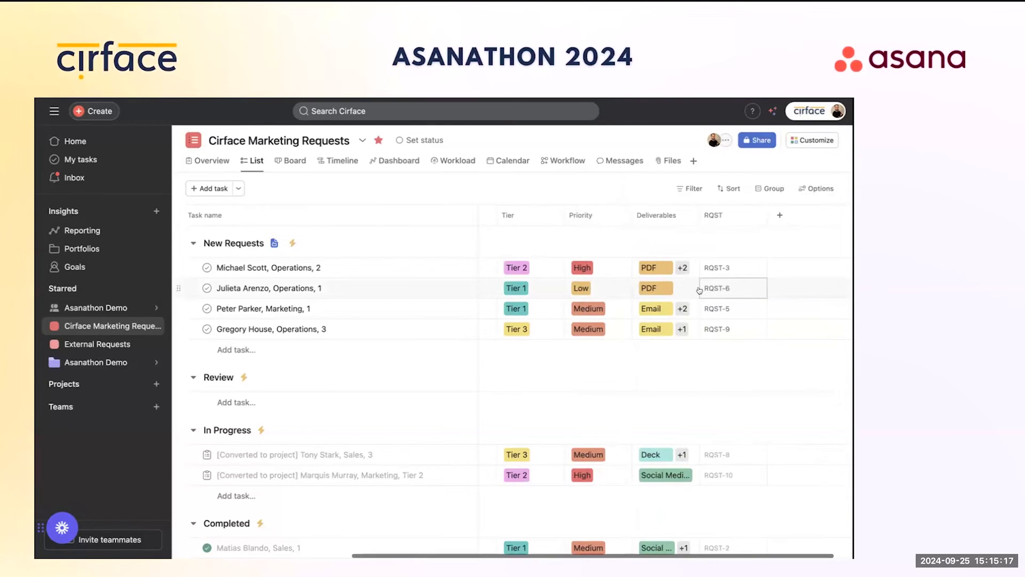
scroll(699, 290, "left", 5)
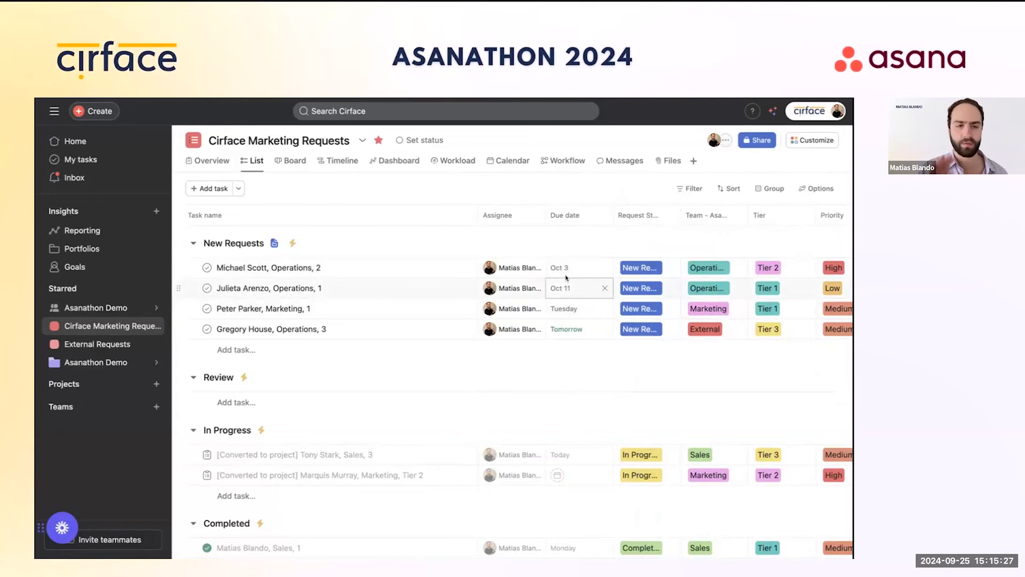
Step: Add a new custom rule named 'Project Start Date Upcoming' from the project's Rules
left_click(809, 141)
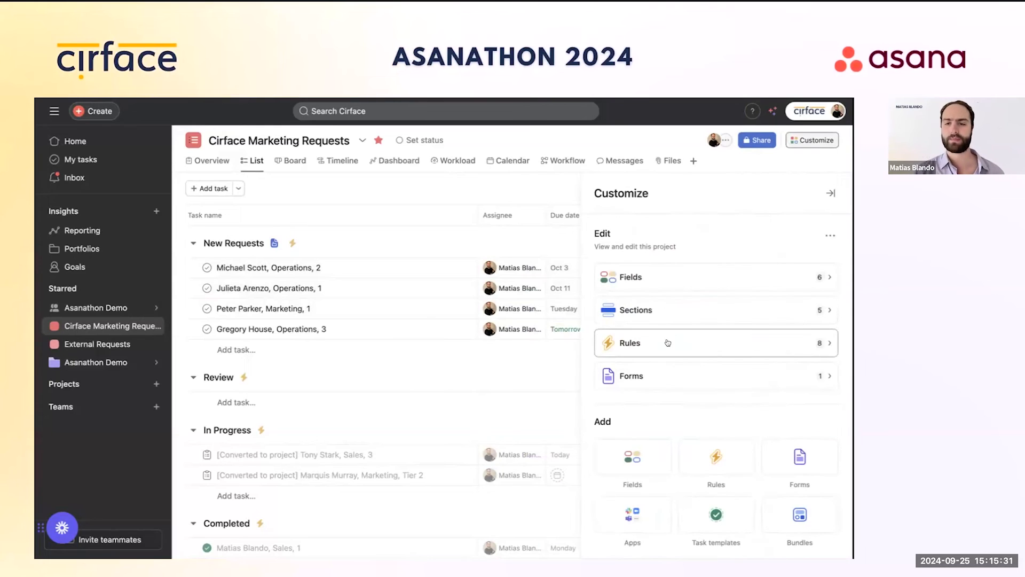
left_click(740, 343)
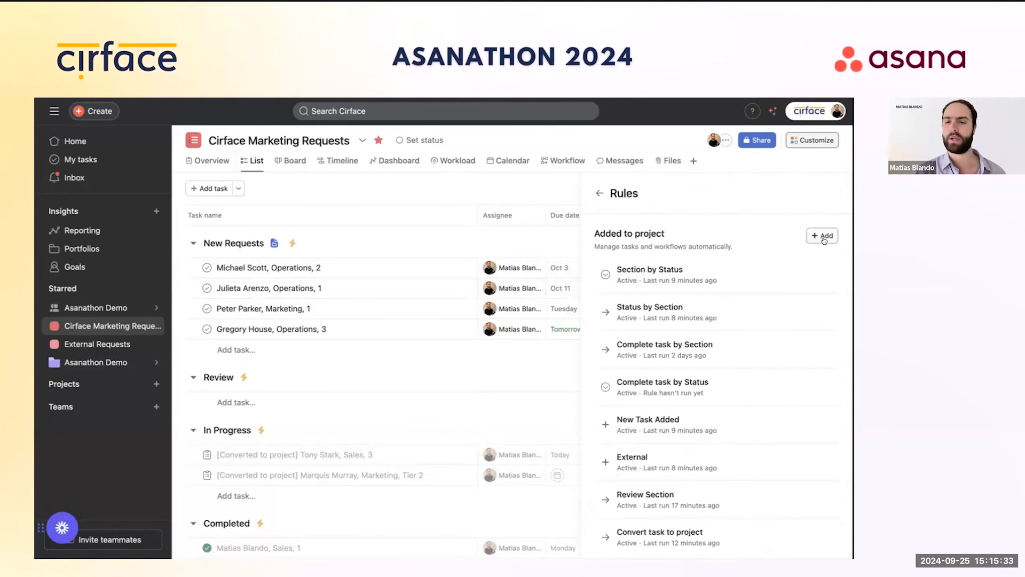
left_click(300, 224)
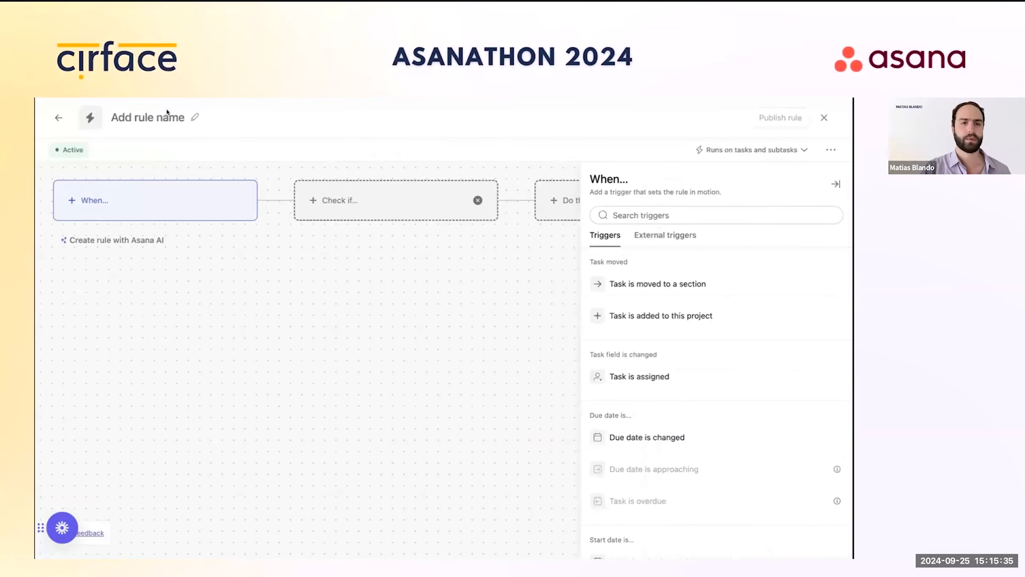
left_click(195, 117)
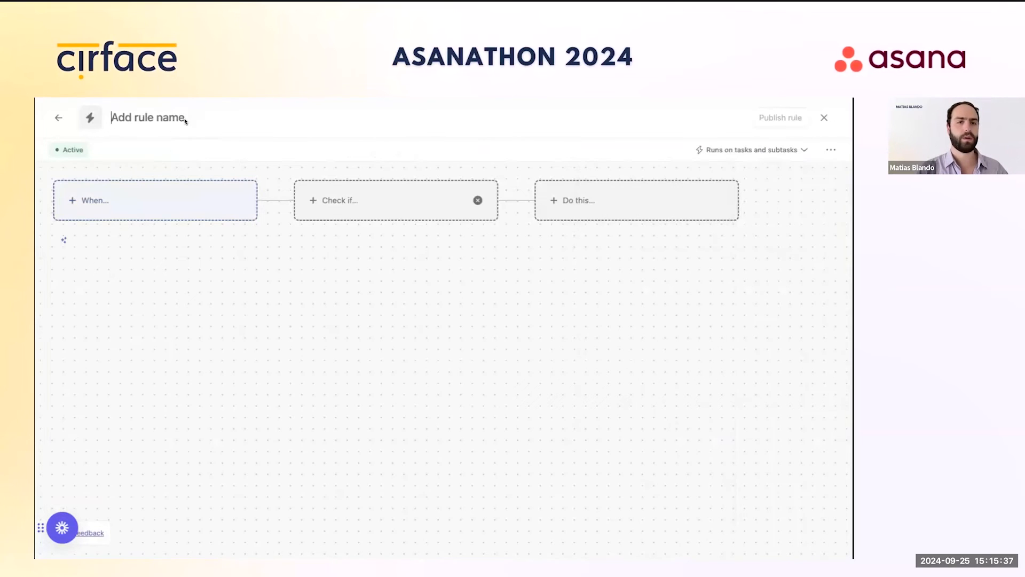
type("Project ")
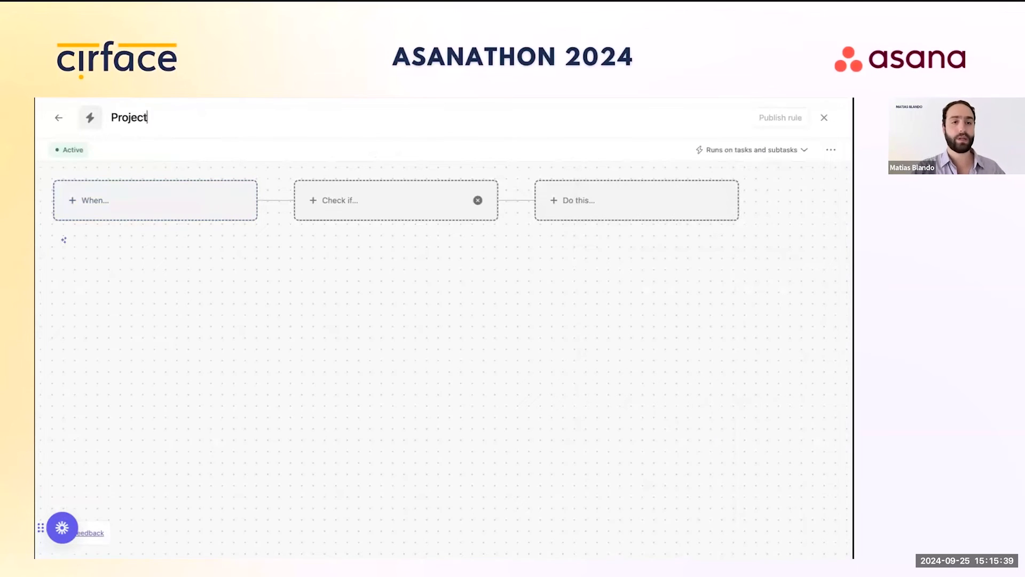
type("Start ")
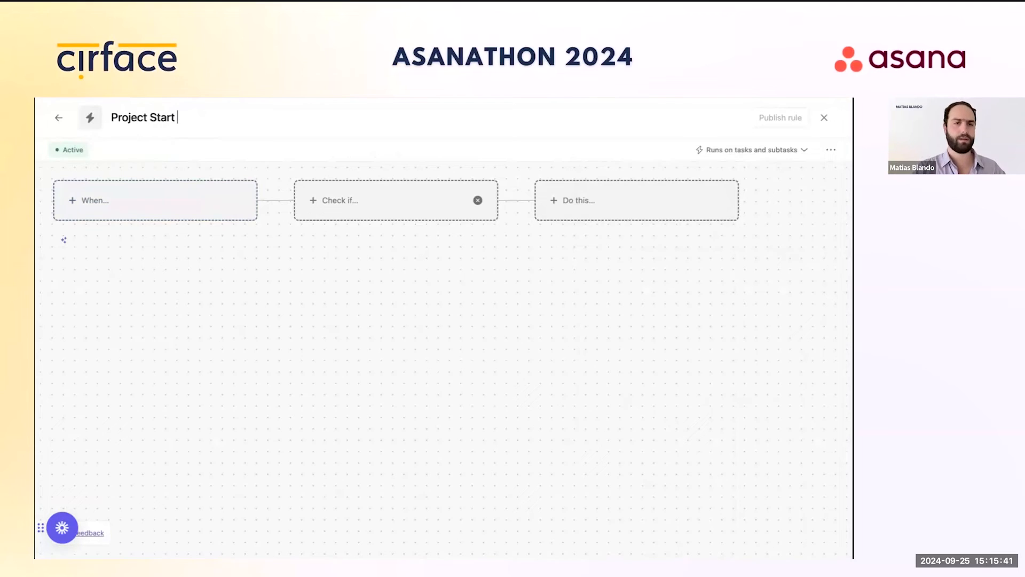
type("Date Upcoming")
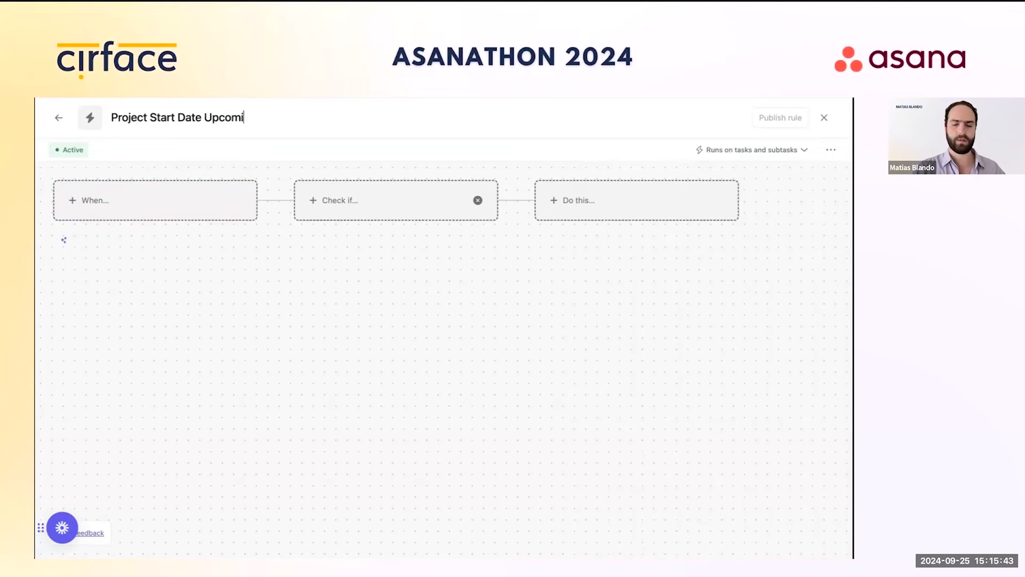
left_click(286, 129)
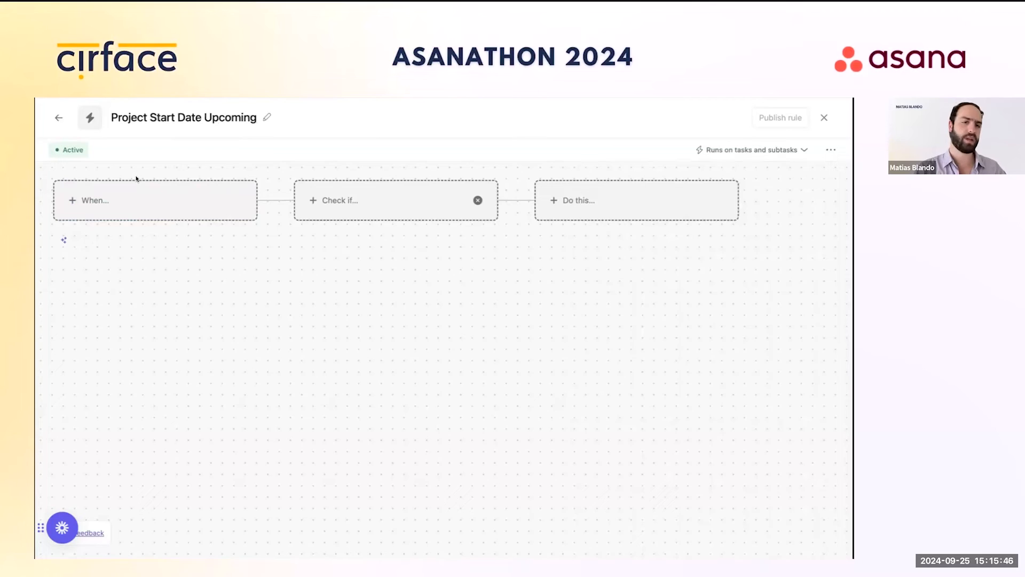
Step: Set the rule to run on tasks only
left_click(188, 202)
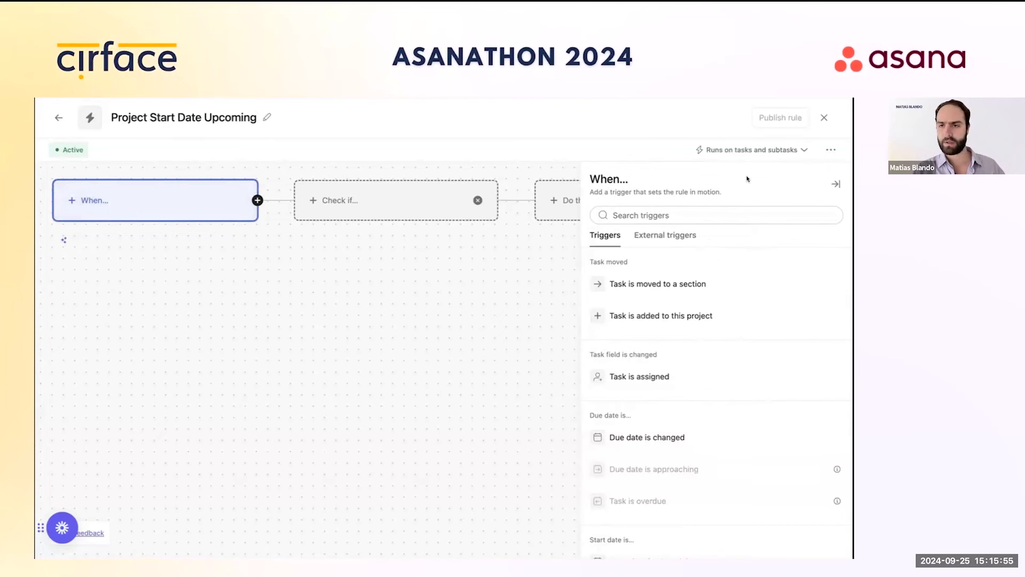
left_click(758, 150)
left_click(689, 202)
left_click(777, 150)
left_click(780, 151)
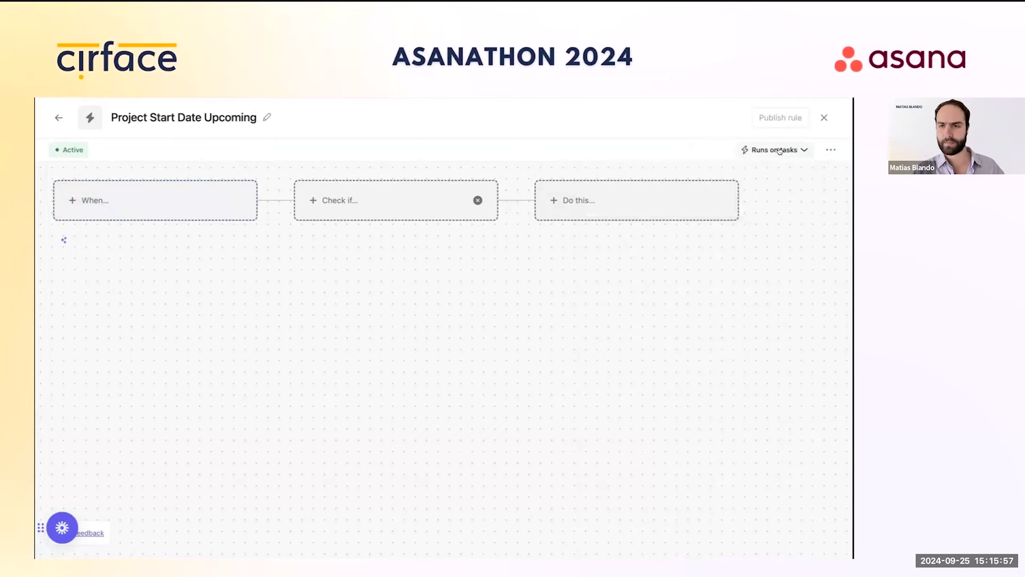
Step: Trigger the rule 1 week before the due date and remove the Check if condition step
left_click(239, 193)
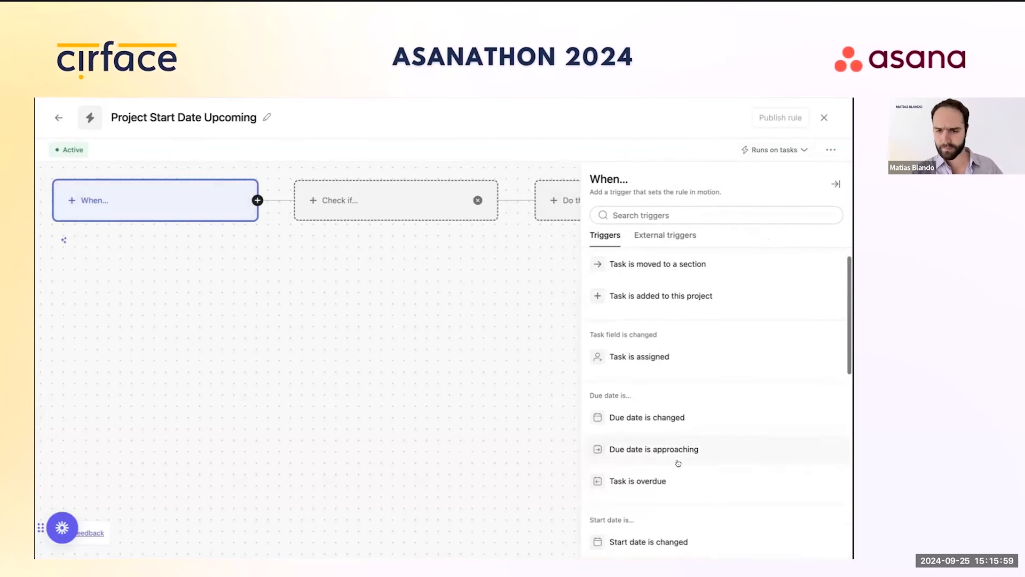
left_click(626, 453)
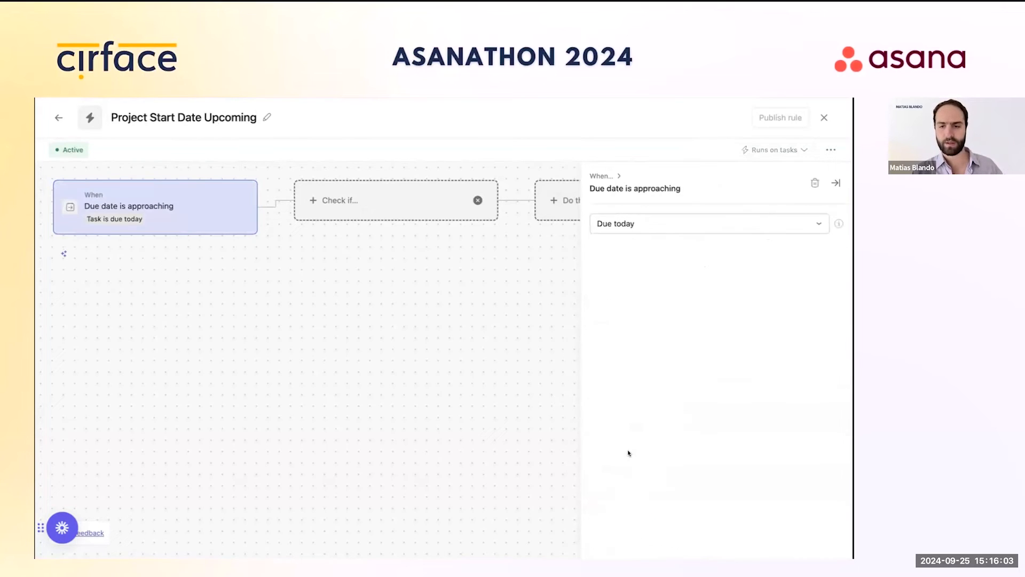
left_click(660, 230)
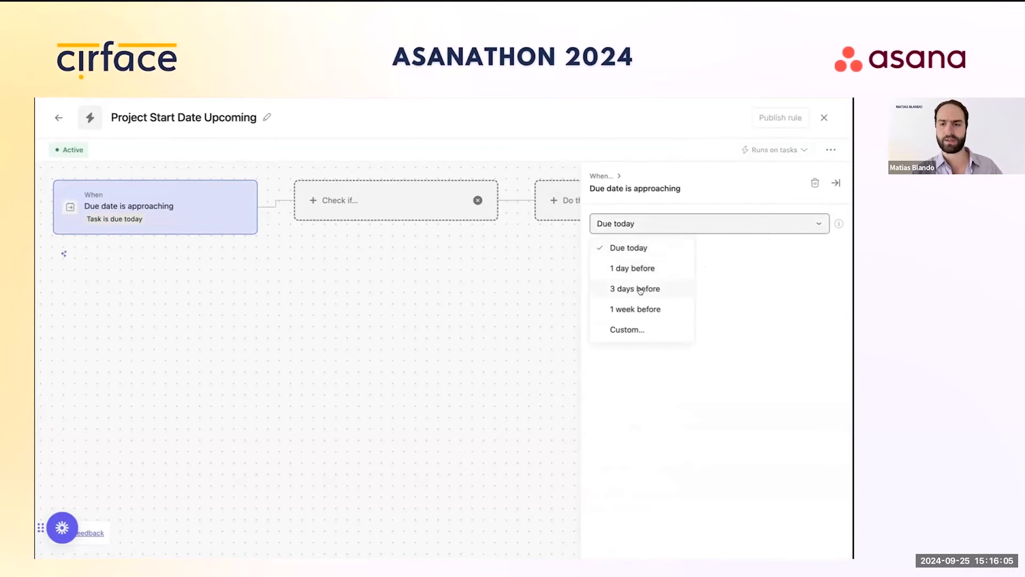
left_click(638, 308)
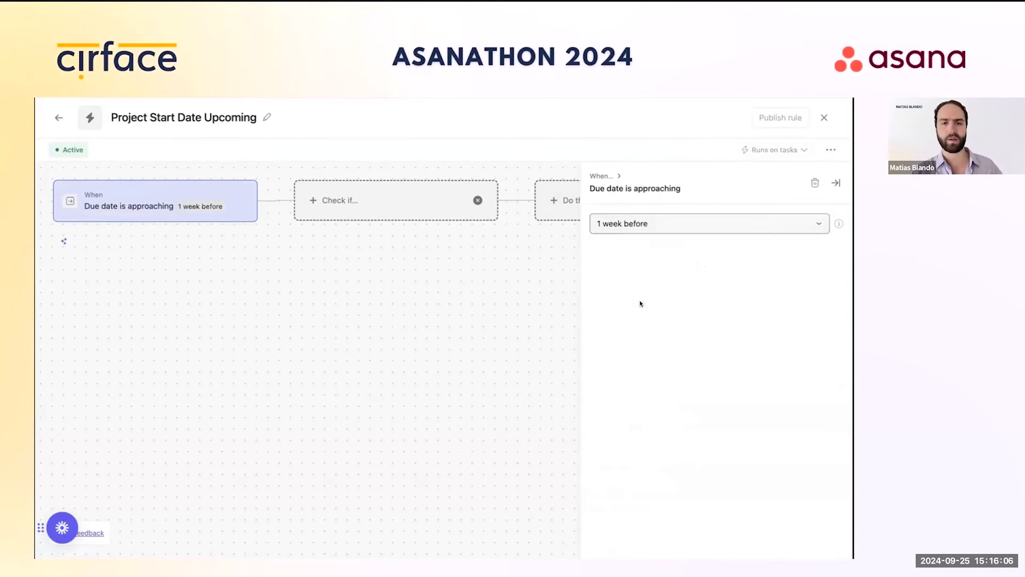
left_click(406, 207)
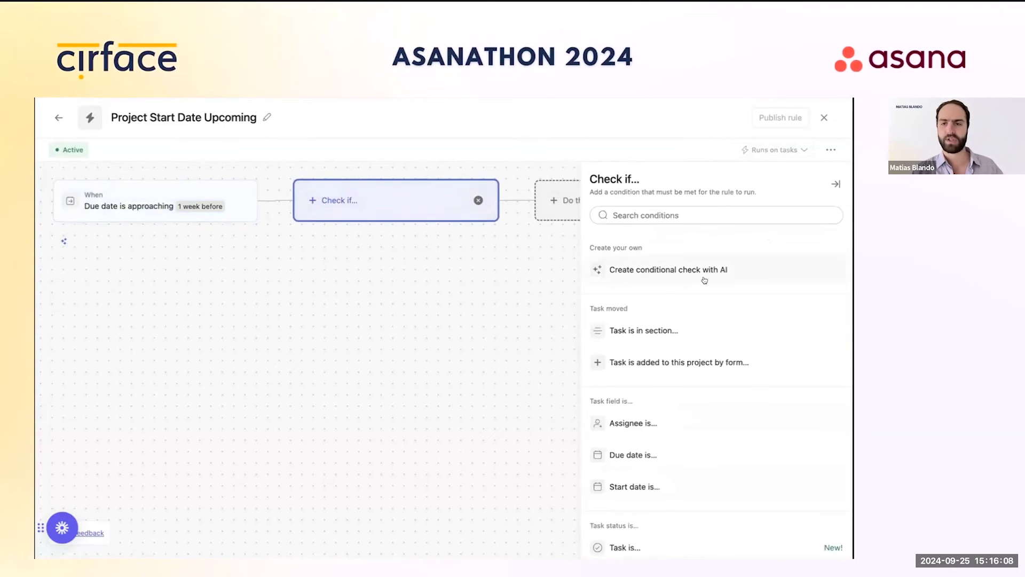
left_click(478, 200)
left_click(350, 200)
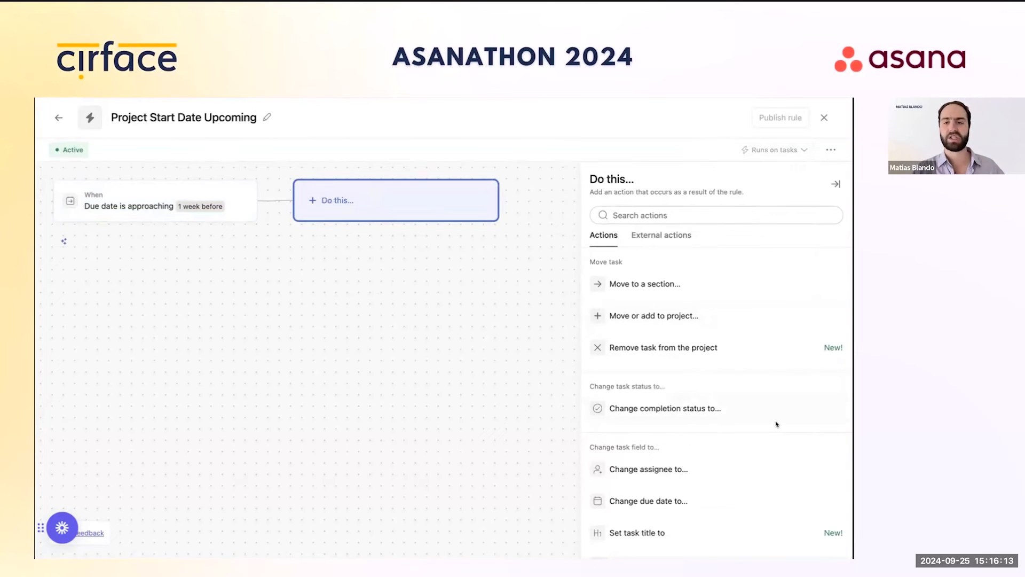
Step: Add a comment action: 'Hey [Assignee], this project should start in 1 week. Please move it to the In Progress Section.'
scroll(775, 422, "down", 5)
left_click(677, 502)
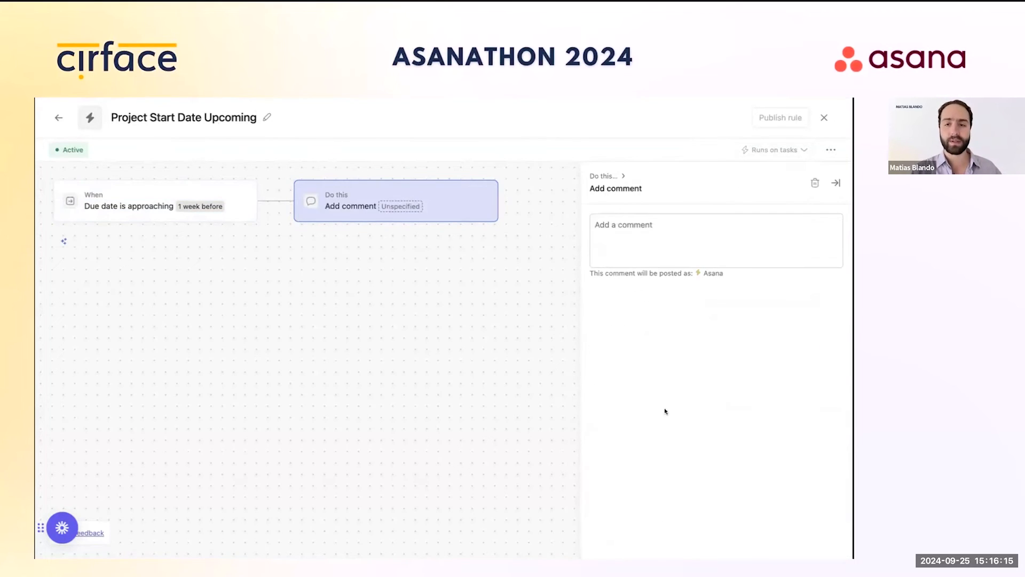
left_click(667, 247)
type("Hey")
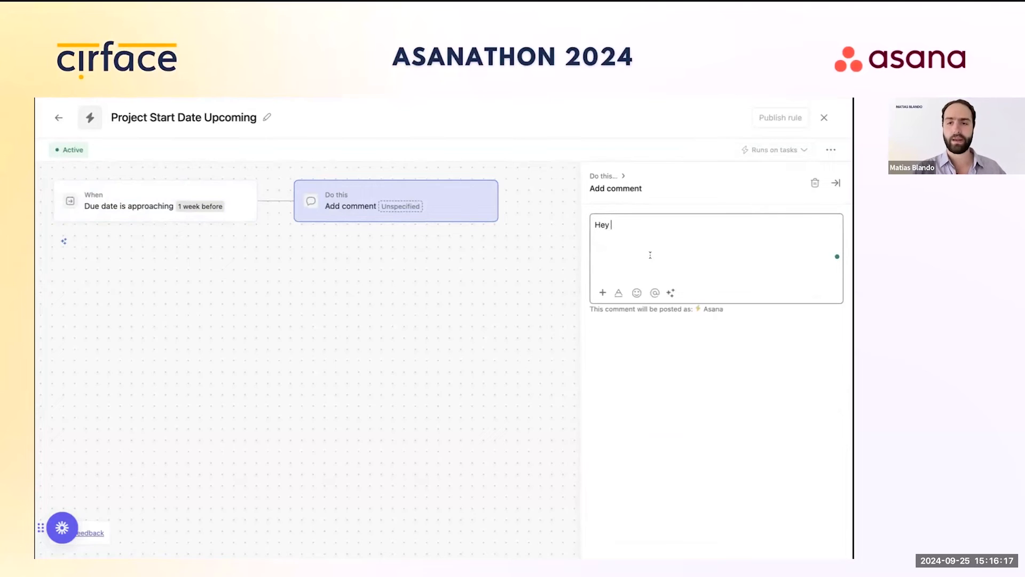
left_click(602, 293)
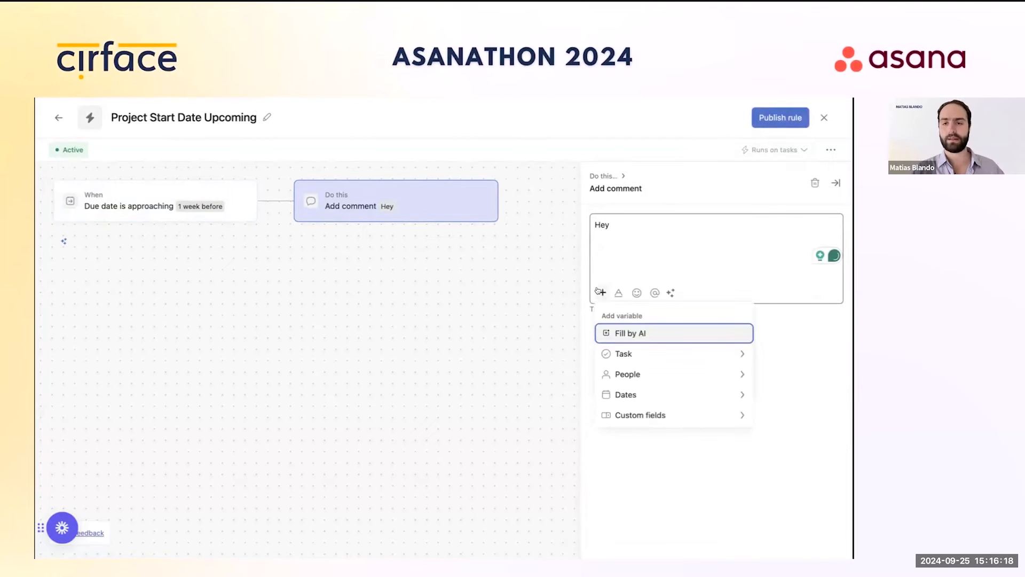
left_click(650, 373)
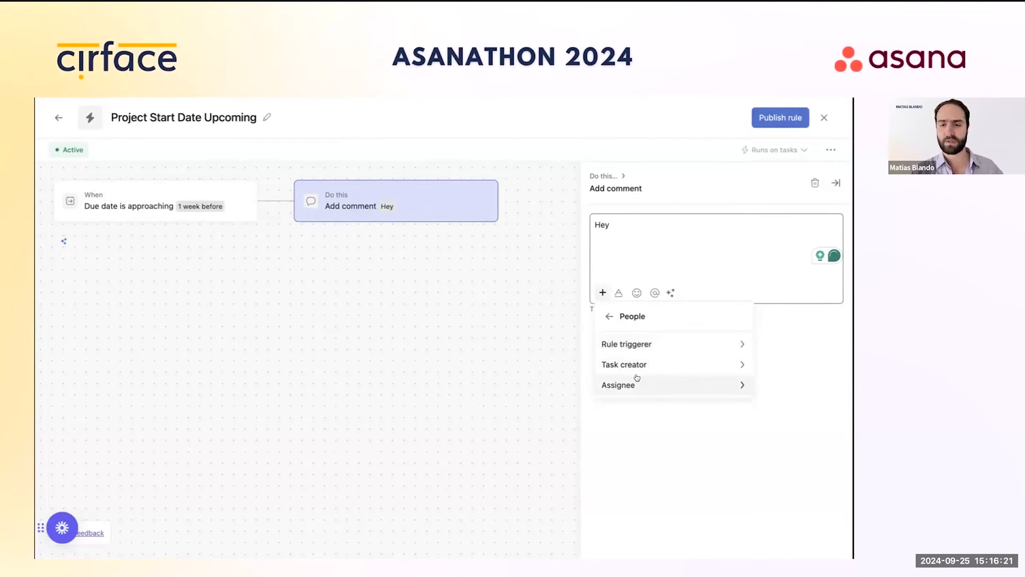
left_click(637, 380)
left_click(633, 353)
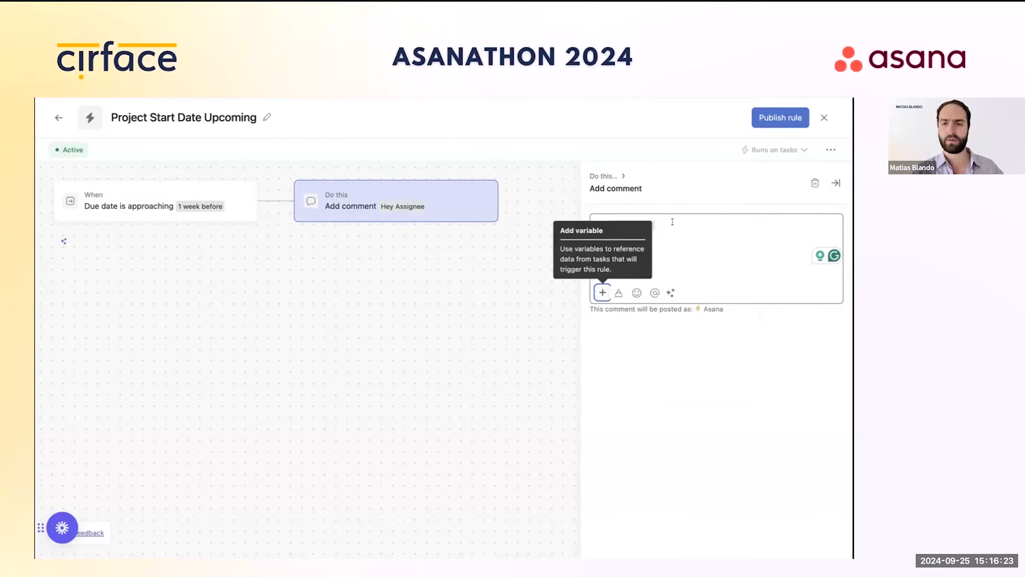
type(", this project should start in 1 week. Please move it to the")
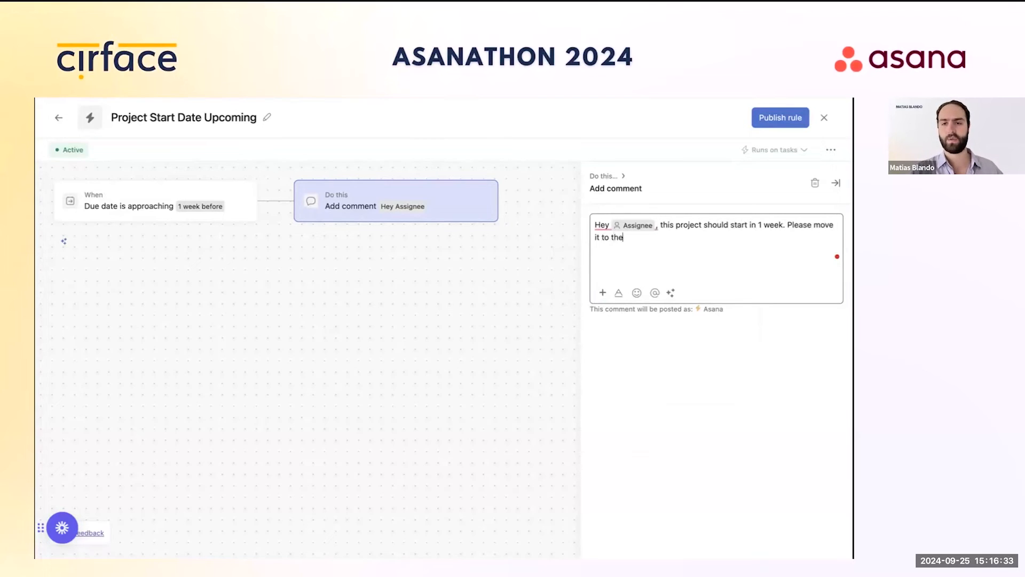
type(" In Progre")
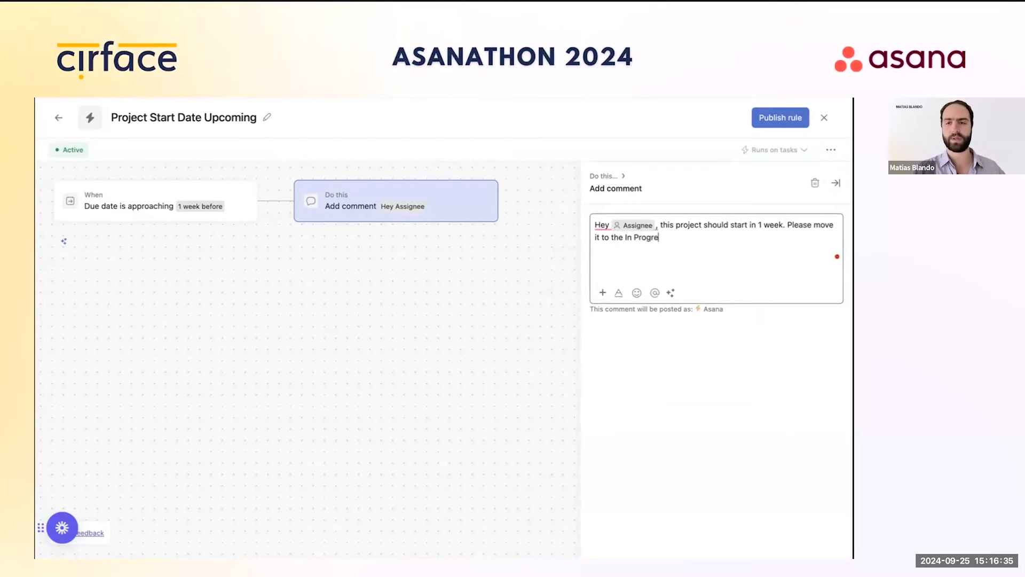
type("ss Section.")
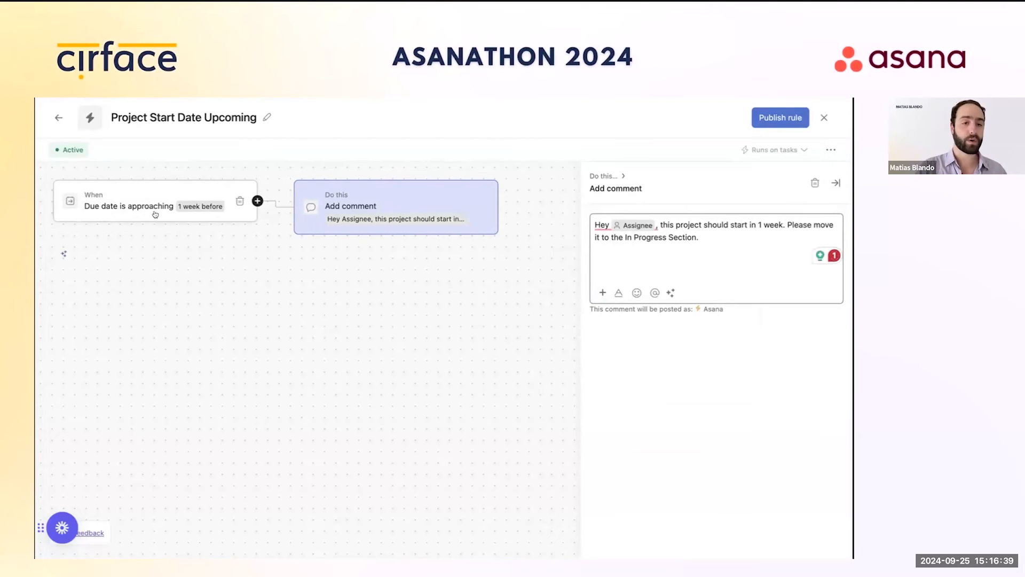
Step: Publish the rule, then reopen it from the Rules list for editing
left_click(761, 116)
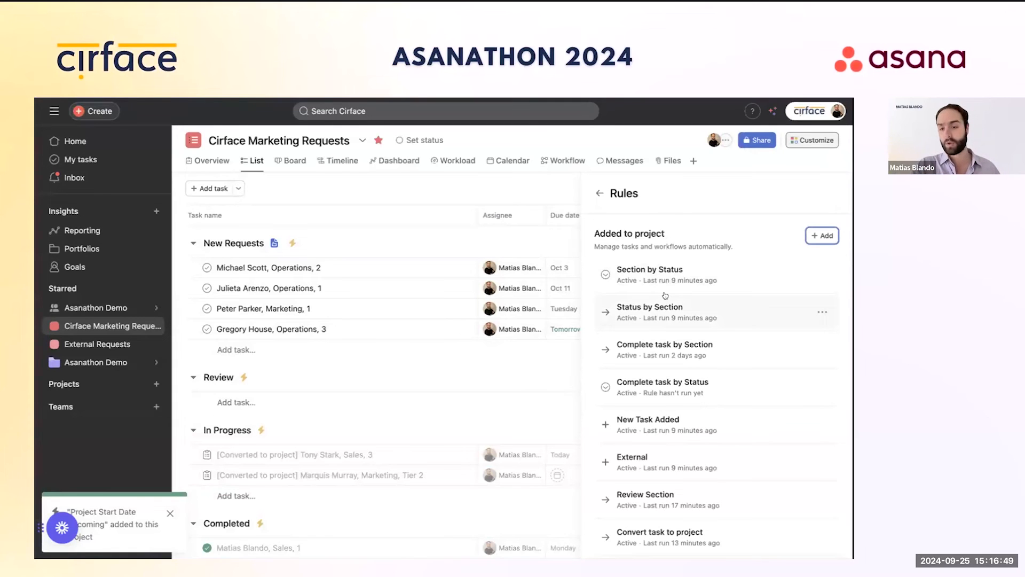
scroll(694, 429, "down", 2)
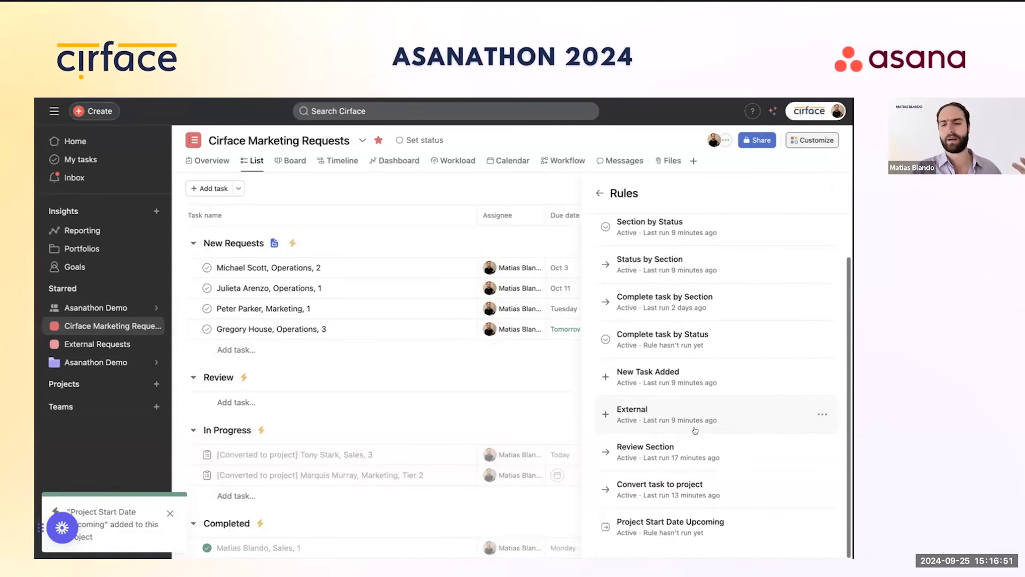
left_click(745, 522)
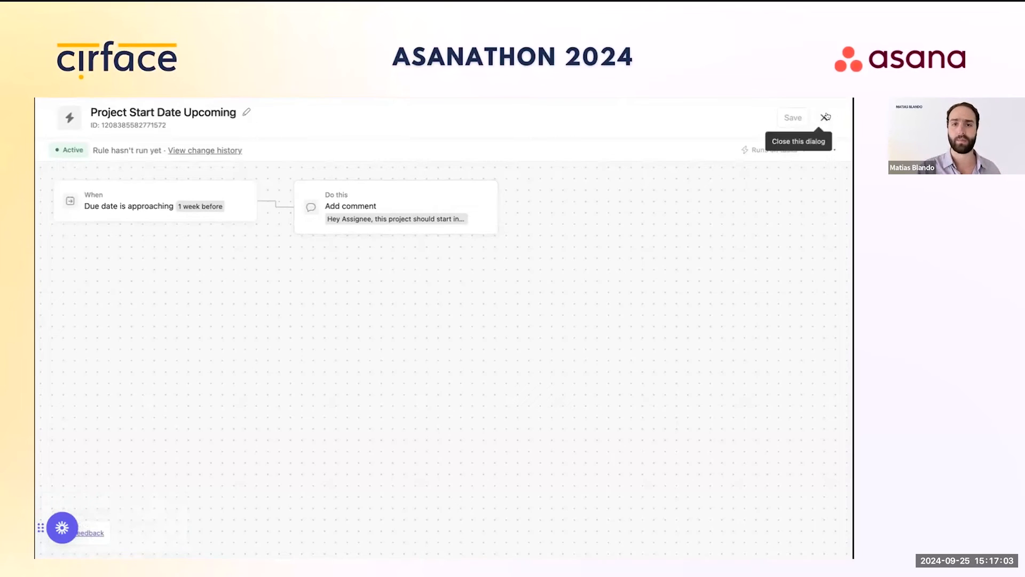
Step: Mention two teammates on a new line at the end of the comment and save the rule
left_click(386, 206)
left_click(759, 249)
key("Return")
type("@marq")
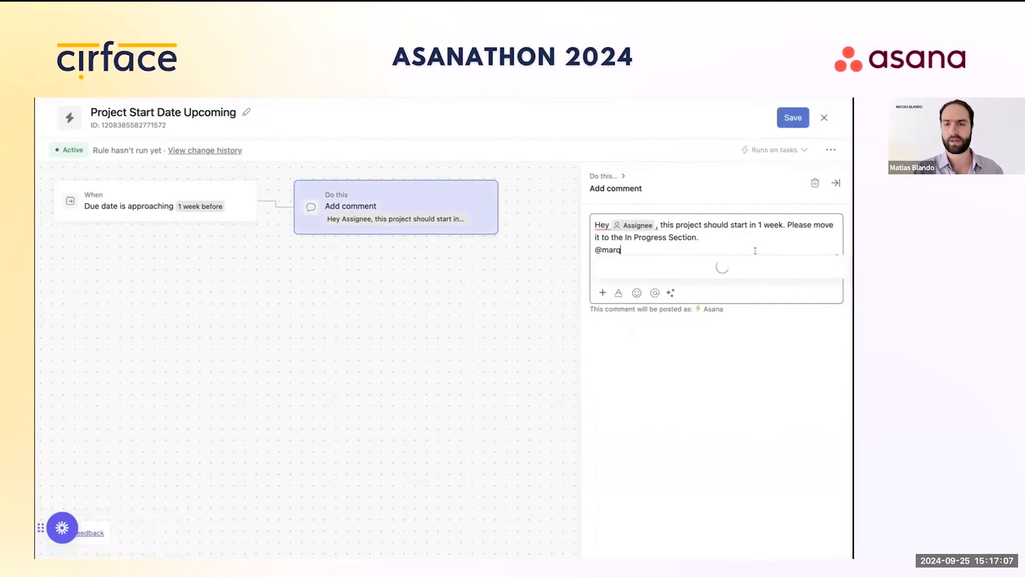
key("Return")
type("@mati")
key("Return")
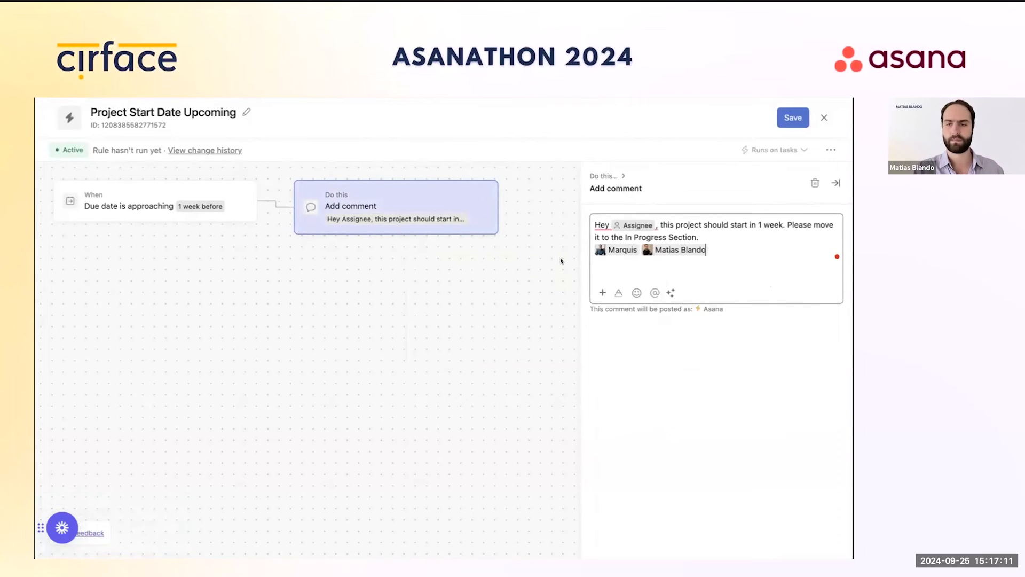
left_click(787, 119)
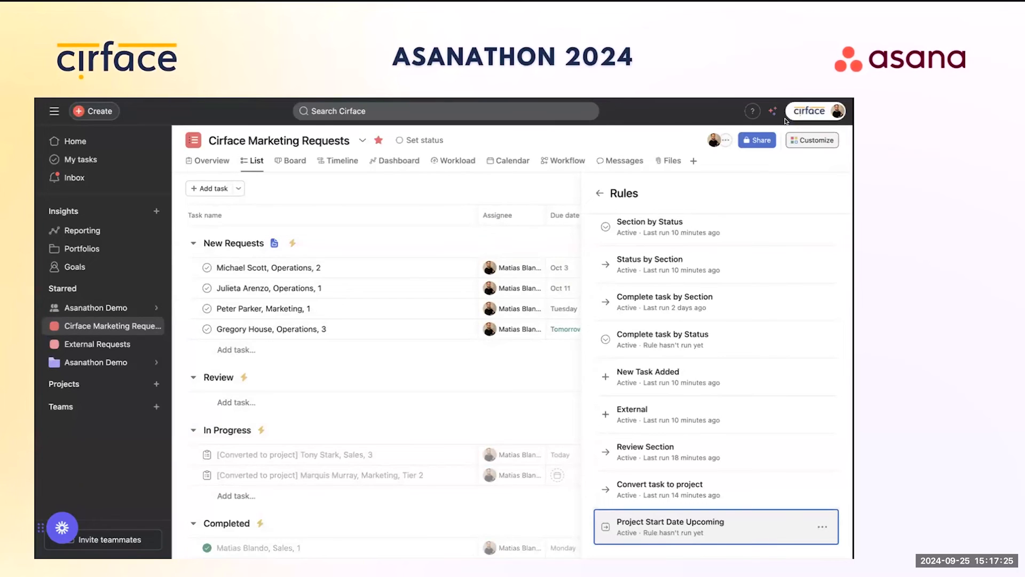
Step: Close the Rules and Customize panels to return to the full List view
left_click(599, 193)
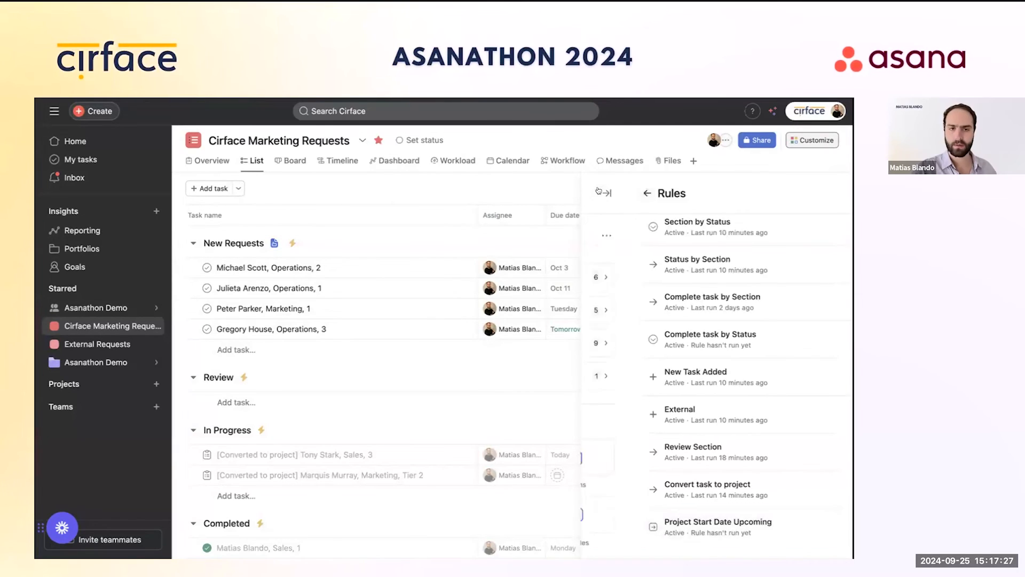
left_click(827, 192)
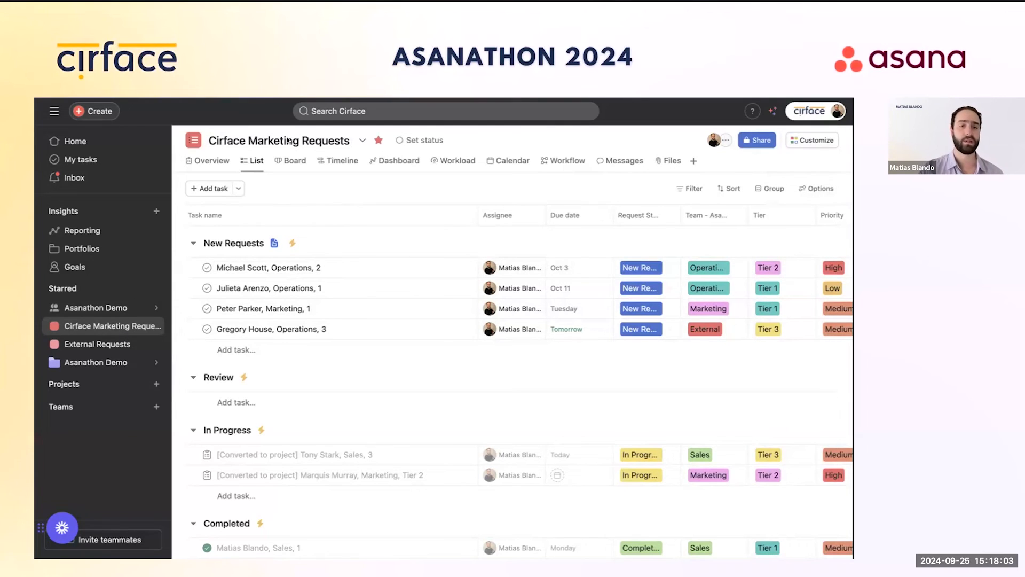
Step: Open the Asanathon Demo portfolio and scan its project columns
left_click(92, 363)
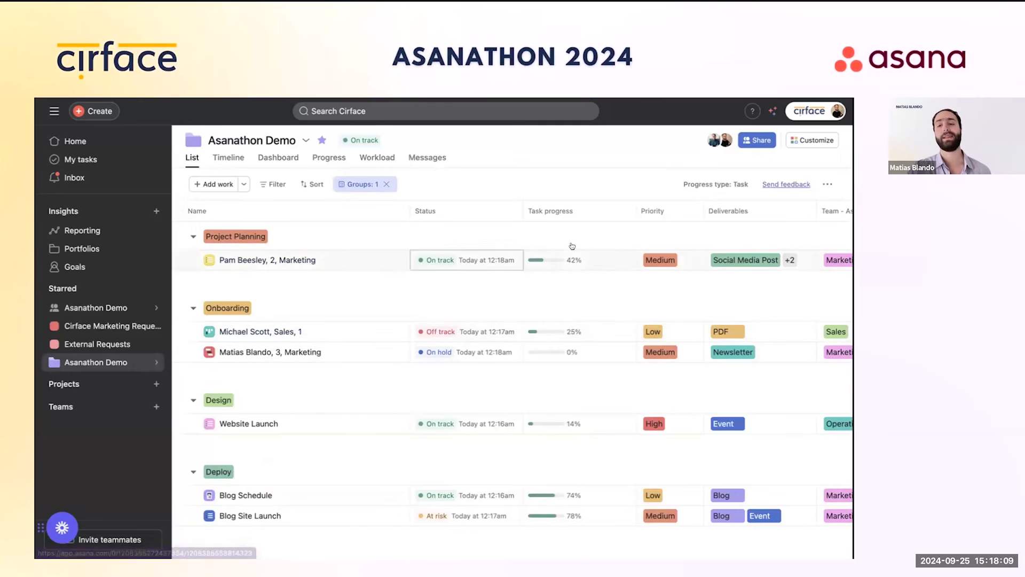
scroll(760, 275, "right", 3)
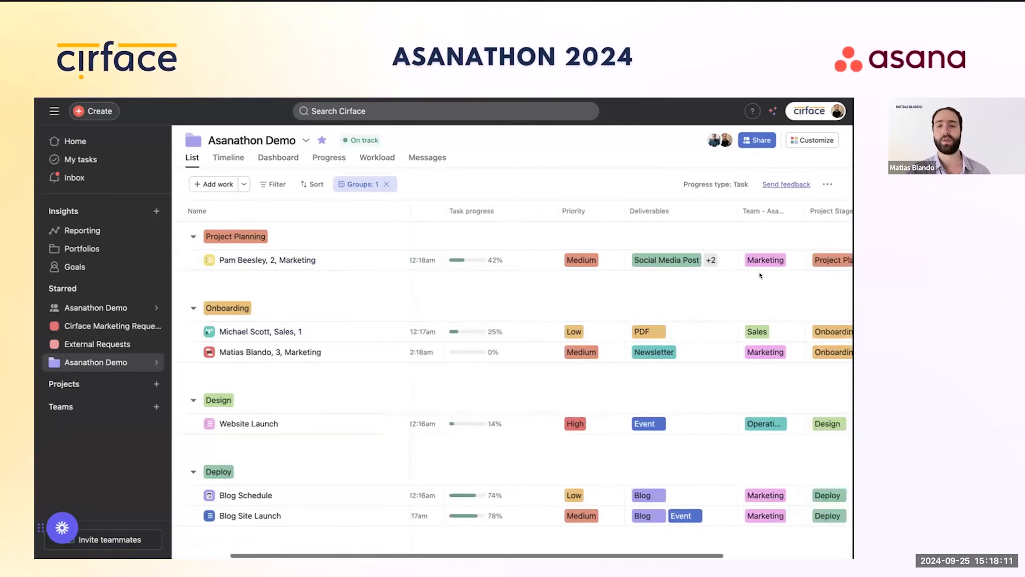
scroll(760, 276, "right", 5)
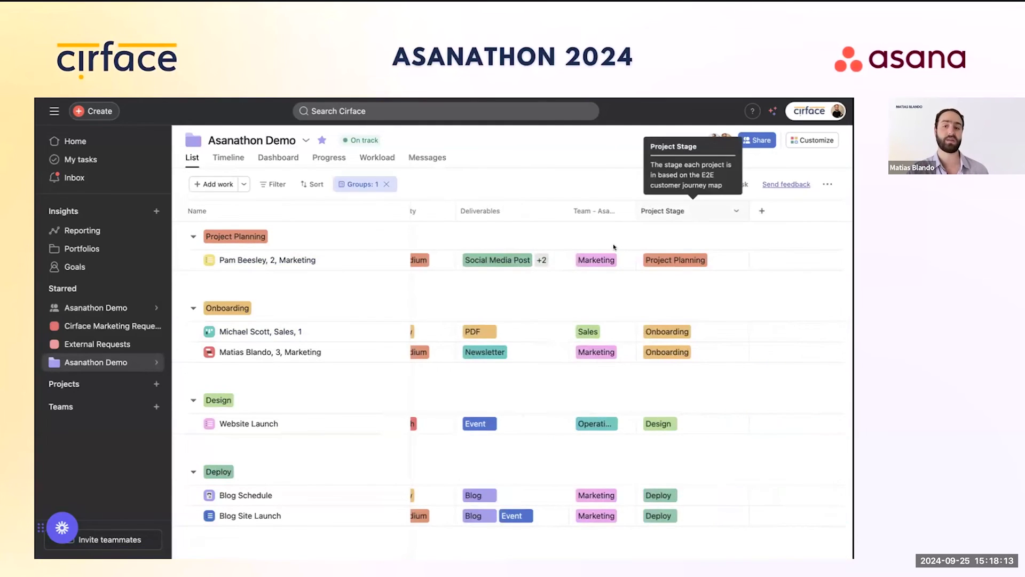
scroll(613, 246, "left", 8)
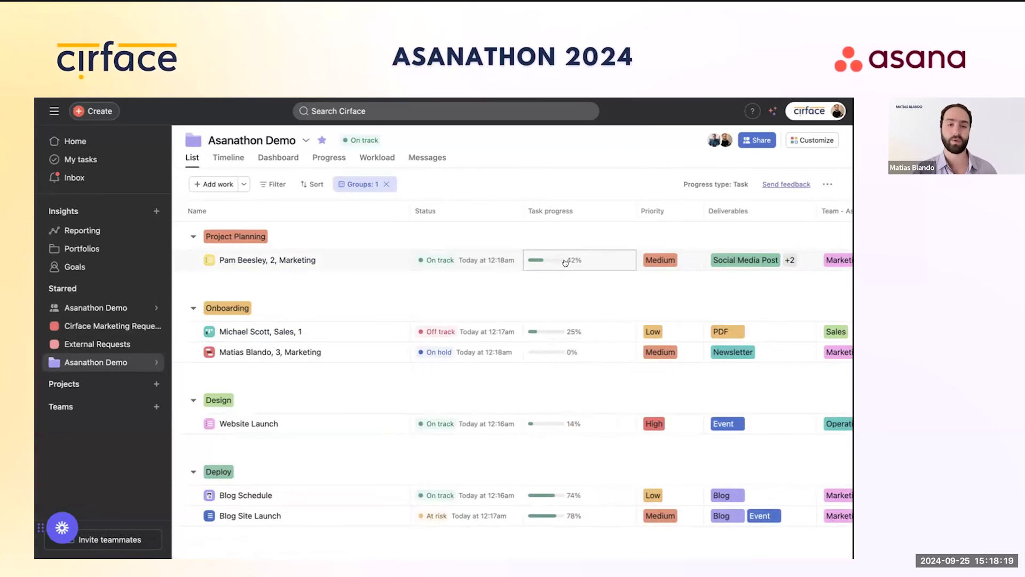
Step: Group the portfolio's projects by Priority and save that layout as the default
left_click(386, 184)
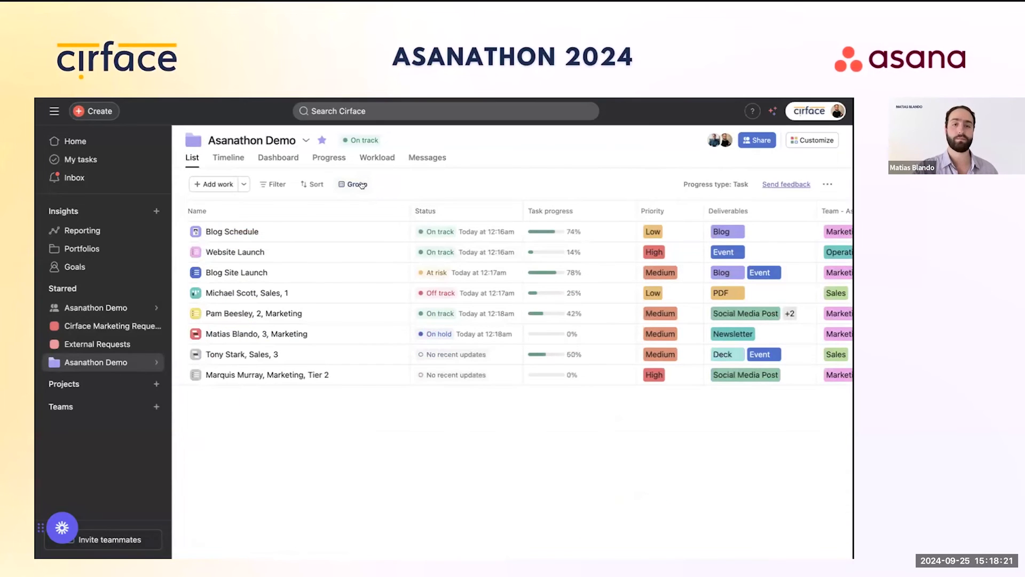
left_click(362, 184)
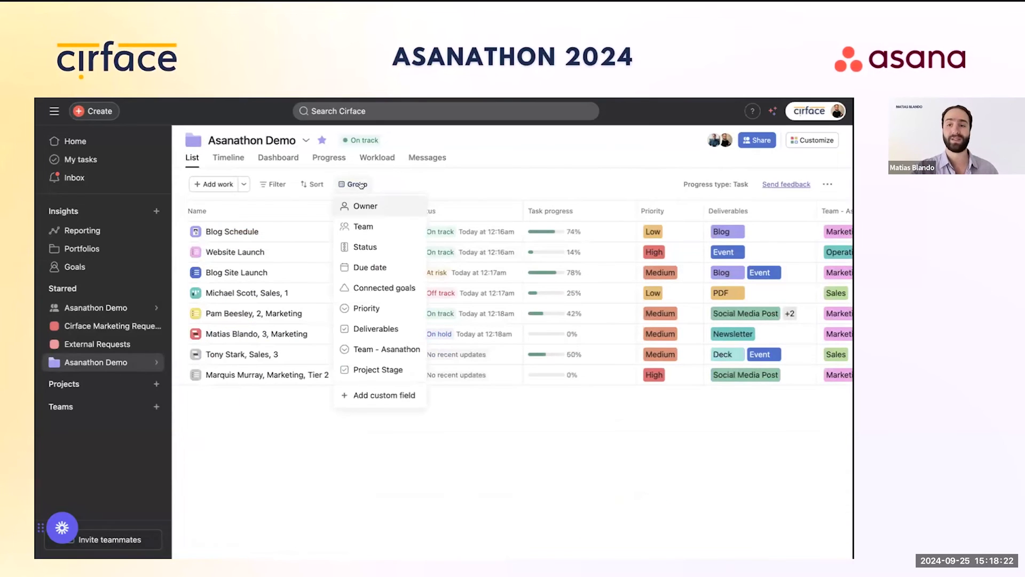
left_click(377, 308)
left_click(827, 182)
left_click(791, 209)
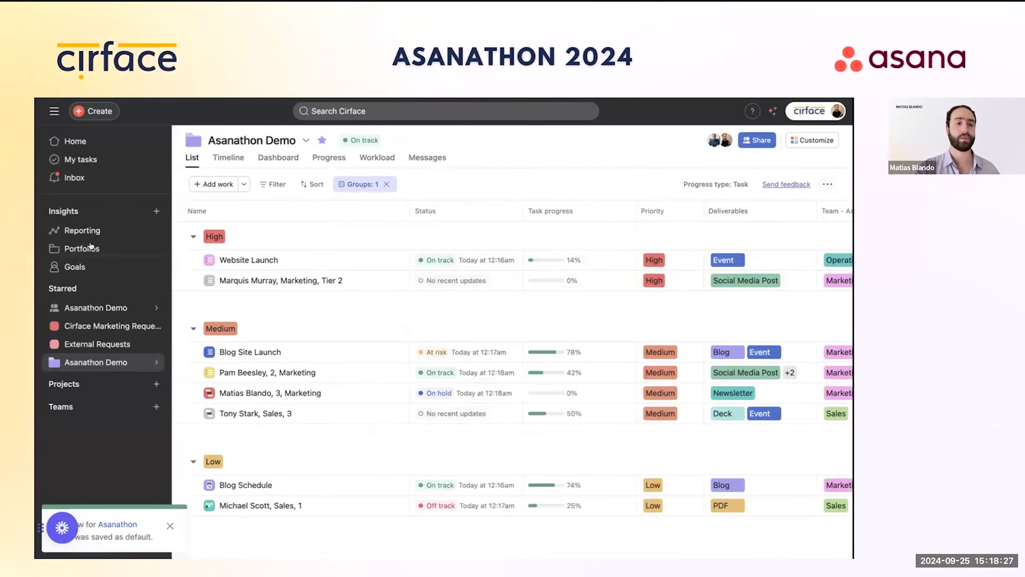
mouse_move(101, 361)
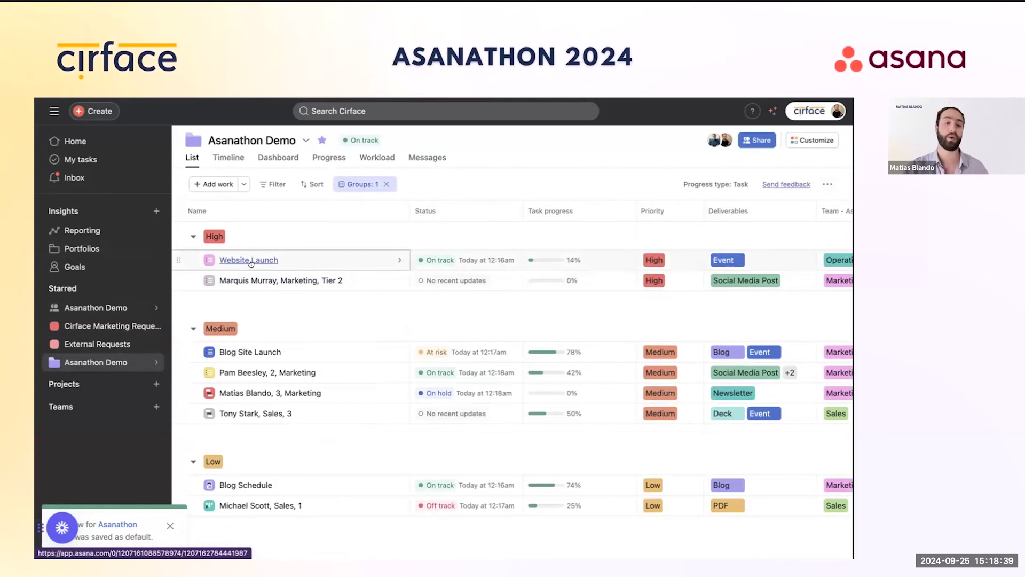
mouse_move(536, 282)
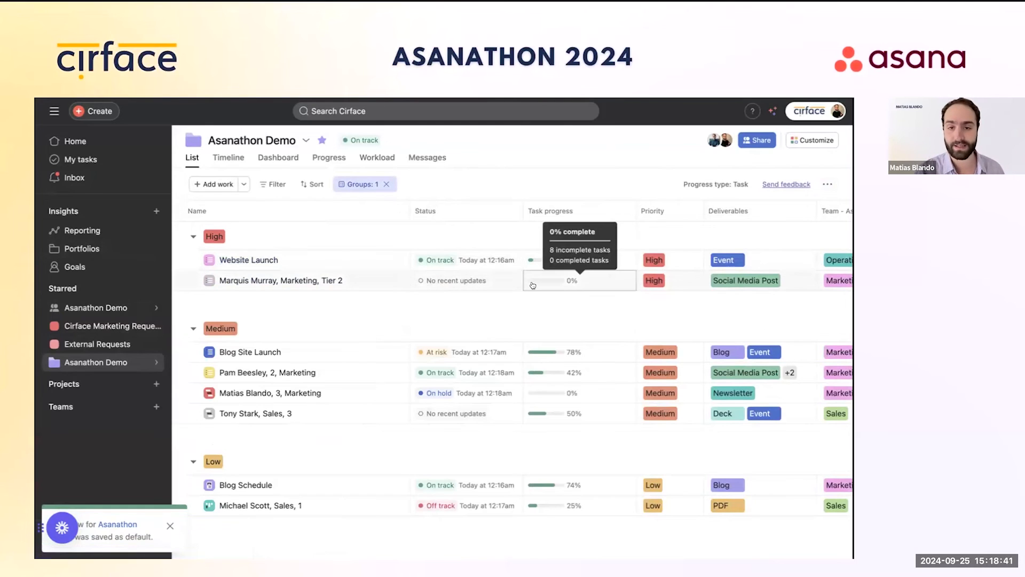
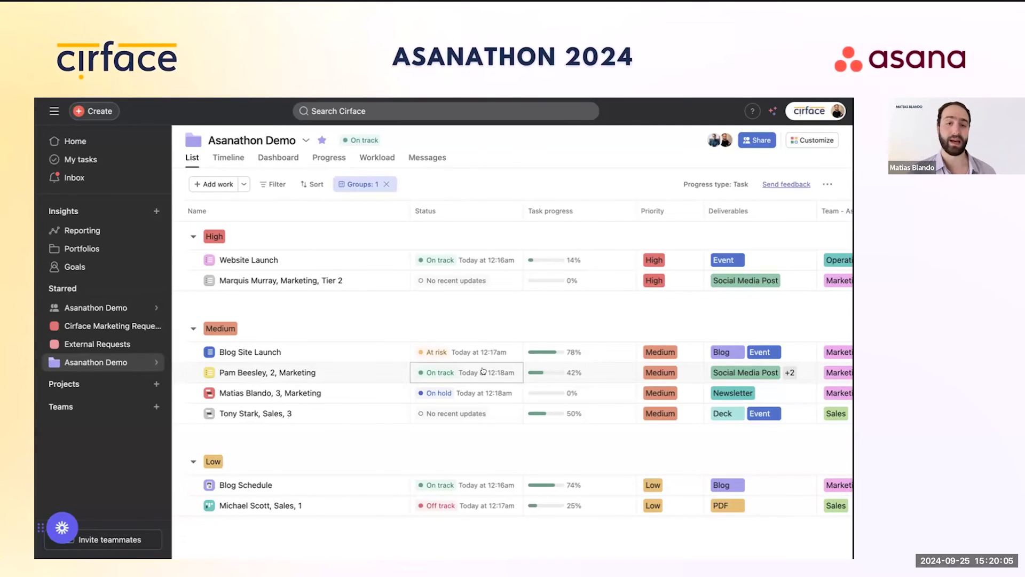
Step: Filter the portfolio's projects to the Marketing team, then remove the team filter
left_click(273, 183)
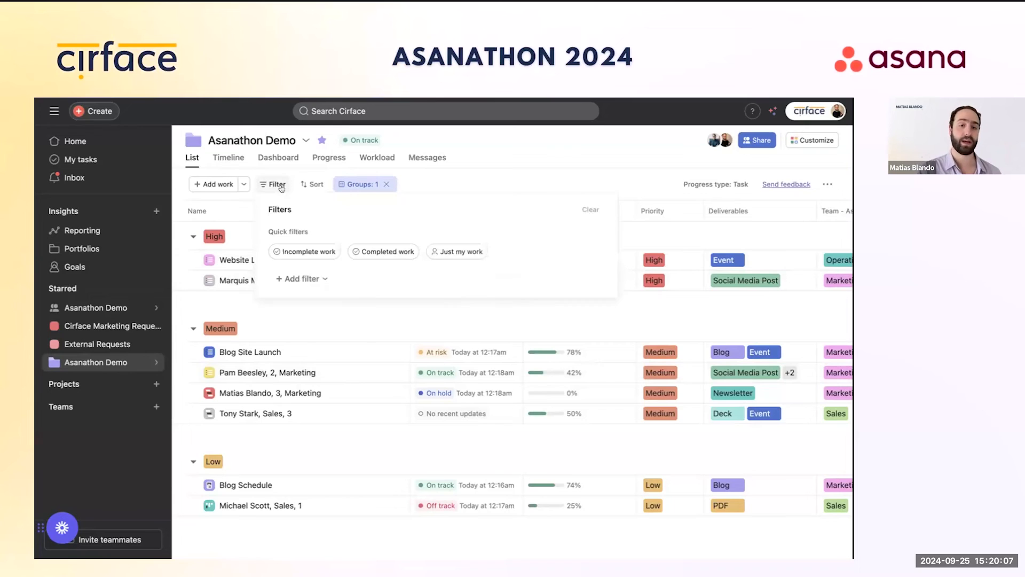
left_click(302, 279)
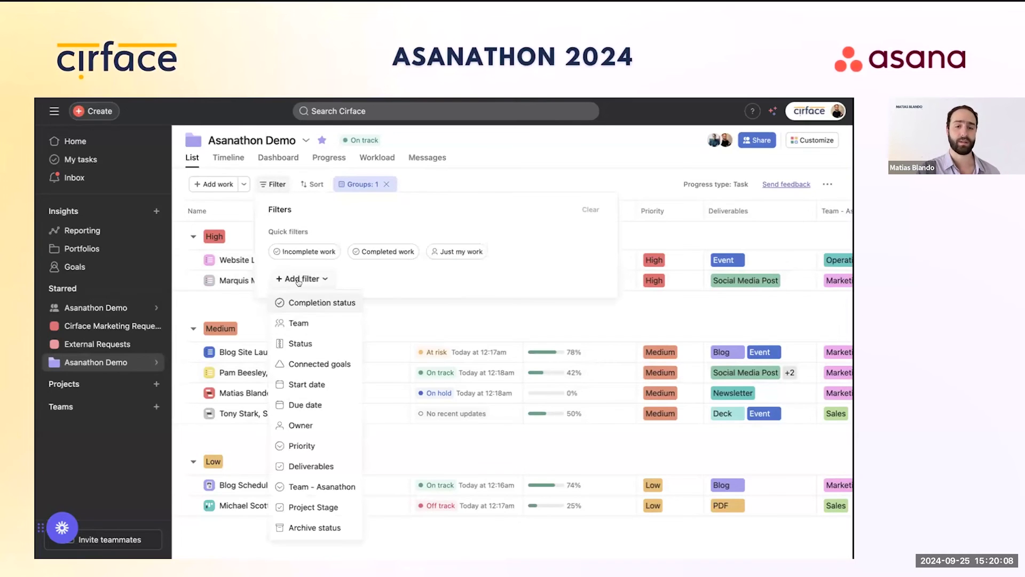
left_click(327, 323)
type("m")
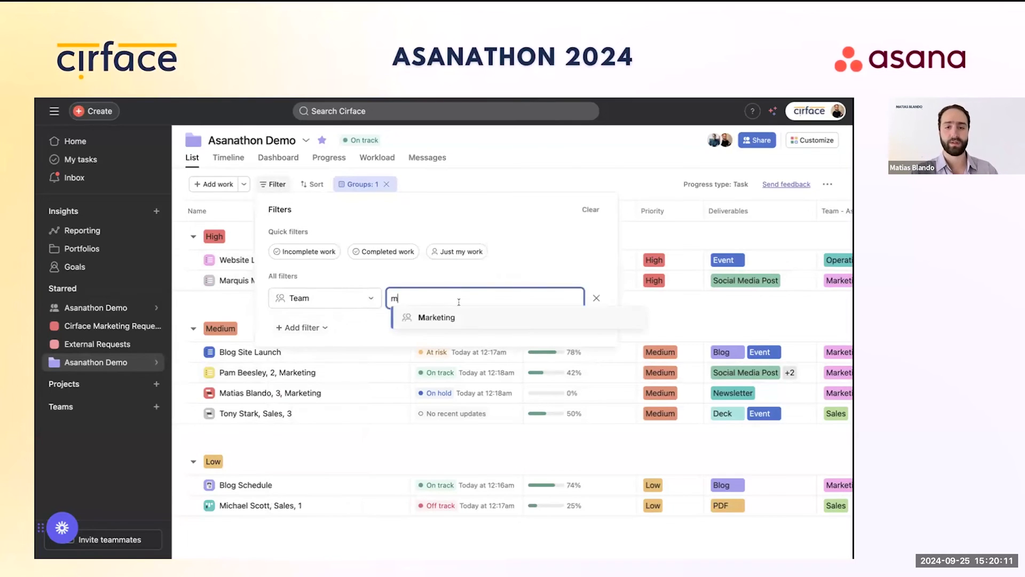
left_click(445, 319)
left_click(514, 176)
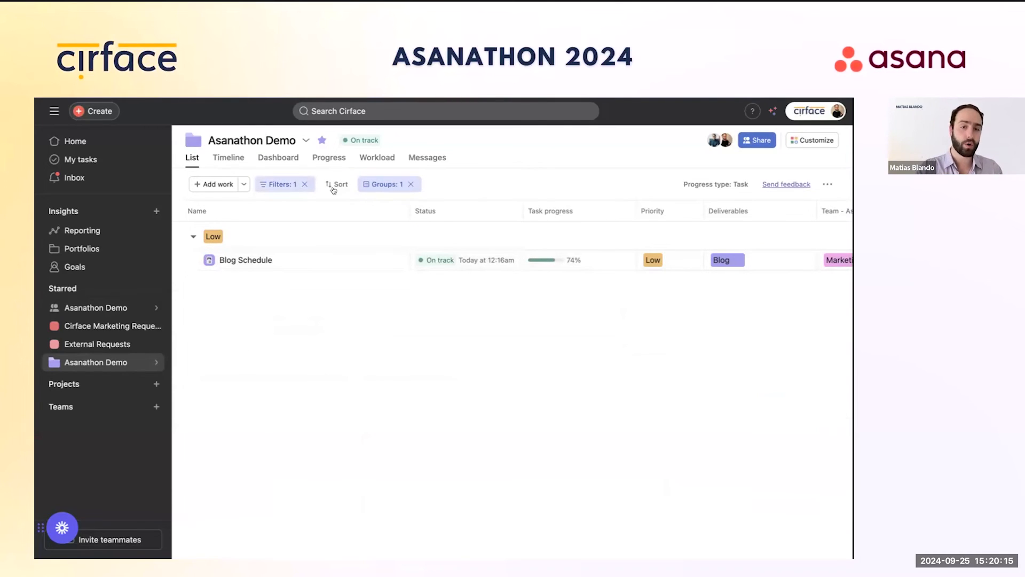
left_click(304, 184)
Step: Group the projects by Team - Asanathon and collapse the Sales and Operations groups
left_click(359, 184)
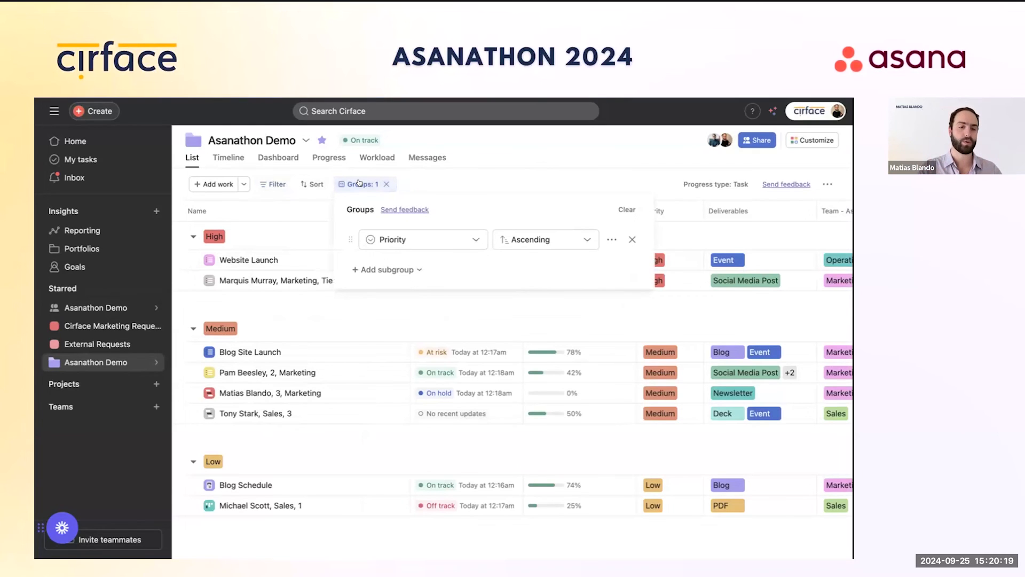
left_click(446, 239)
left_click(409, 281)
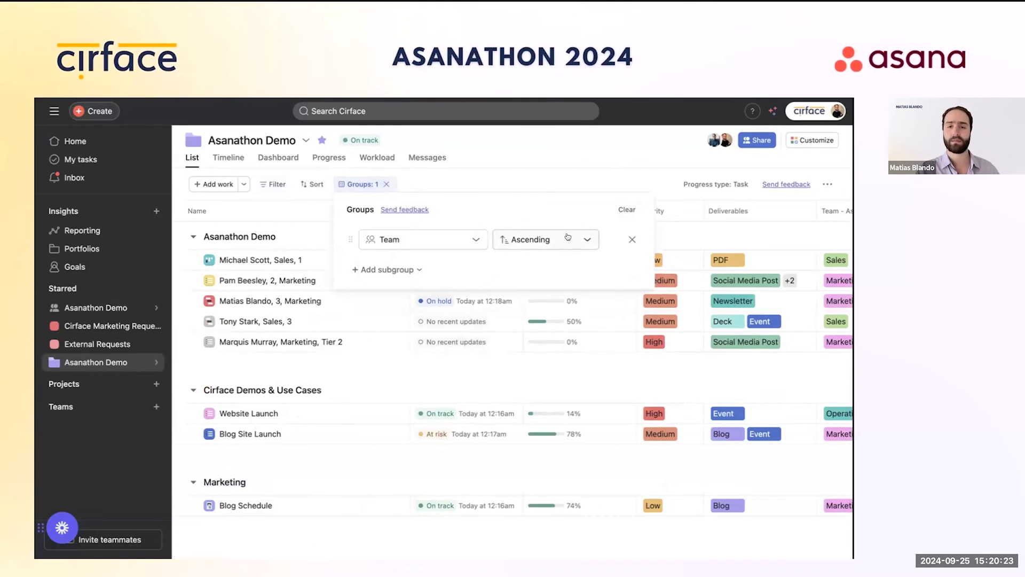
left_click(422, 240)
left_click(435, 385)
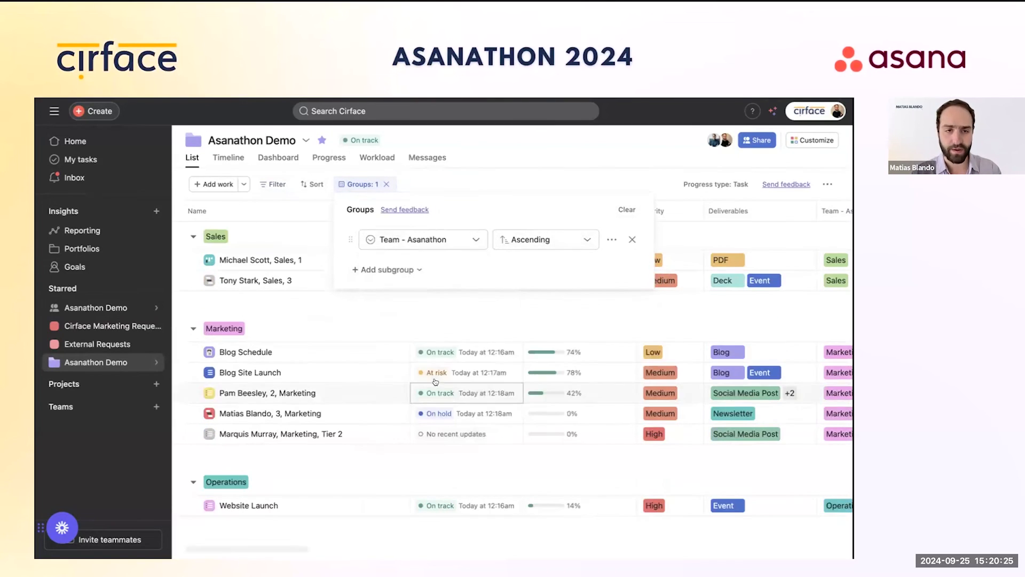
left_click(518, 147)
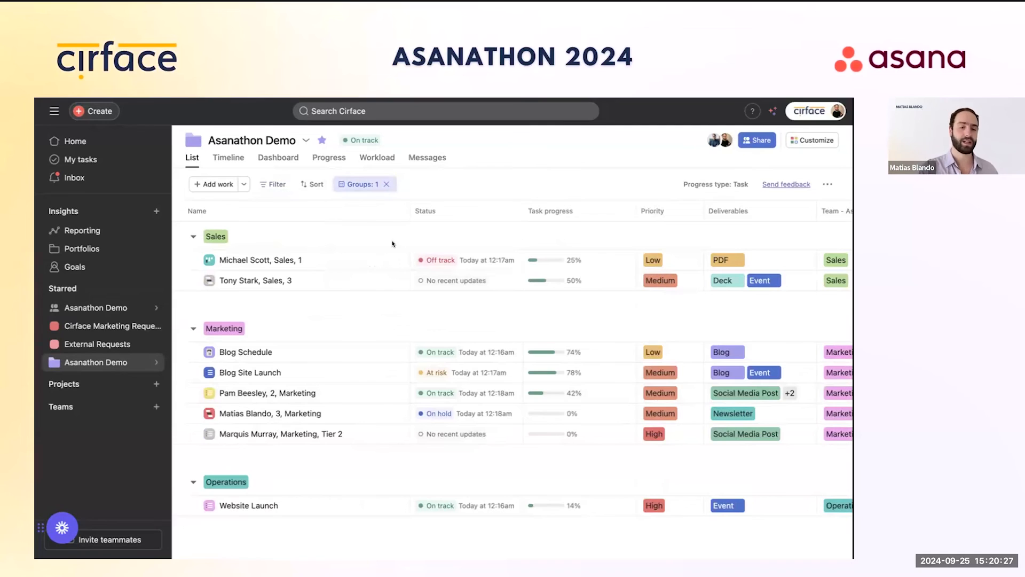
left_click(194, 236)
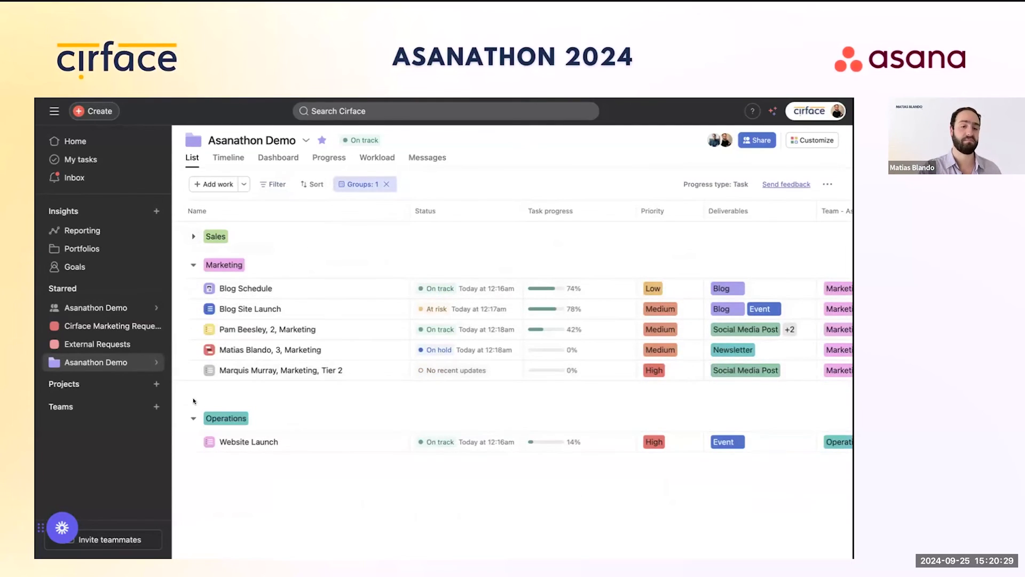
left_click(193, 418)
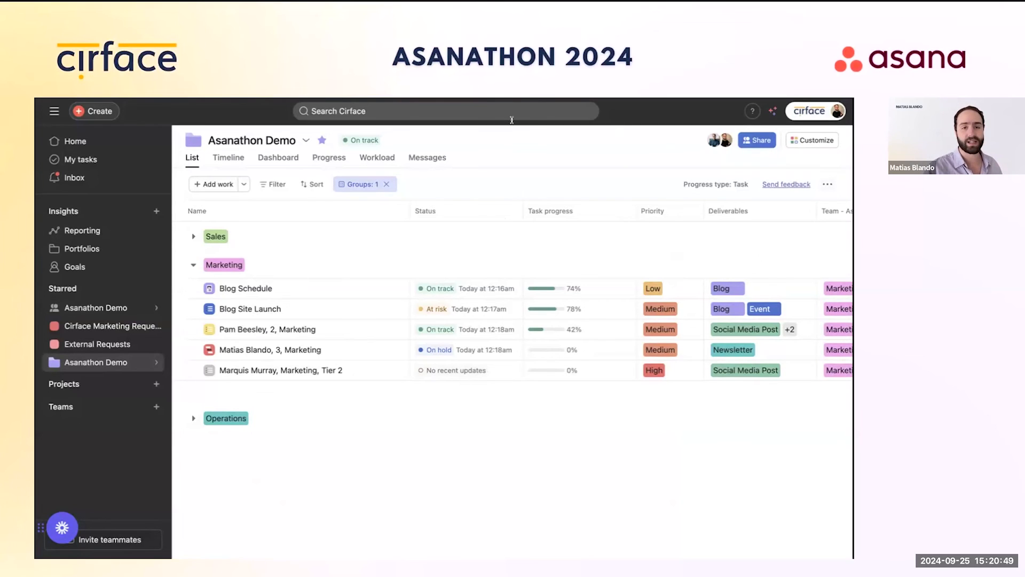
Step: List the Marketing projects via the dashboard's Projects by Team chart, then open Cirface Marketing Requests
left_click(290, 159)
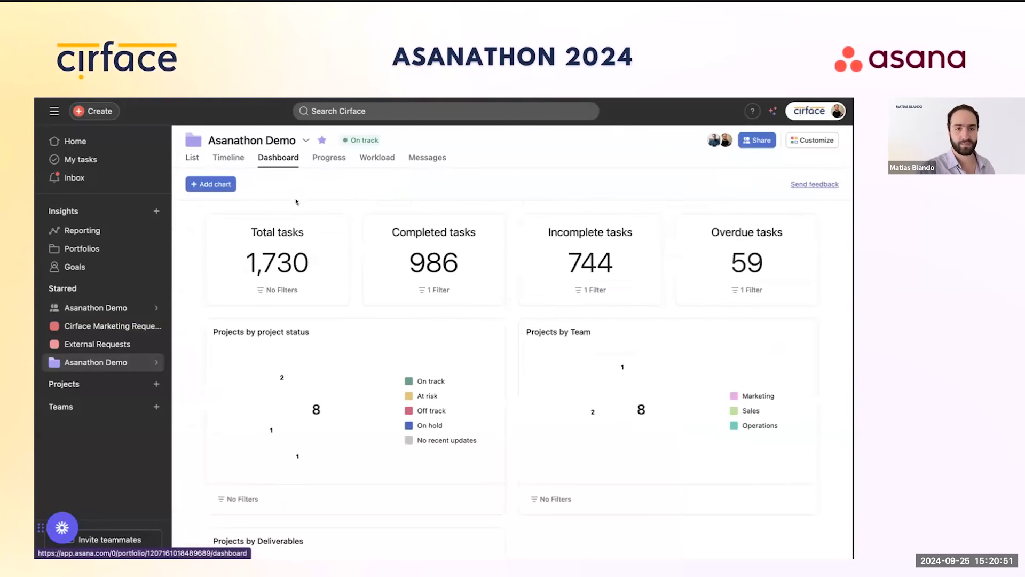
scroll(393, 315, "down", 3)
scroll(393, 315, "down", 1)
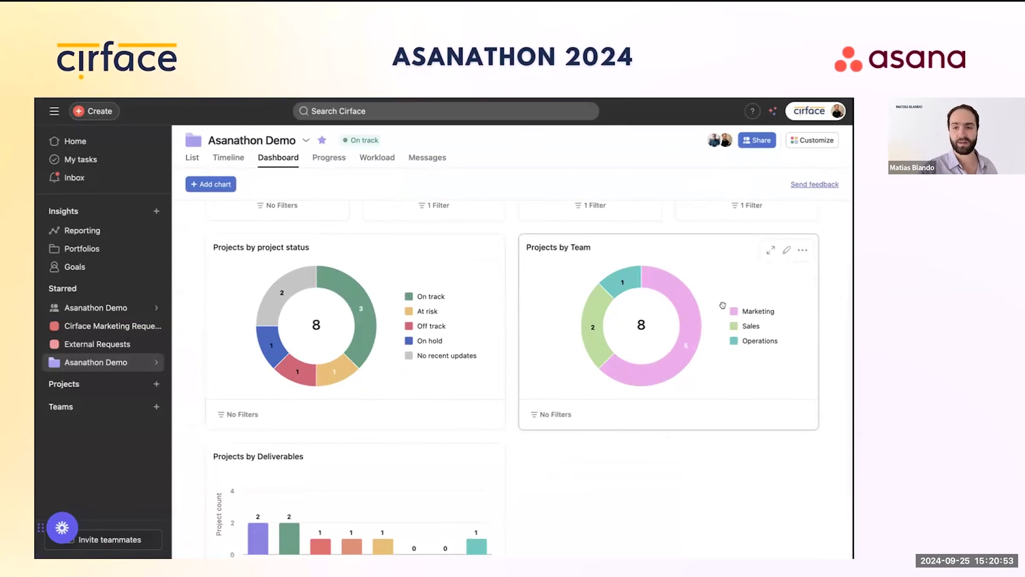
left_click(683, 345)
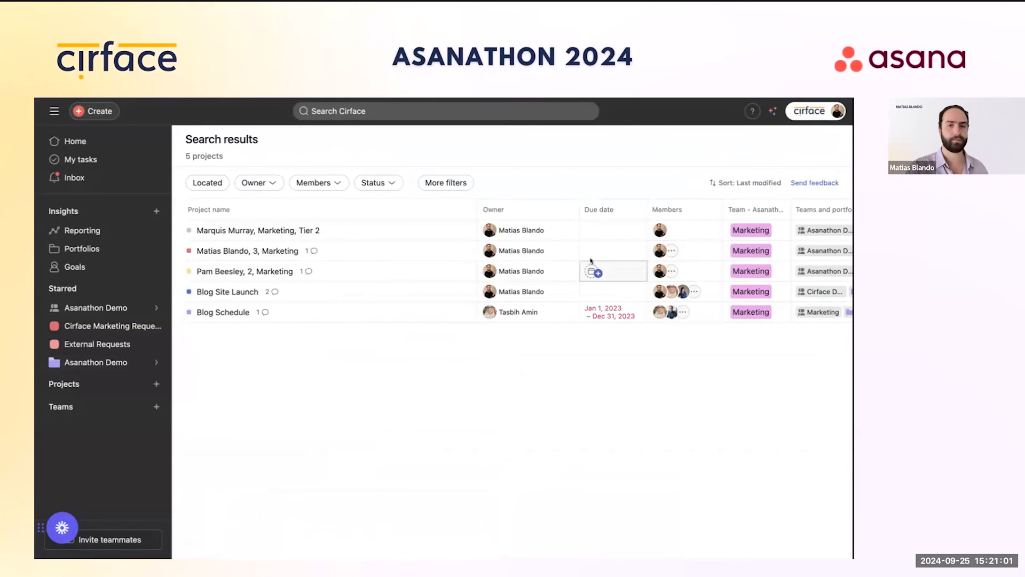
mouse_move(97, 360)
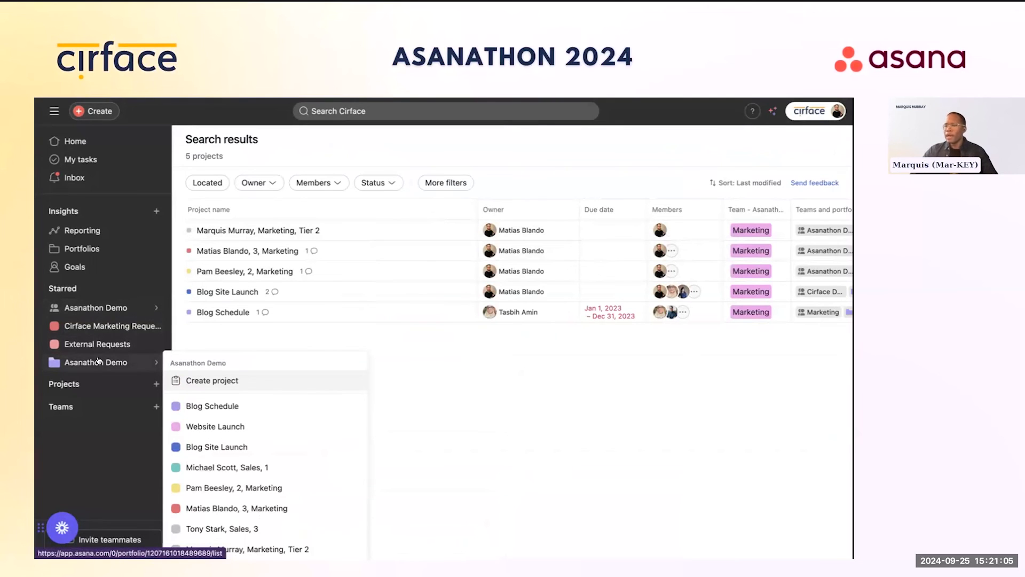
left_click(97, 360)
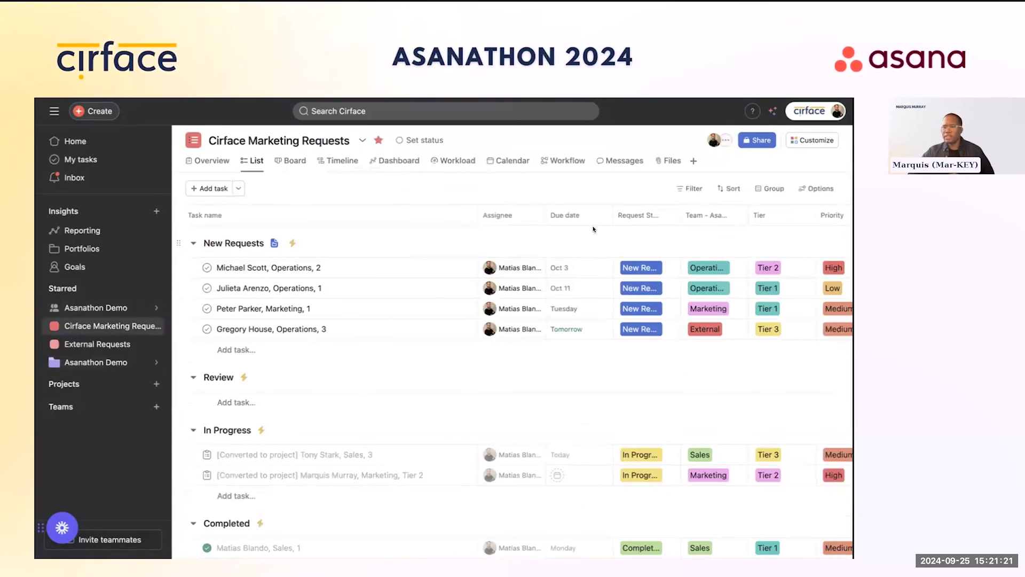
Step: Start a new custom rule from the project's Rules panel
left_click(812, 140)
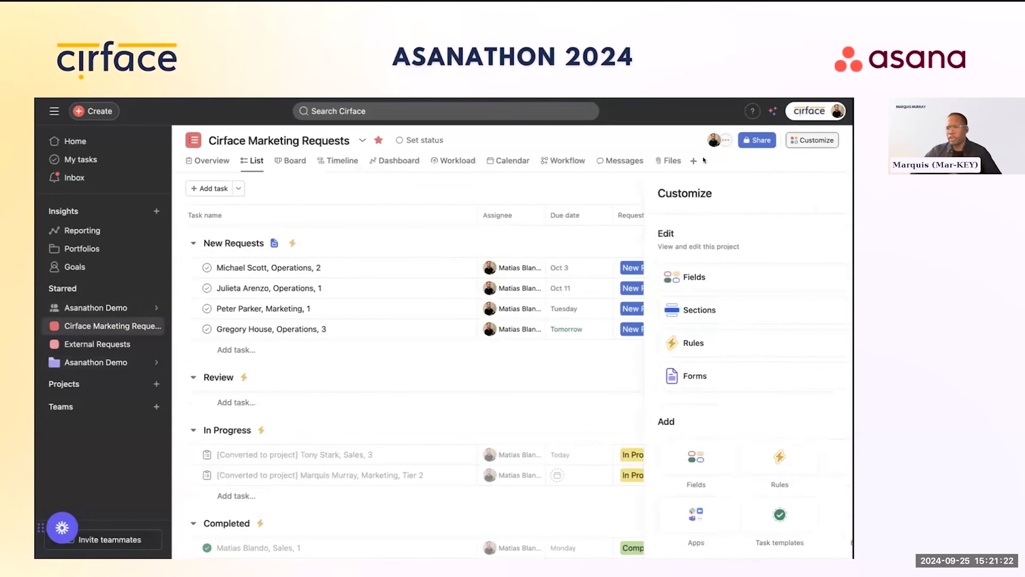
left_click(710, 342)
left_click(813, 236)
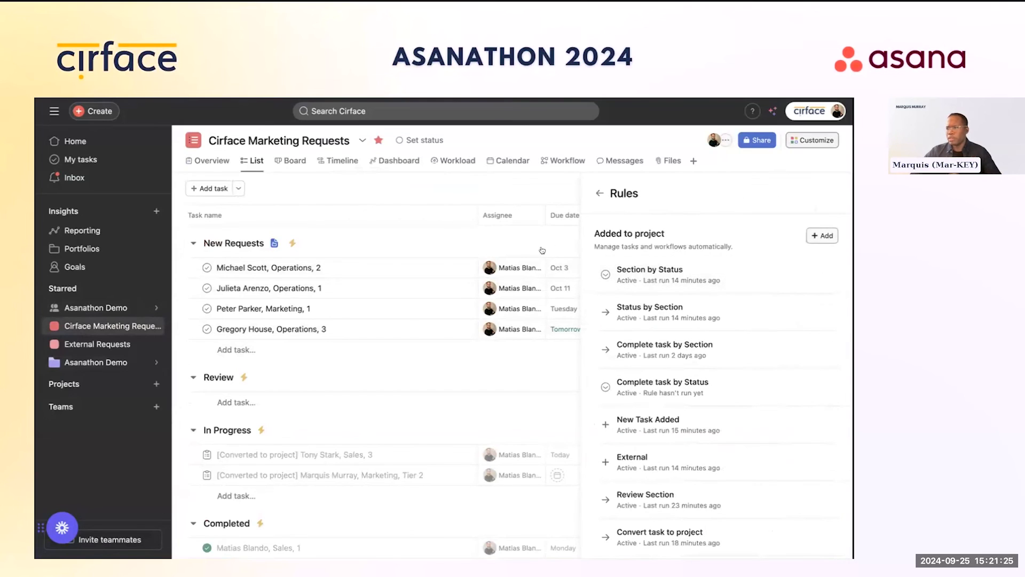
left_click(241, 180)
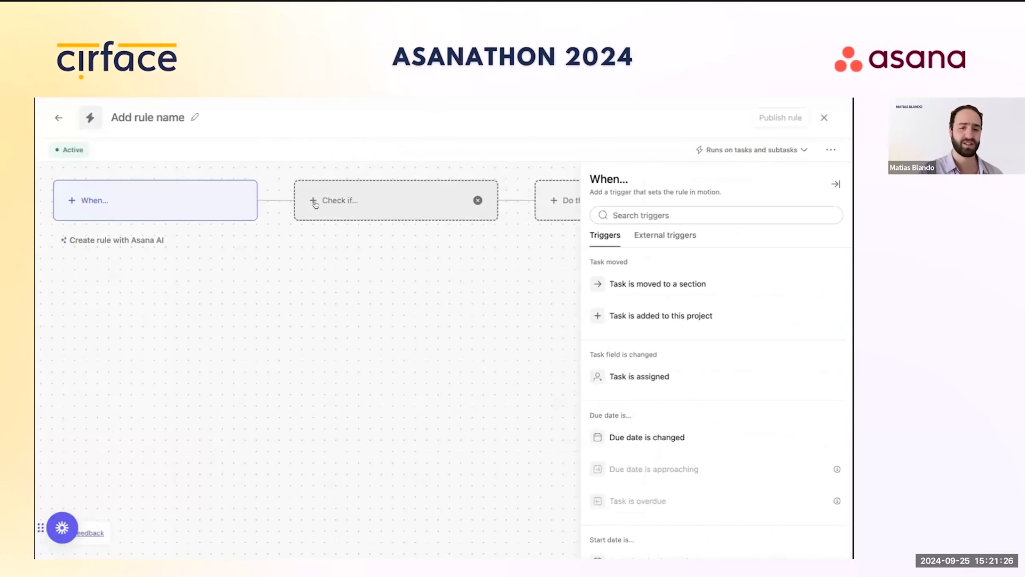
Step: Name the new rule 'Duplicate Task'
left_click(187, 120)
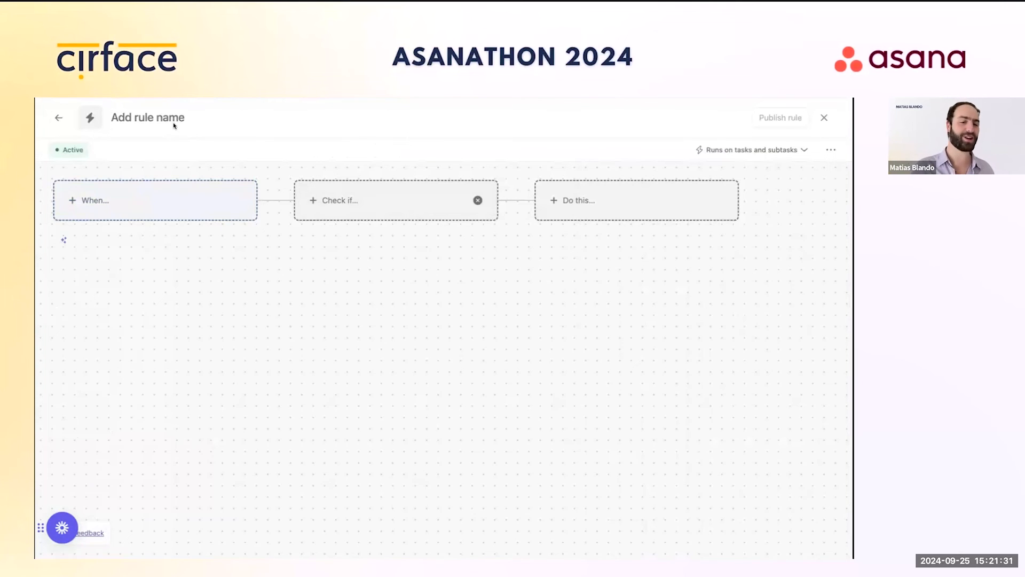
type("Duplicate t")
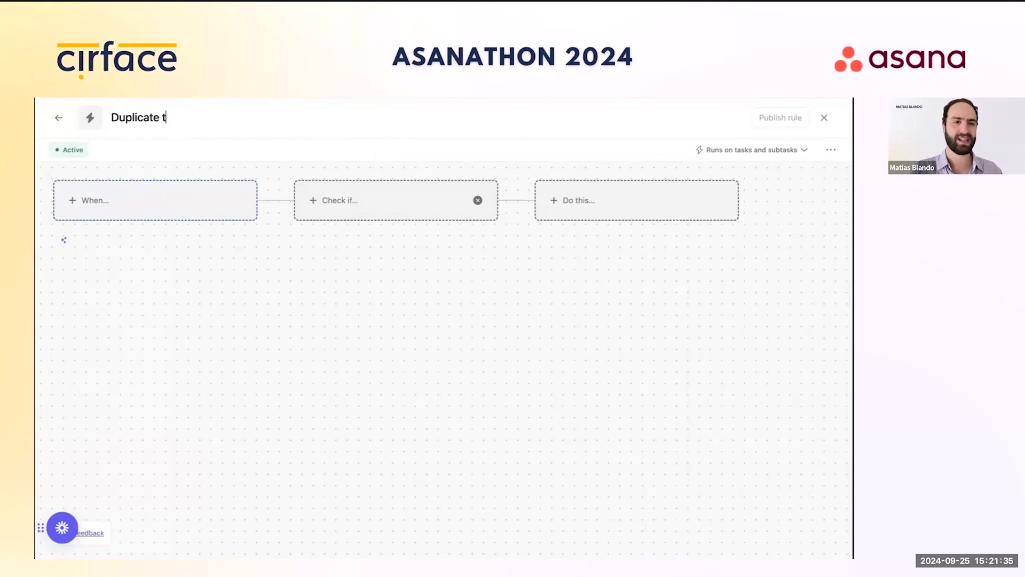
key("BackSpace")
type("Task")
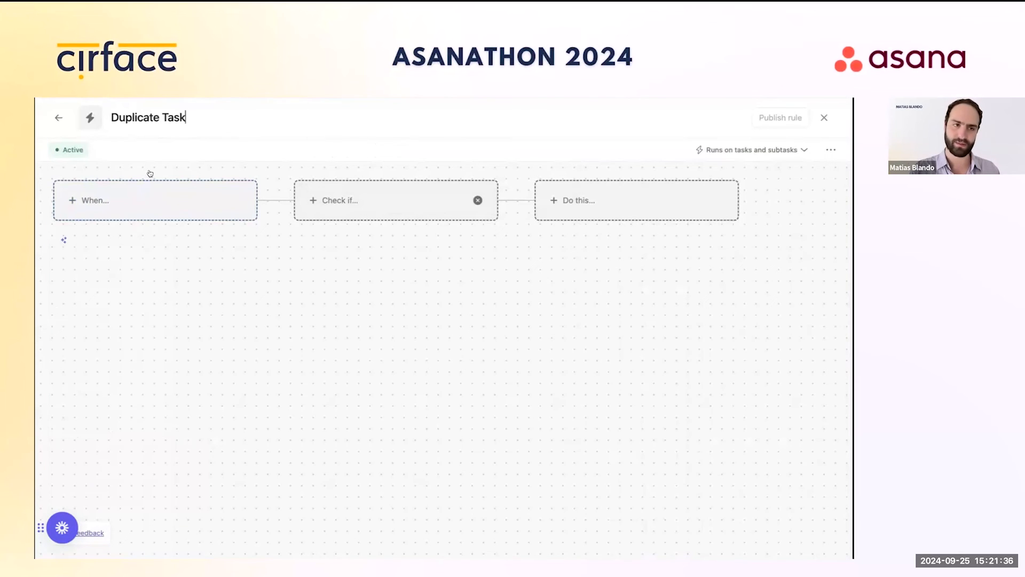
left_click(137, 204)
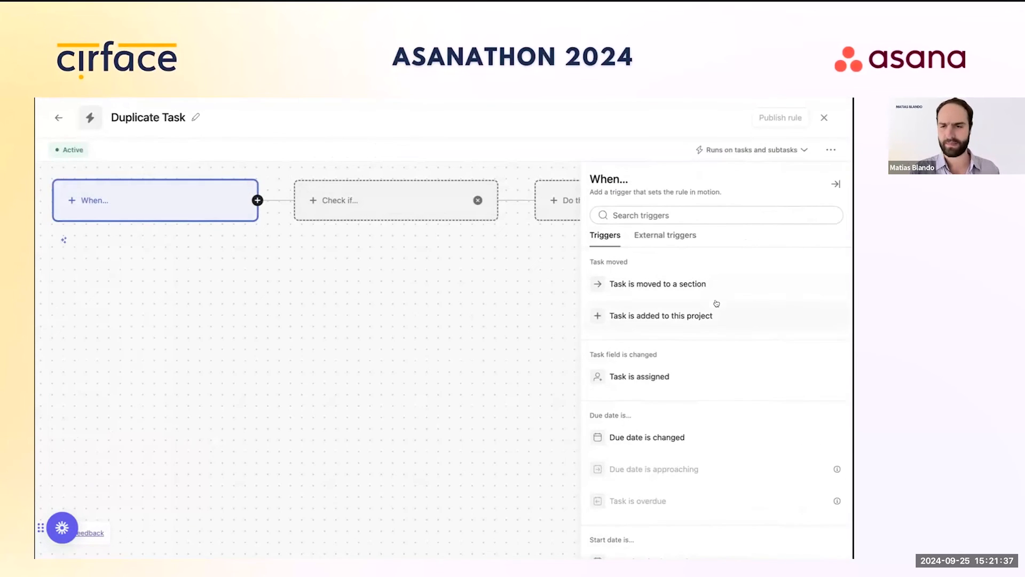
Step: Trigger the rule when a task is moved to a section, checking the section is New Requests
scroll(691, 367, "down", 1)
left_click(664, 274)
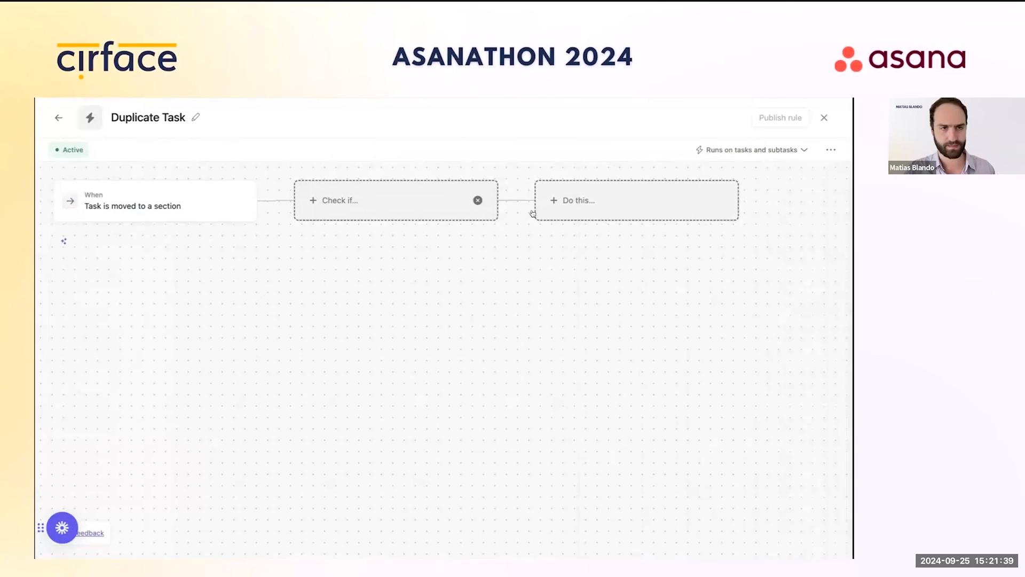
left_click(360, 207)
left_click(646, 327)
left_click(636, 295)
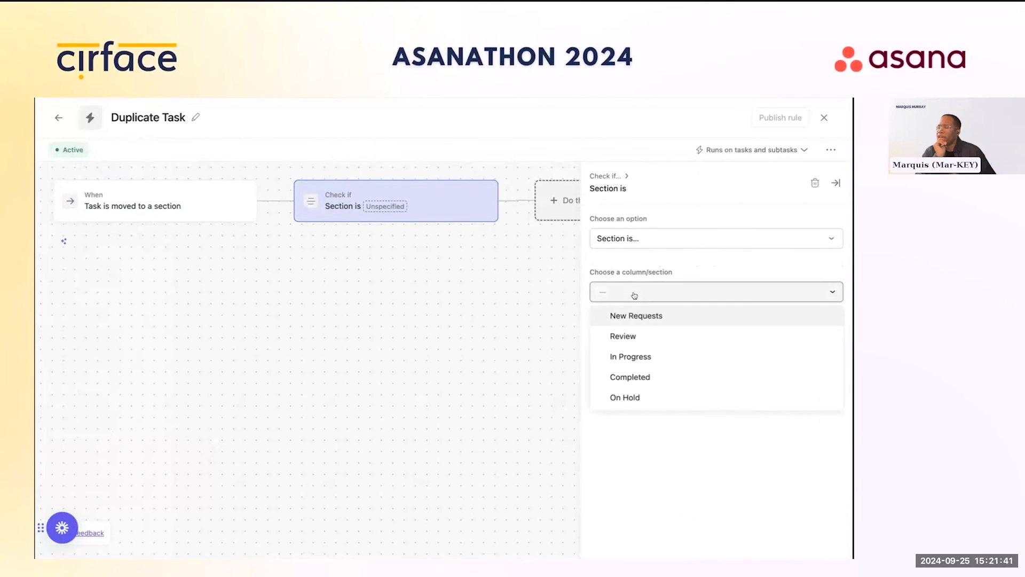
left_click(633, 315)
Step: Search the rule's actions for 'task t', then collapse the actions panel
left_click(555, 200)
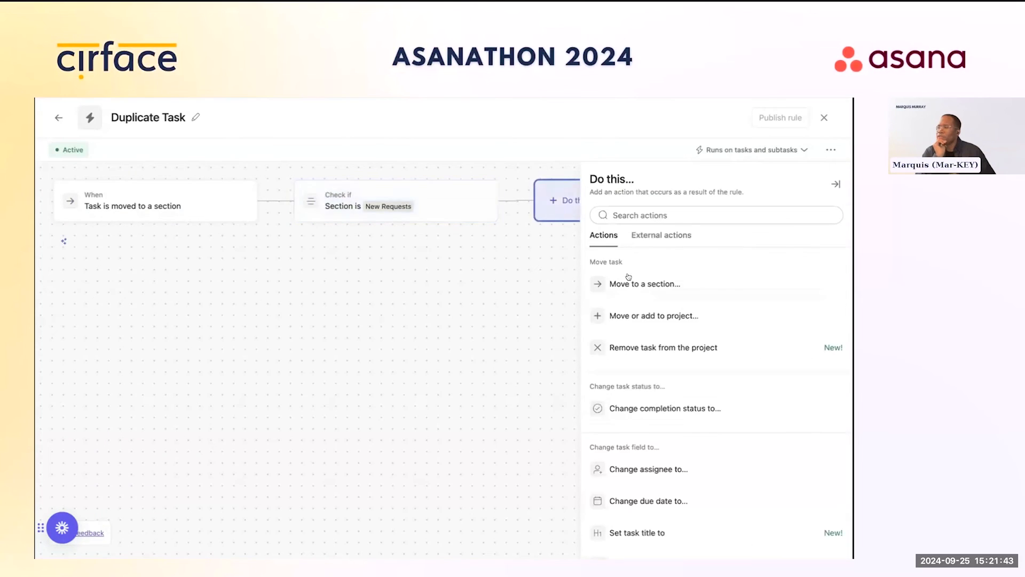
scroll(699, 416, "down", 1)
left_click(667, 214)
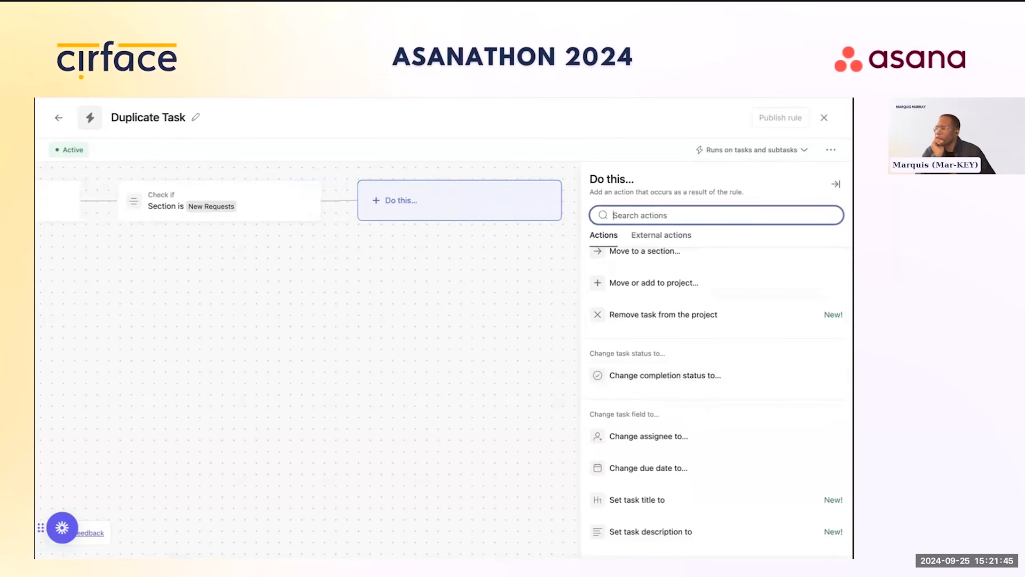
type("dup")
key("BackSpace")
key("BackSpace")
key("BackSpace")
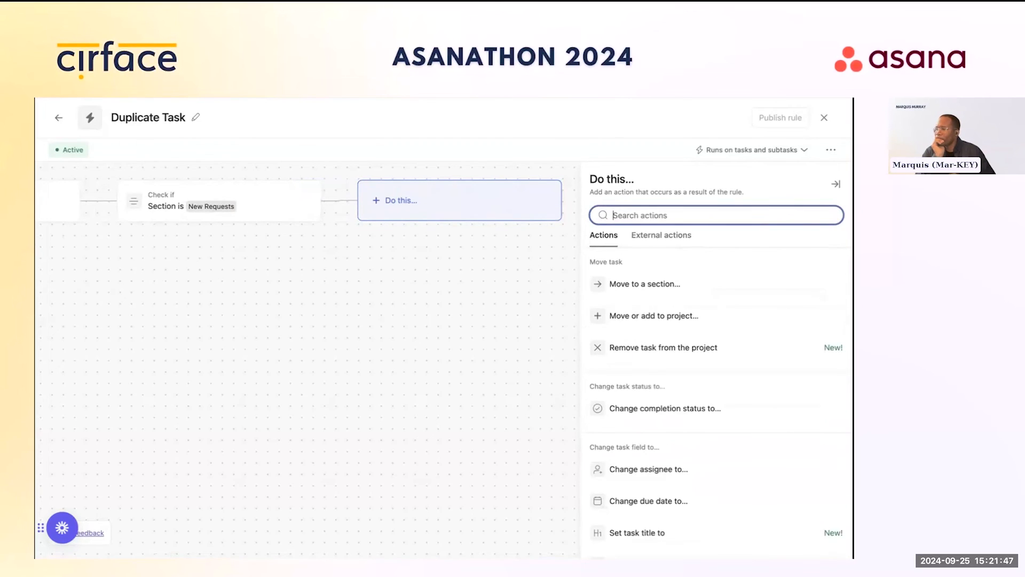
type("task ")
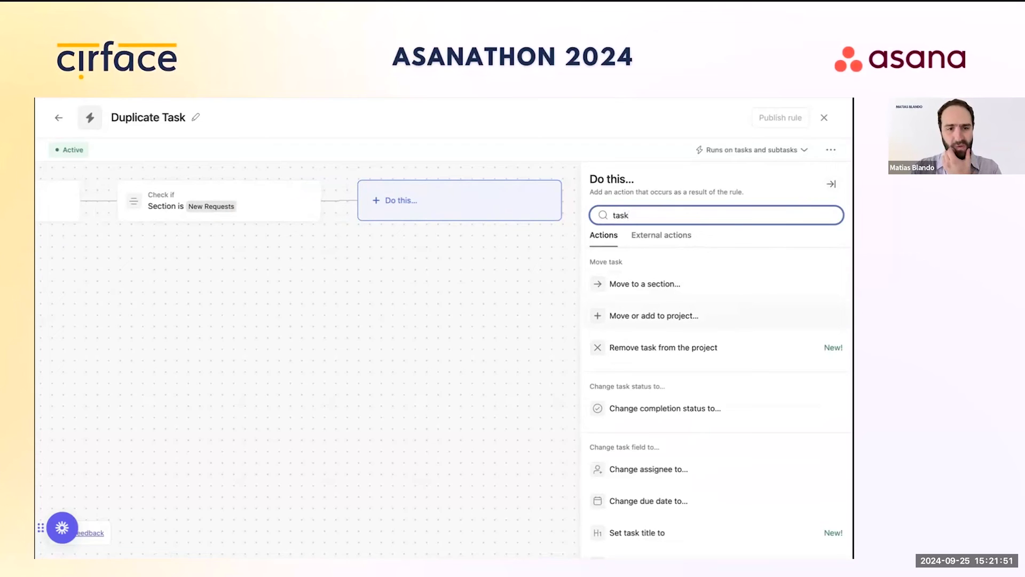
type("t")
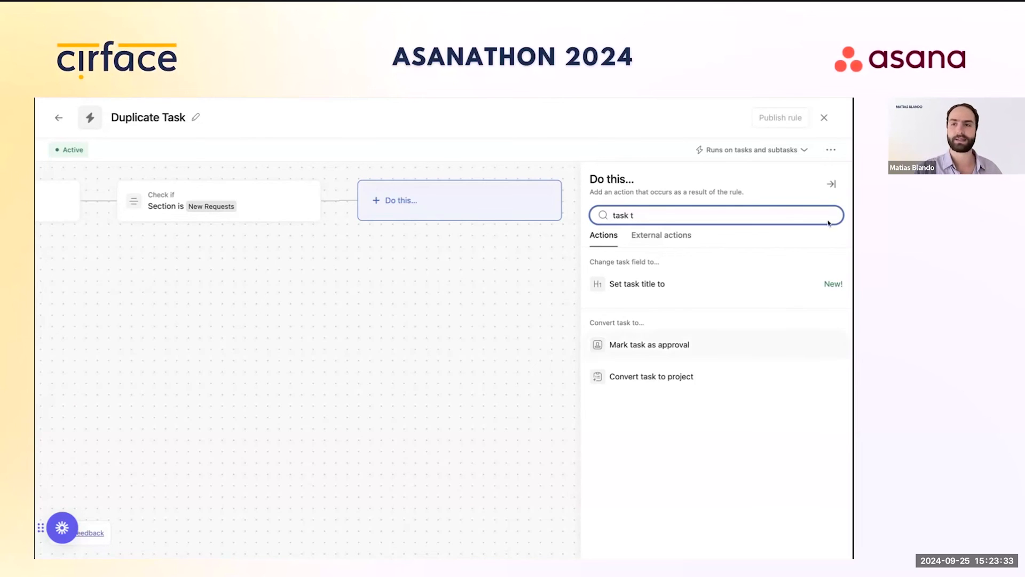
left_click(831, 184)
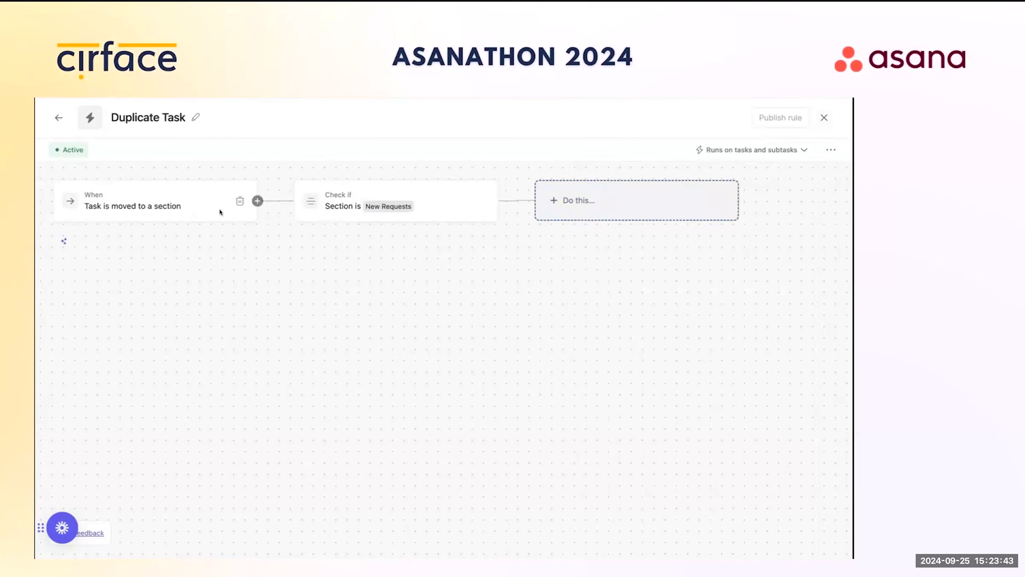
Step: Delete the draft's section trigger and New Requests condition, exit the editor, and open the Add rule gallery
left_click(237, 200)
left_click(478, 202)
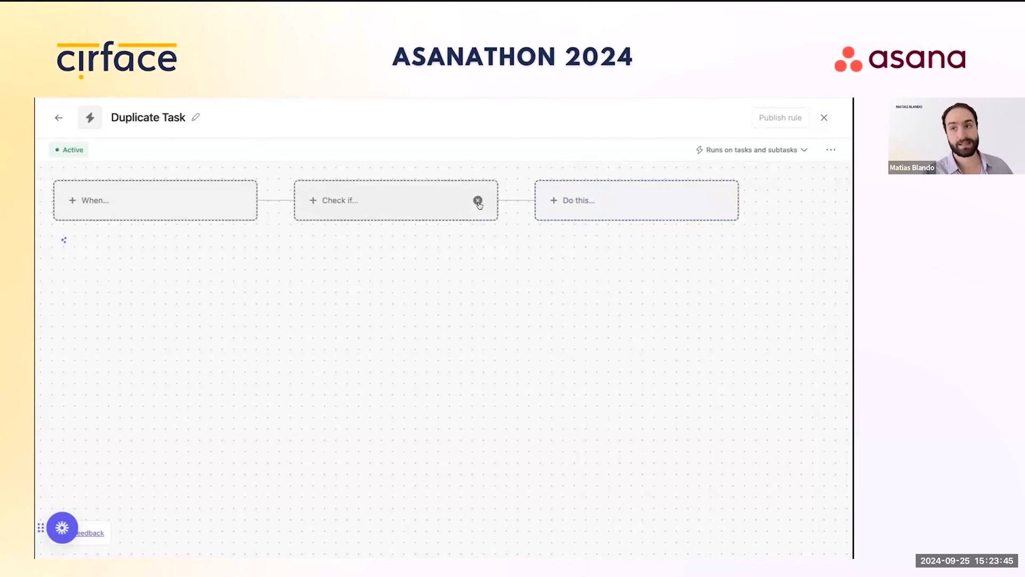
left_click(823, 118)
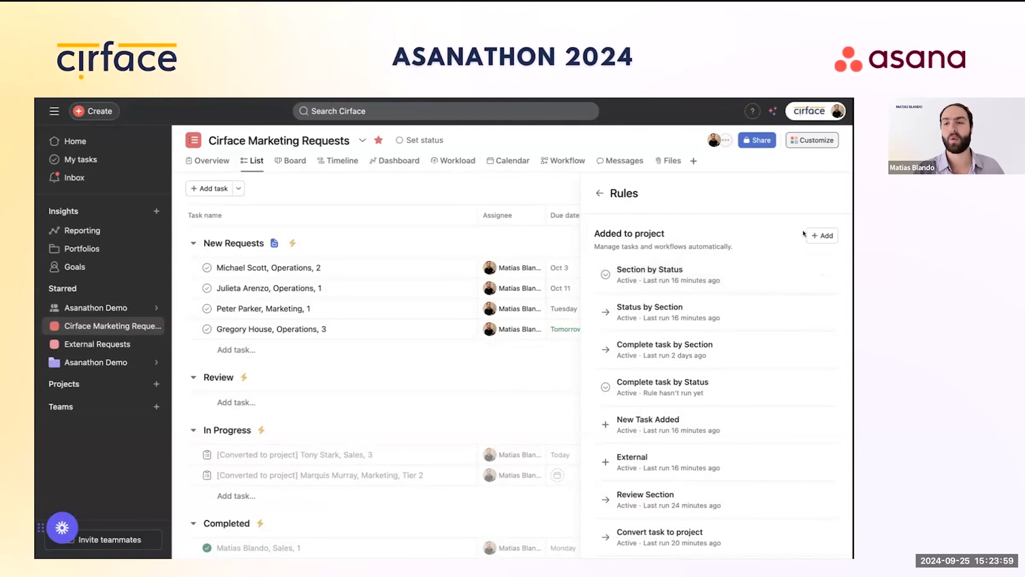
left_click(822, 235)
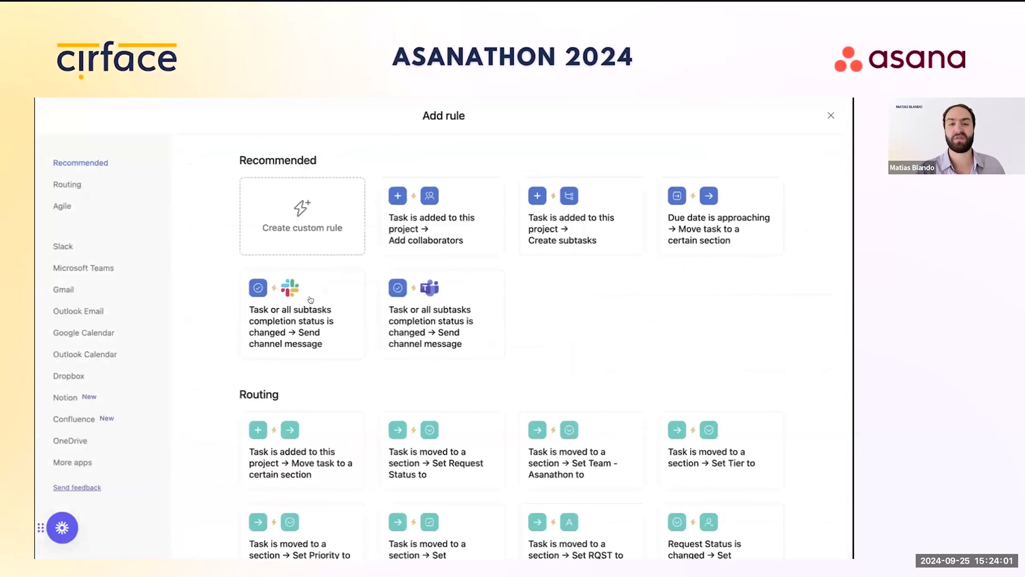
left_click(328, 223)
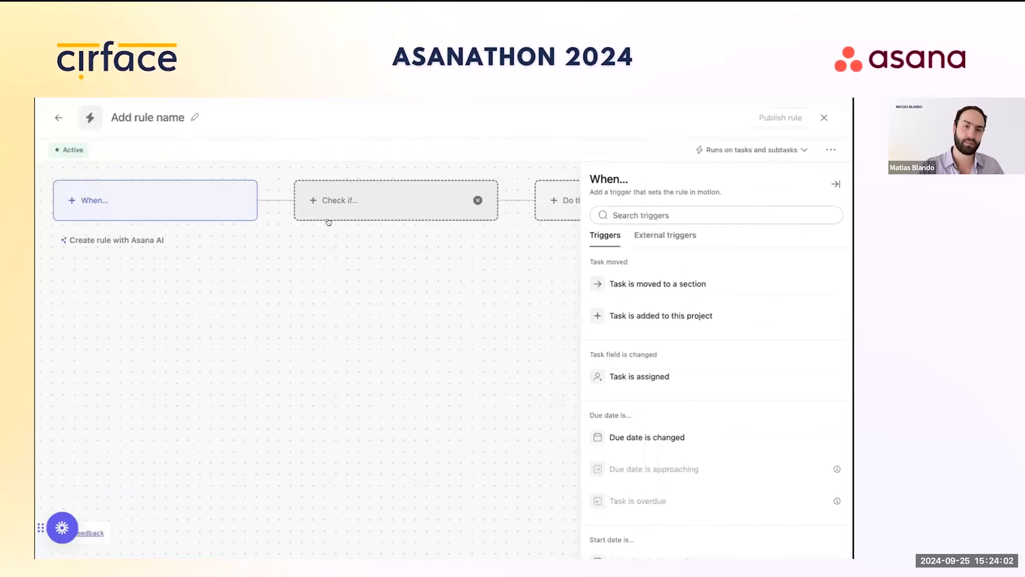
left_click(823, 117)
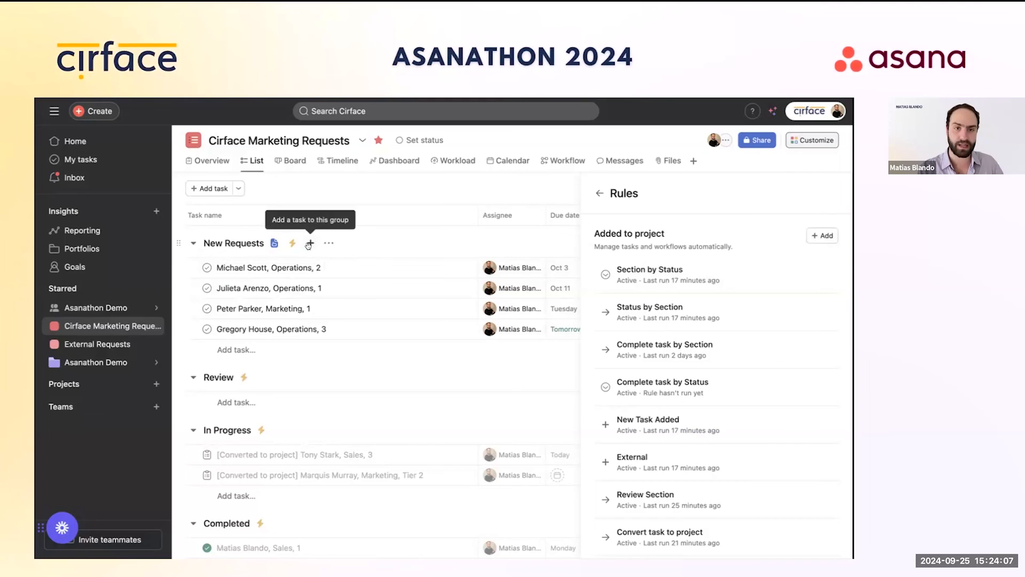
left_click(310, 243)
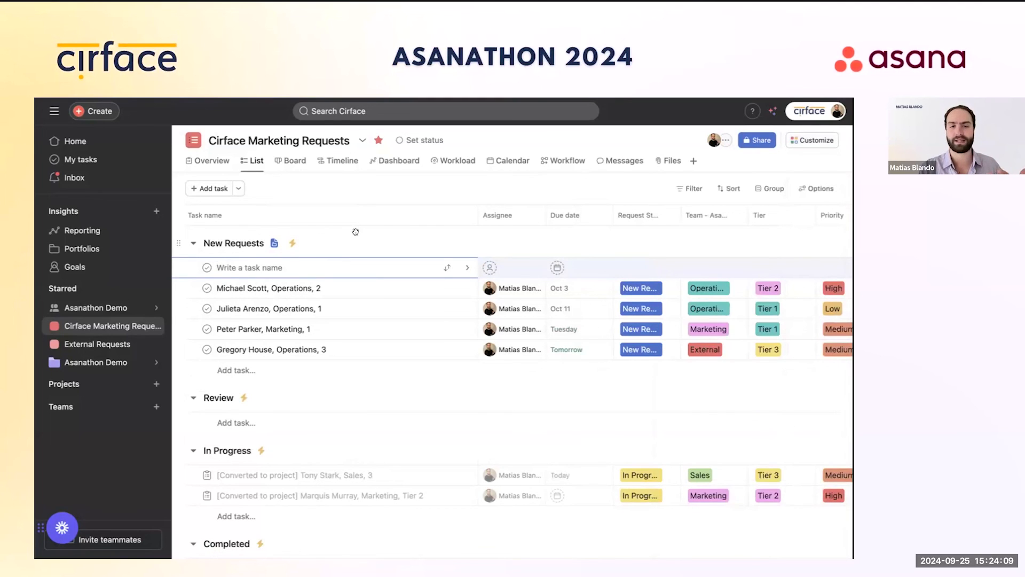
left_click(377, 204)
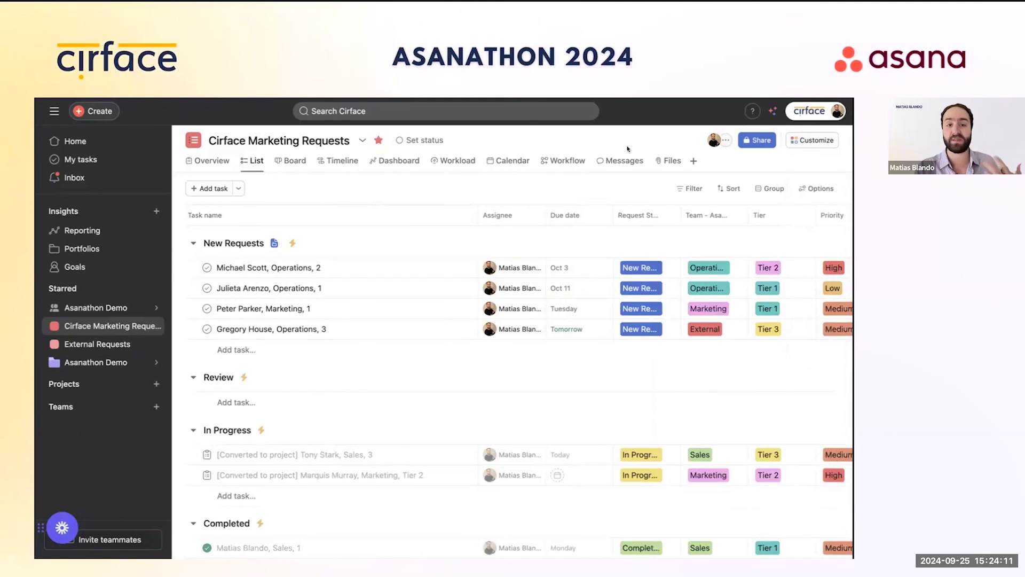
left_click(789, 141)
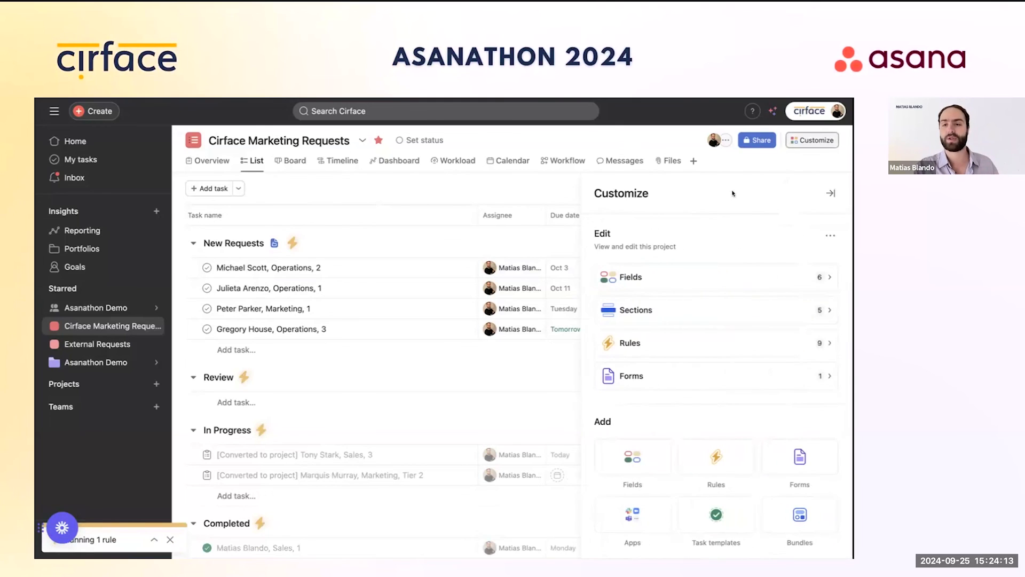
left_click(755, 343)
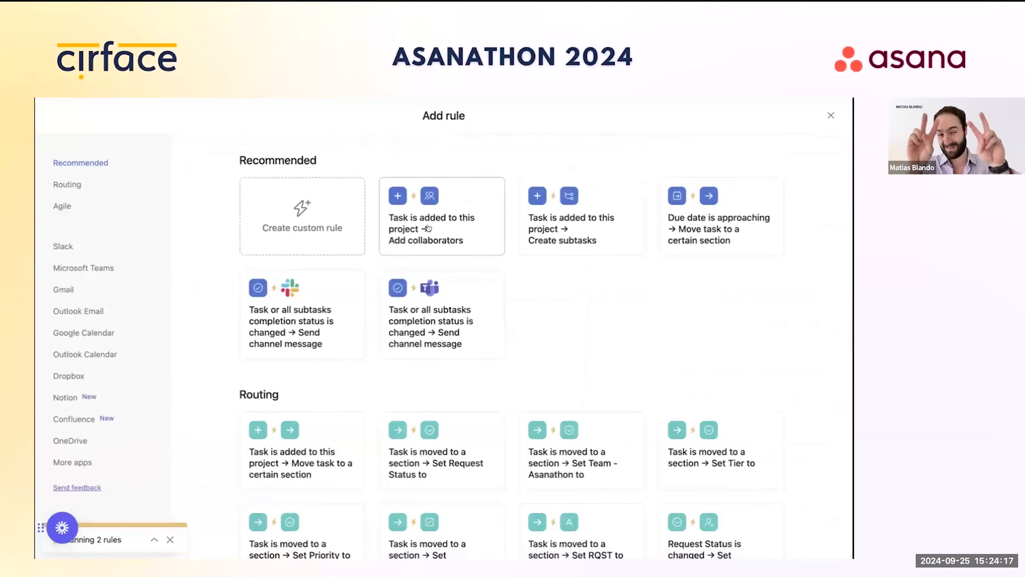
Step: Build a custom rule triggered by a Priority change, with the condition Priority is High
left_click(328, 227)
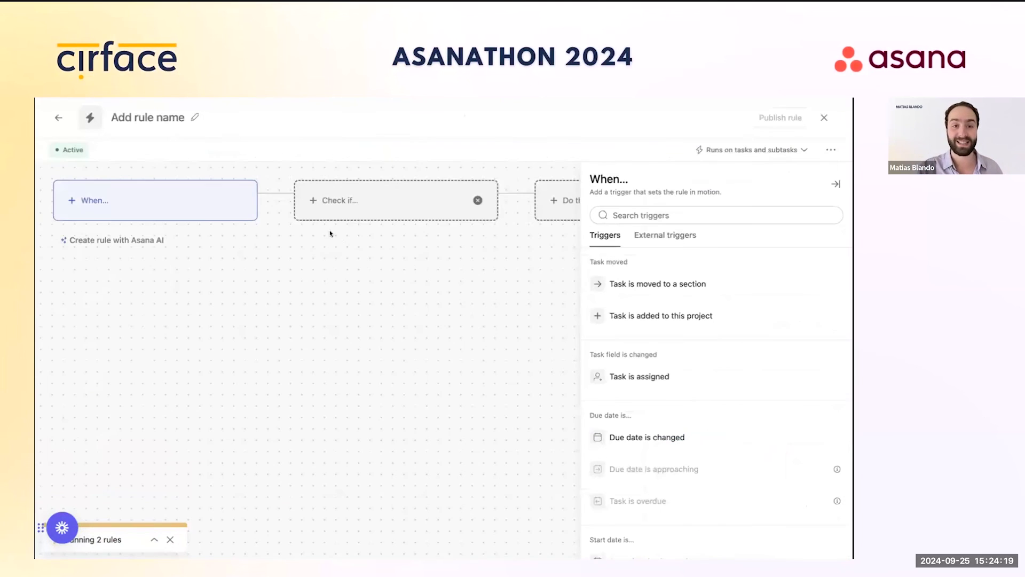
scroll(678, 406, "down", 5)
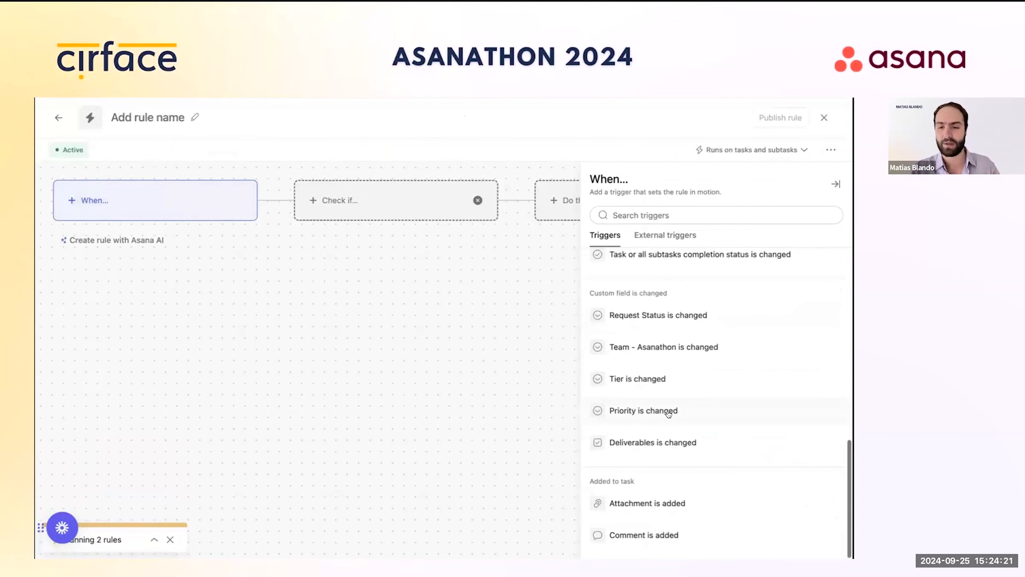
left_click(645, 409)
left_click(788, 310)
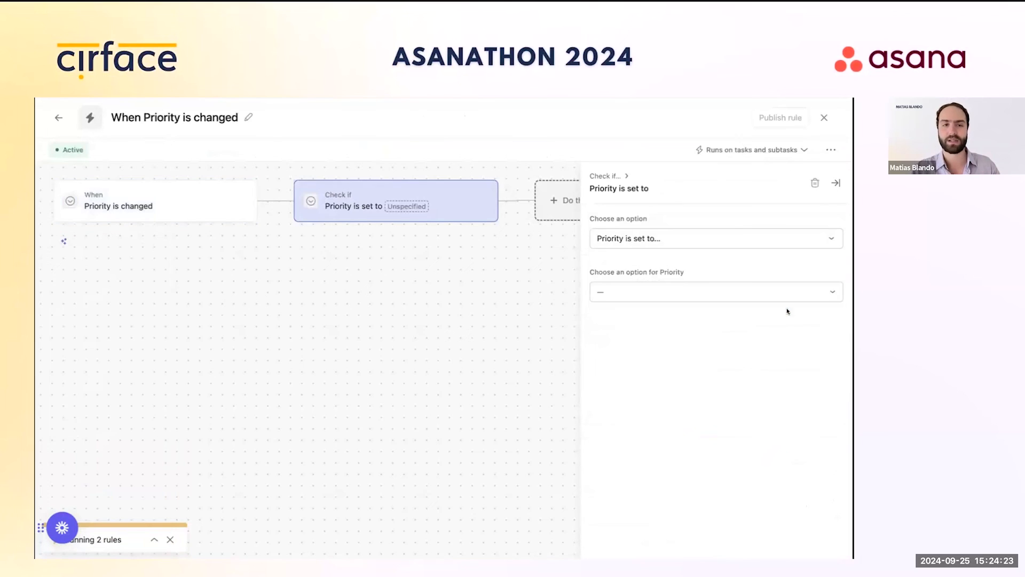
left_click(607, 291)
left_click(620, 315)
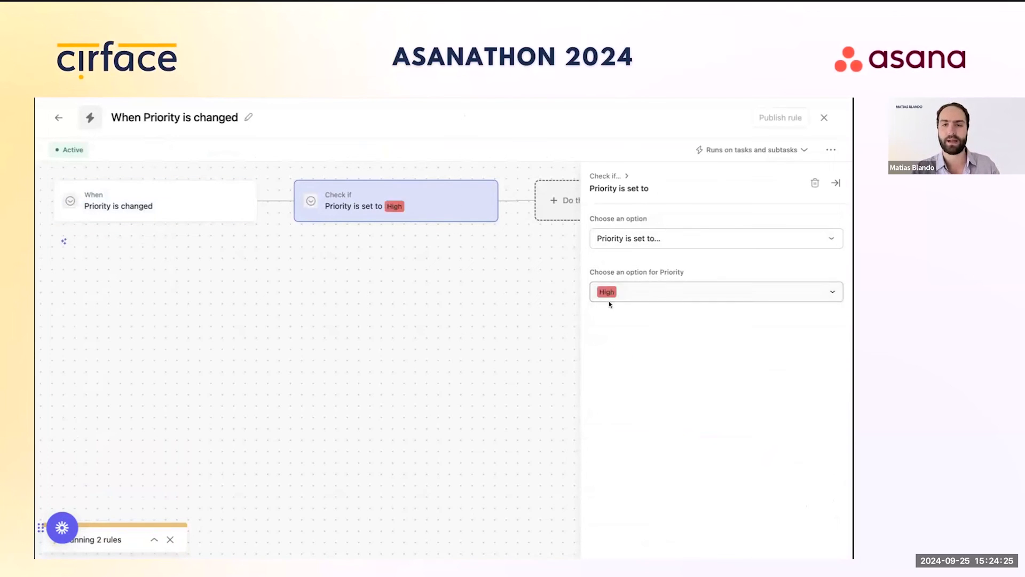
scroll(694, 475, "down", 5)
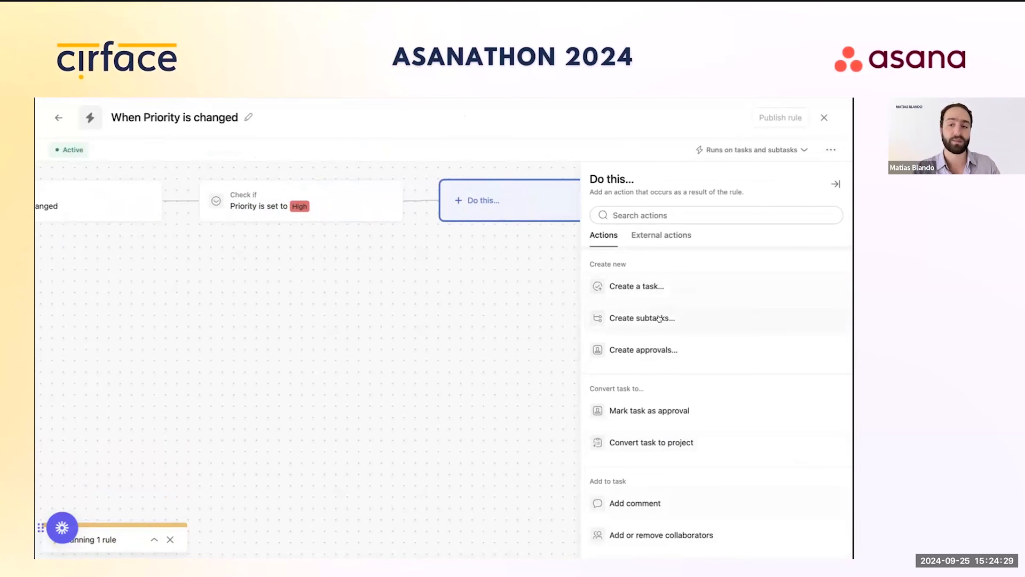
Step: Make the rule create a task named 'Recurrent task' due 3 days after creation
left_click(634, 287)
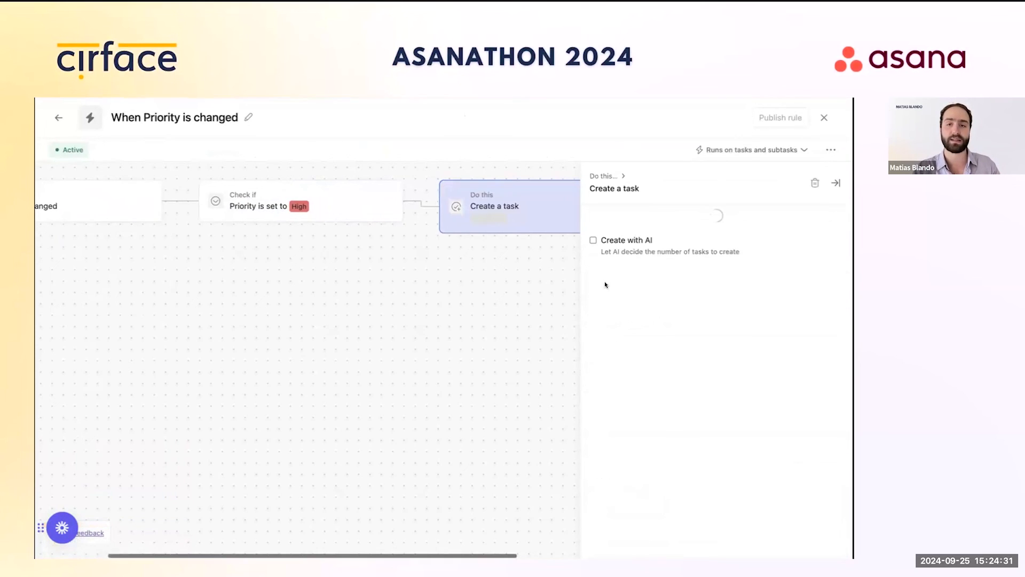
left_click(635, 232)
type("Recurrents")
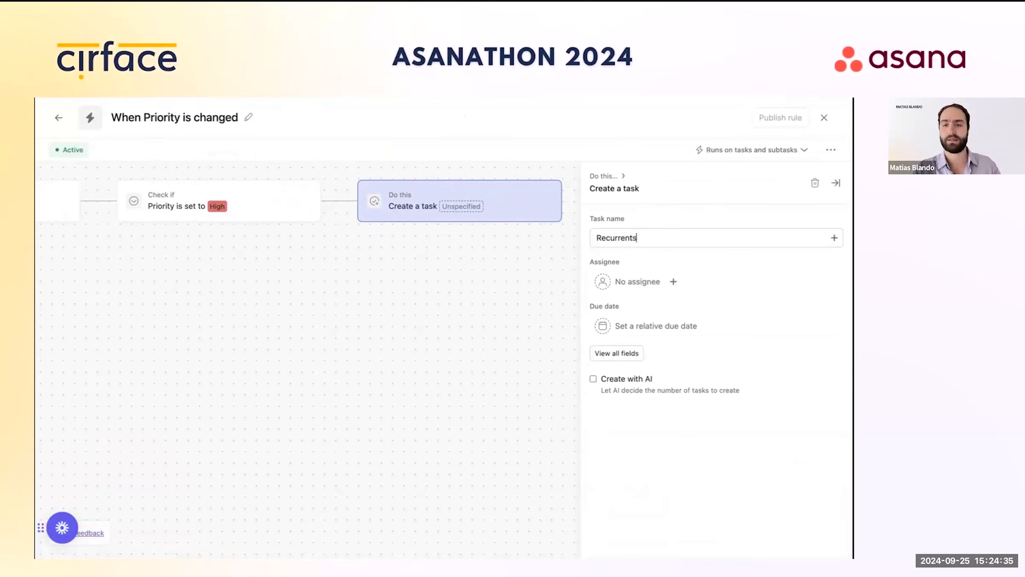
key("BackSpace")
type("task")
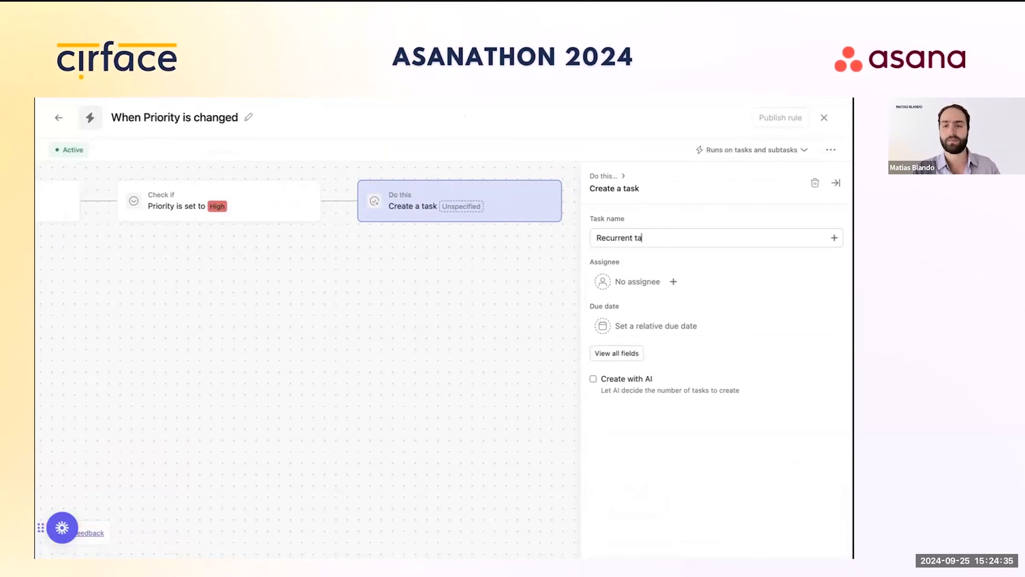
left_click(649, 326)
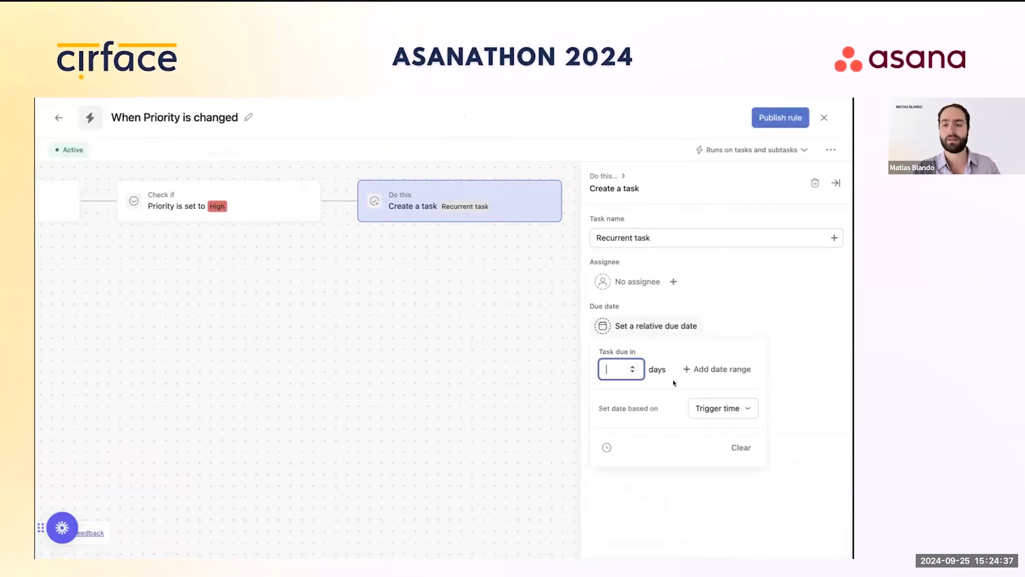
left_click(632, 367)
left_click(633, 367)
left_click(632, 366)
left_click(796, 330)
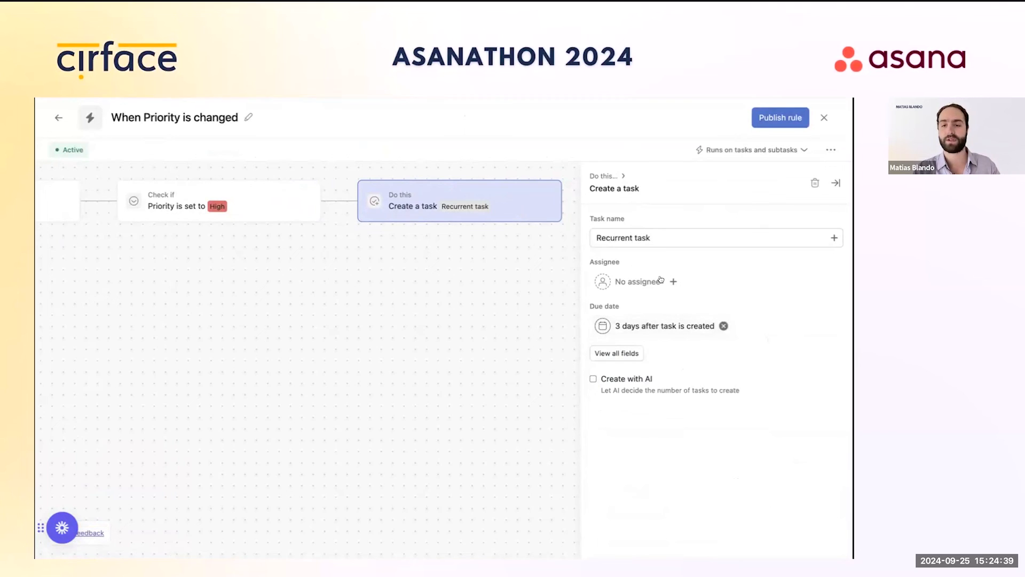
Step: Add subtasks 1, 2 and 3 to the created task and publish the rule
left_click(610, 354)
scroll(655, 346, "down", 4)
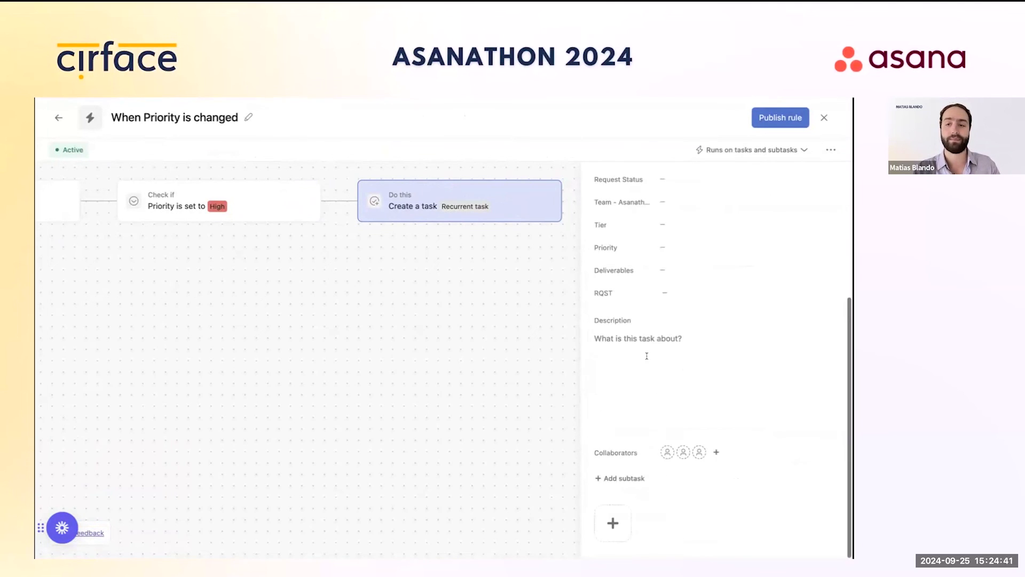
left_click(620, 478)
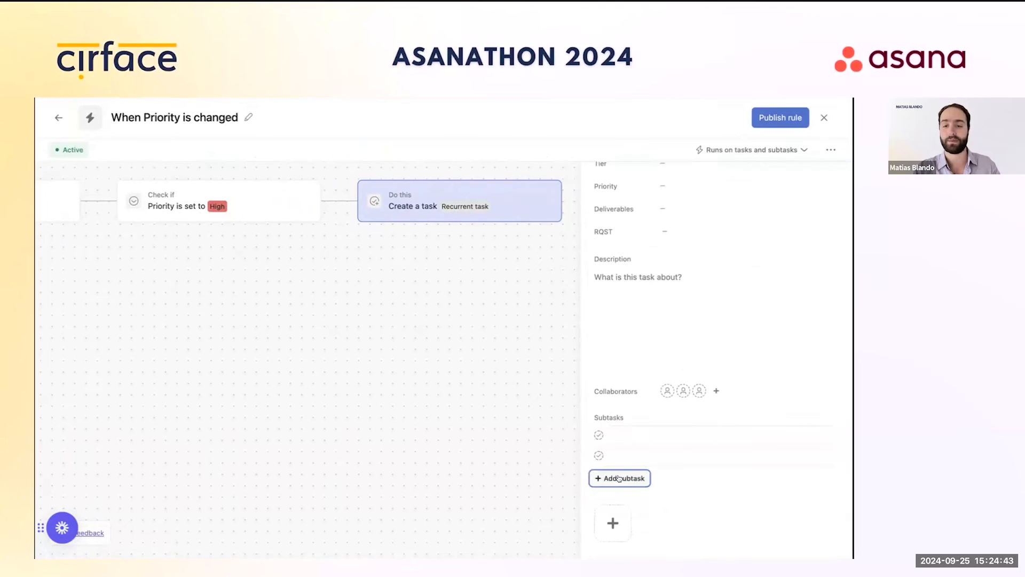
type("1")
key("Return")
type("2")
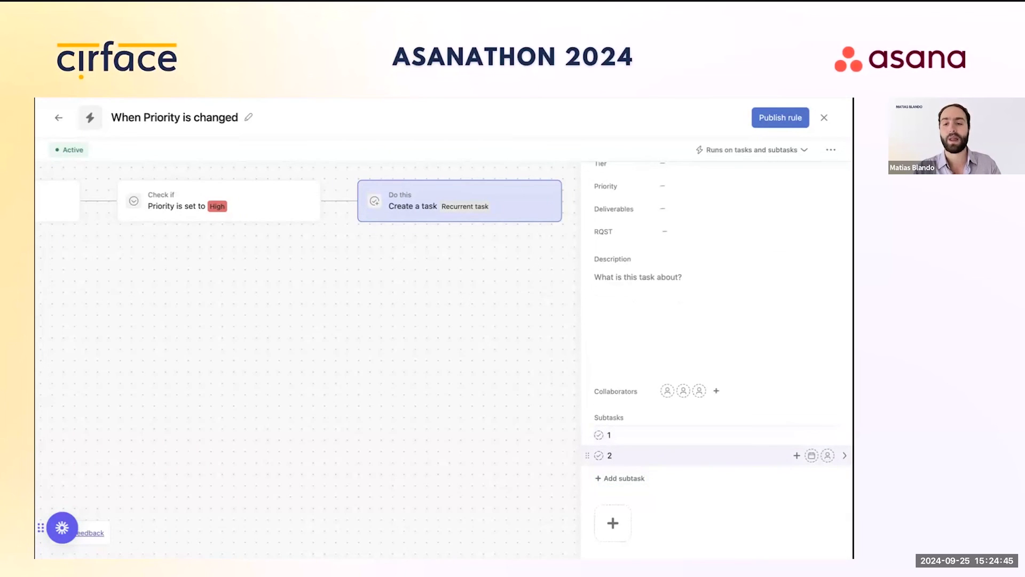
left_click(623, 478)
type("3")
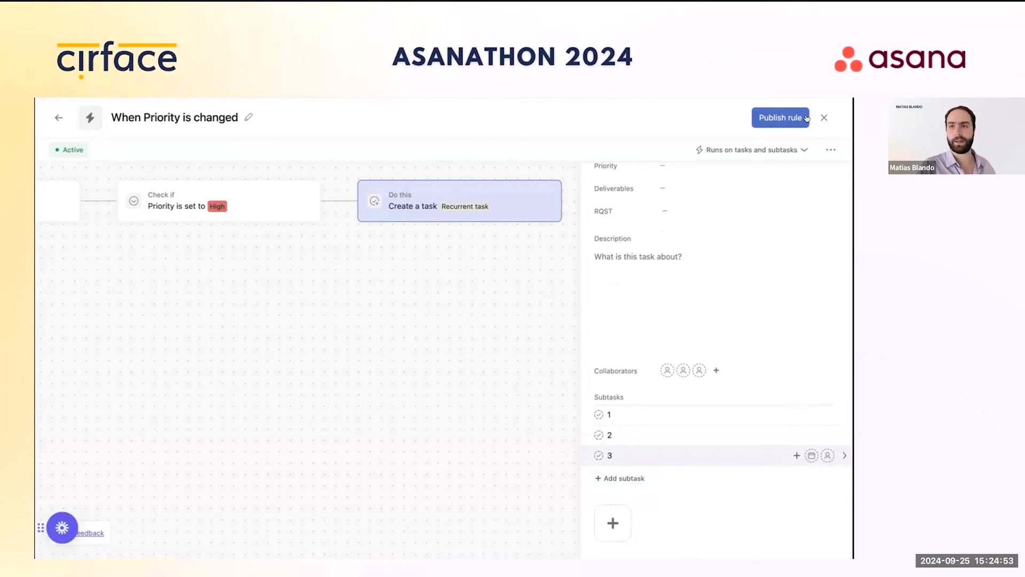
left_click(824, 118)
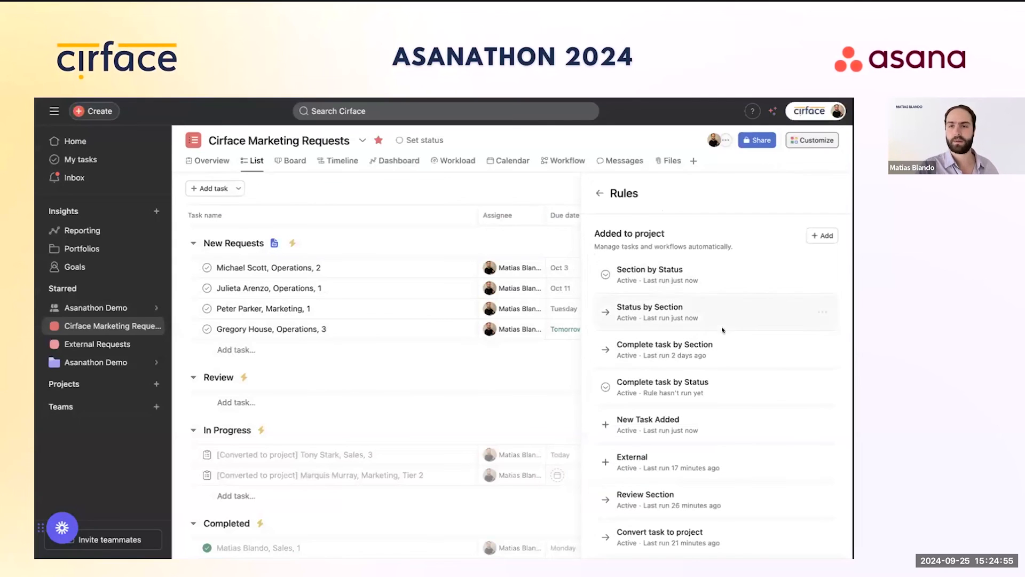
Step: Go back to Customize and close the panel to reveal the full Cirface Marketing Requests list
left_click(598, 194)
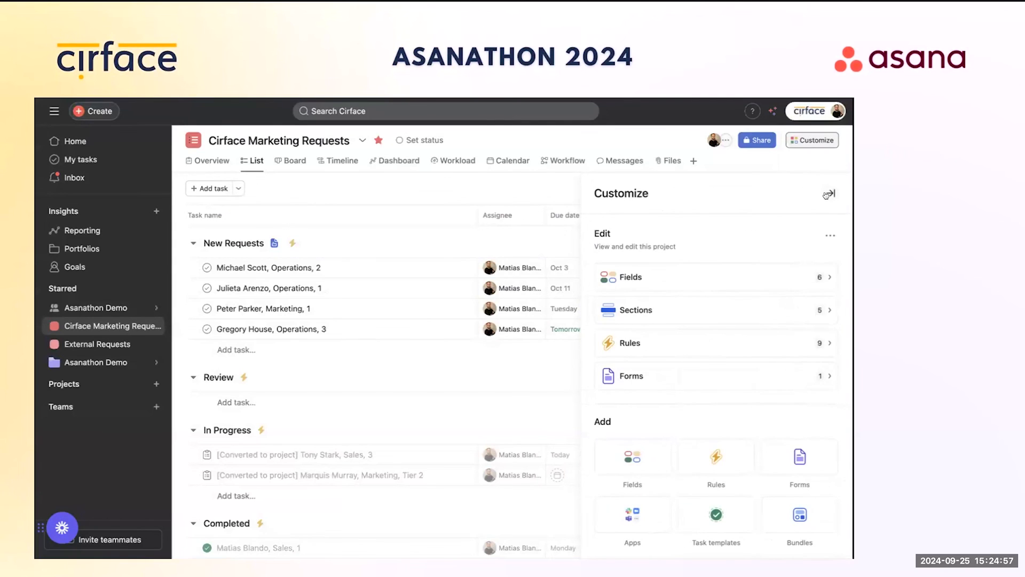
left_click(826, 195)
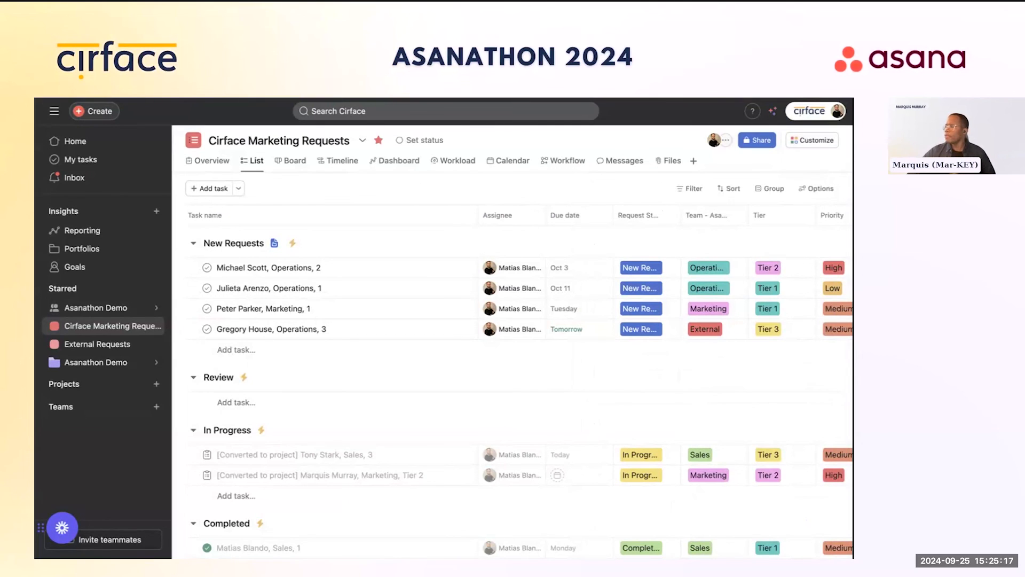
mouse_move(395, 99)
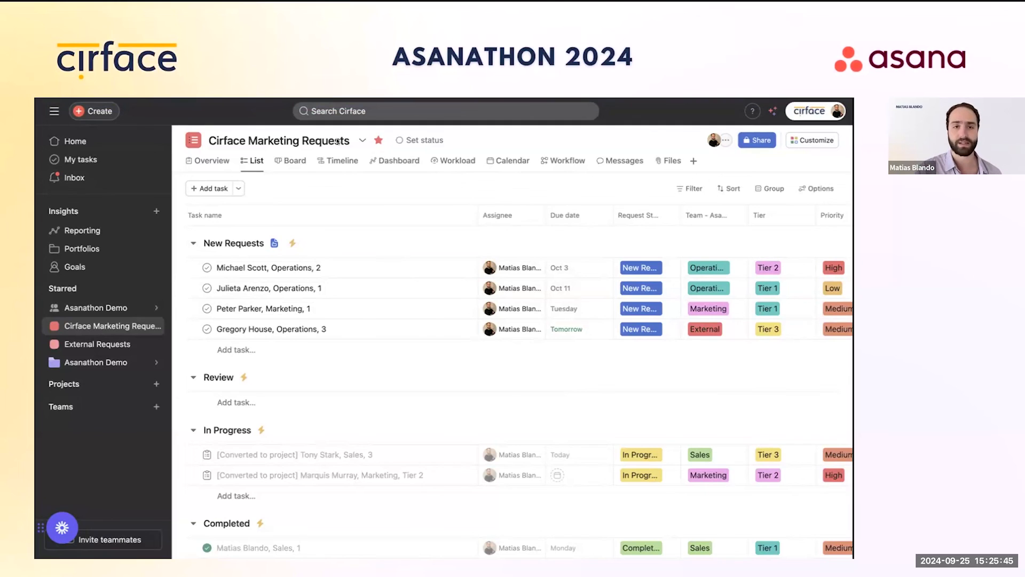
Step: Open the '[Converted to project]' Sales, 3 task in In Progress and follow it to its project
scroll(346, 298, "down", 2)
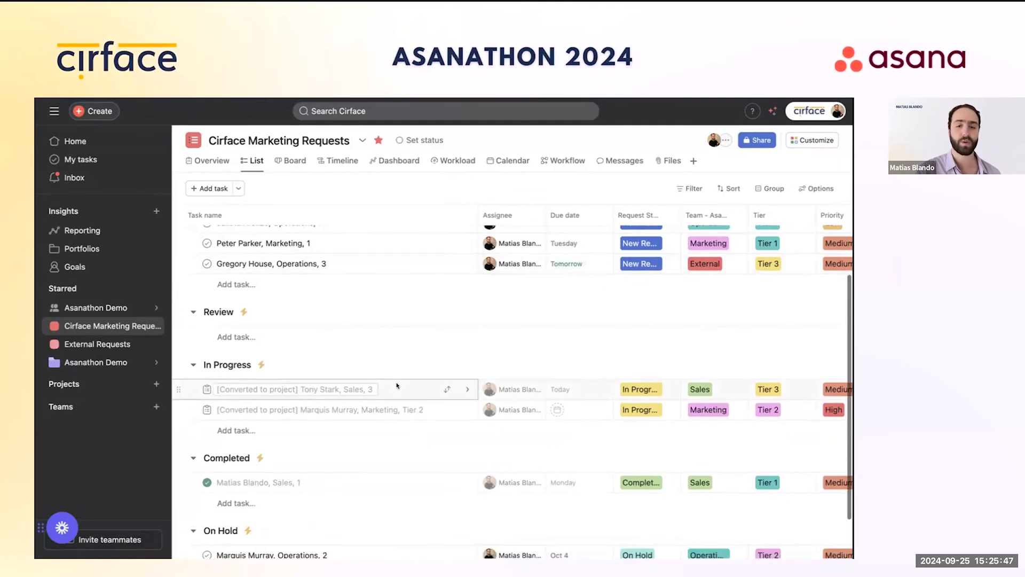
left_click(467, 389)
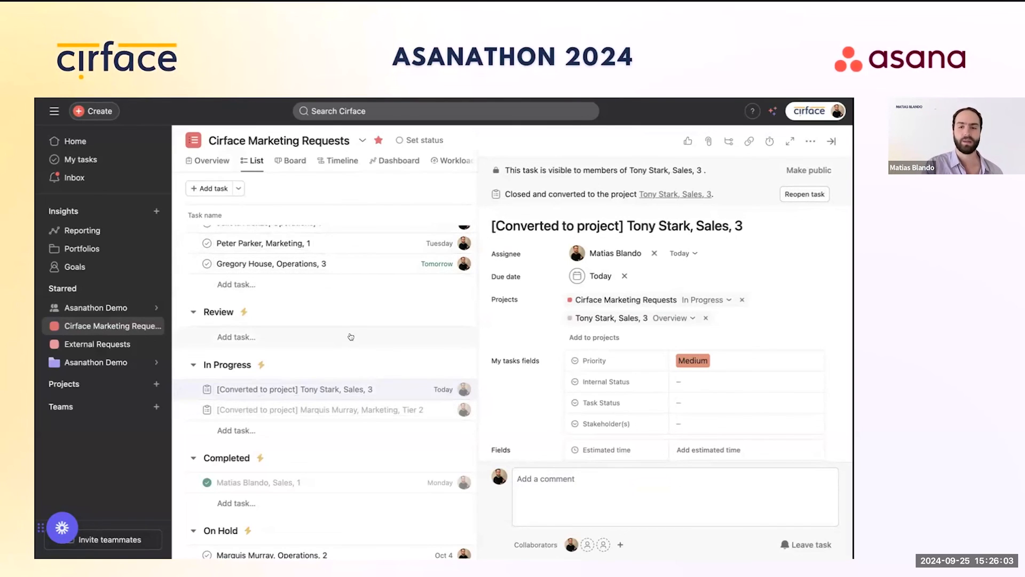
left_click(833, 141)
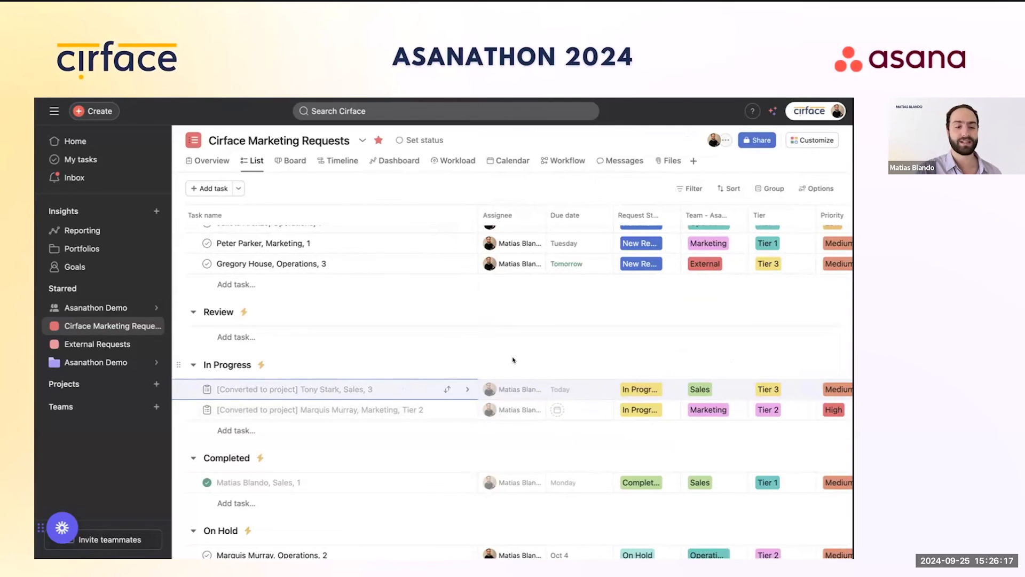
left_click(395, 392)
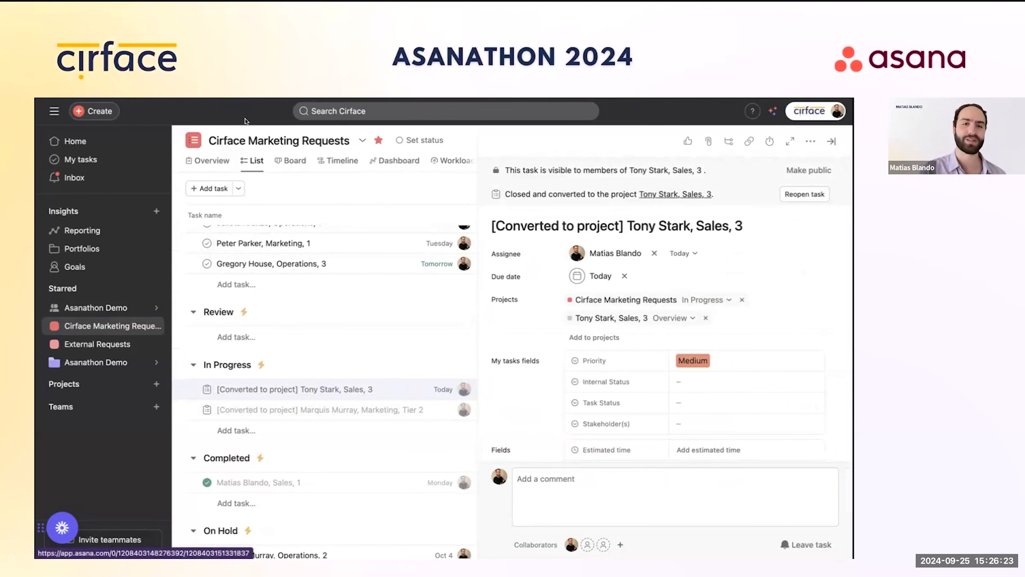
left_click(661, 195)
left_click(324, 158)
Step: View the Sales, 3 project's details, then switch to its Overview page
left_click(347, 180)
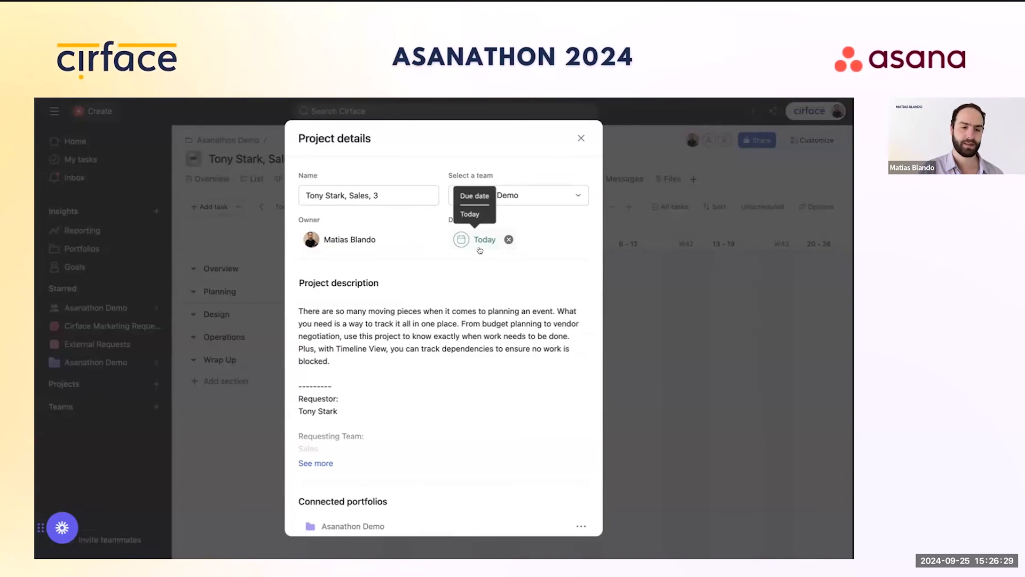
left_click(581, 138)
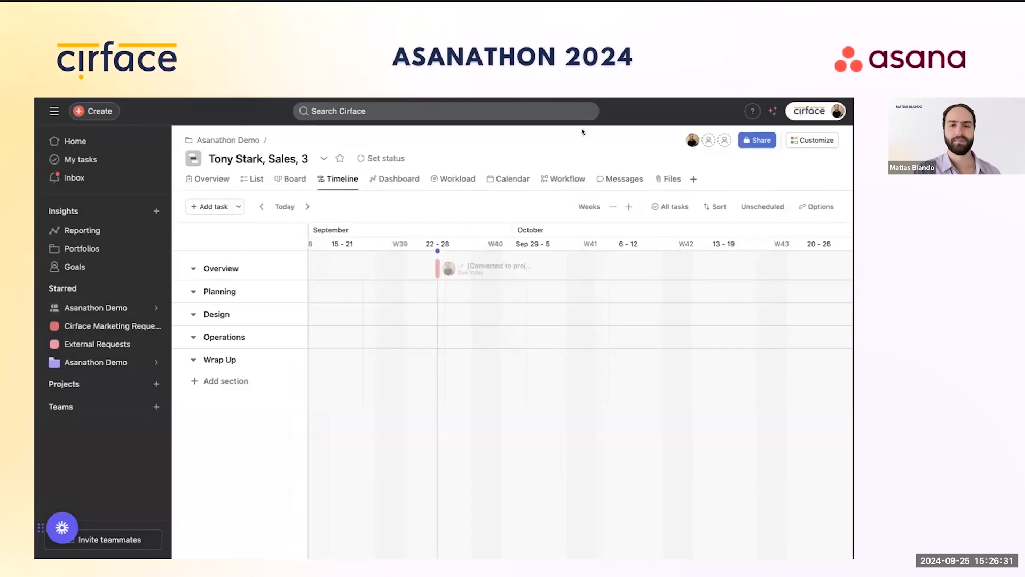
left_click(201, 178)
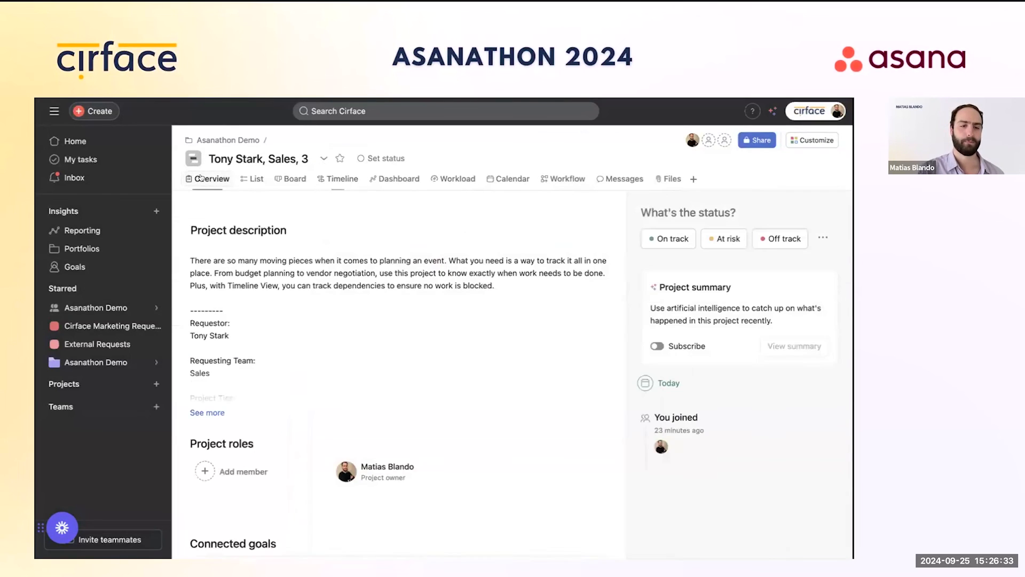